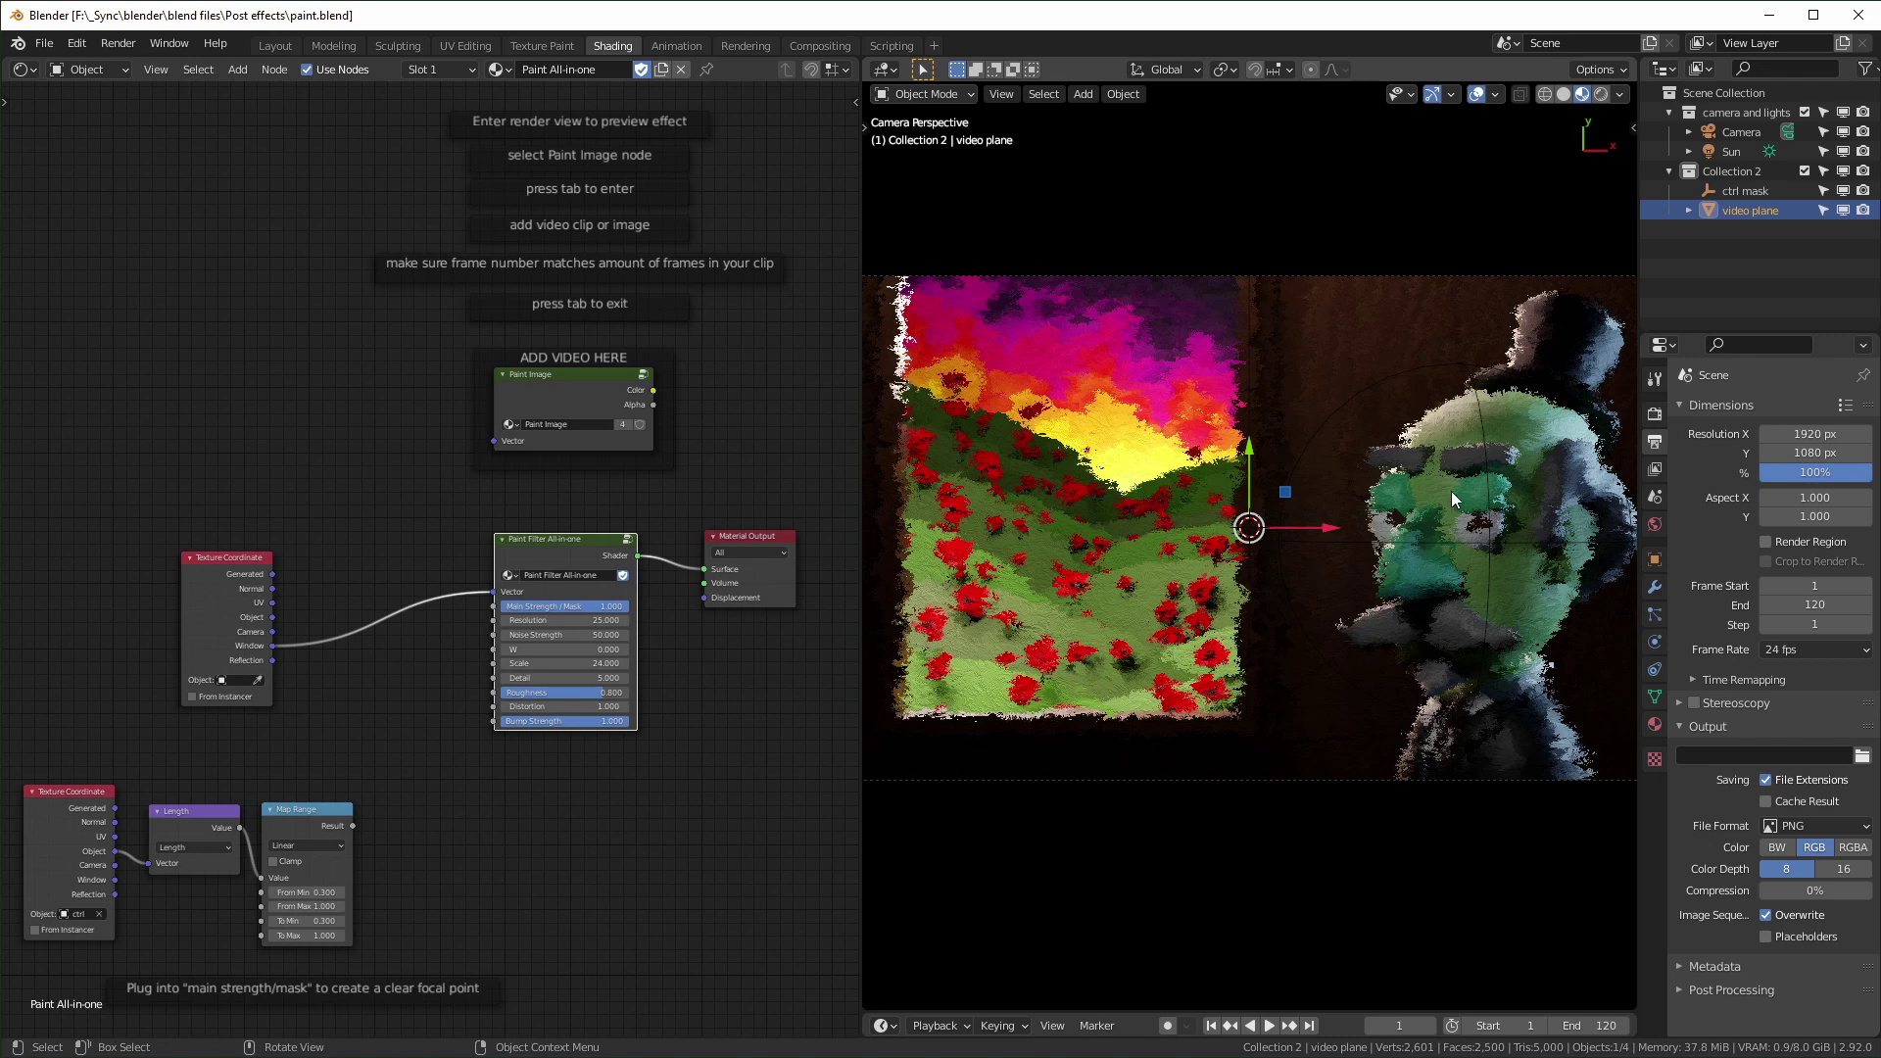
# - Select the ctrl mask, preview the camera view with overlays and gizmos hidden, and show them again
pyautogui.click(1472, 541)
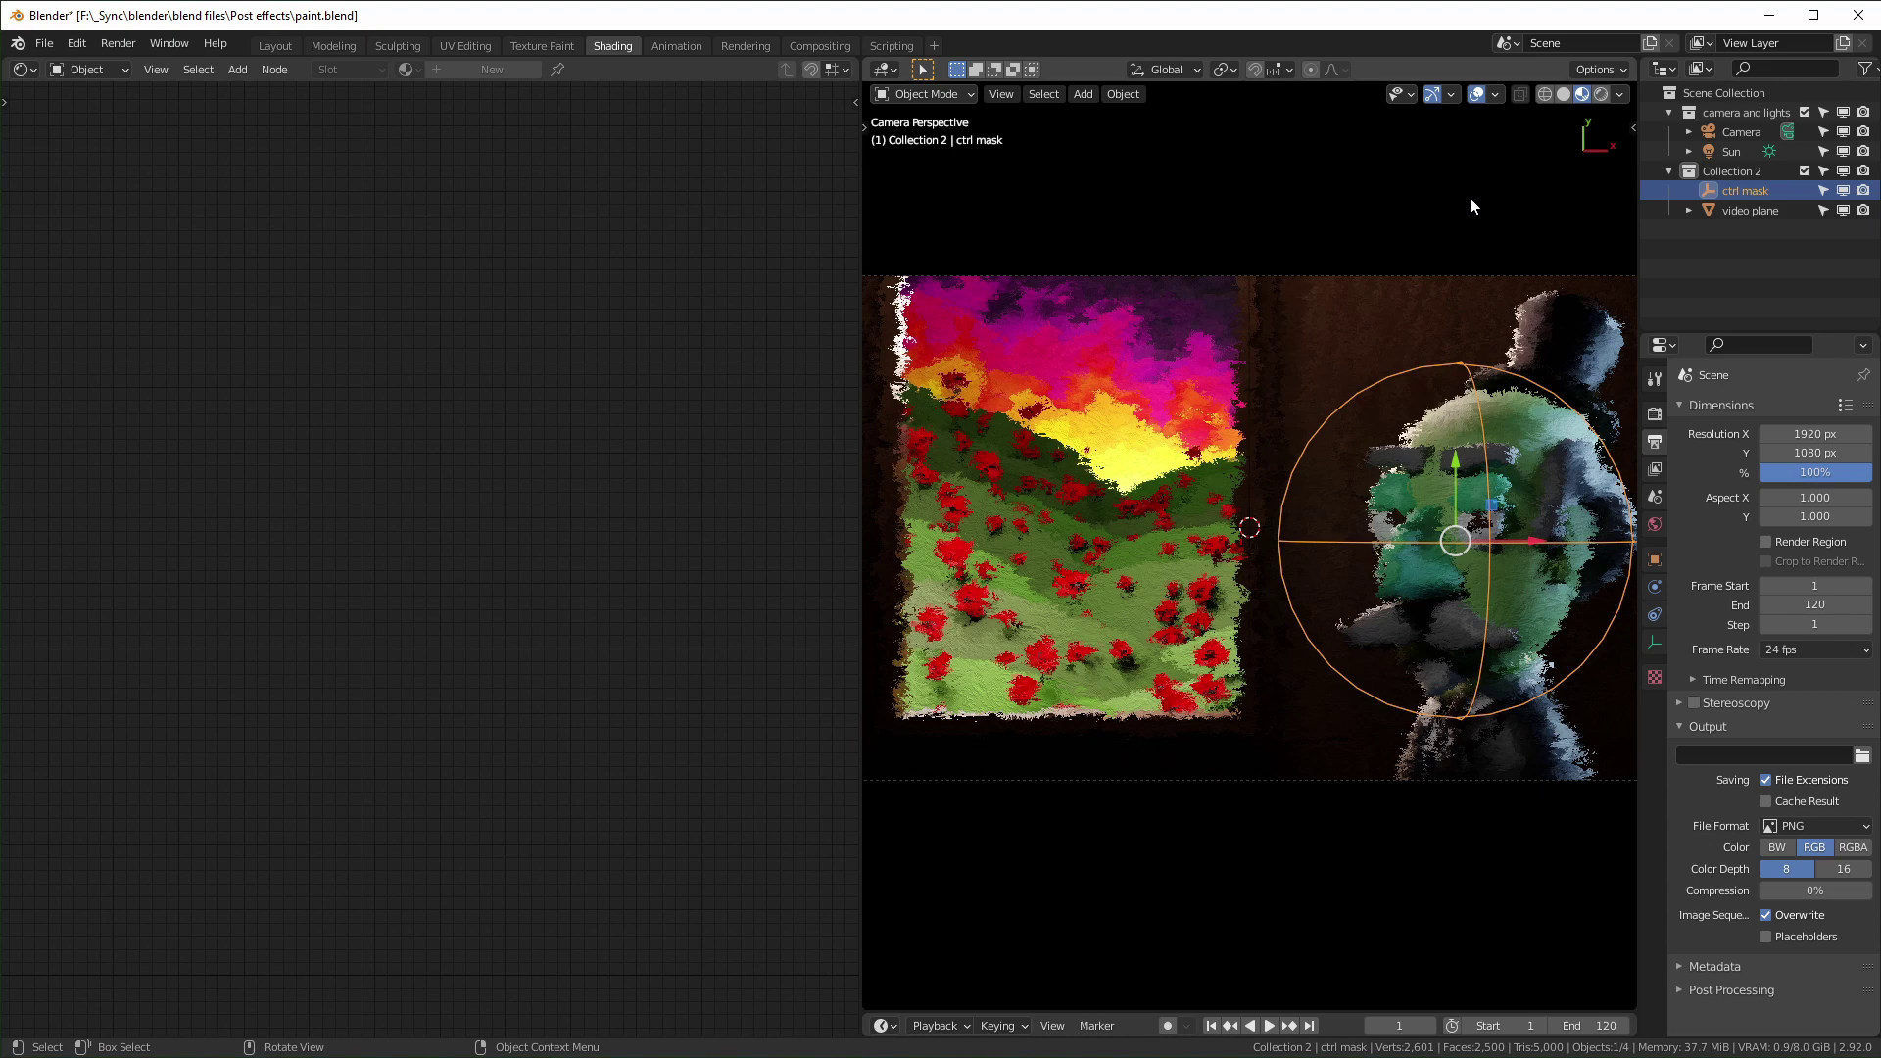
pyautogui.click(1478, 94)
pyautogui.click(1433, 93)
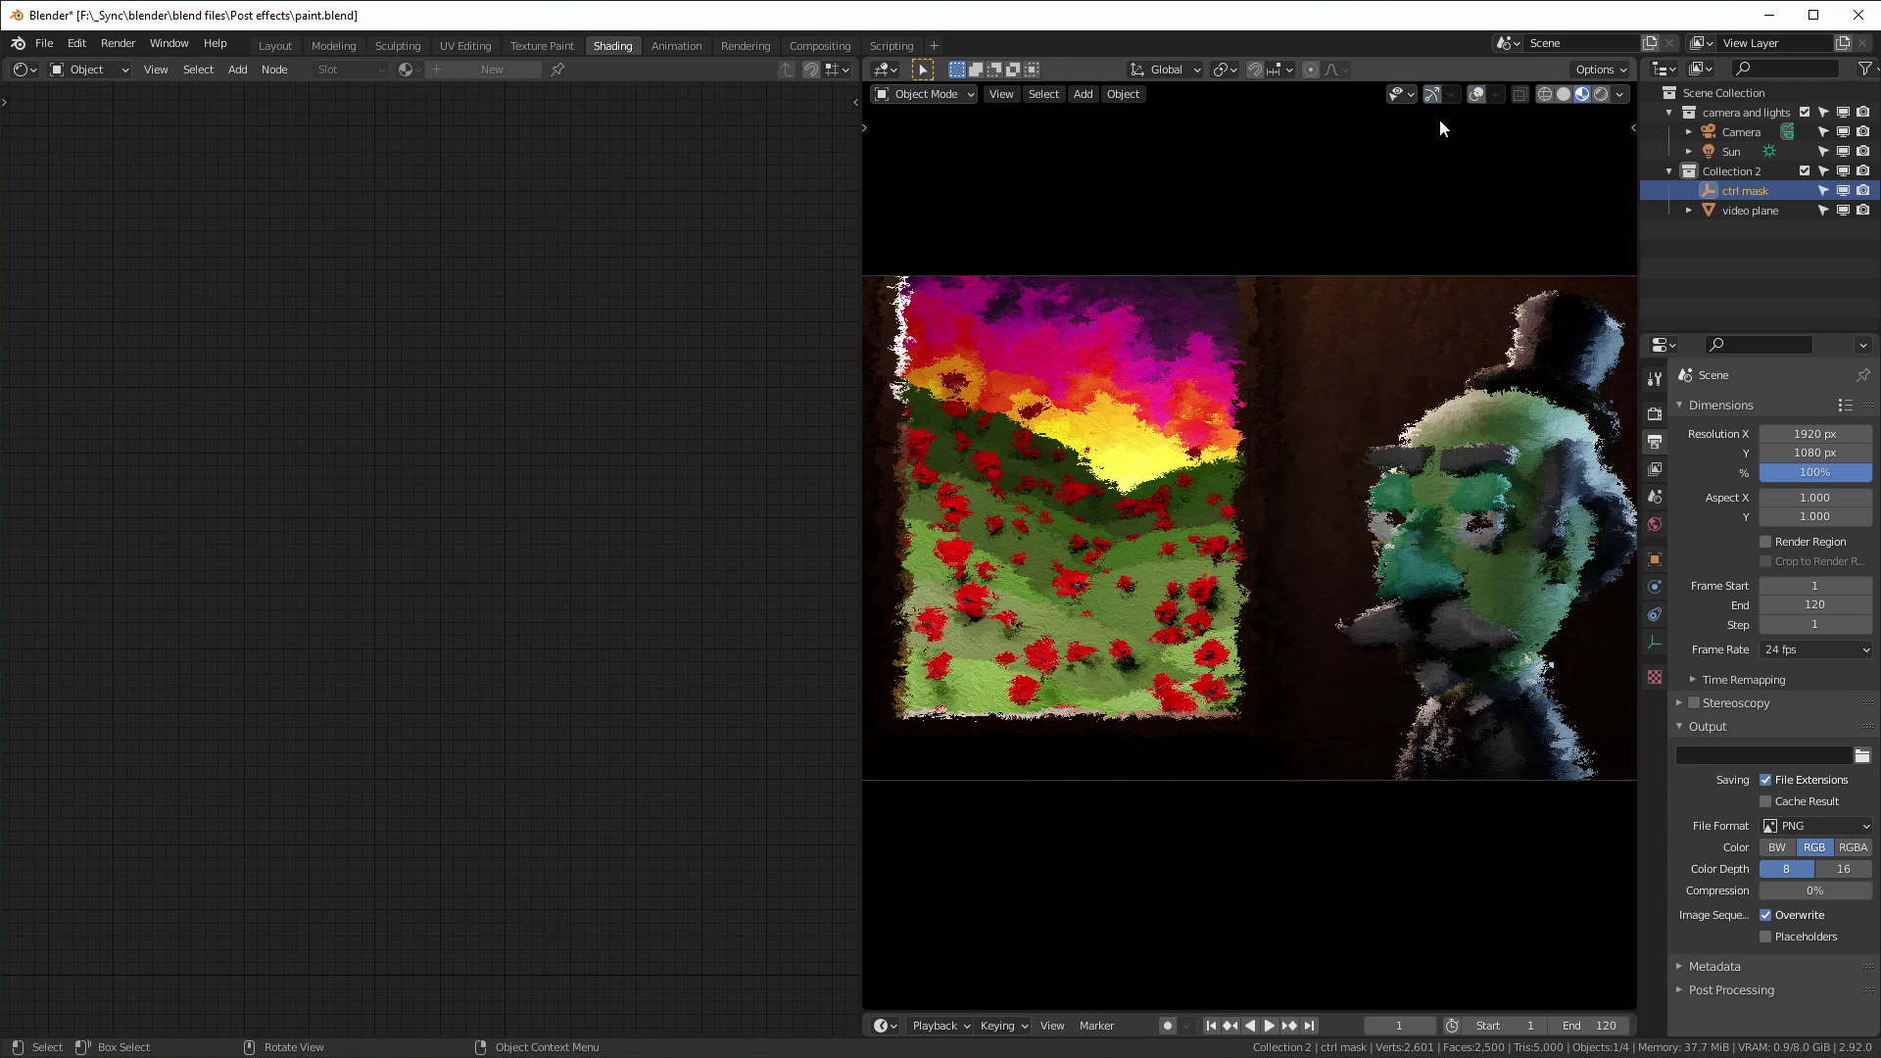
pyautogui.click(1432, 93)
pyautogui.click(1478, 94)
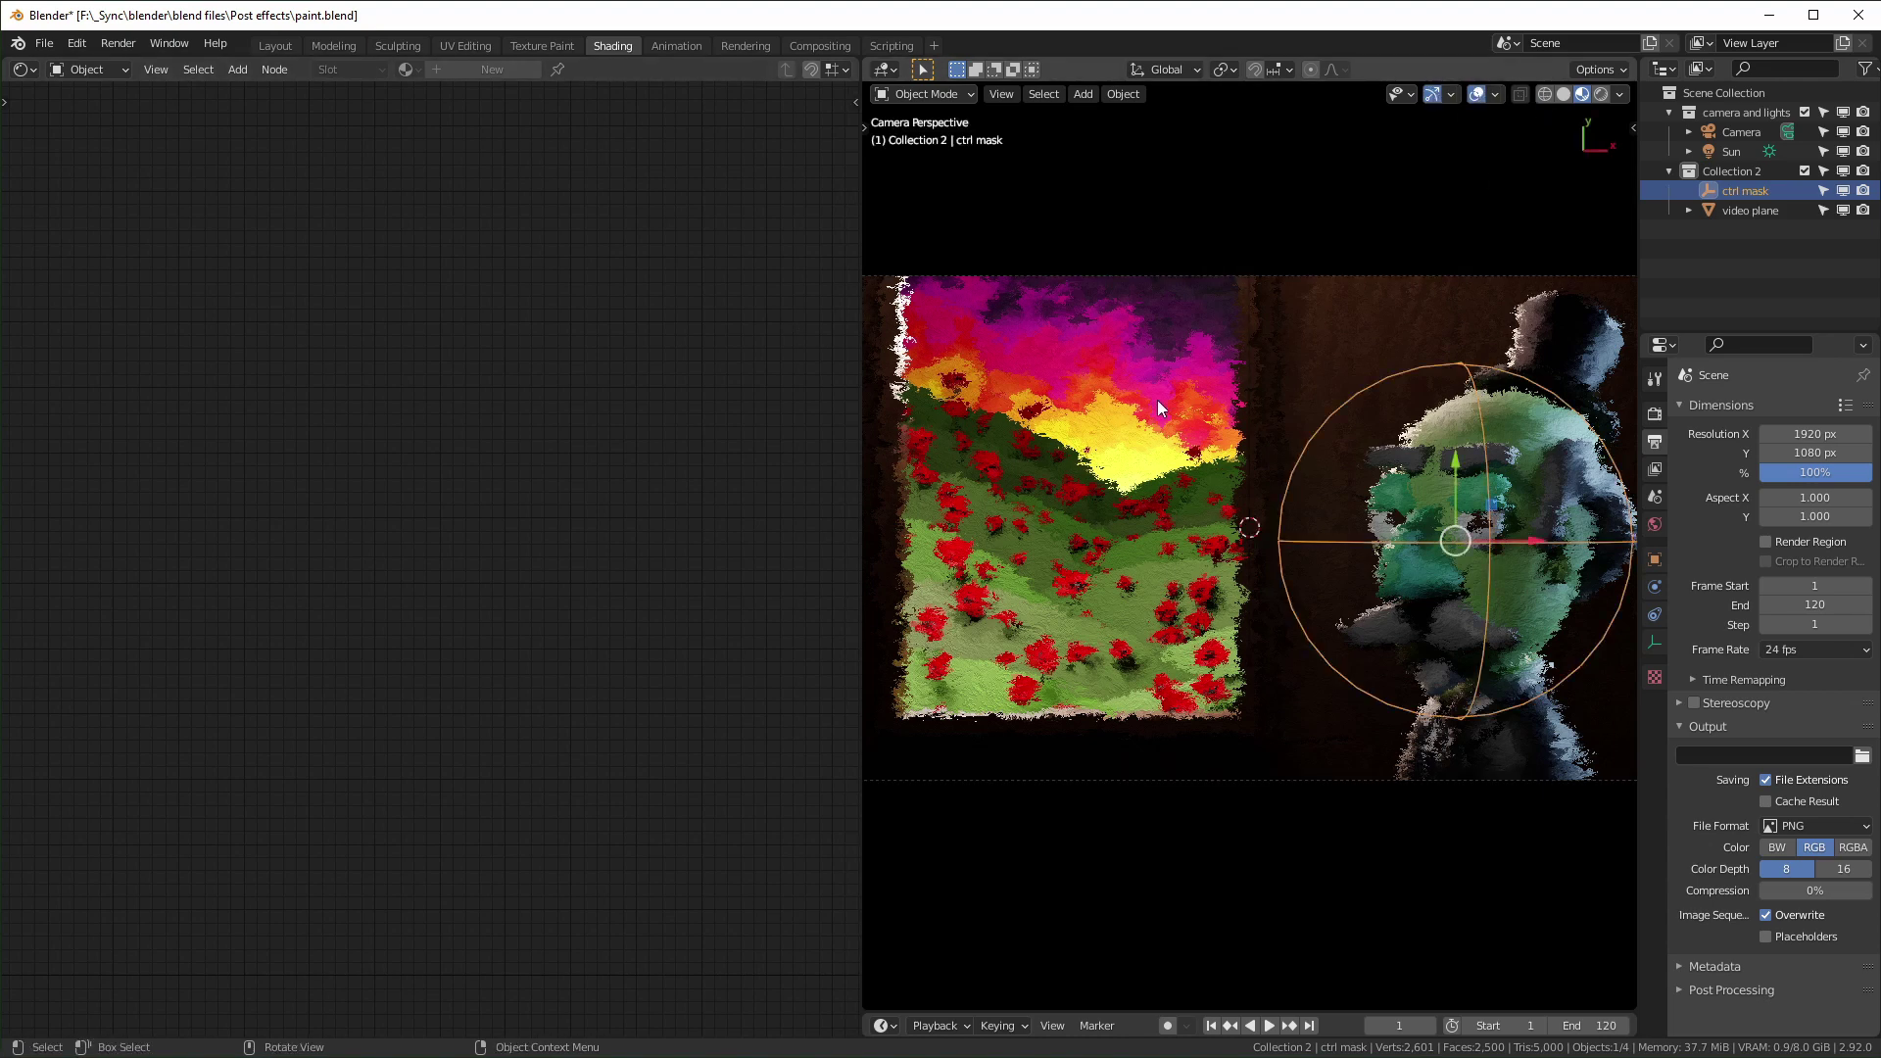
# - Select the video plane, view it from another angle and return to the camera view
pyautogui.click(1149, 441)
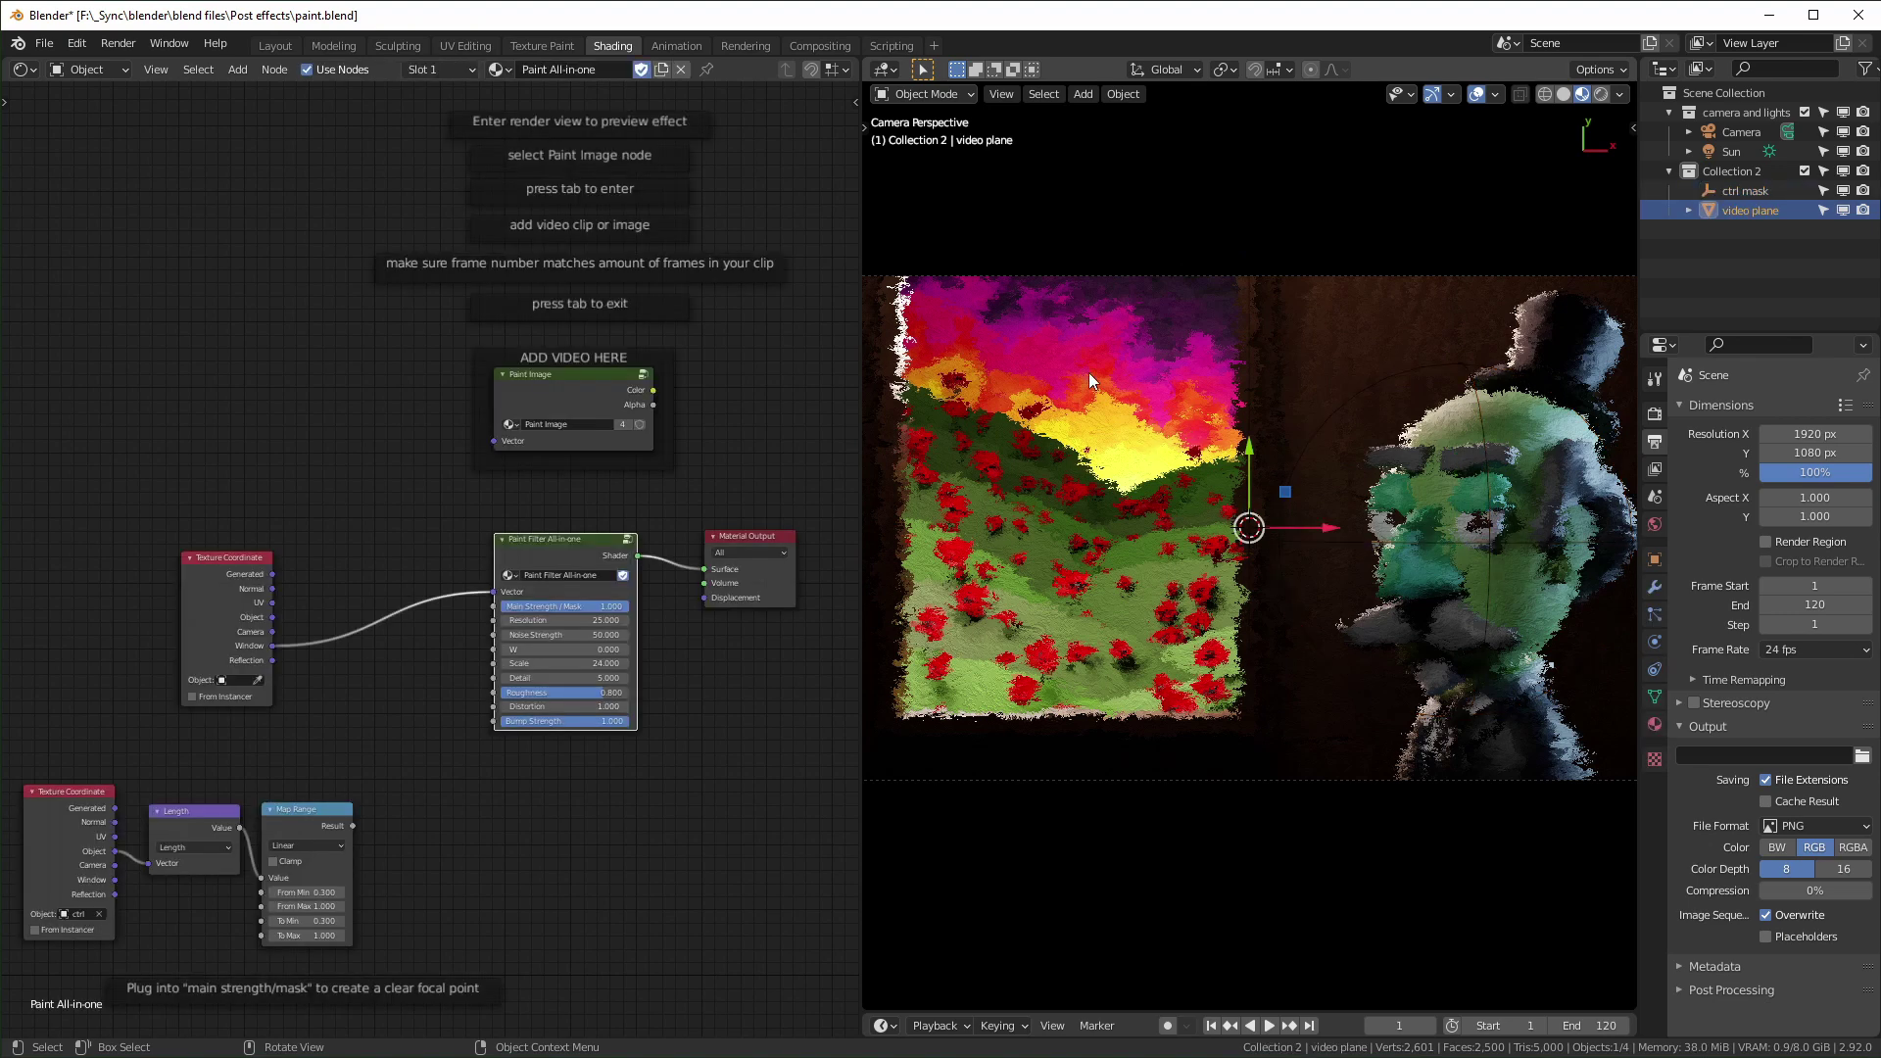
pyautogui.moveTo(1090, 372); pyautogui.dragTo(1343, 539, button='middle')
pyautogui.press('KP_0')
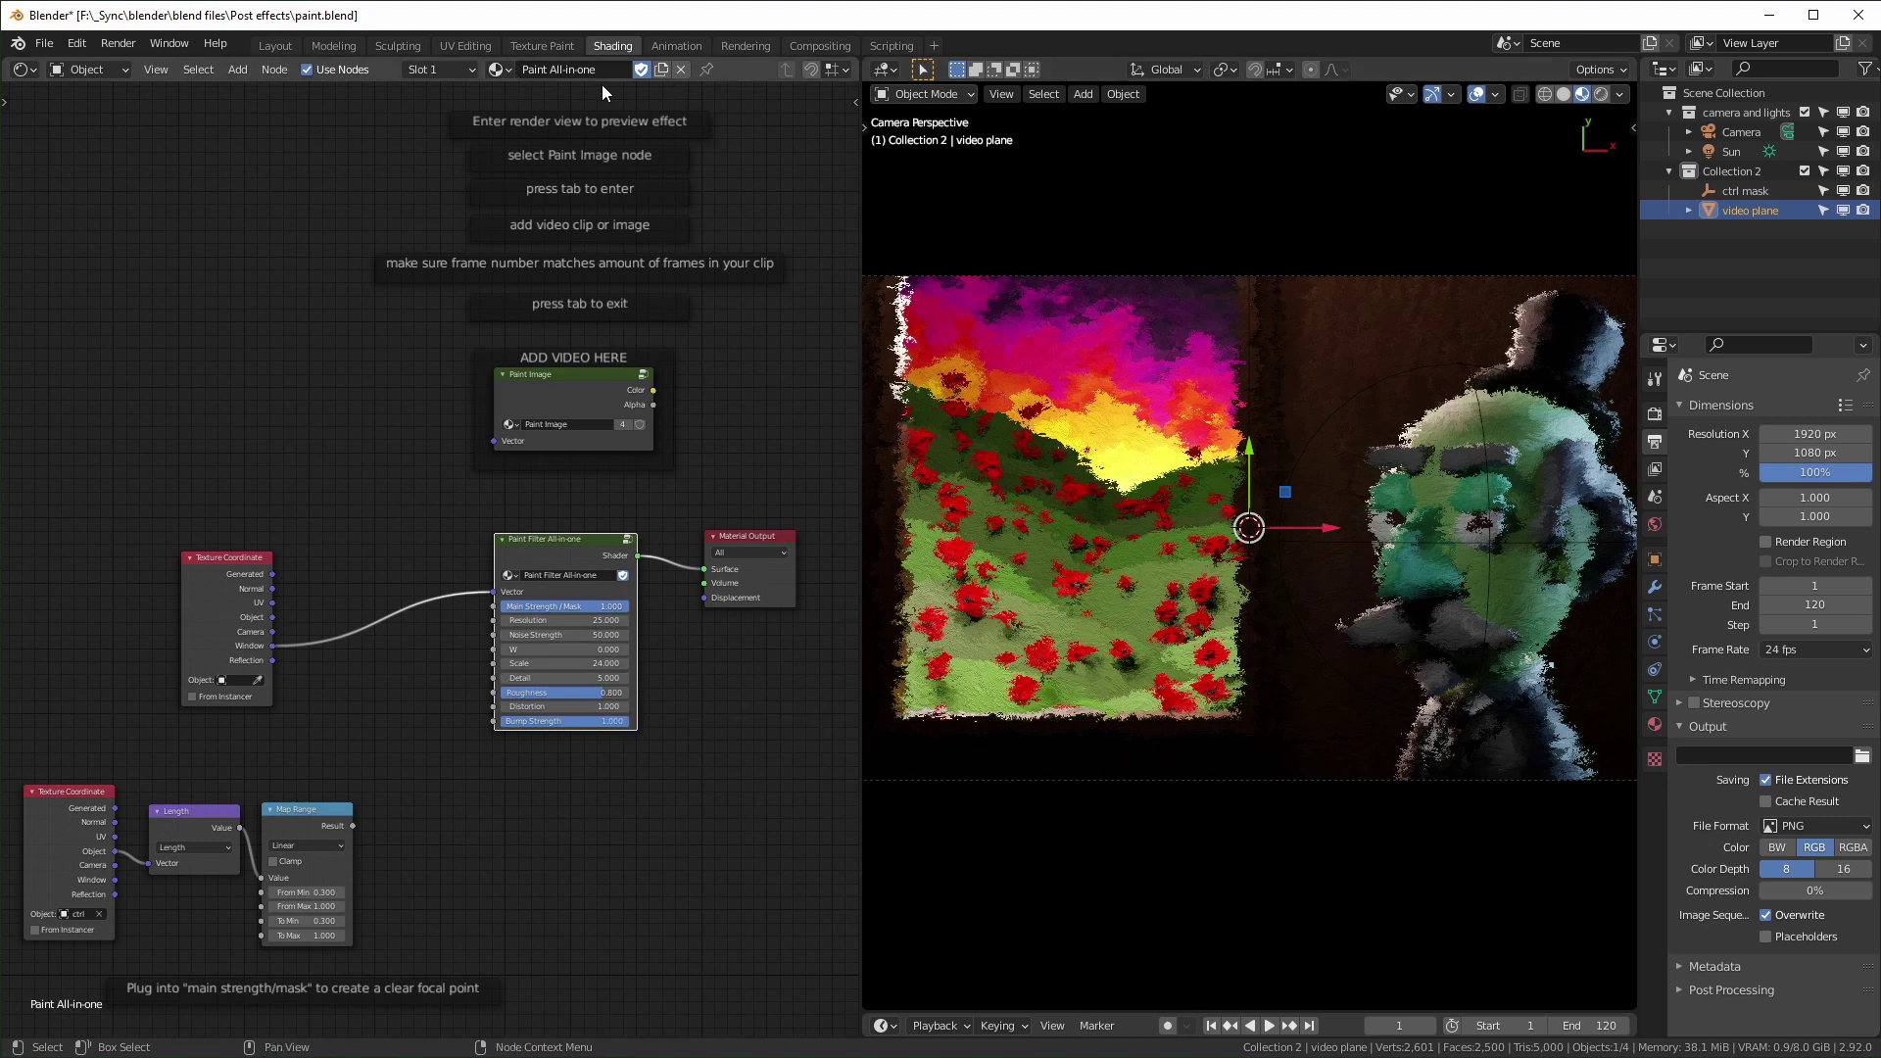
# - Switch the video plane's material to Paint Filter and back to Paint All-in-one
pyautogui.click(499, 68)
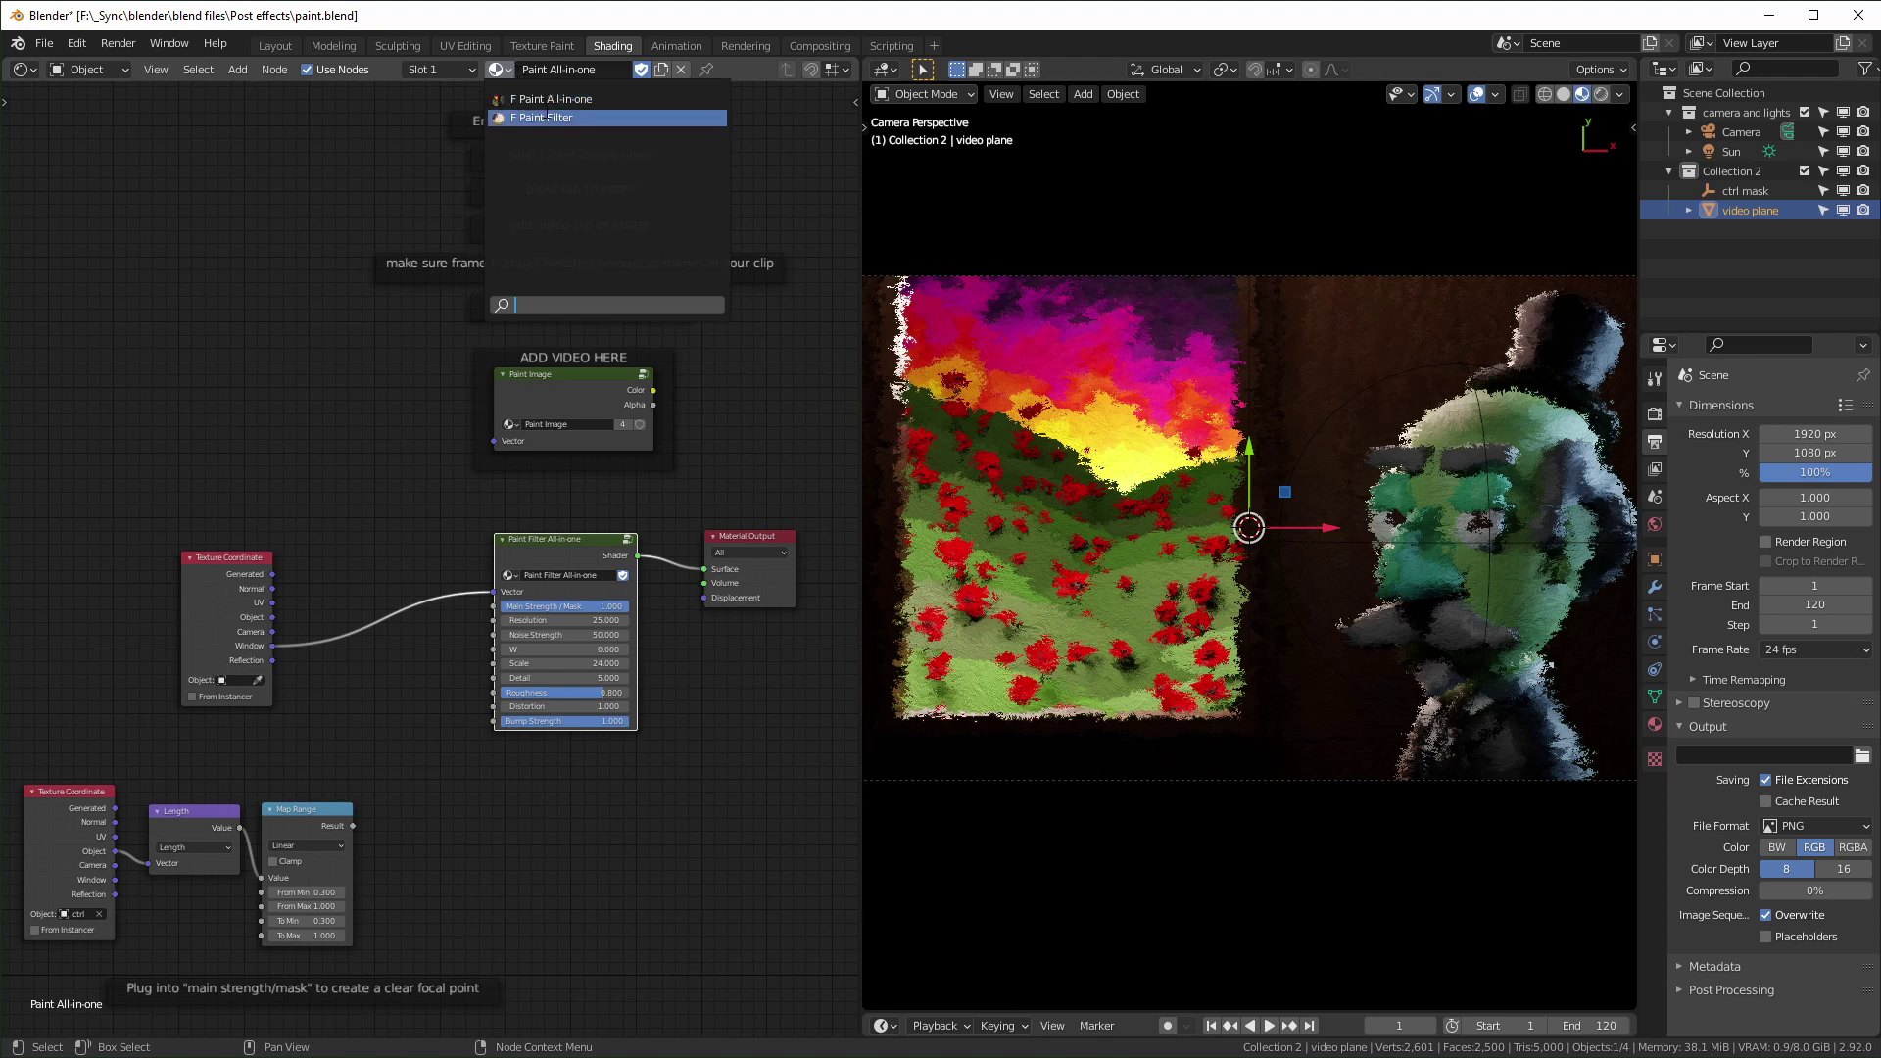
pyautogui.click(546, 114)
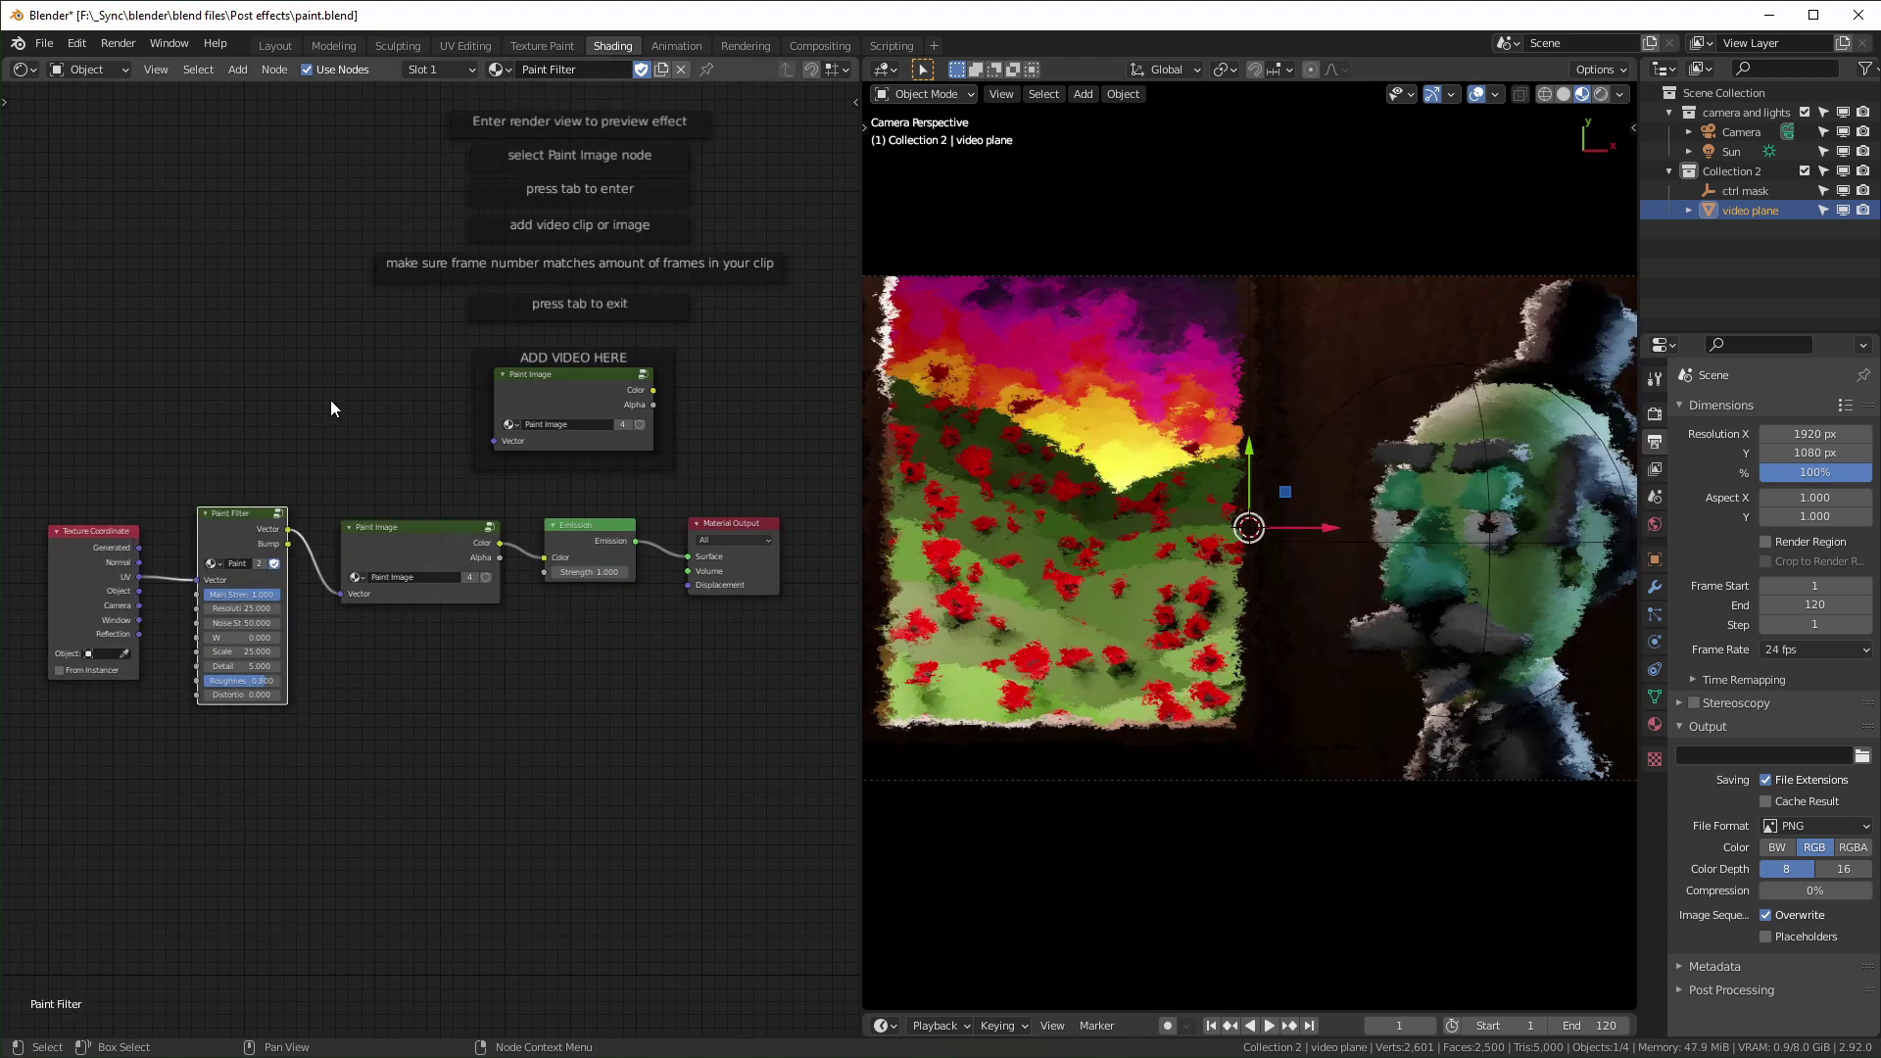
pyautogui.click(499, 69)
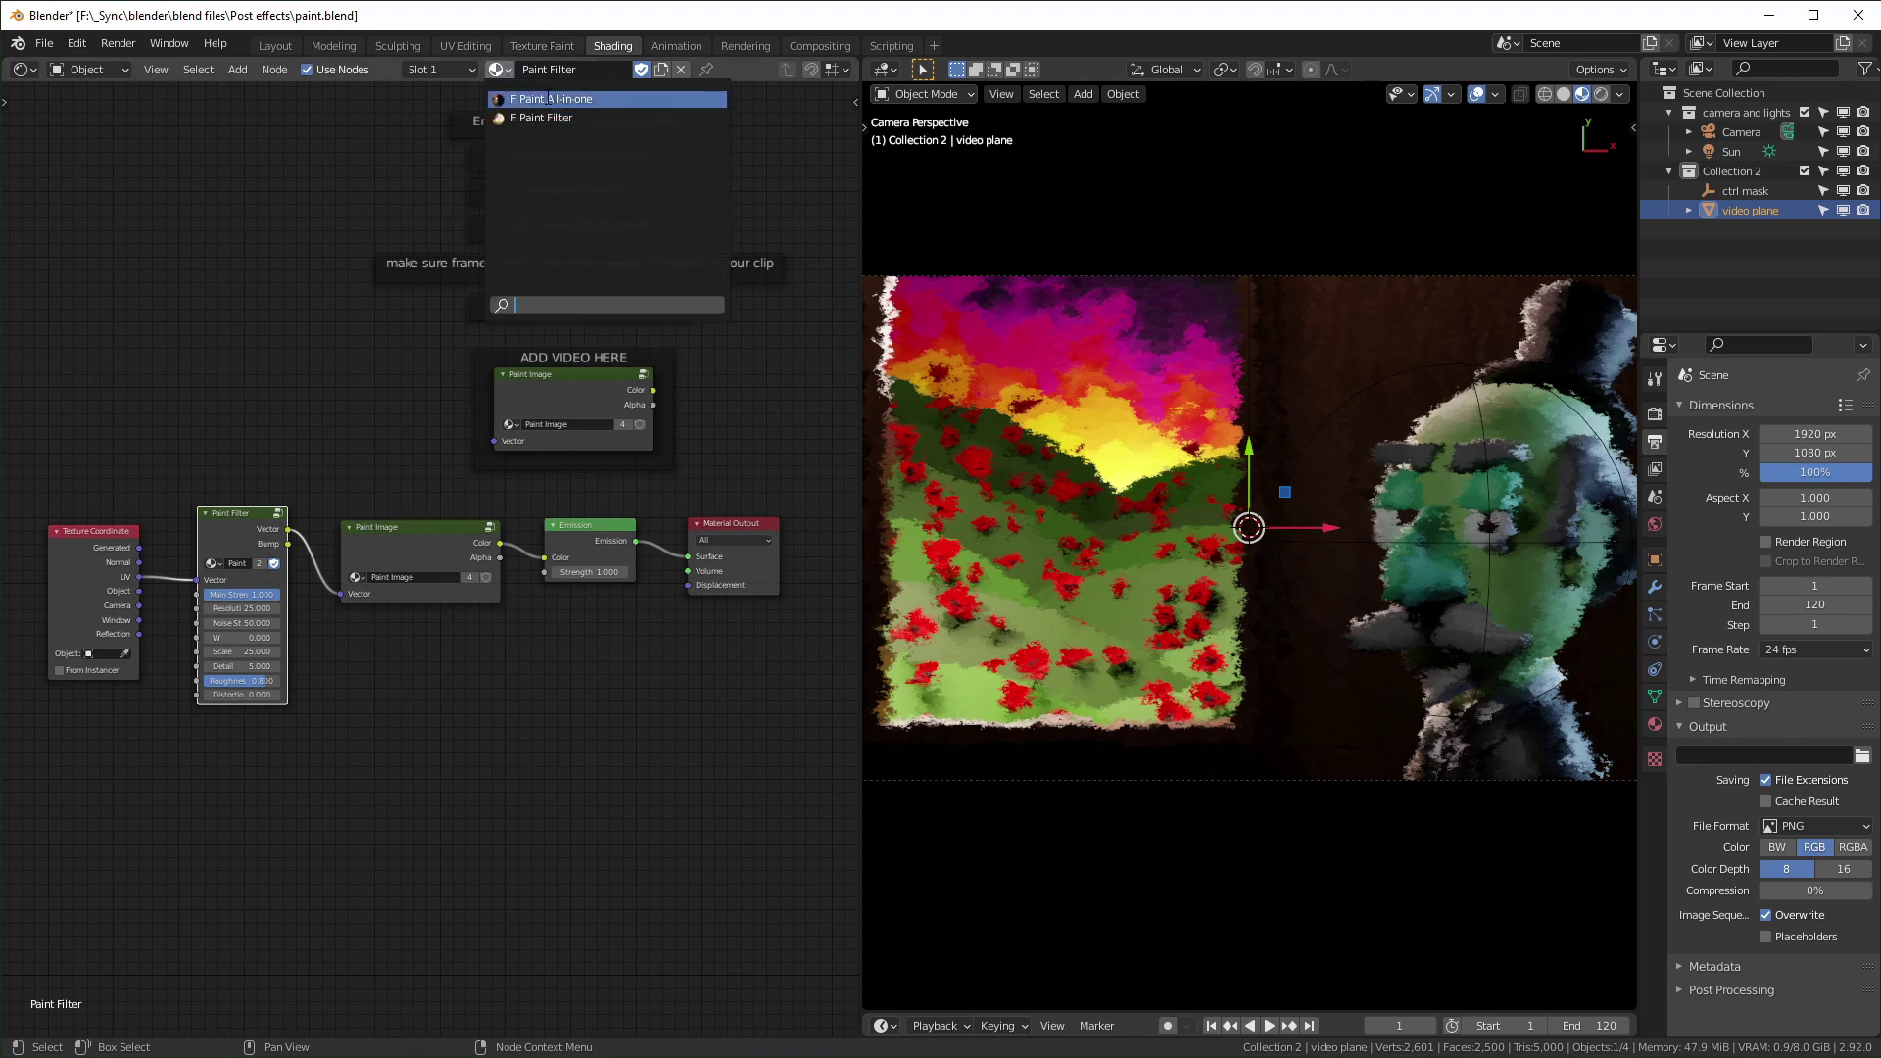
pyautogui.click(535, 96)
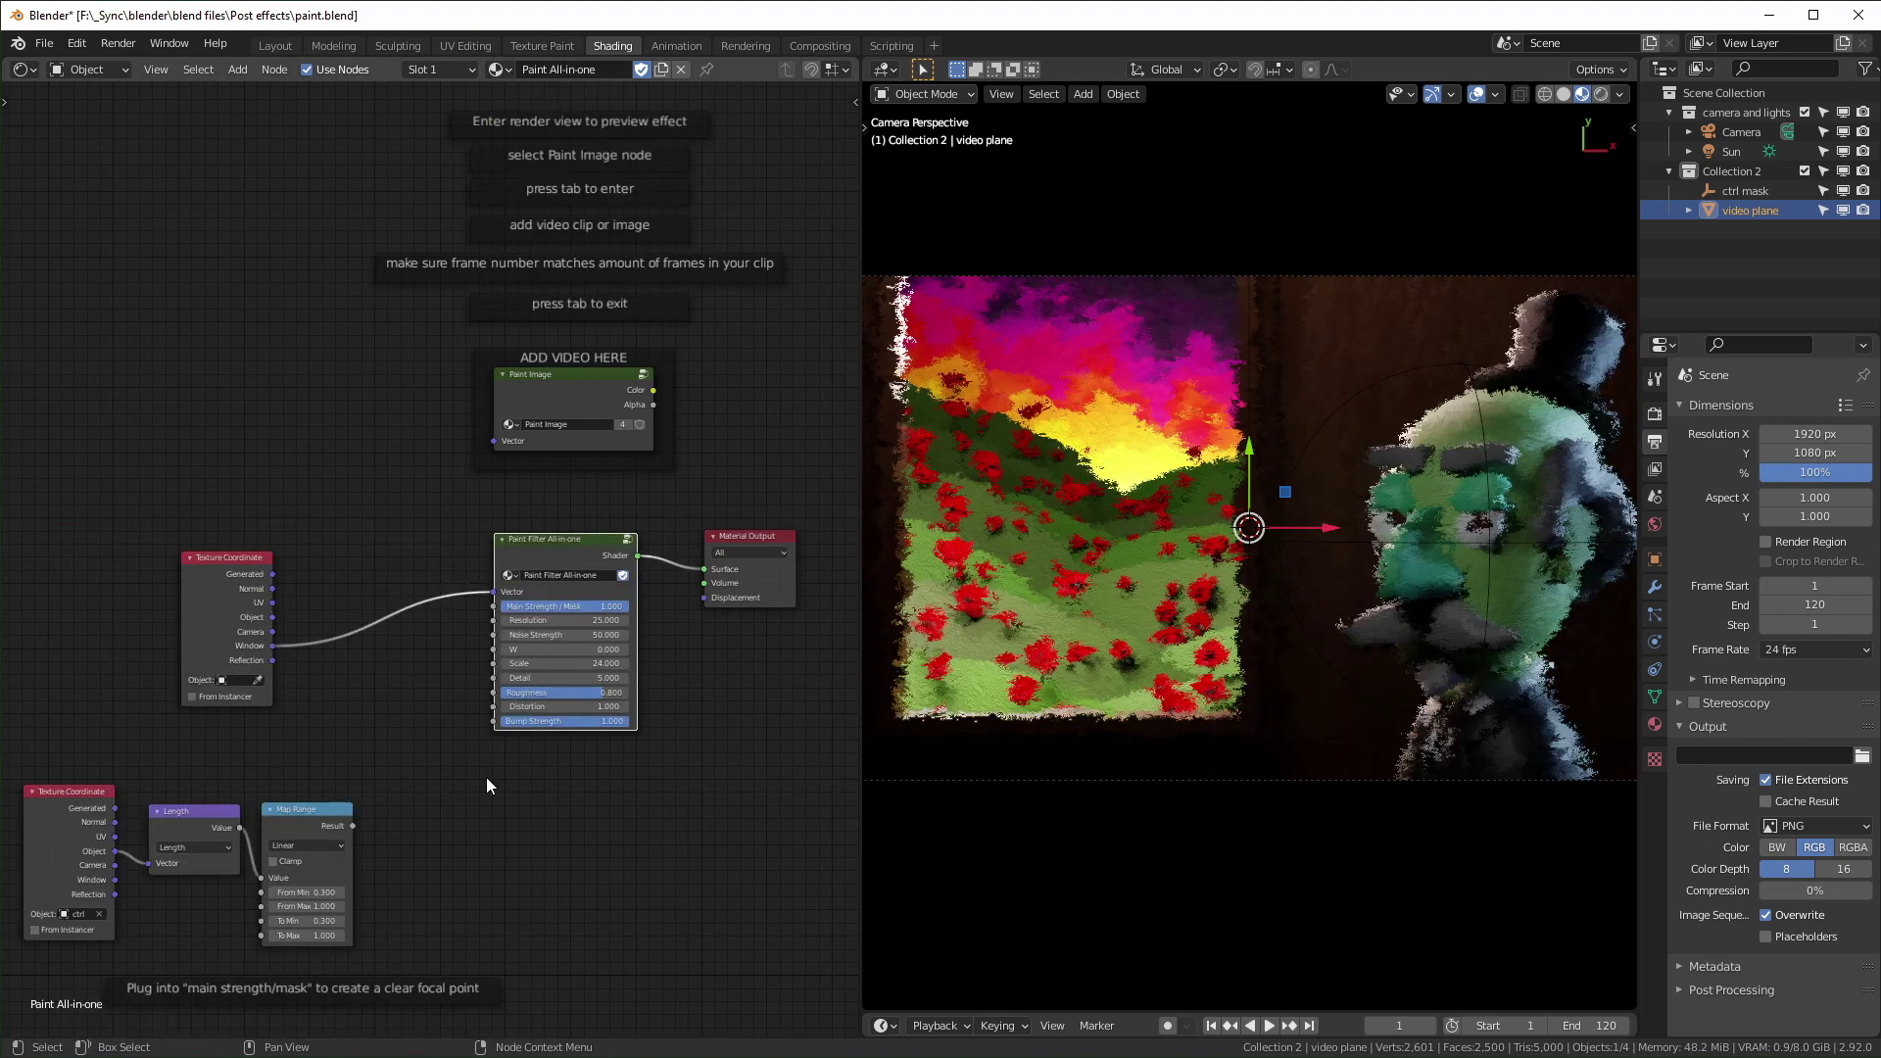
# - Open the Paint Filter All-in-one node group and examine its Principled BSDF, Bump and Mix Shader nodes
pyautogui.scroll(2, 486, 778)
pyautogui.scroll(3, 707, 785)
pyautogui.moveTo(645, 745)
pyautogui.mouseDown(button='middle')
pyautogui.moveTo(630, 715)
pyautogui.moveTo(440, 641)
pyautogui.mouseUp(button='middle')
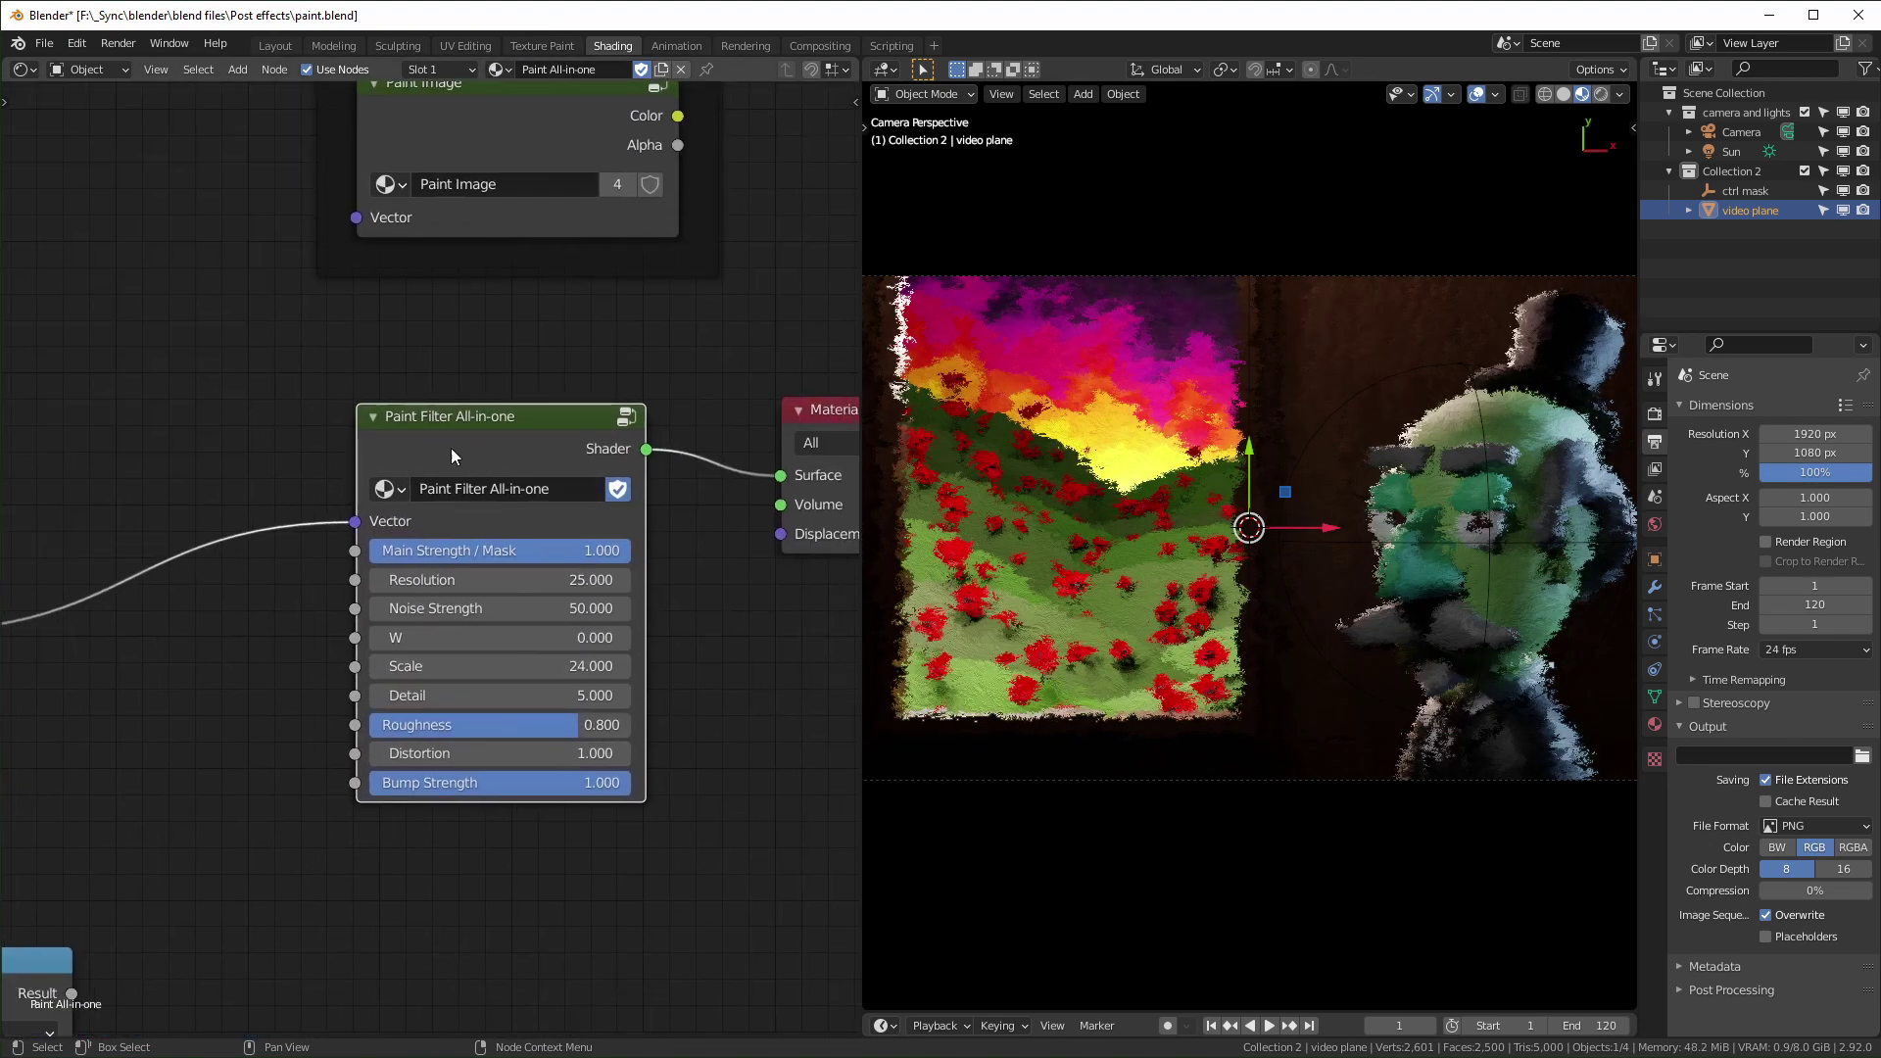
pyautogui.press('Tab')
pyautogui.scroll(-5, 532, 525)
pyautogui.moveTo(672, 417)
pyautogui.mouseDown(button='middle')
pyautogui.moveTo(315, 383)
pyautogui.moveTo(2, 391)
pyautogui.mouseUp(button='middle')
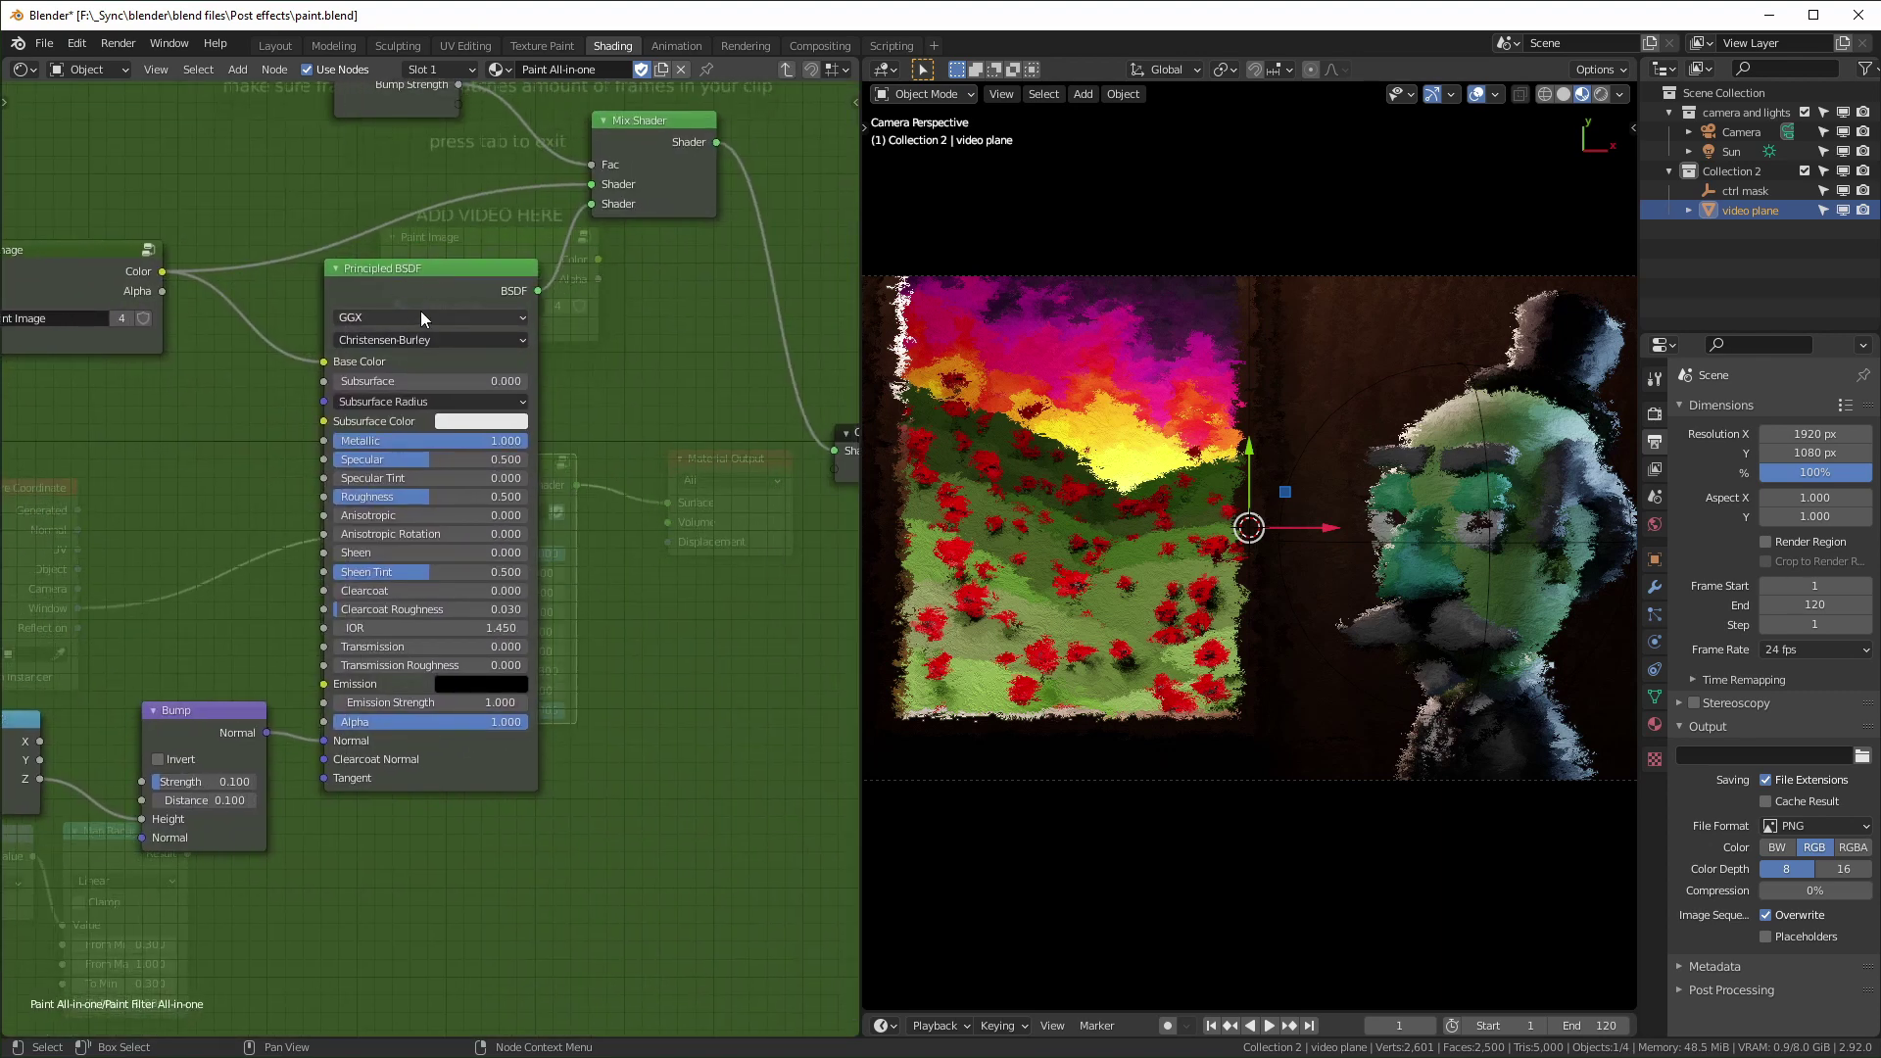
# - View the plane from another angle and examine the group's input connections, returning to the main material node tree
pyautogui.moveTo(1299, 571); pyautogui.dragTo(1204, 551, button='middle')
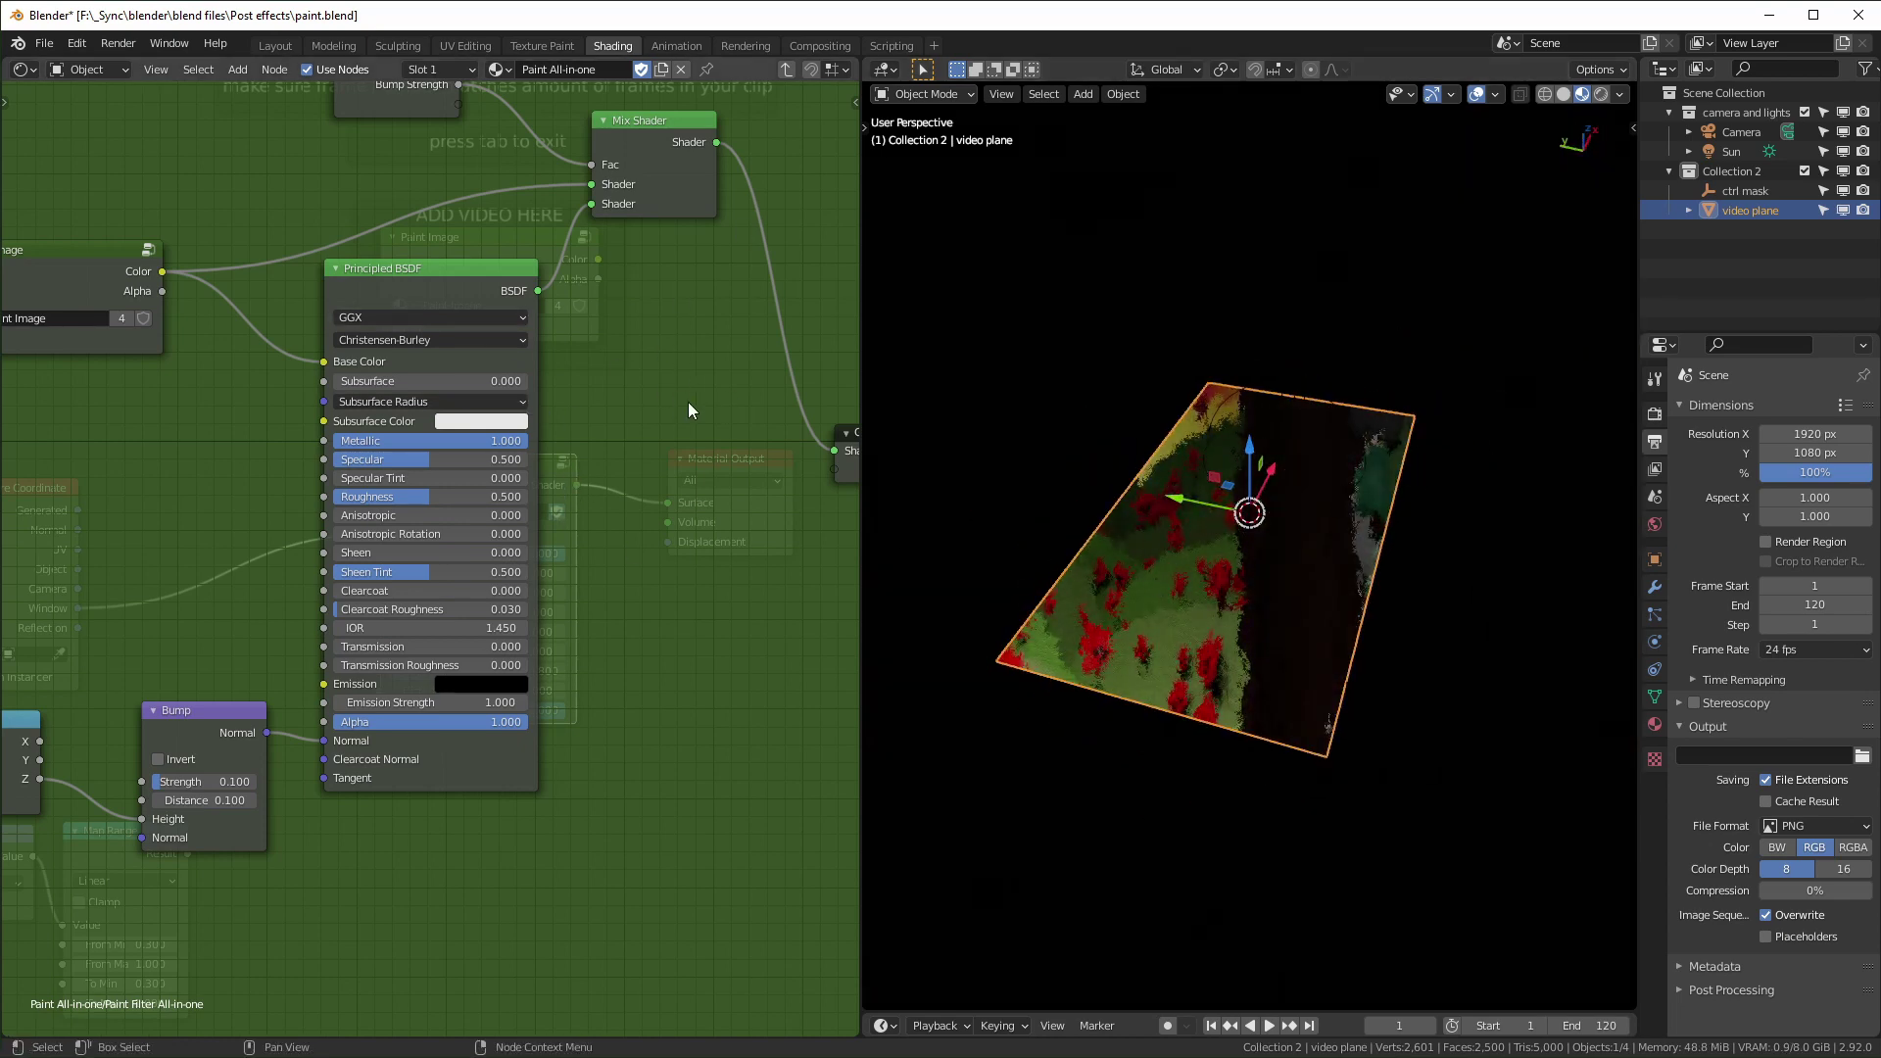
pyautogui.press('Tab')
pyautogui.press('Tab')
pyautogui.moveTo(620, 452)
pyautogui.mouseDown(button='middle')
pyautogui.moveTo(301, 453)
pyautogui.moveTo(339, 453)
pyautogui.mouseUp(button='middle')
pyautogui.moveTo(12, 517); pyautogui.dragTo(200, 515, button='middle')
pyautogui.click(155, 409)
pyautogui.press('Tab')
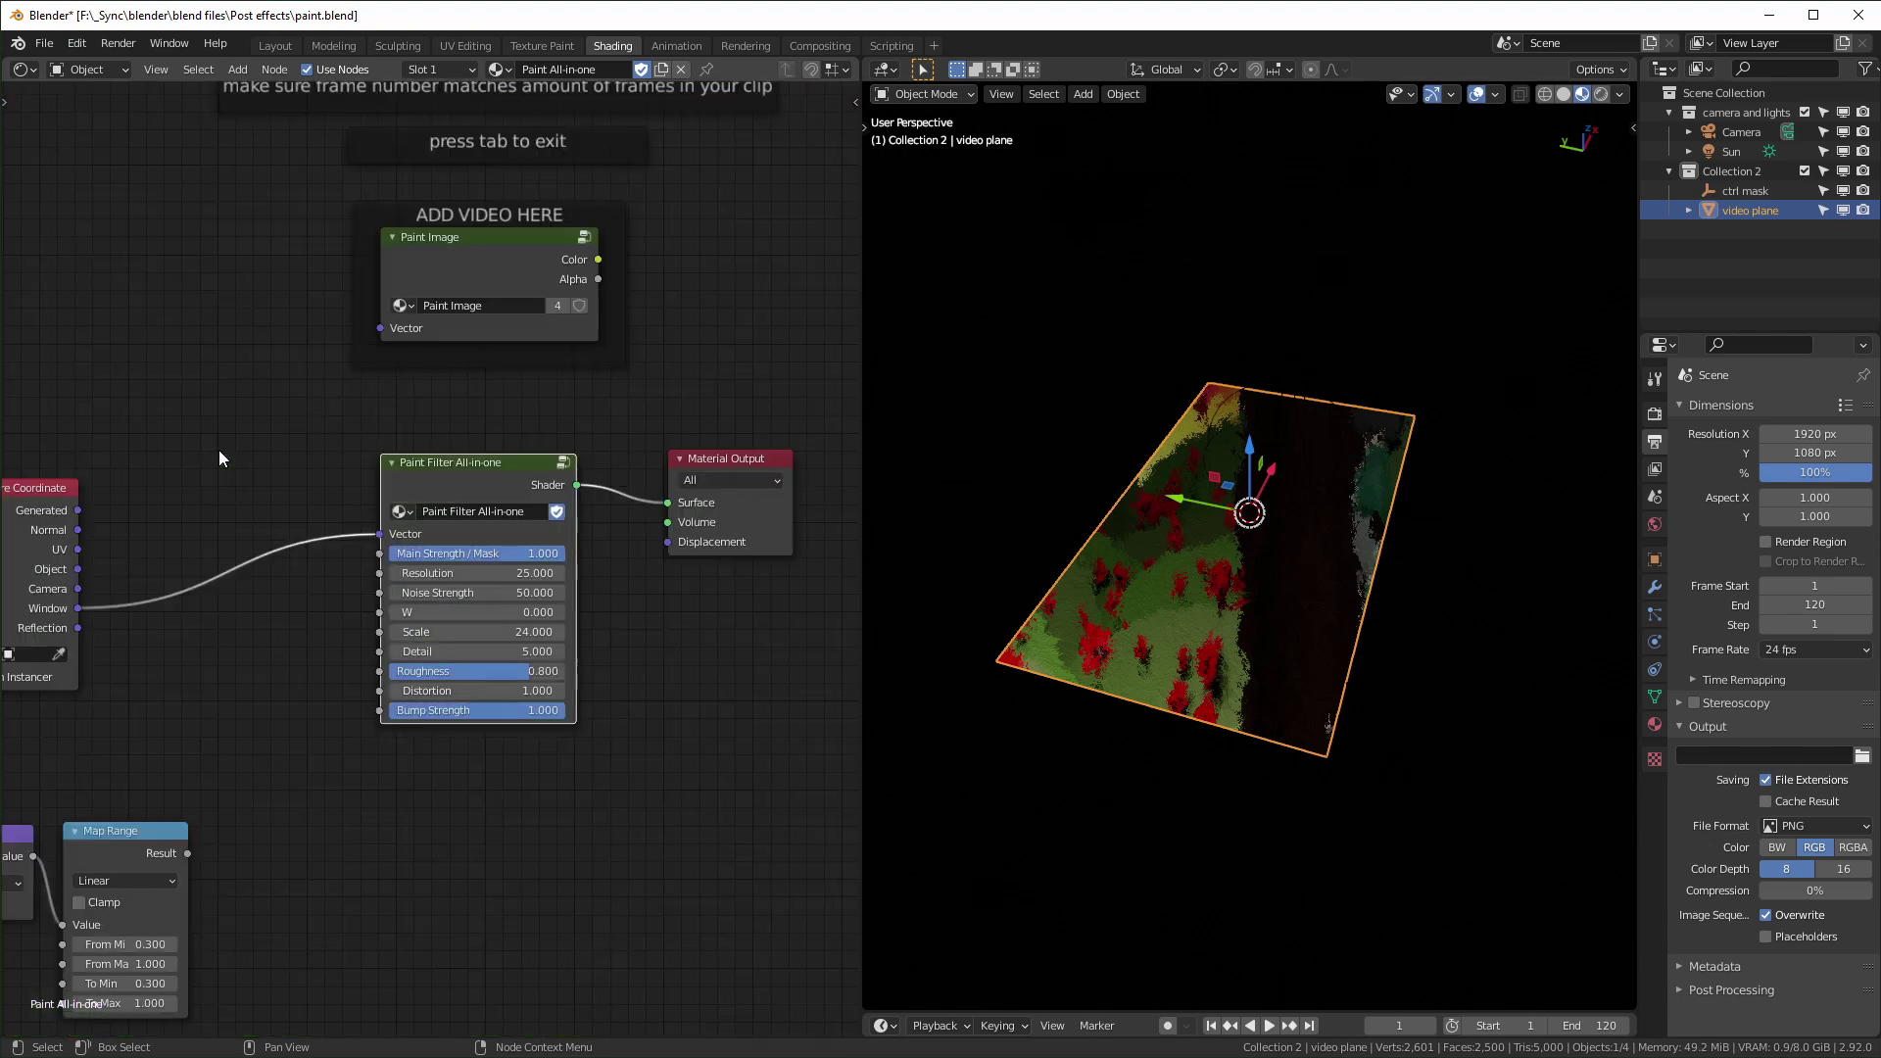
pyautogui.press('Tab')
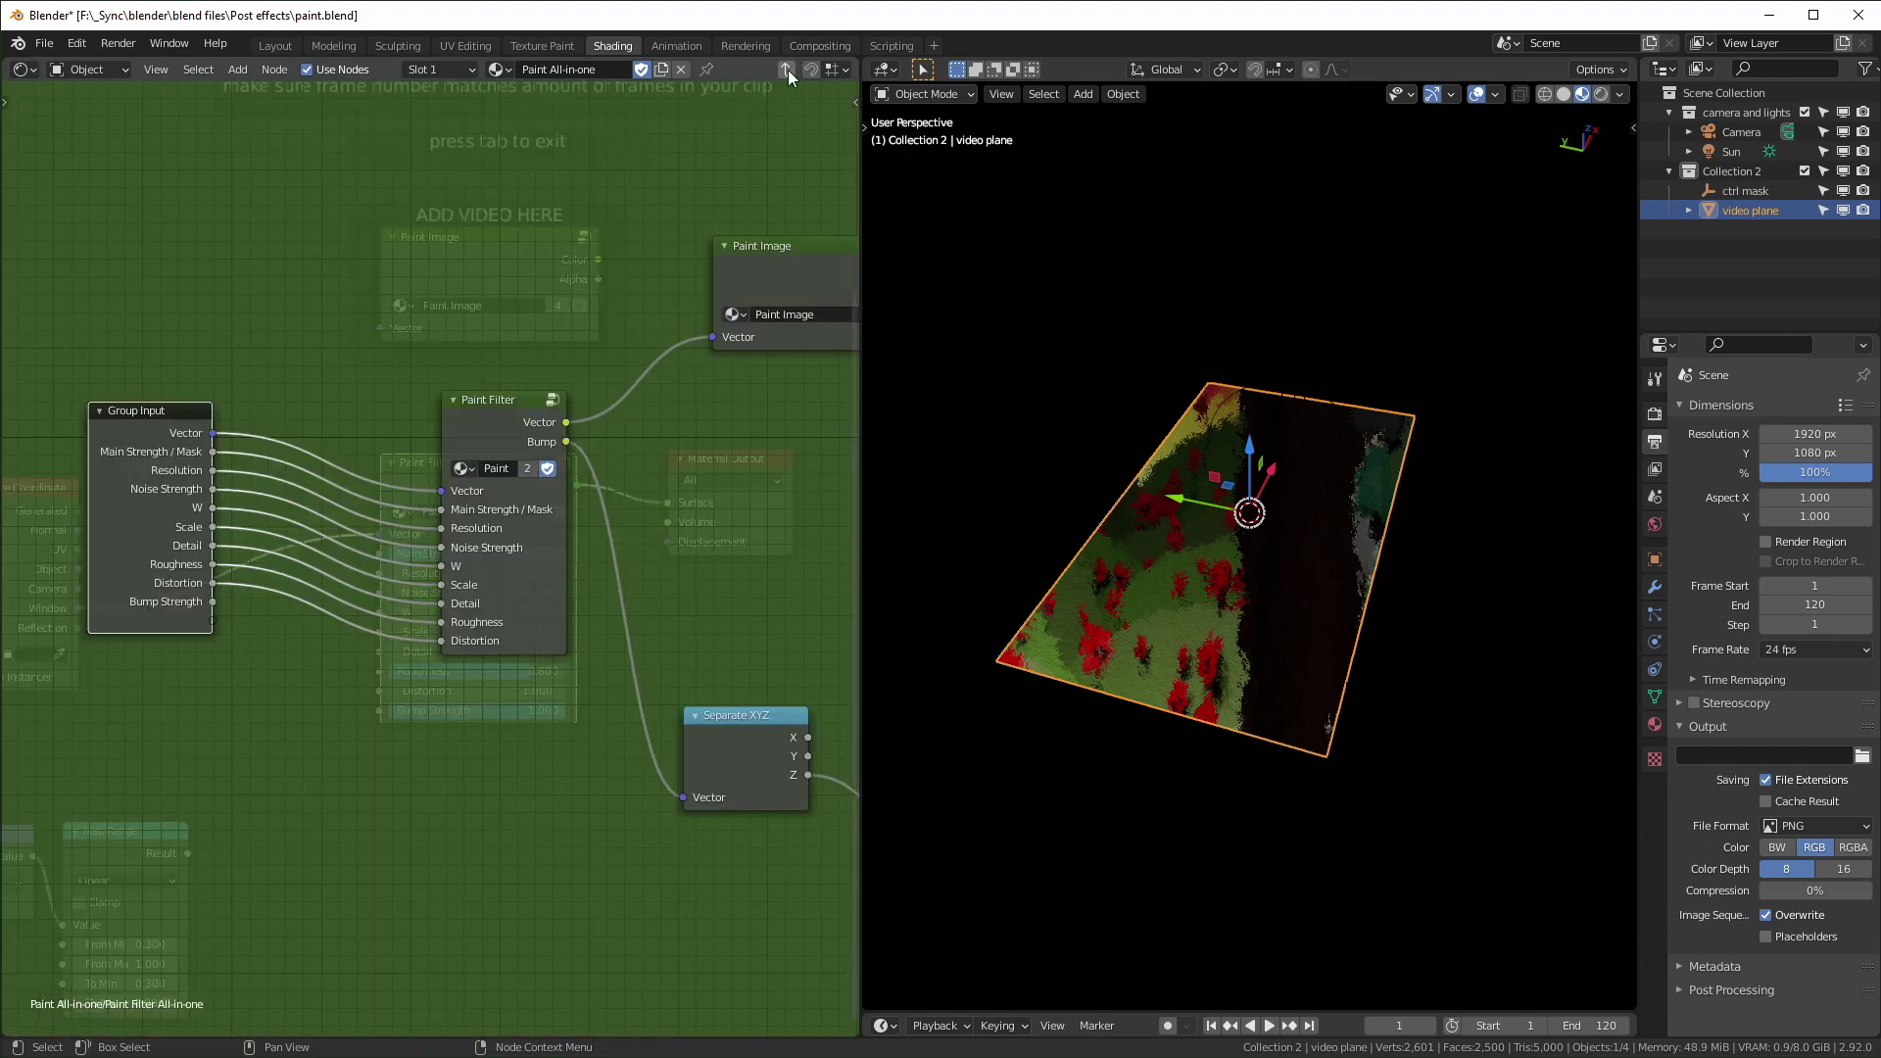
pyautogui.click(788, 68)
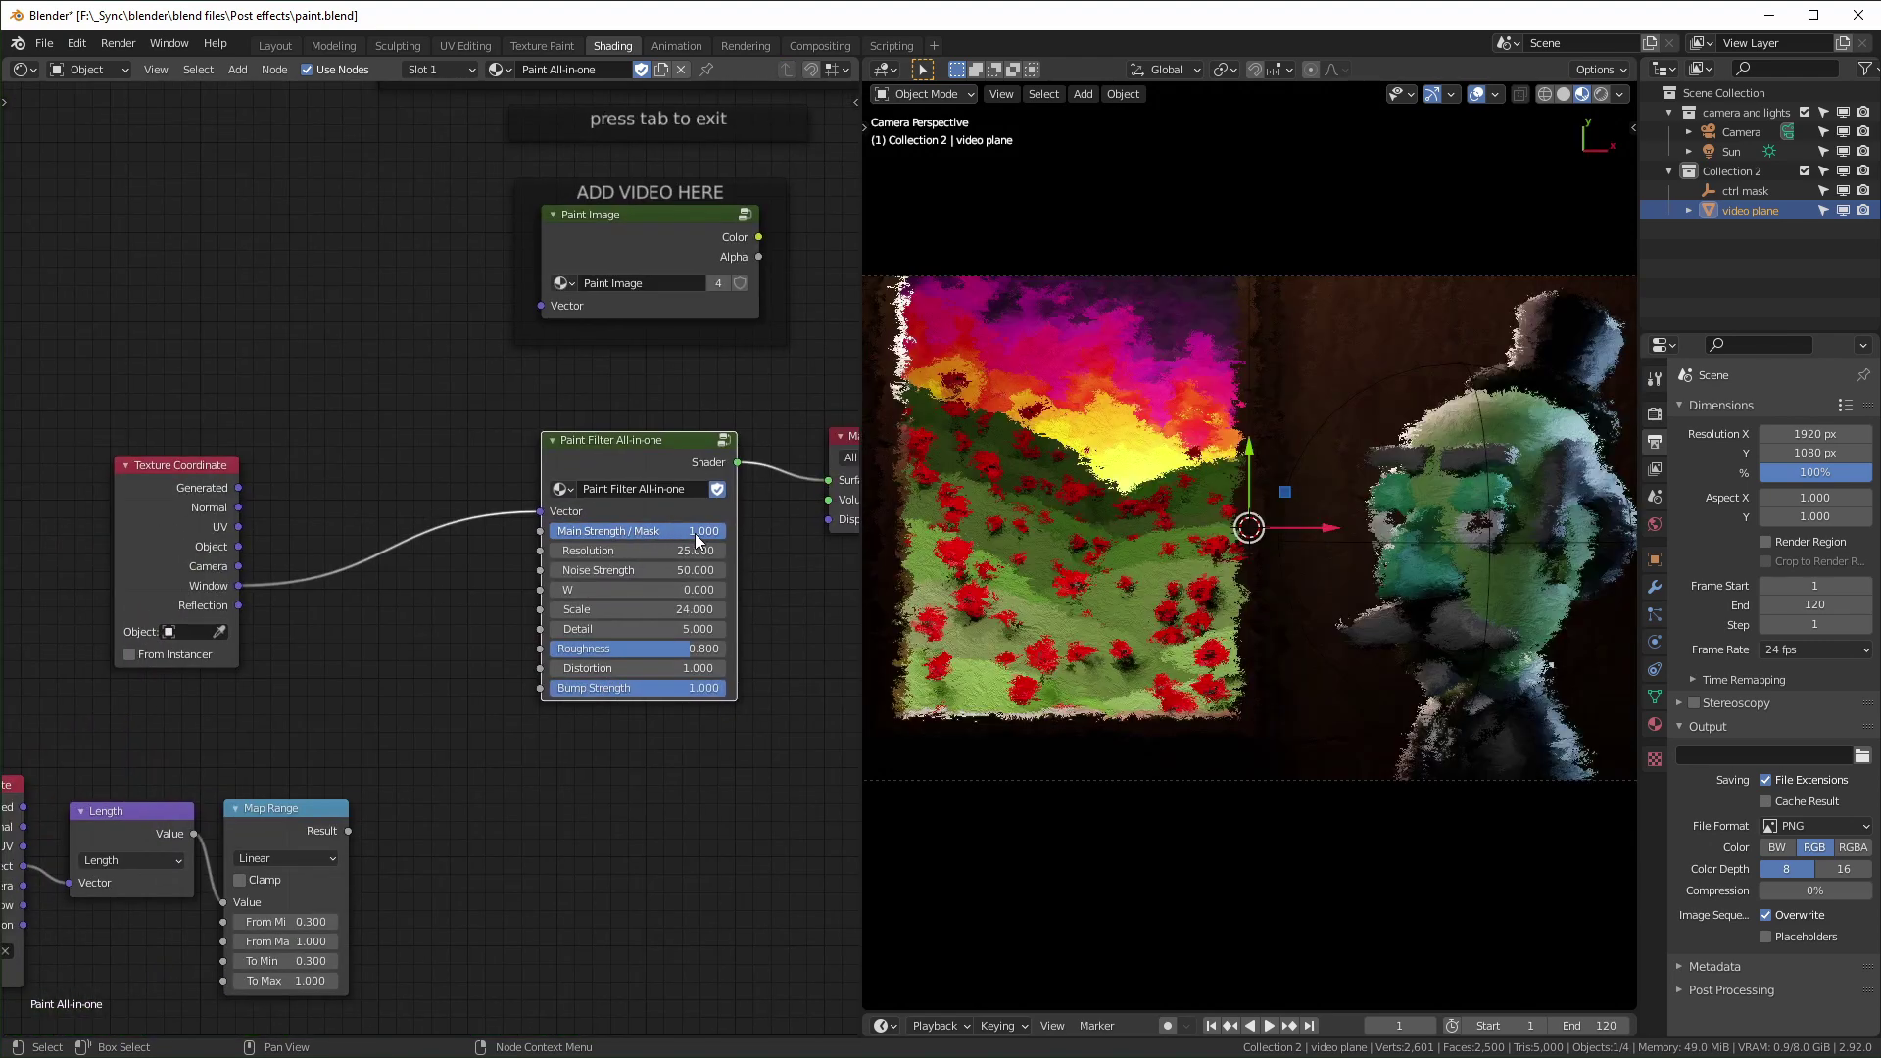
# - Set Main Strength / Mask of the Paint Filter All-in-one node to 0 and inspect the picture up close
pyautogui.moveTo(710, 530); pyautogui.dragTo(551, 530)
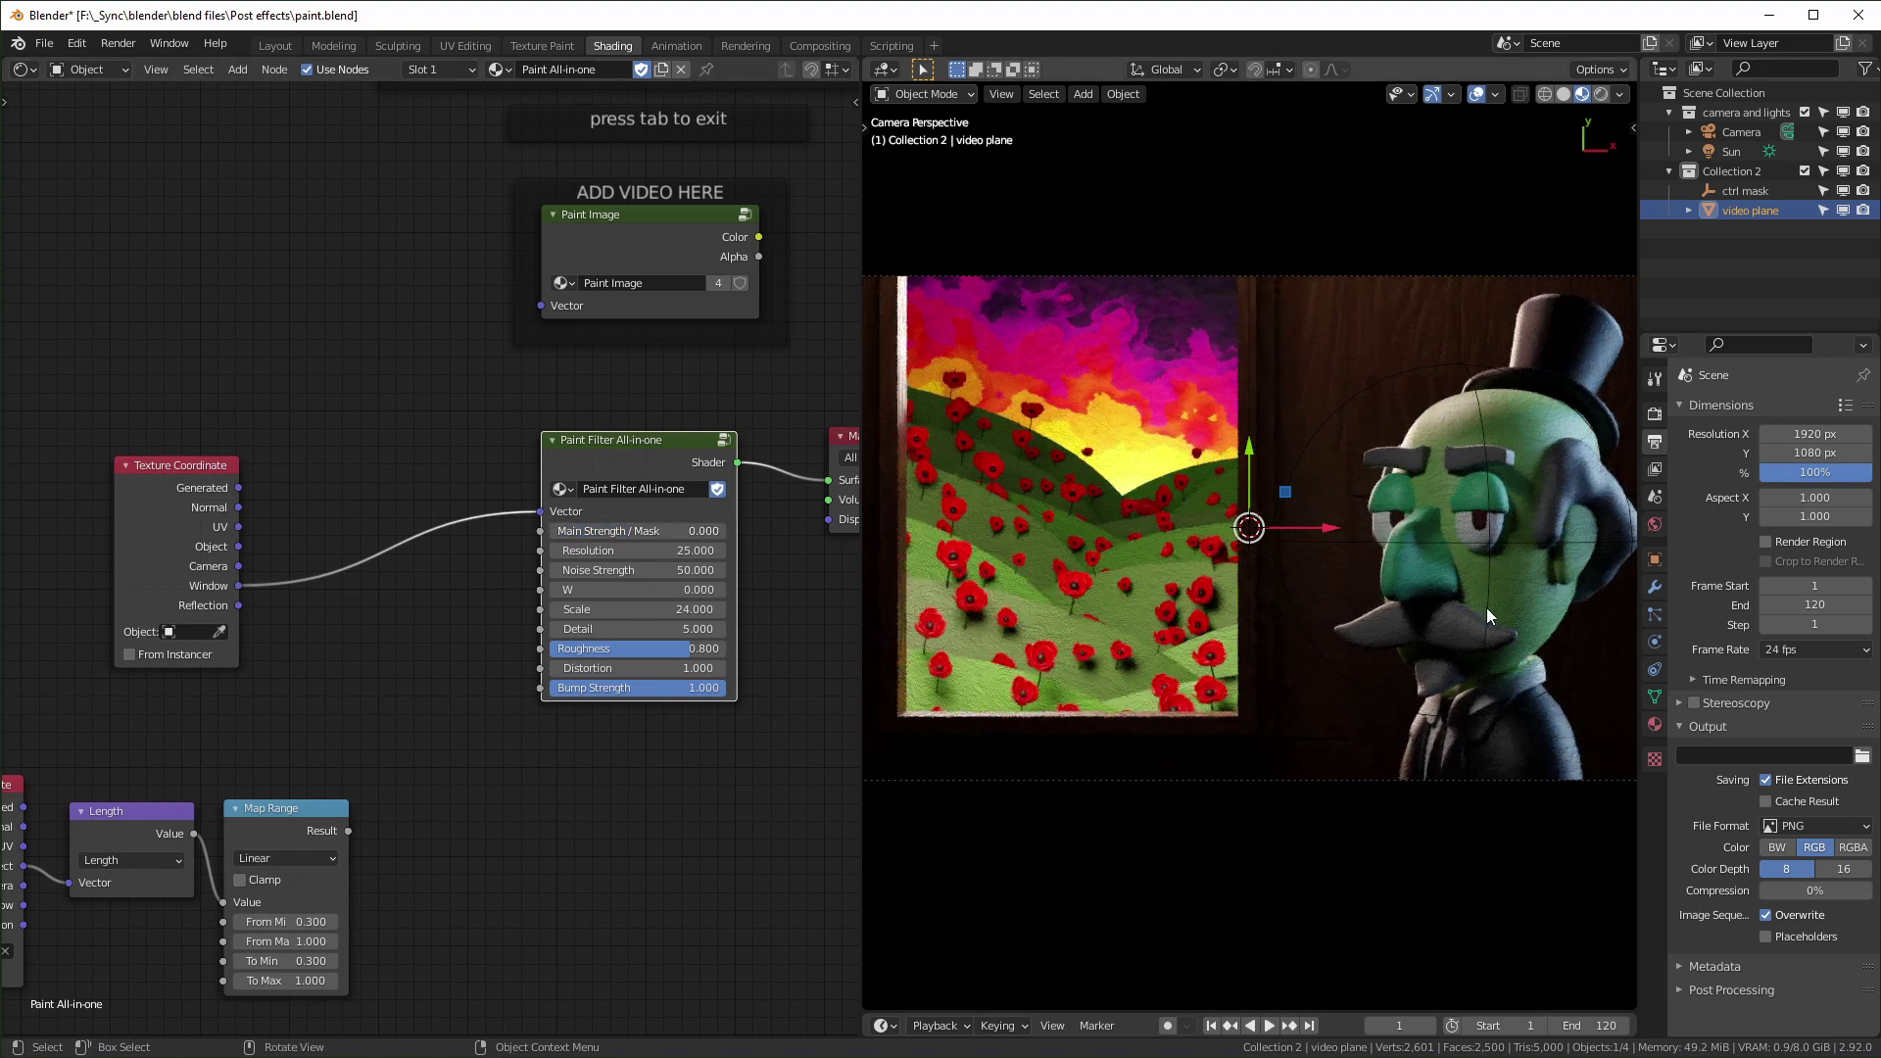
pyautogui.scroll(3, 1485, 608)
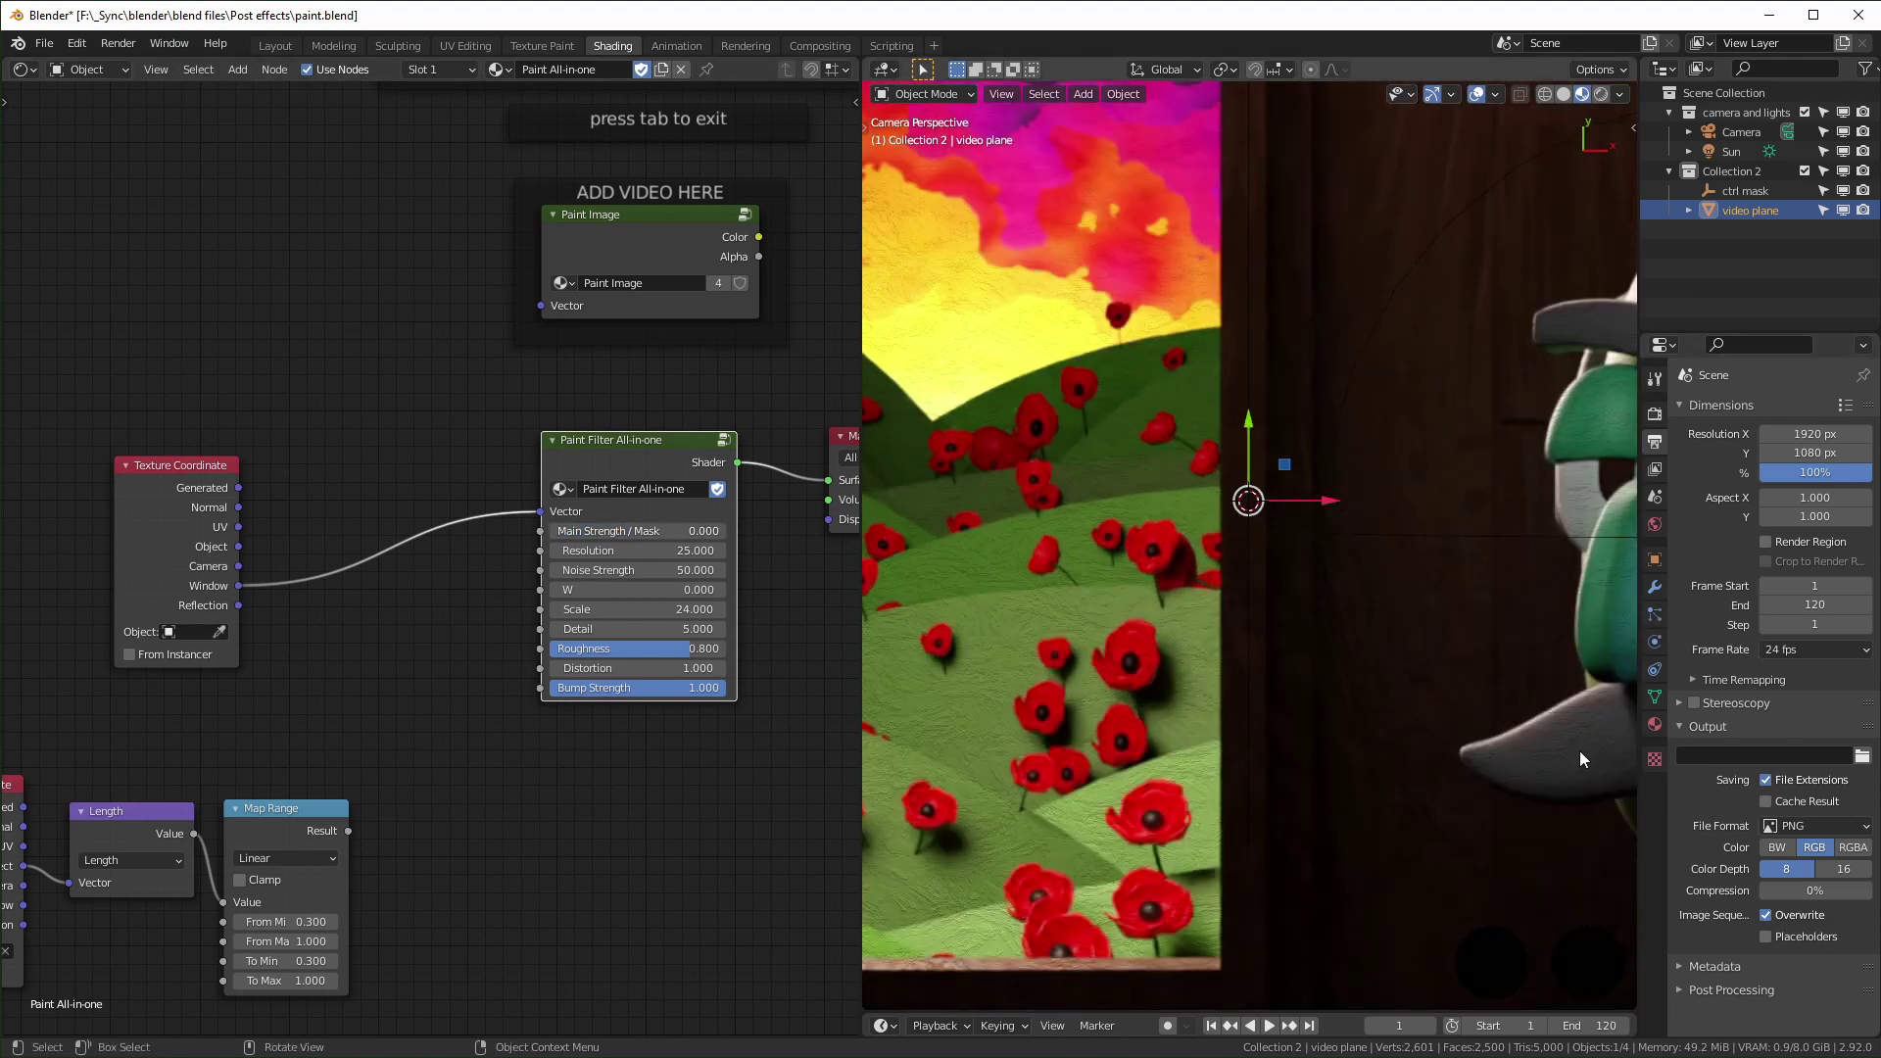
pyautogui.scroll(-3, 1580, 751)
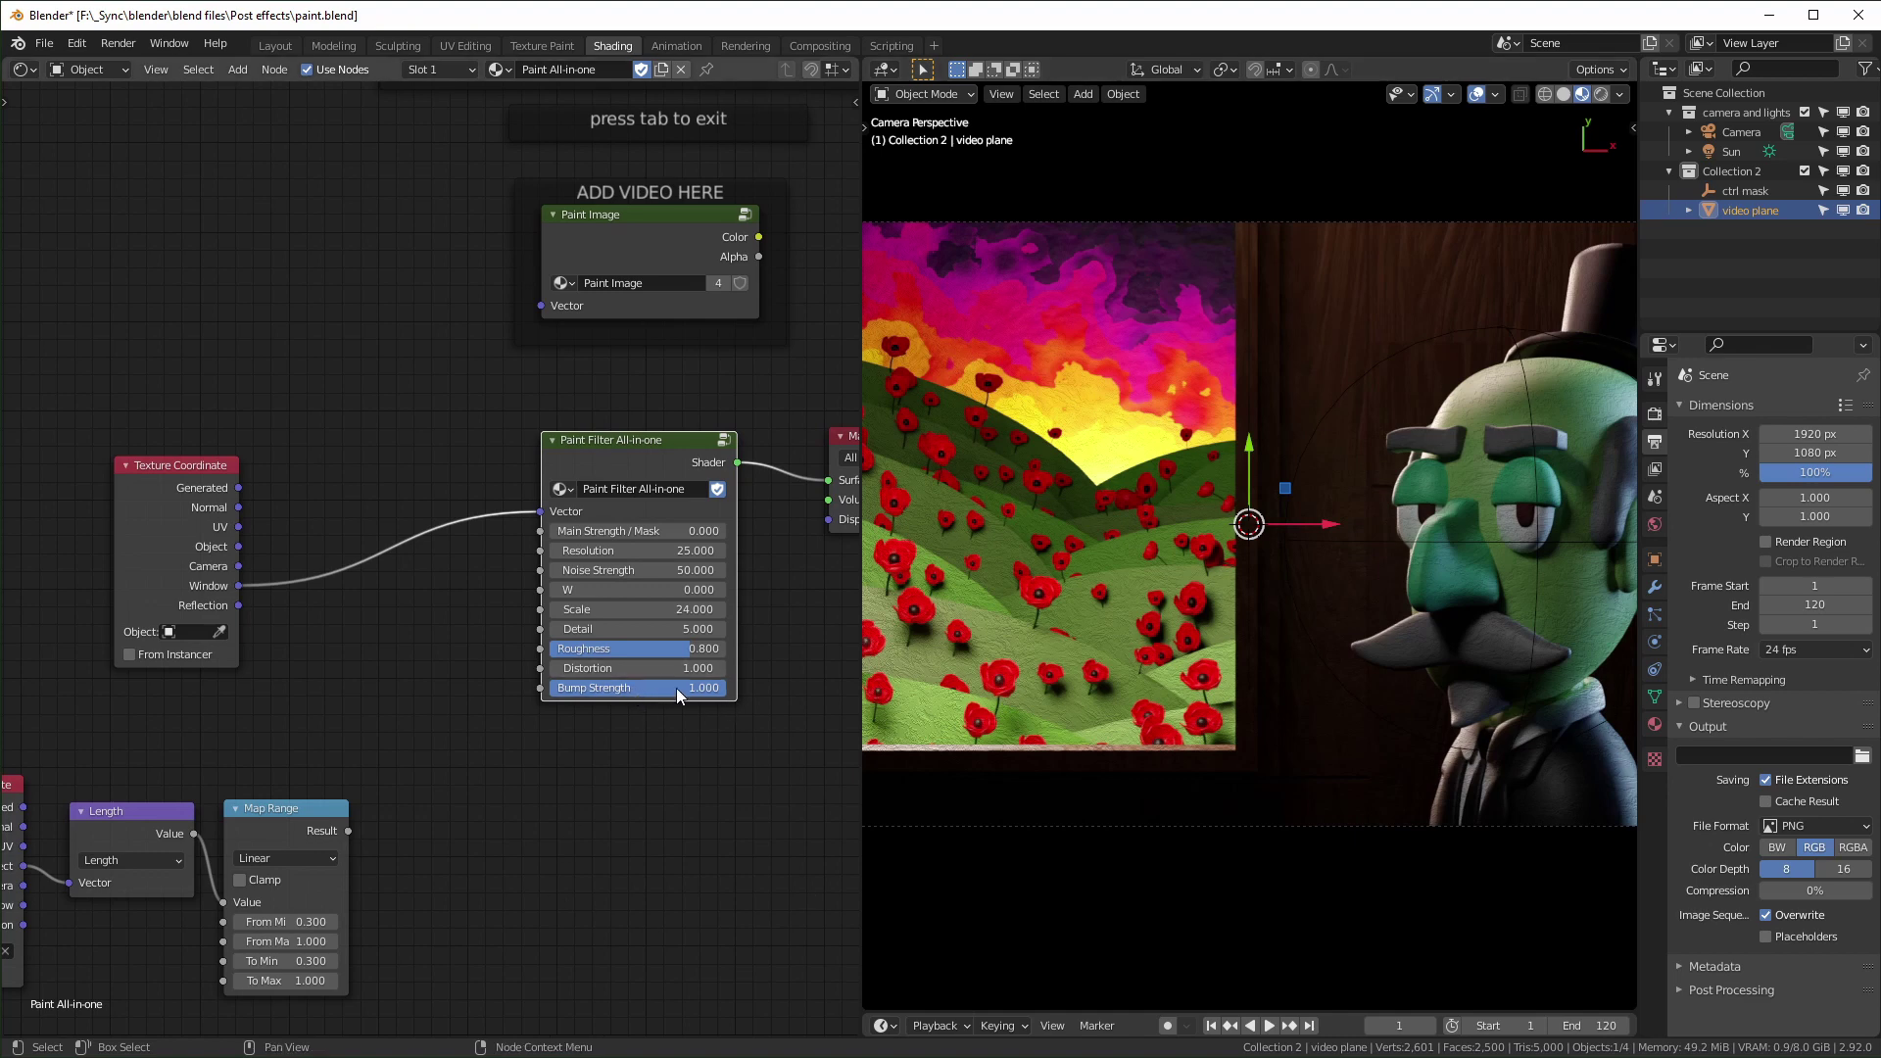
# - Try Bump Strength at 0, undo it, and set Main Strength / Mask to 1
pyautogui.moveTo(701, 688); pyautogui.dragTo(548, 688)
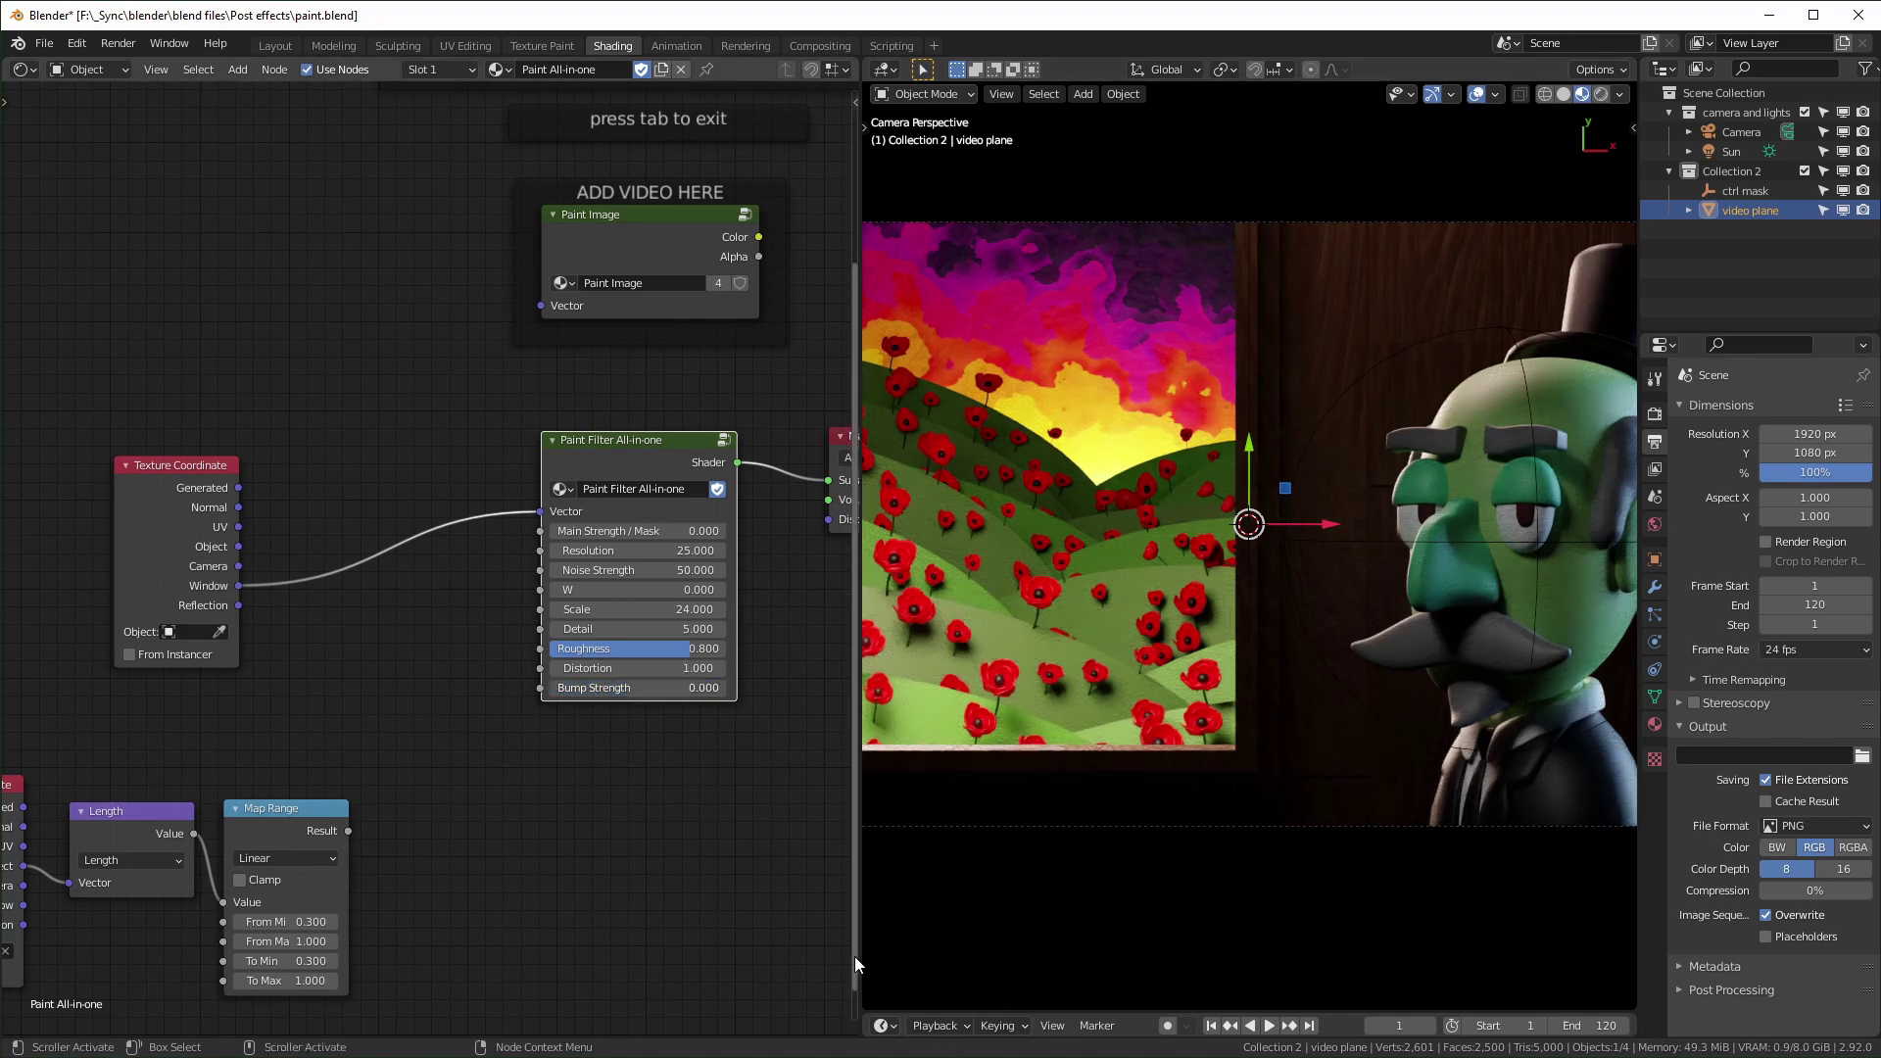
pyautogui.hotkey('ctrl', 'z')
pyautogui.moveTo(586, 531); pyautogui.dragTo(691, 533)
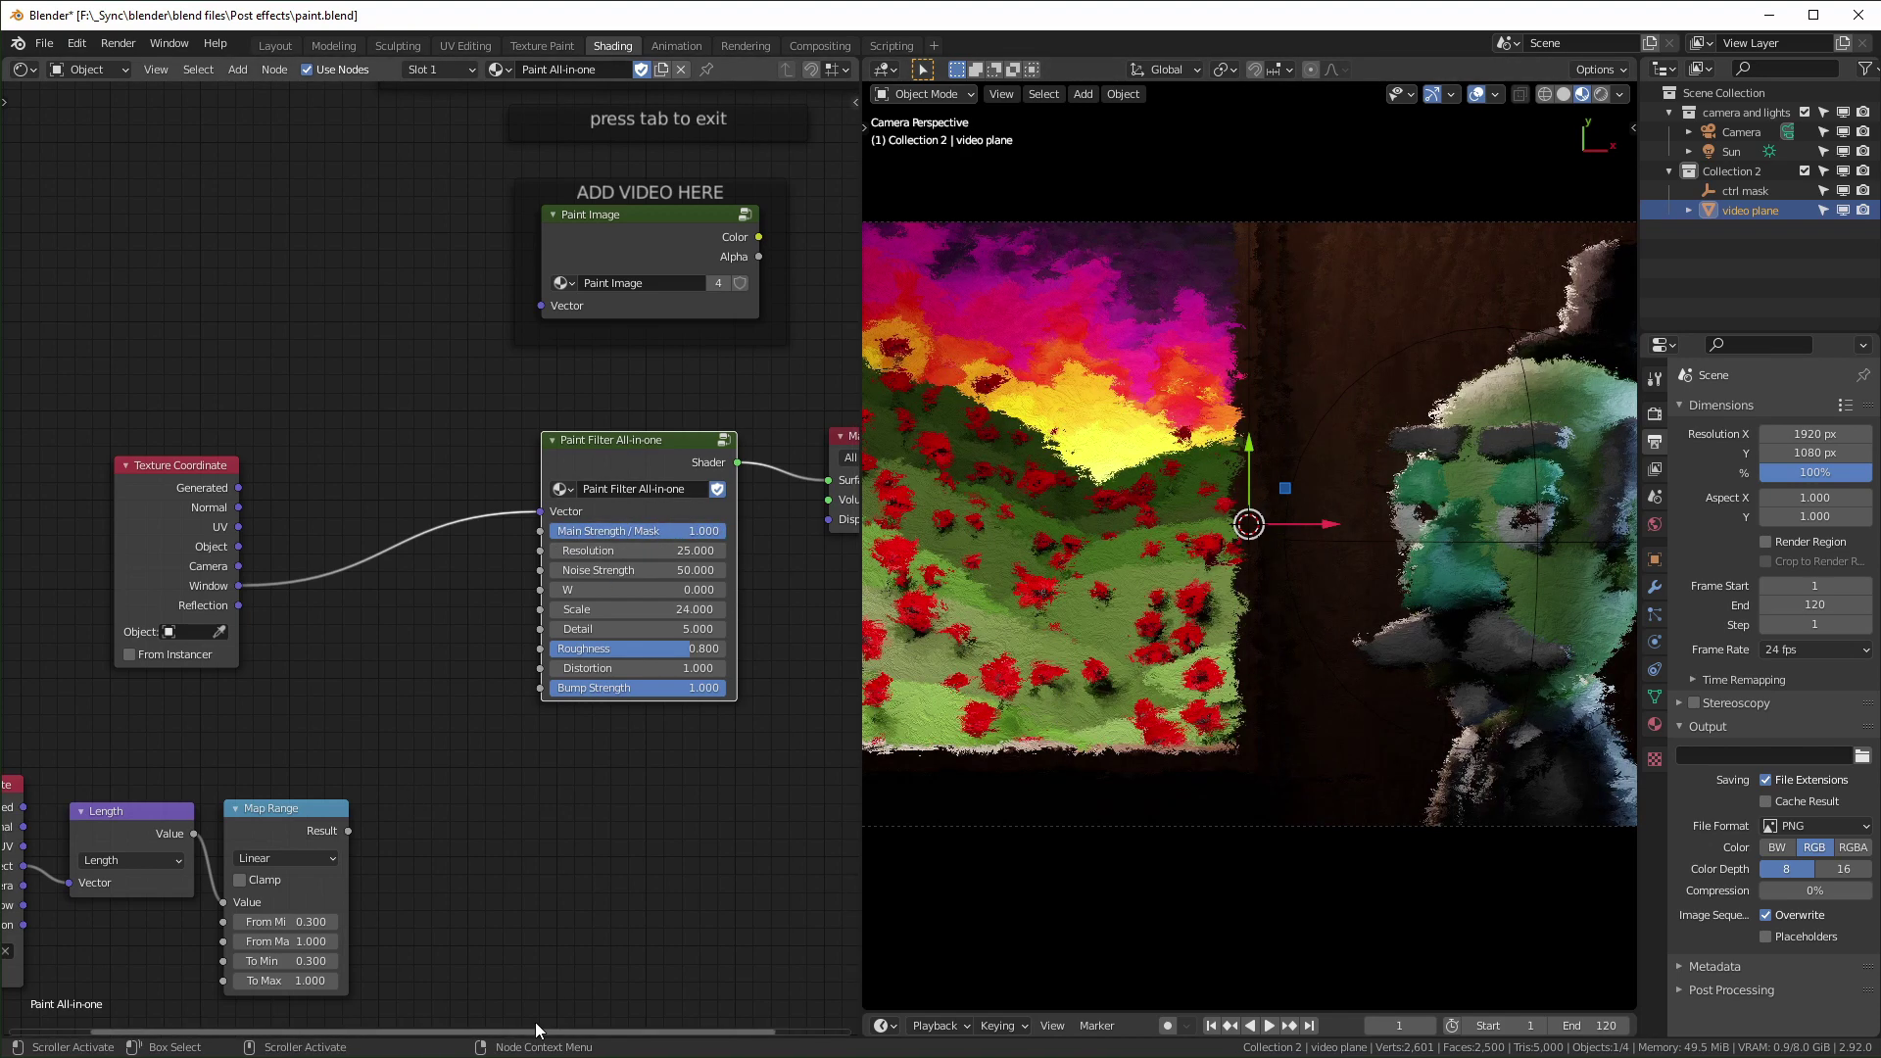
# - Connect the Map Range node's Result to the Main Strength / Mask input of Paint Filter All-in-one
pyautogui.scroll(-1, 484, 779)
pyautogui.moveTo(484, 780)
pyautogui.mouseDown(button='middle')
pyautogui.moveTo(609, 766)
pyautogui.moveTo(514, 759)
pyautogui.mouseUp(button='middle')
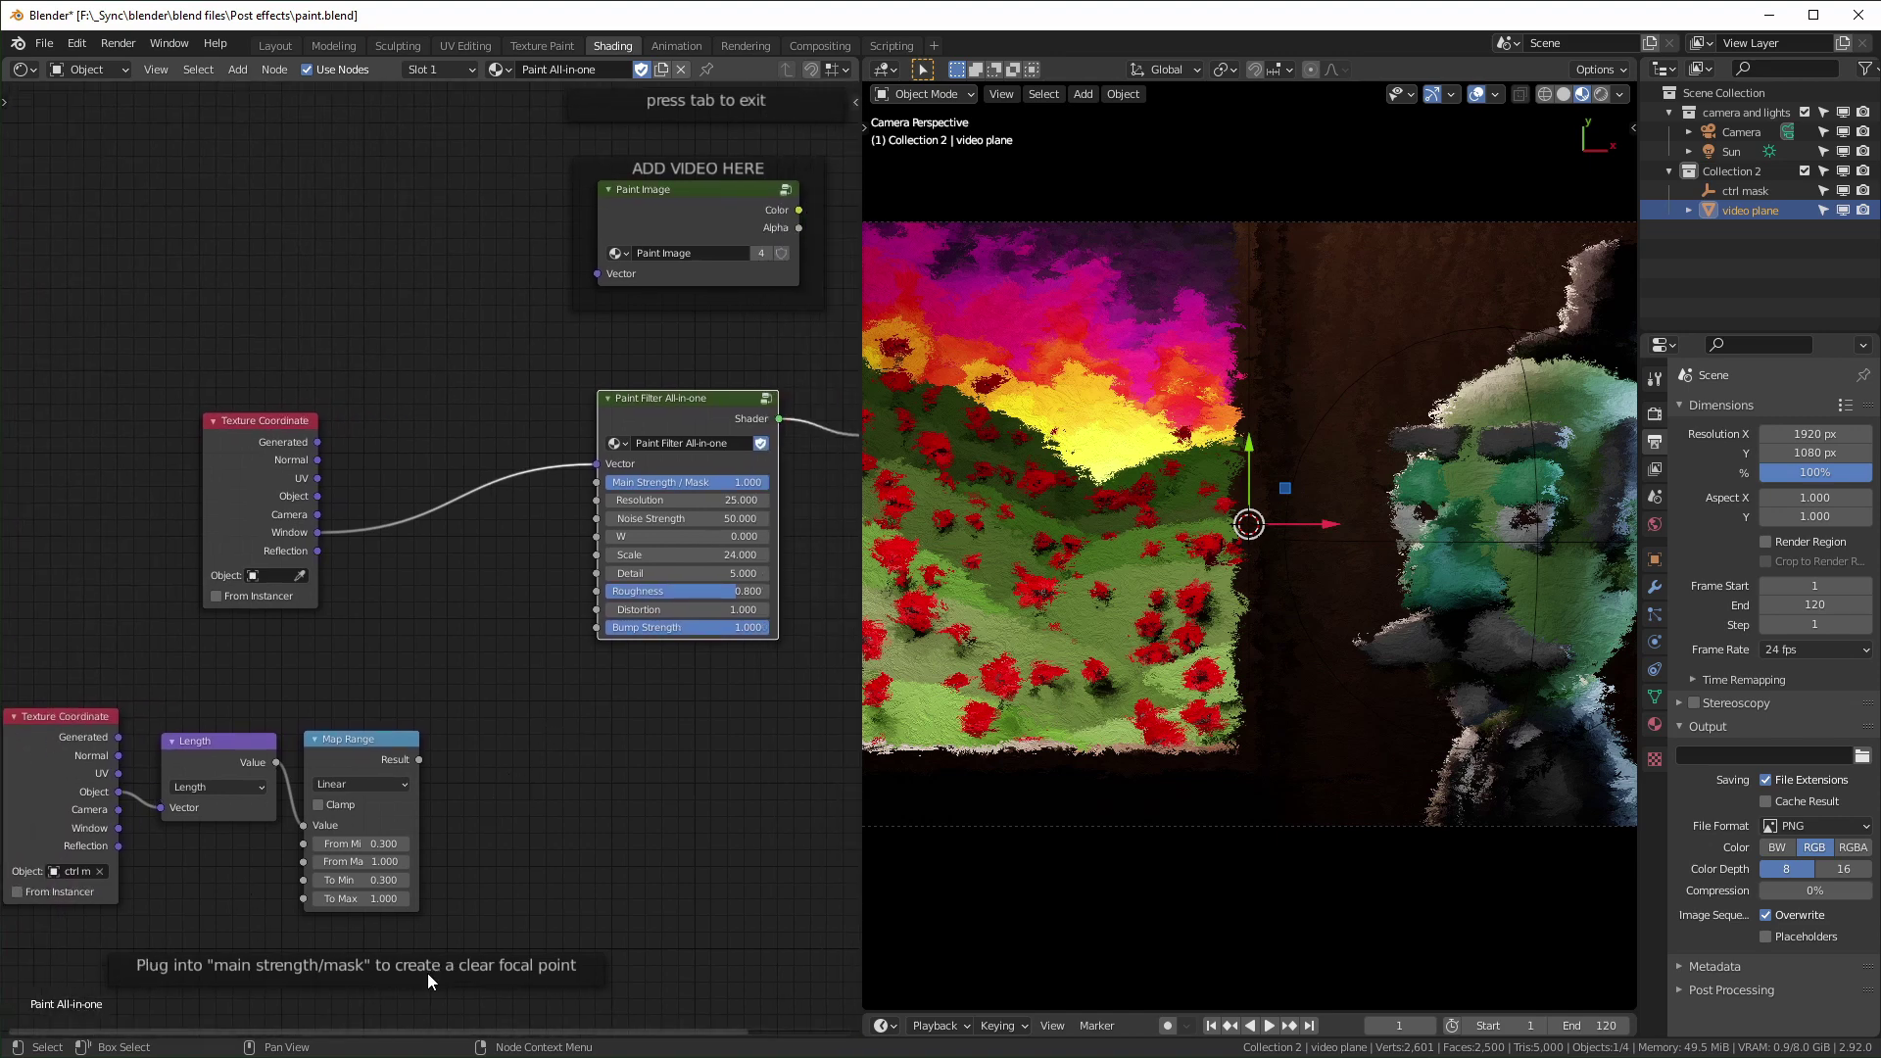
pyautogui.click(1525, 538)
pyautogui.click(1129, 609)
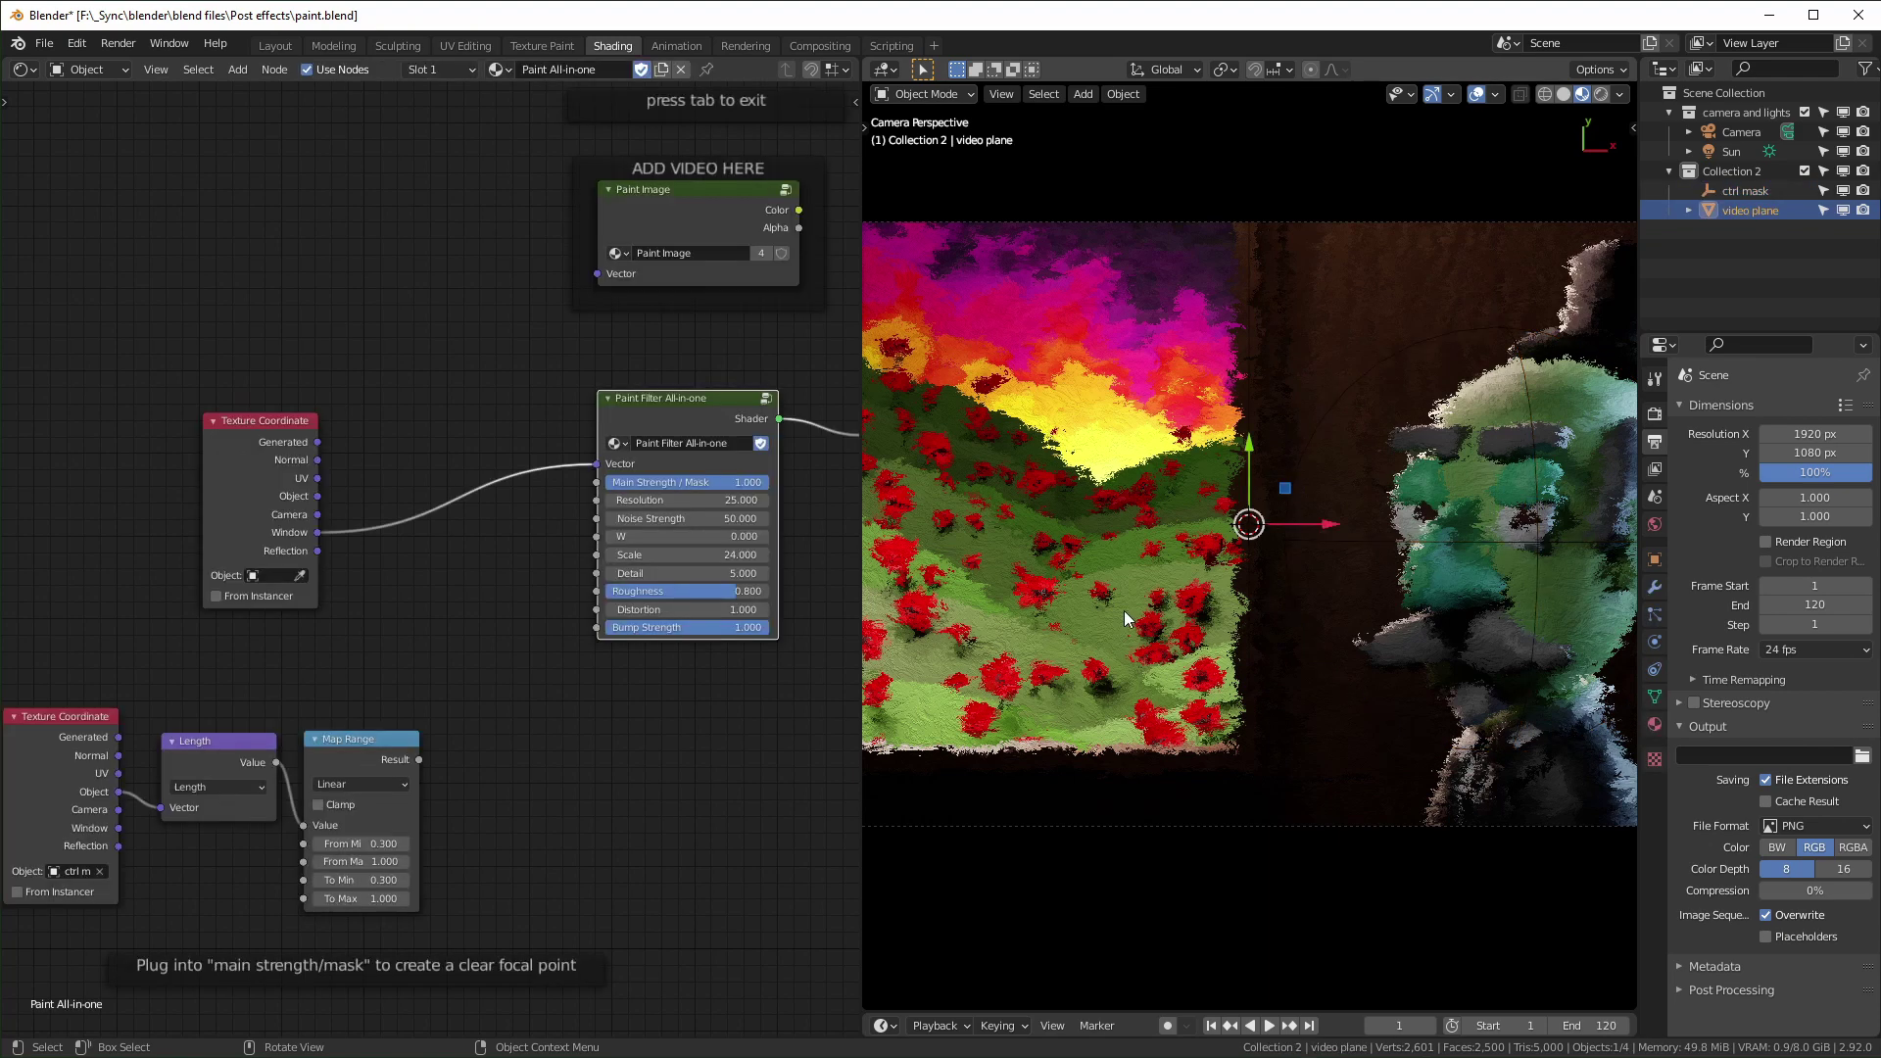
pyautogui.moveTo(419, 758)
pyautogui.mouseDown()
pyautogui.moveTo(532, 684)
pyautogui.moveTo(556, 555)
pyautogui.moveTo(515, 833)
pyautogui.moveTo(527, 510)
pyautogui.moveTo(597, 482)
pyautogui.mouseUp()
# - Move the ctrl mask across to the poppy field and back over the character's face
pyautogui.click(1468, 501)
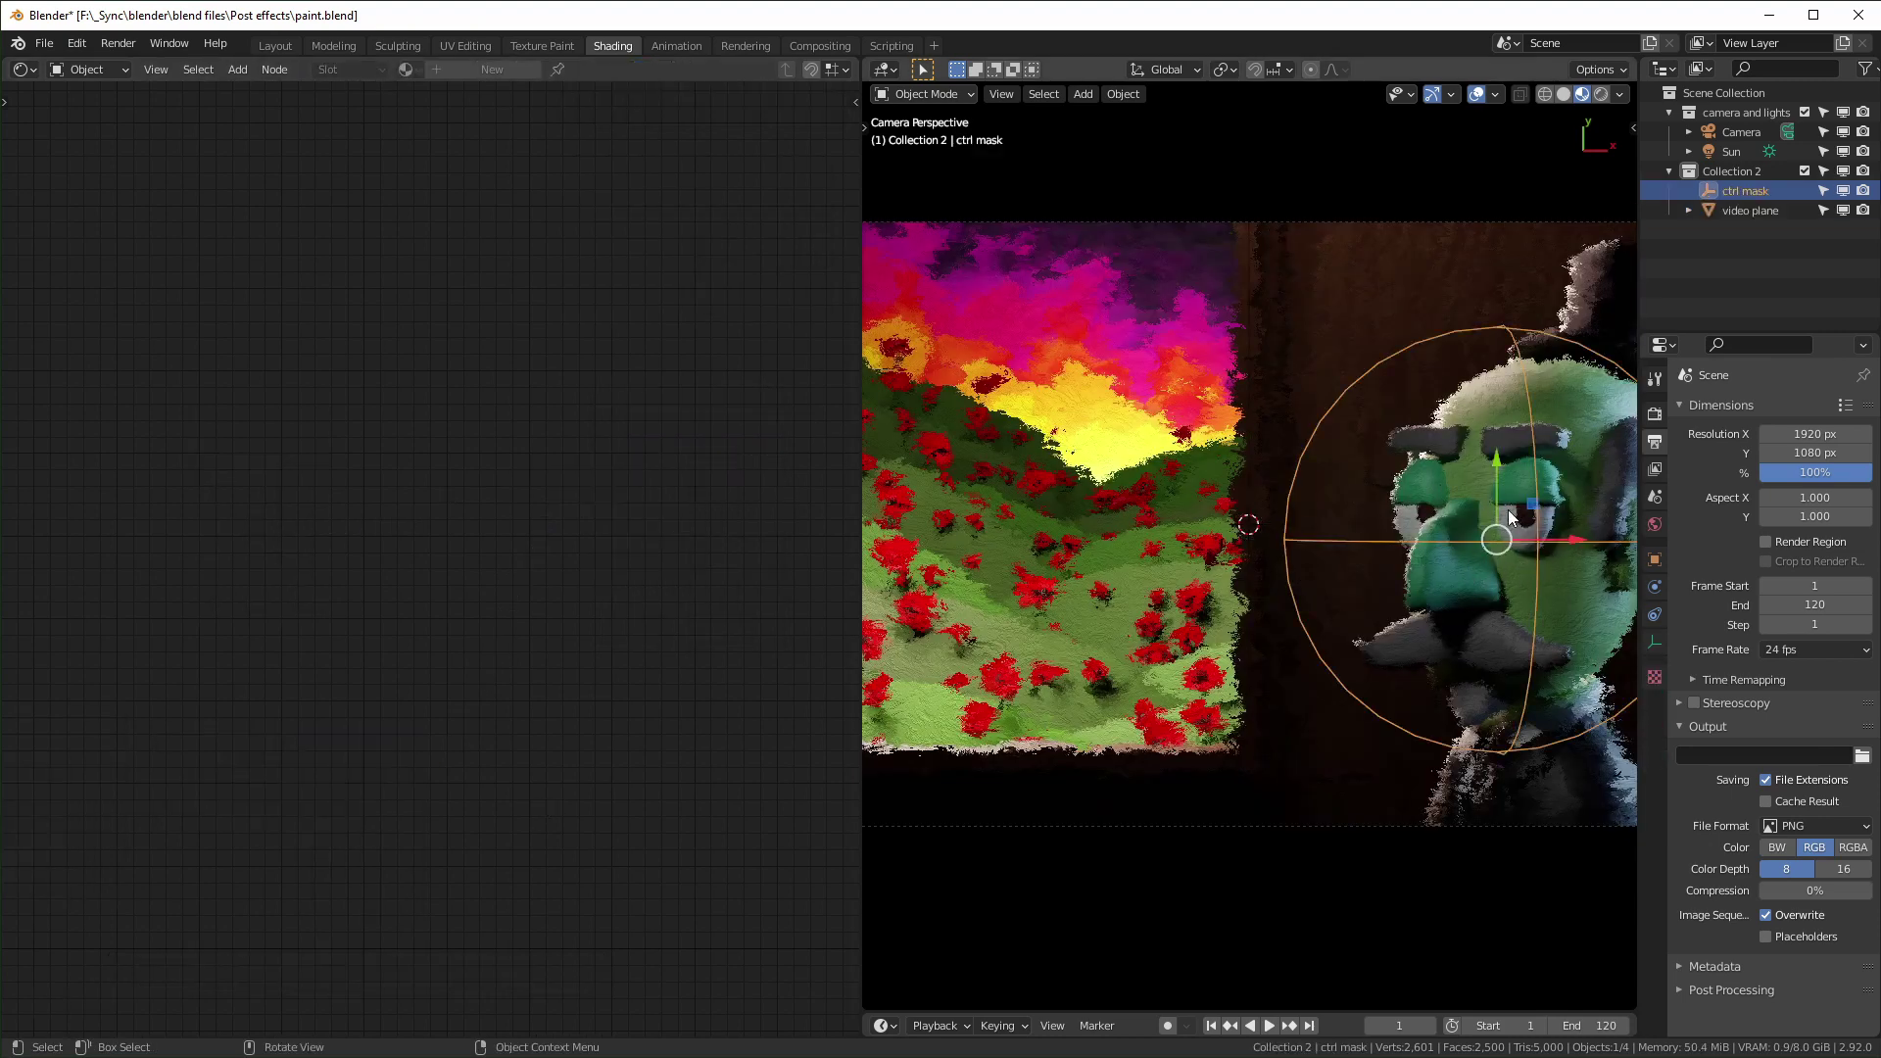
pyautogui.press('g')
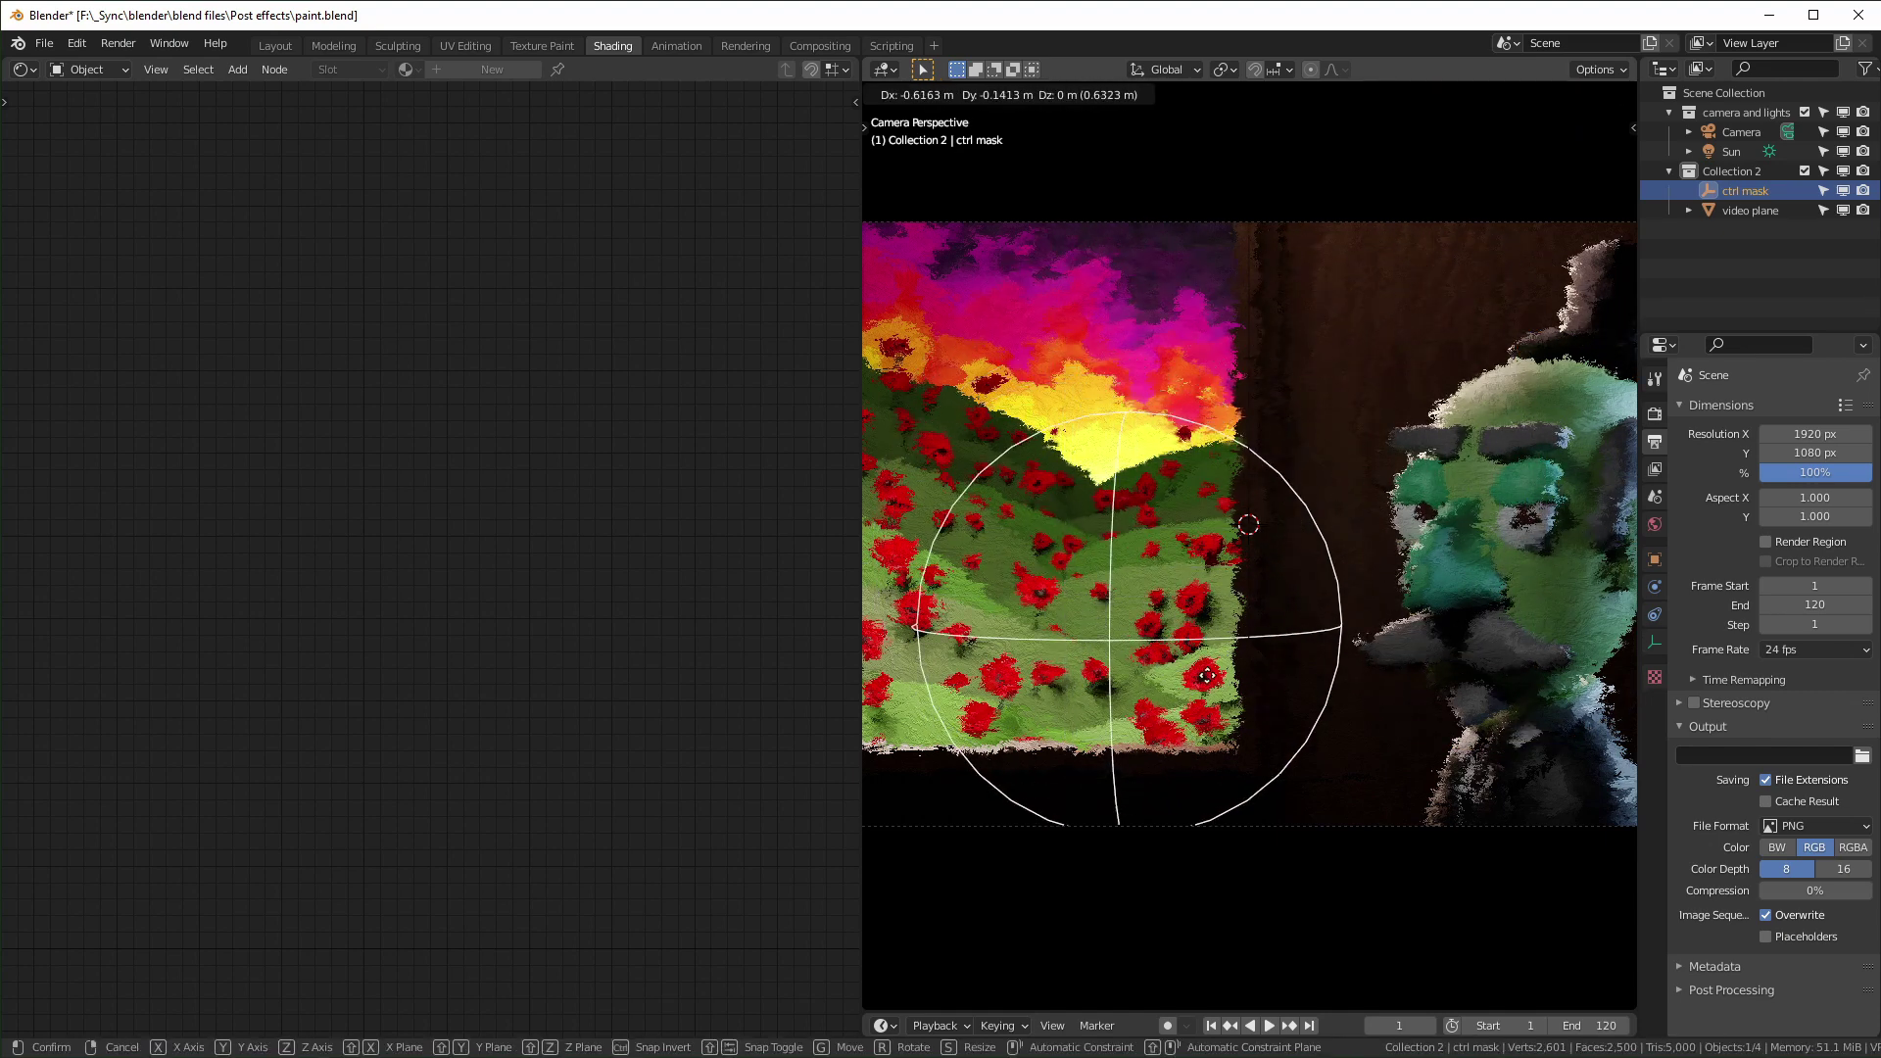
pyautogui.click(1476, 576)
pyautogui.click(1466, 539)
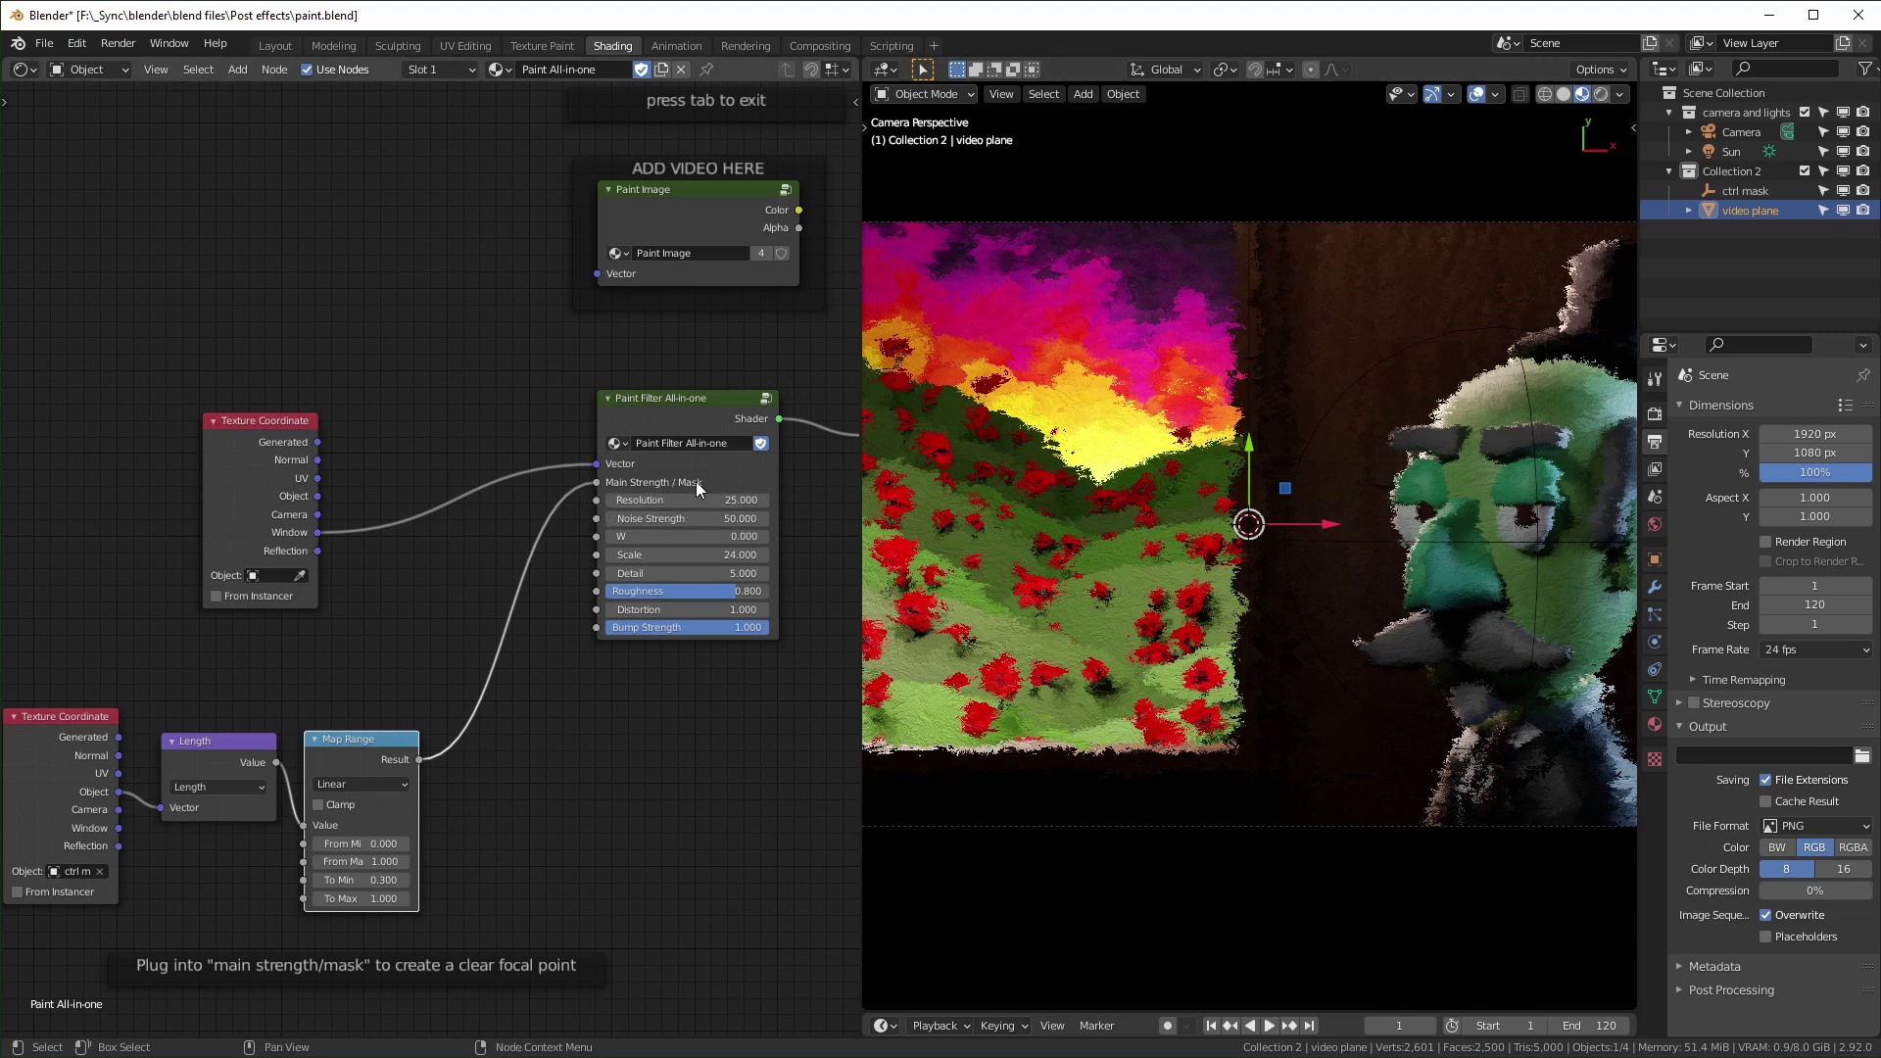
# - Set To Min of the Map Range node to 0
pyautogui.click(372, 879)
pyautogui.write('0.3')
pyautogui.press('Return')
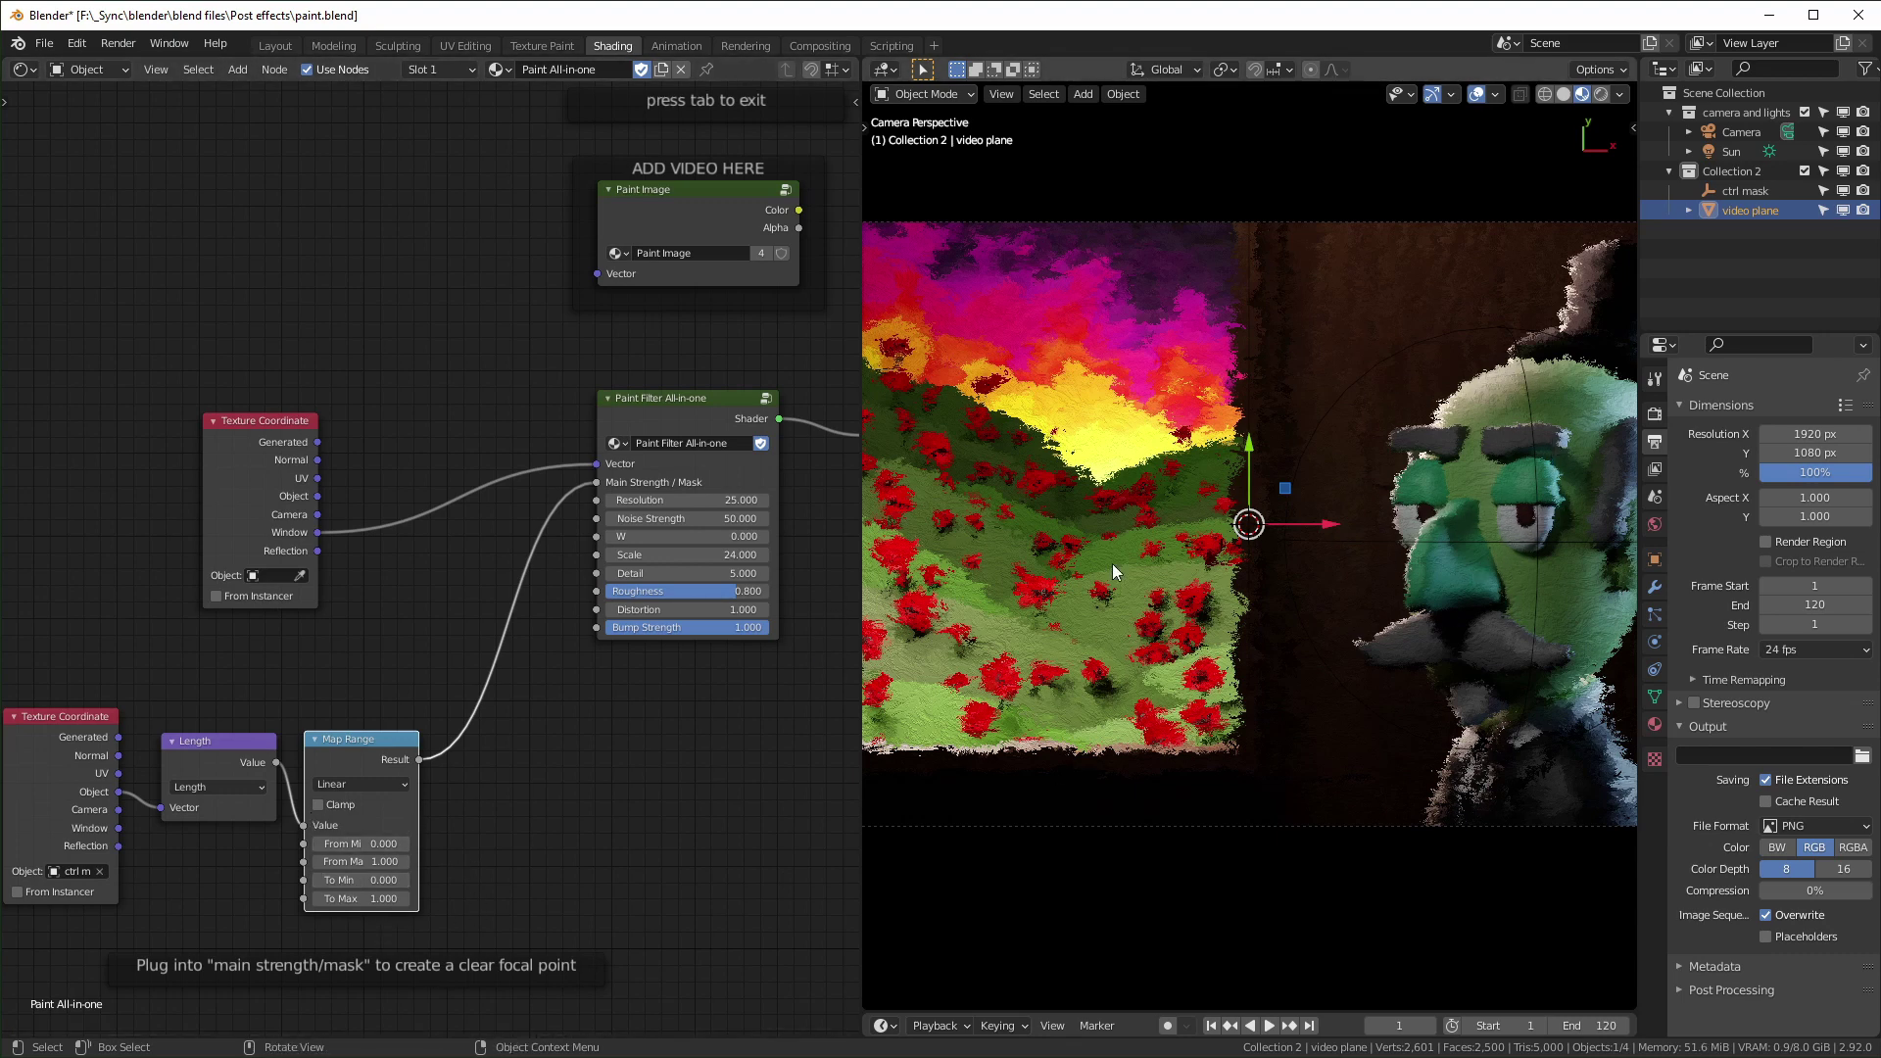
# - Raise From Min of the Map Range node to 0.1 and on to 0.9
pyautogui.keyDown('shift'); pyautogui.moveTo(380, 839); pyautogui.dragTo(383, 839); pyautogui.keyUp('shift')
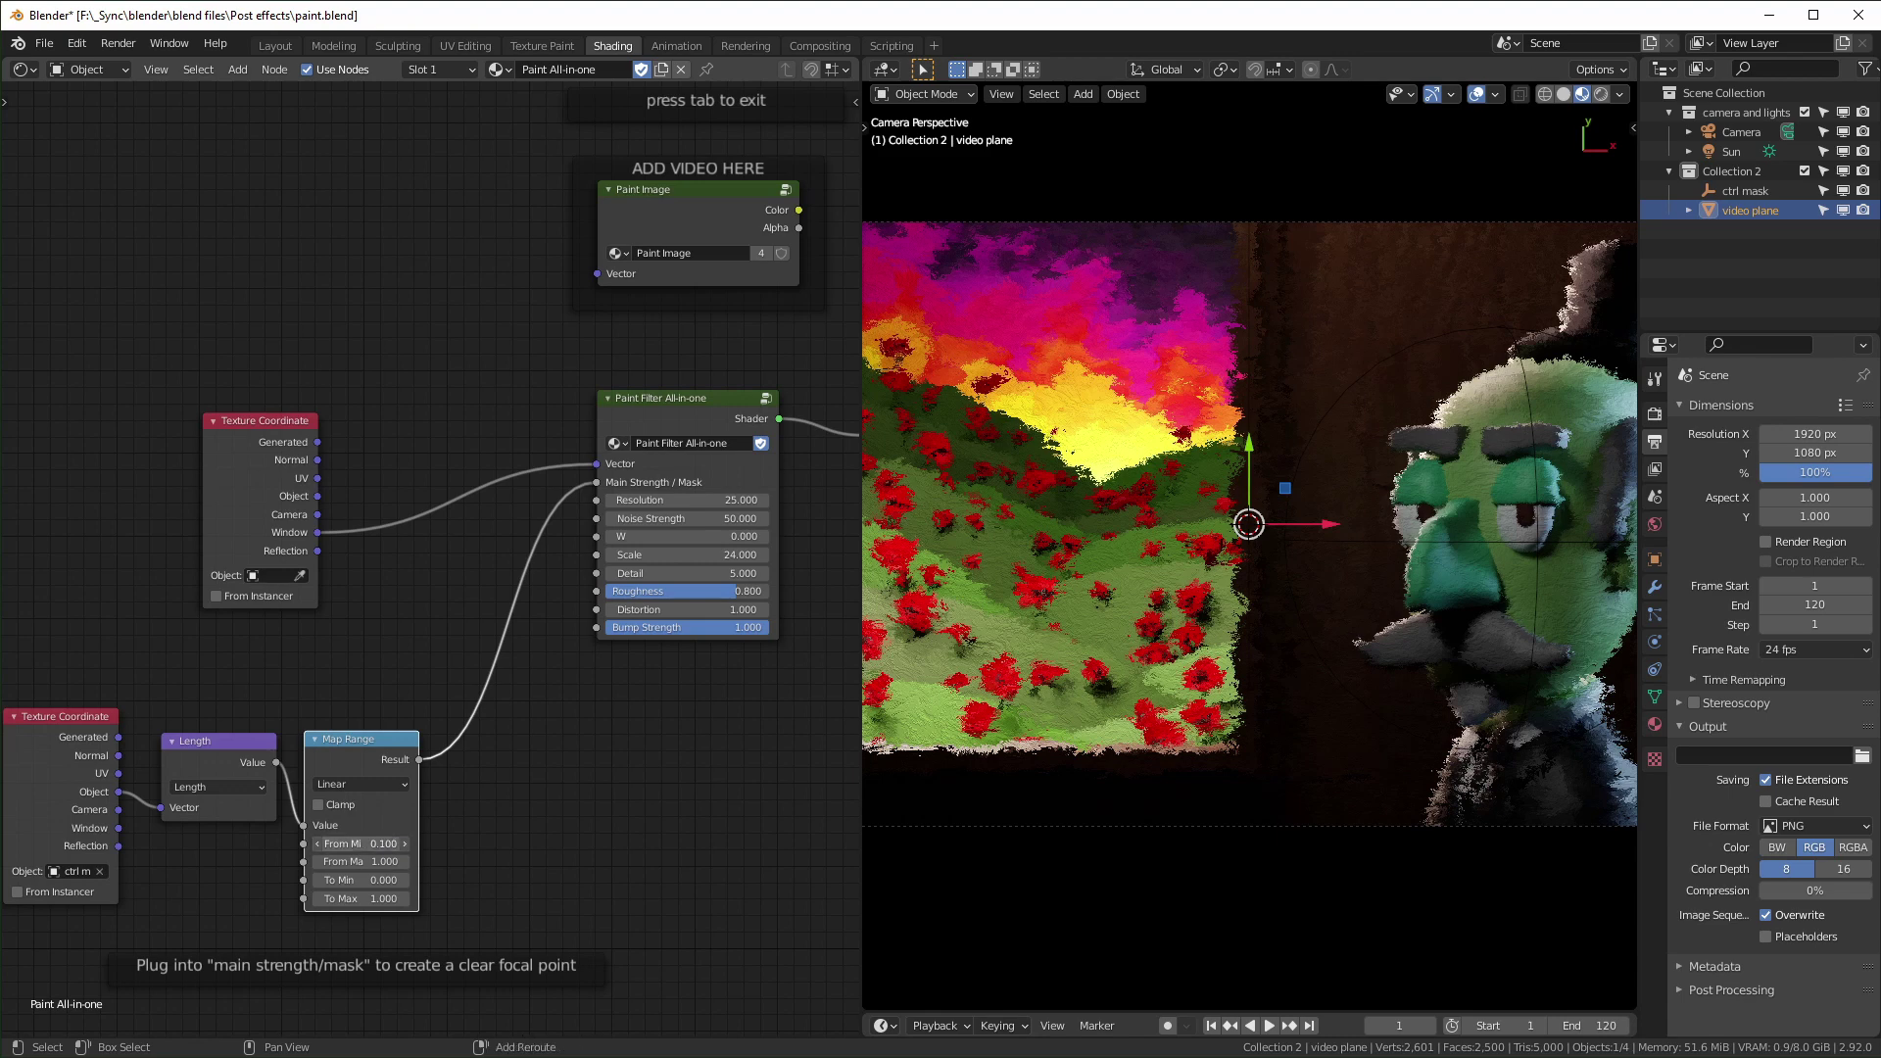
pyautogui.click(373, 843)
pyautogui.write('0.0')
pyautogui.press('Return')
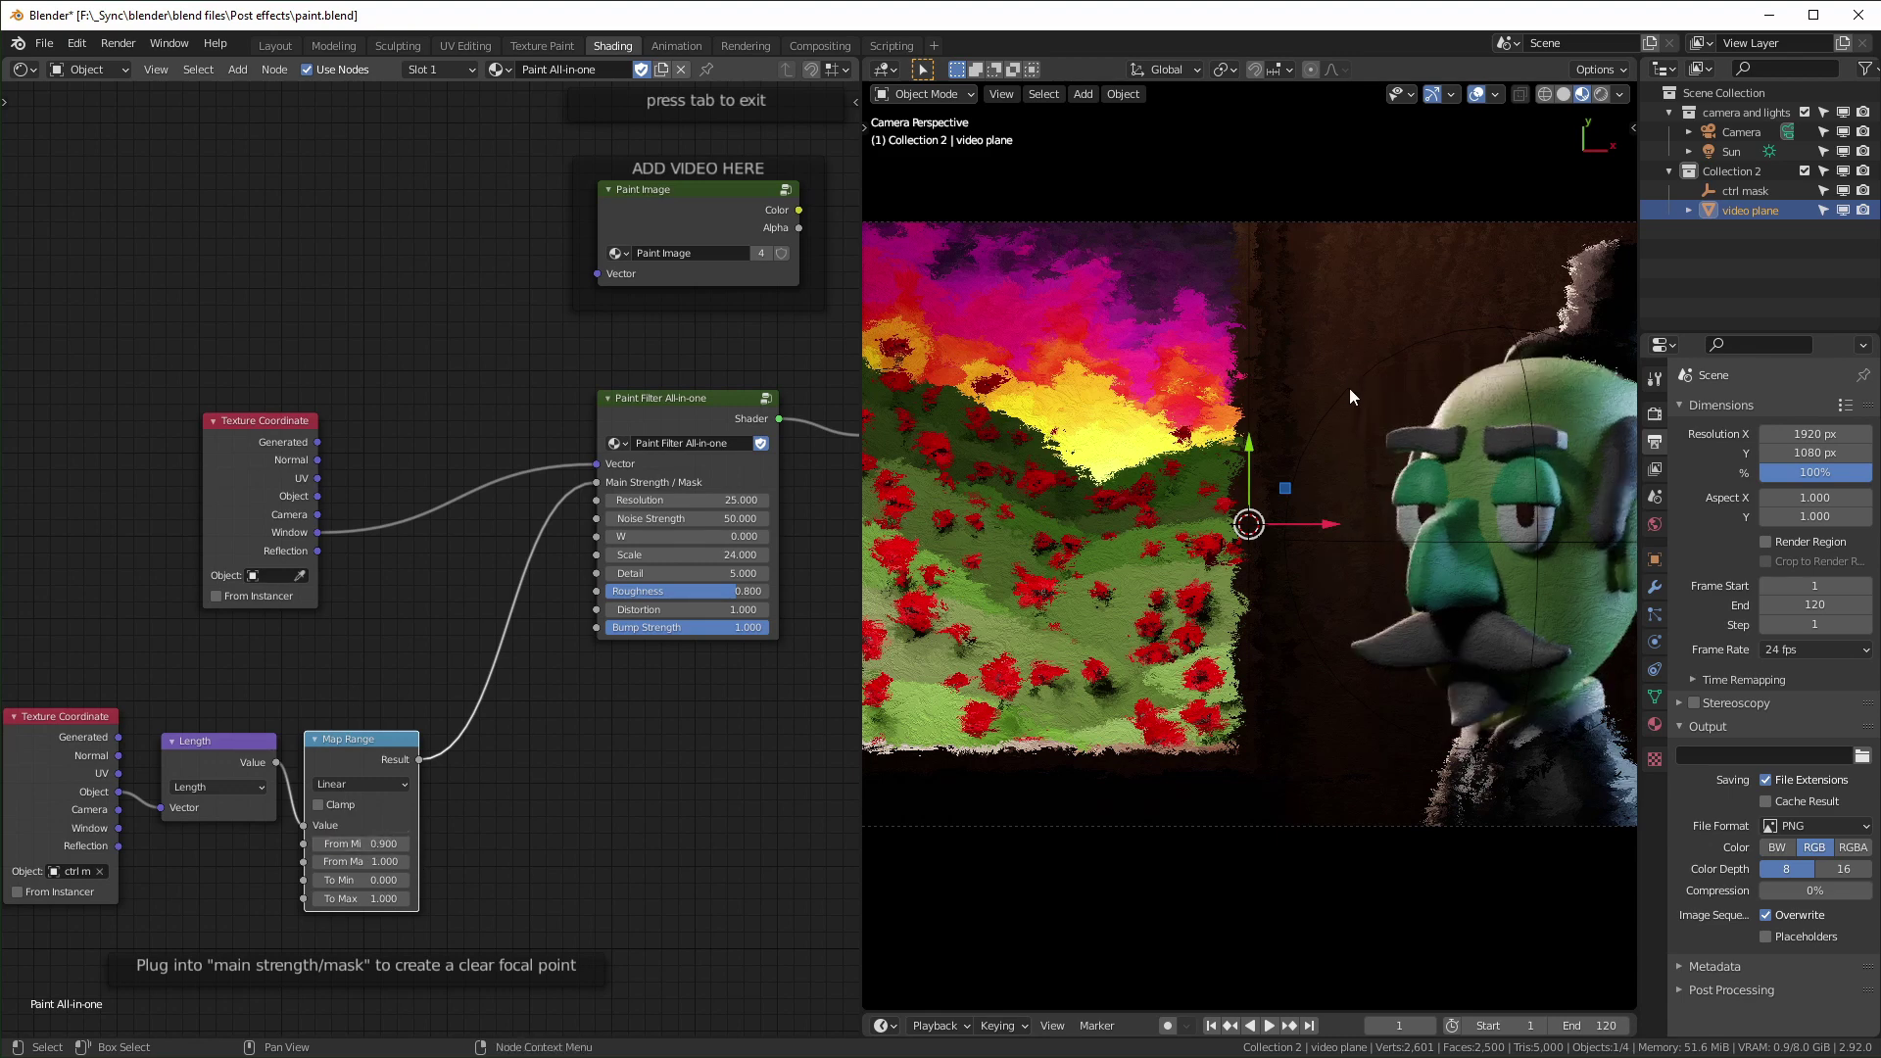
# - Try scaling the ctrl mask around the character, and set the Map Range node's From Min to 0
pyautogui.click(1502, 537)
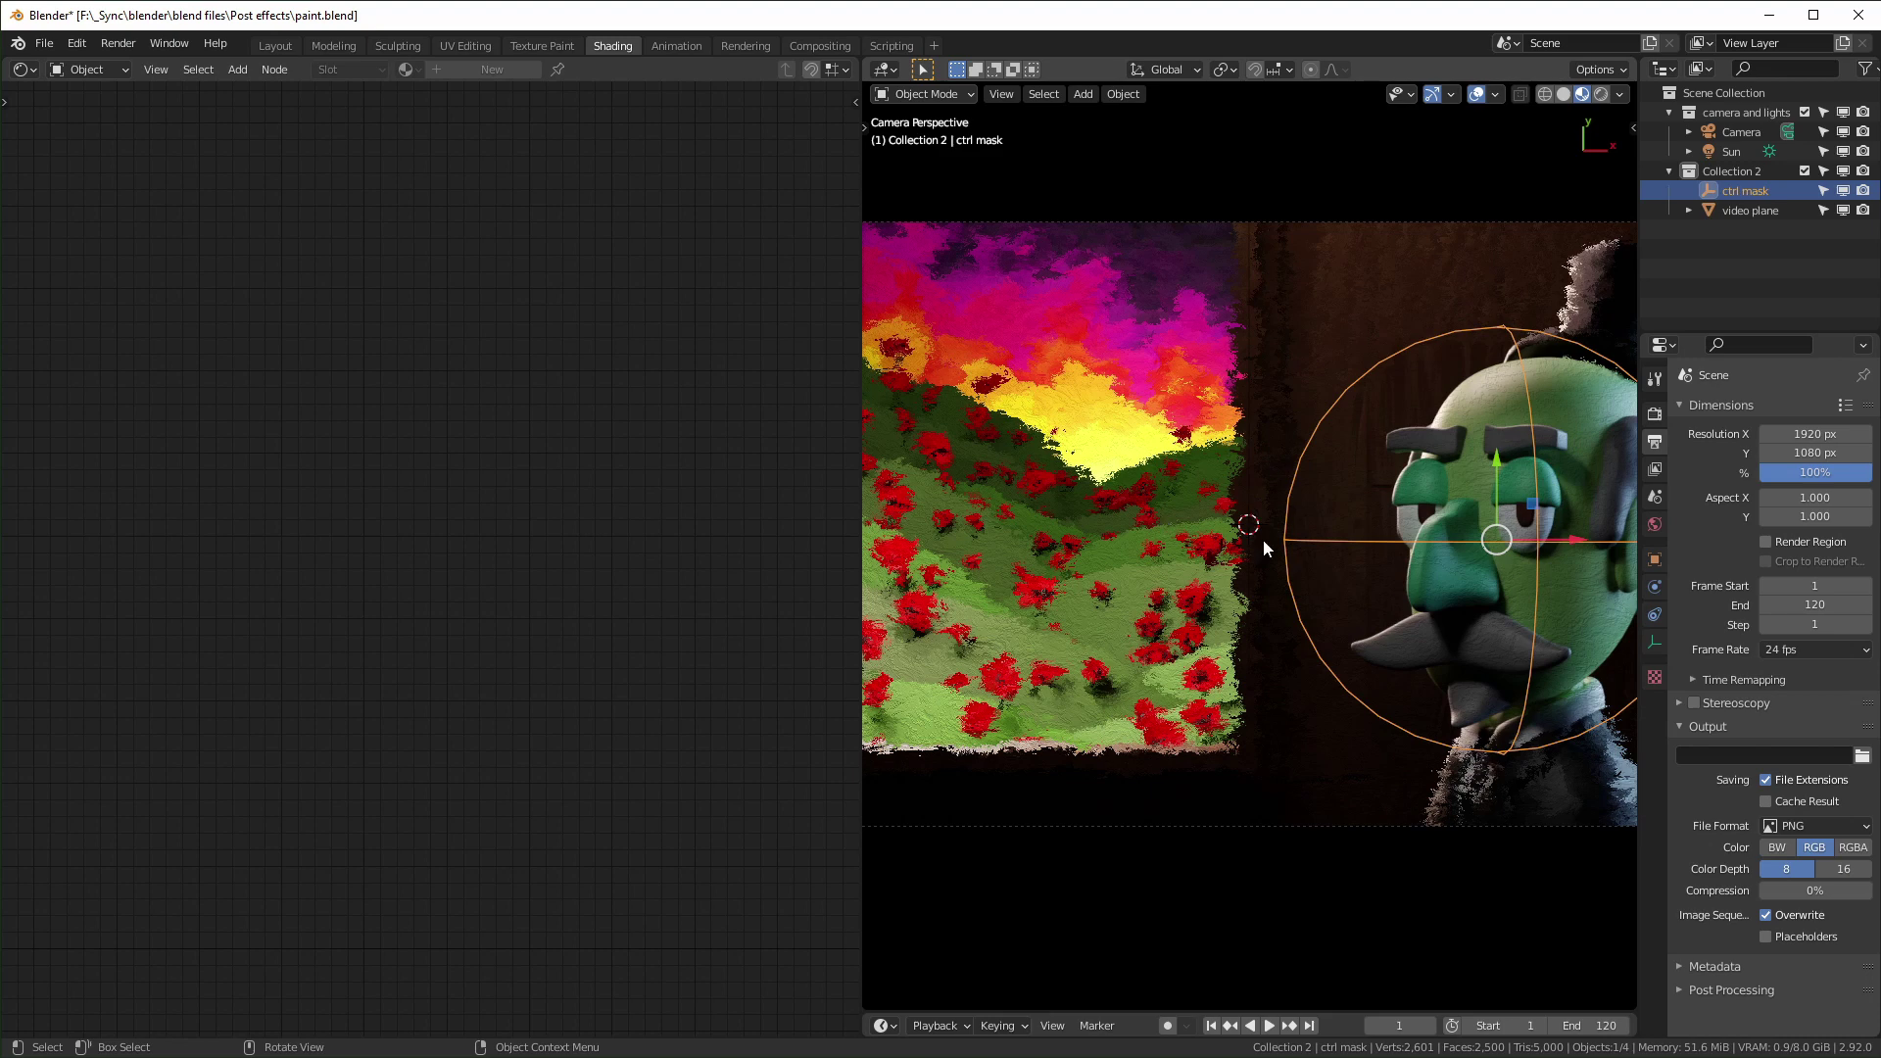
pyautogui.press('s')
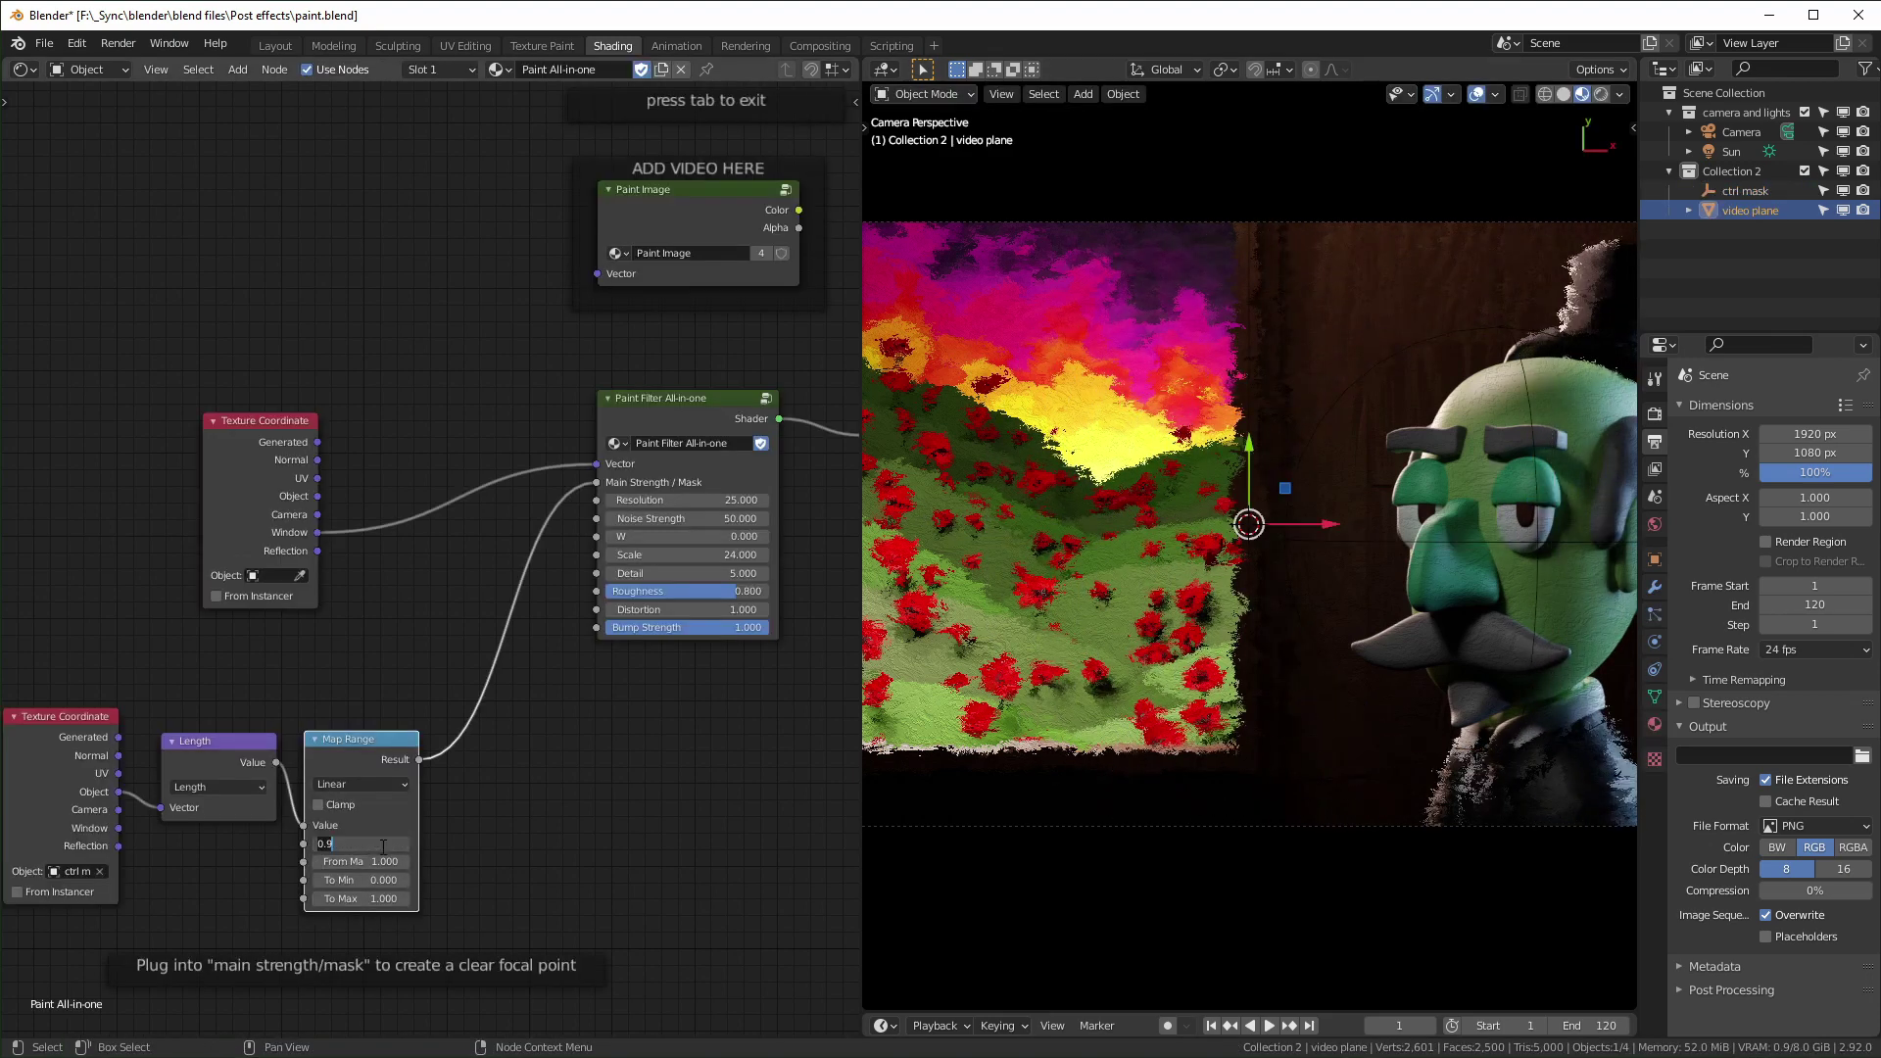
pyautogui.press('Return')
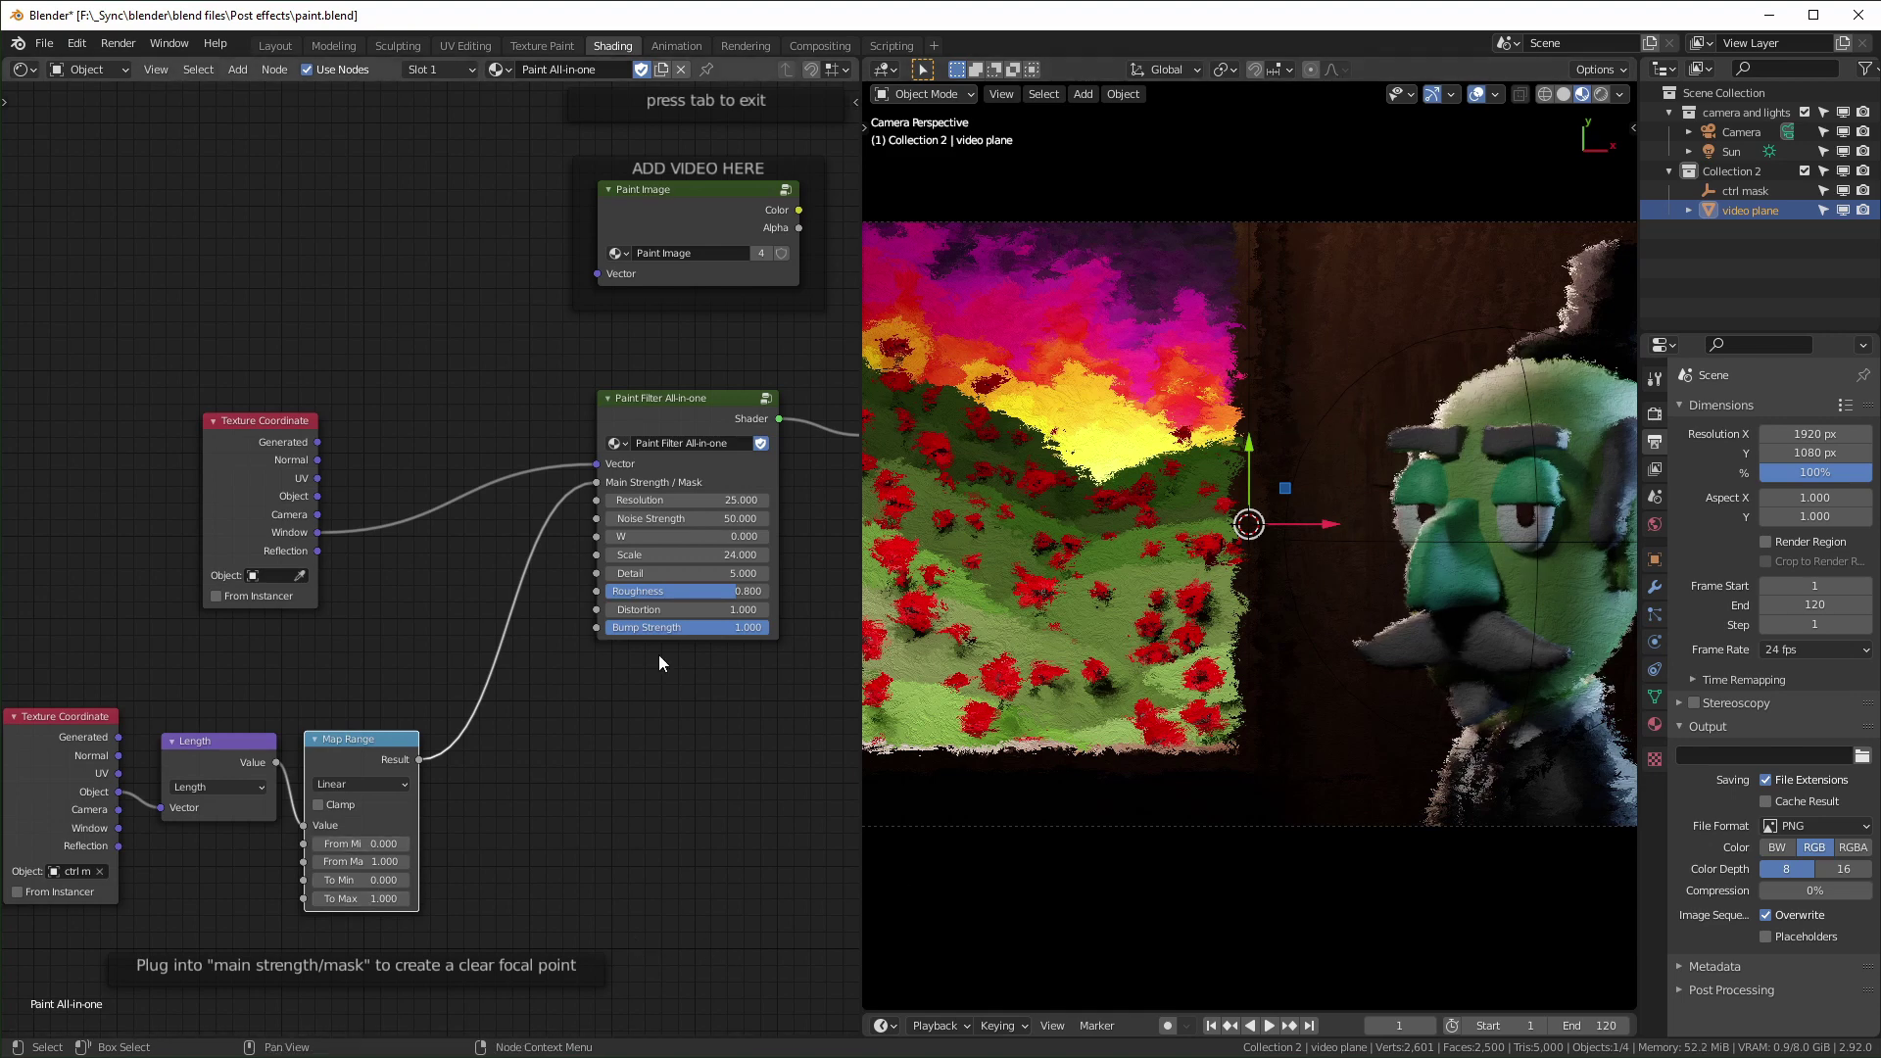
# - Disconnect the Map Range node from Main Strength / Mask and hide the viewport overlays and gizmos
pyautogui.moveTo(597, 484); pyautogui.dragTo(500, 627)
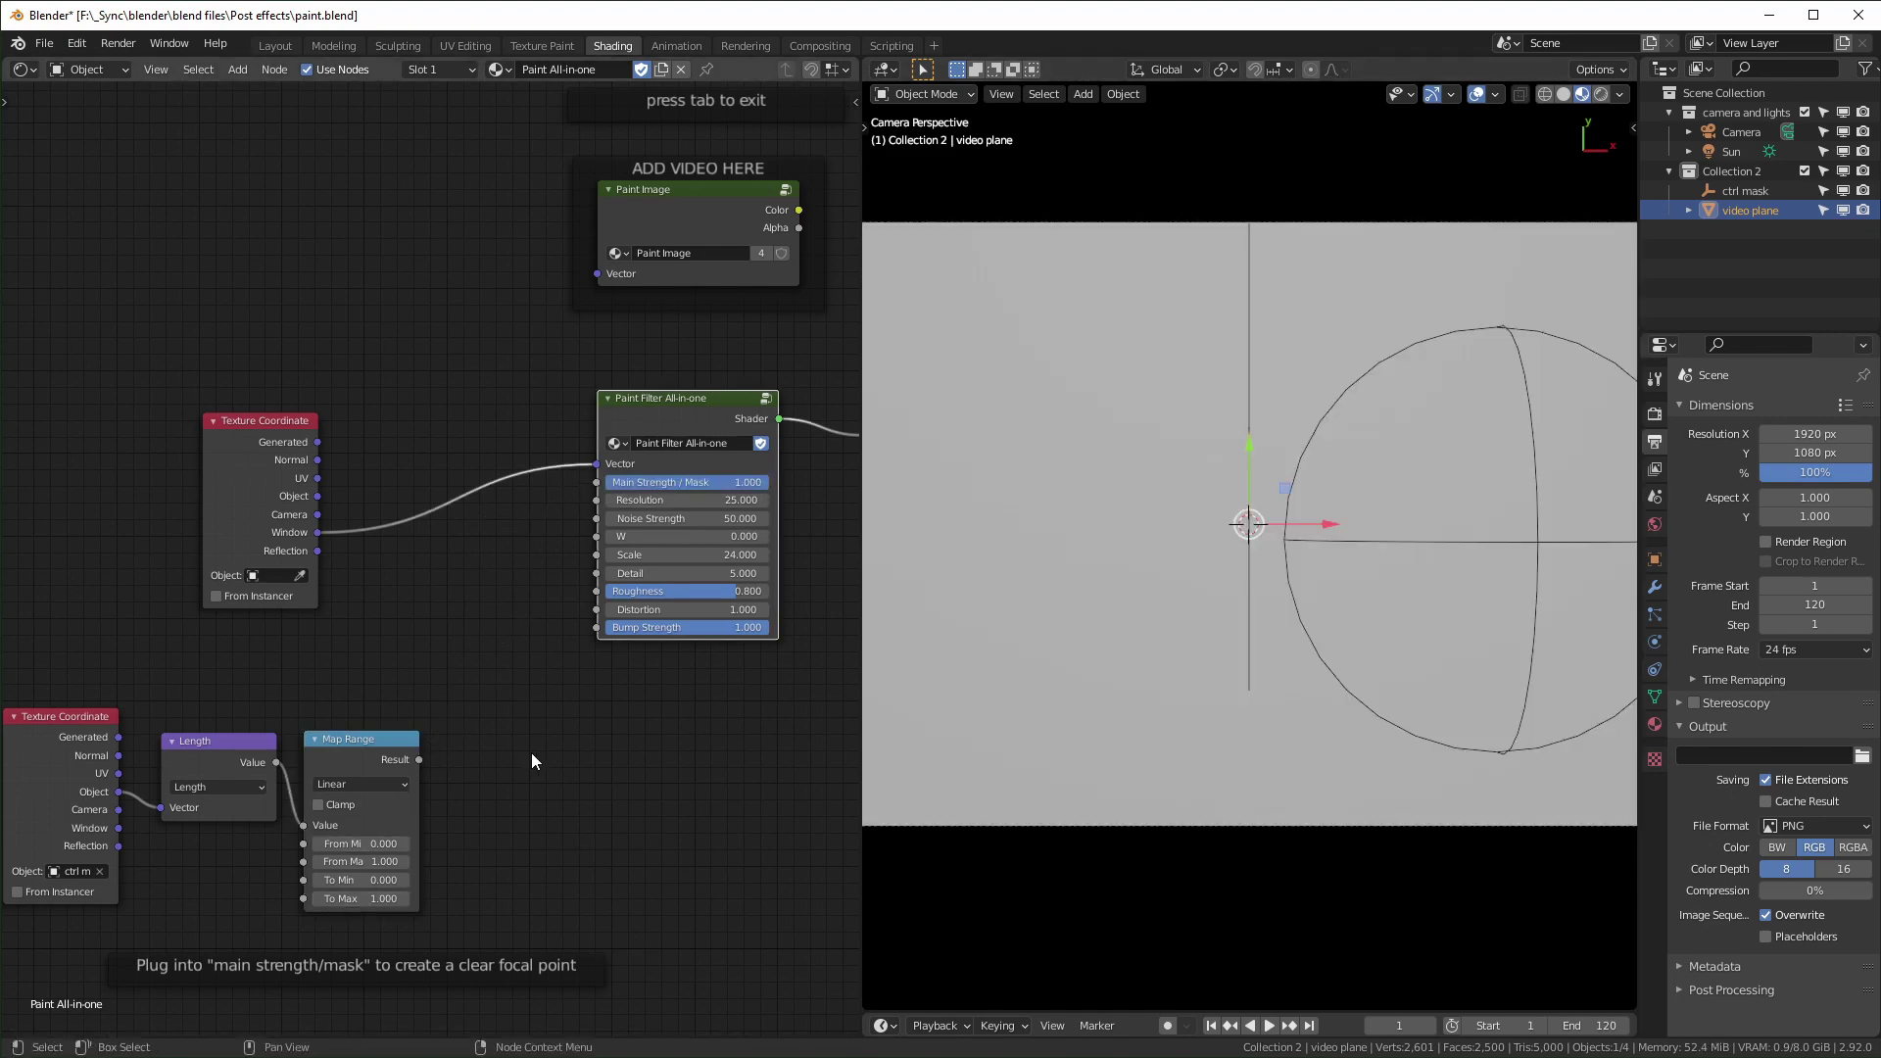
pyautogui.click(1478, 97)
pyautogui.click(1435, 95)
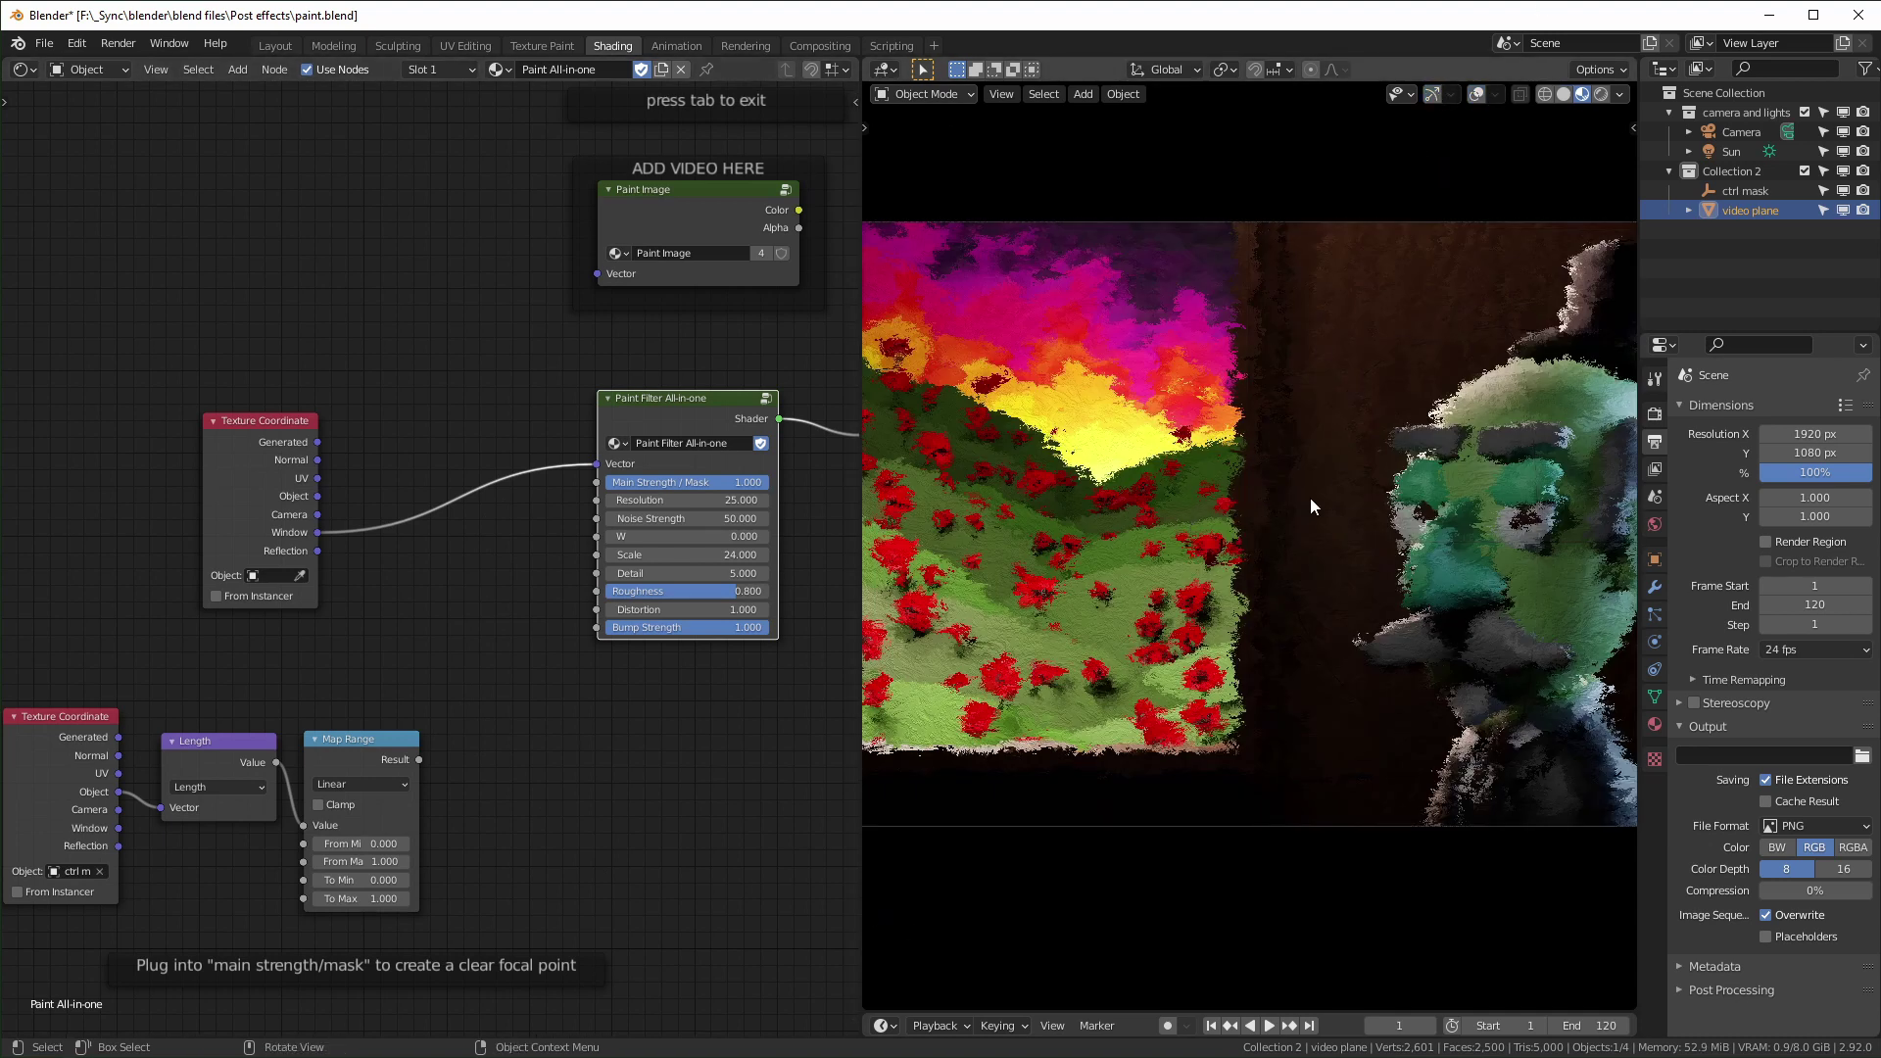
pyautogui.moveTo(702, 714); pyautogui.dragTo(550, 735, button='middle')
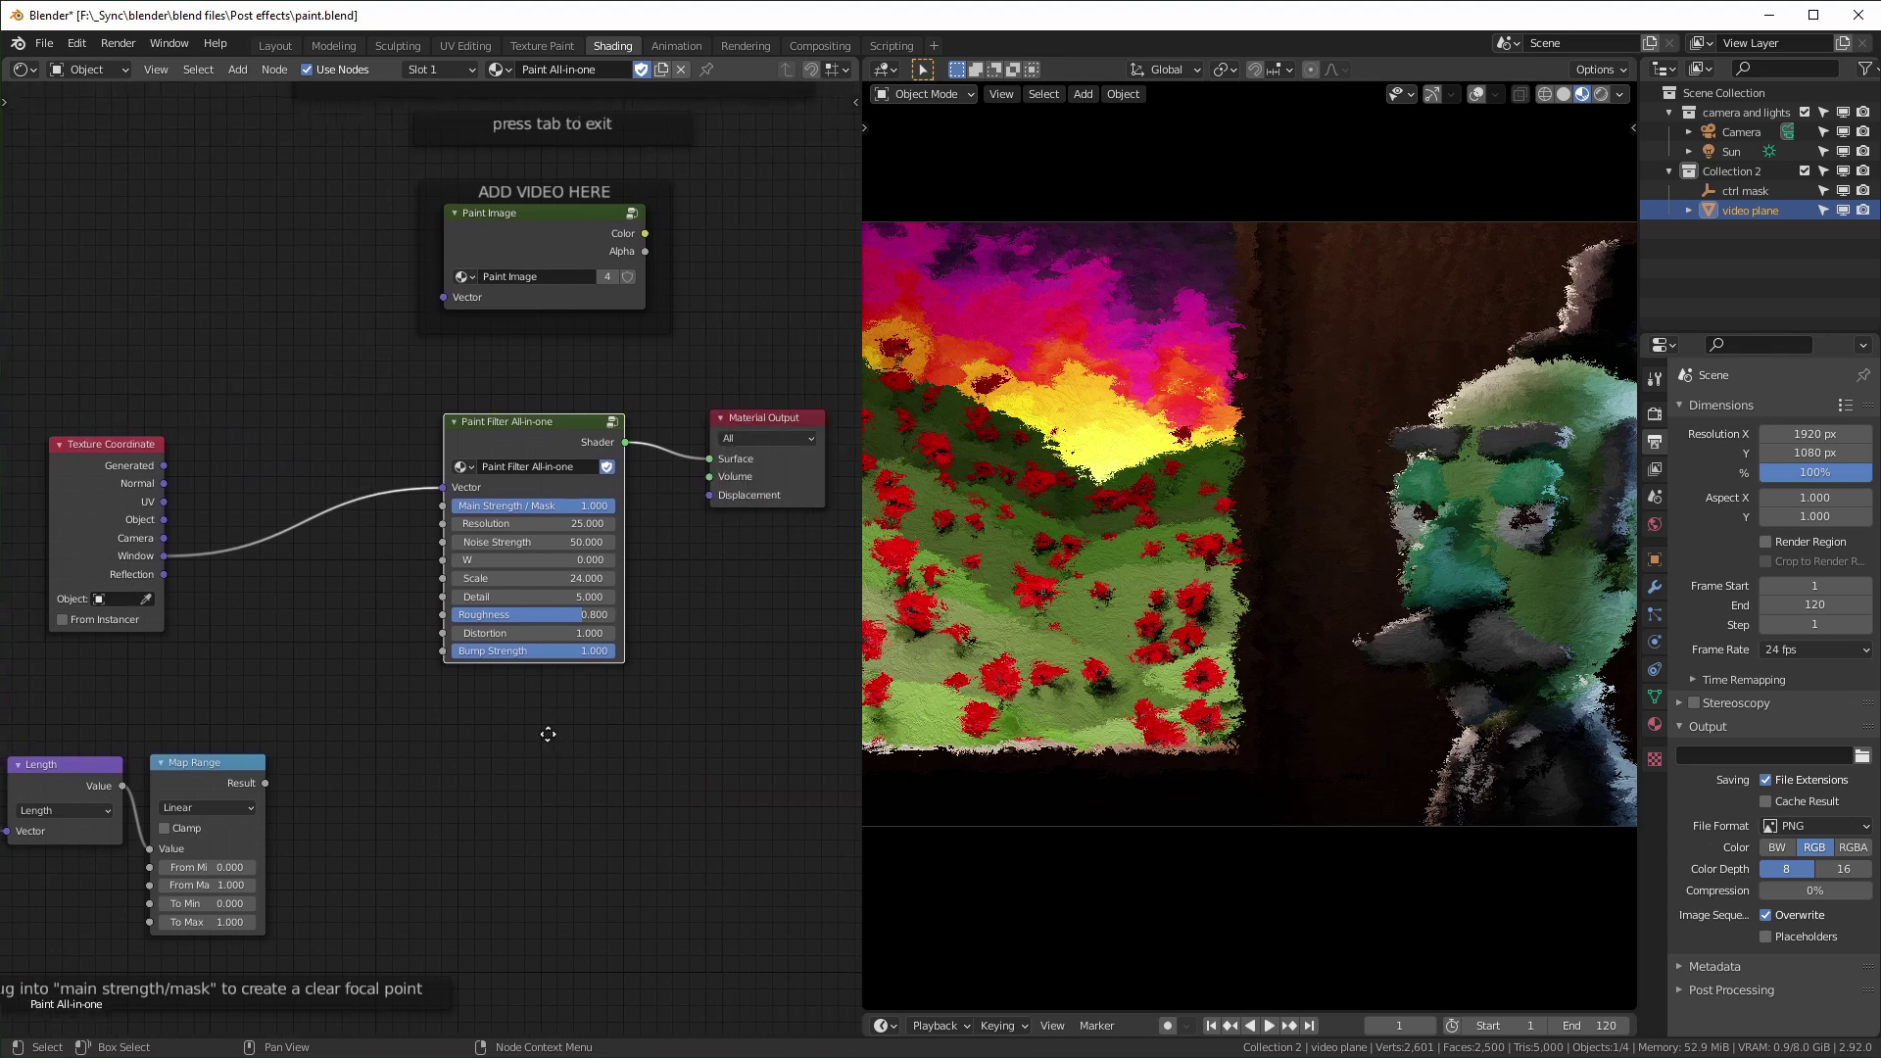
pyautogui.scroll(3, 592, 719)
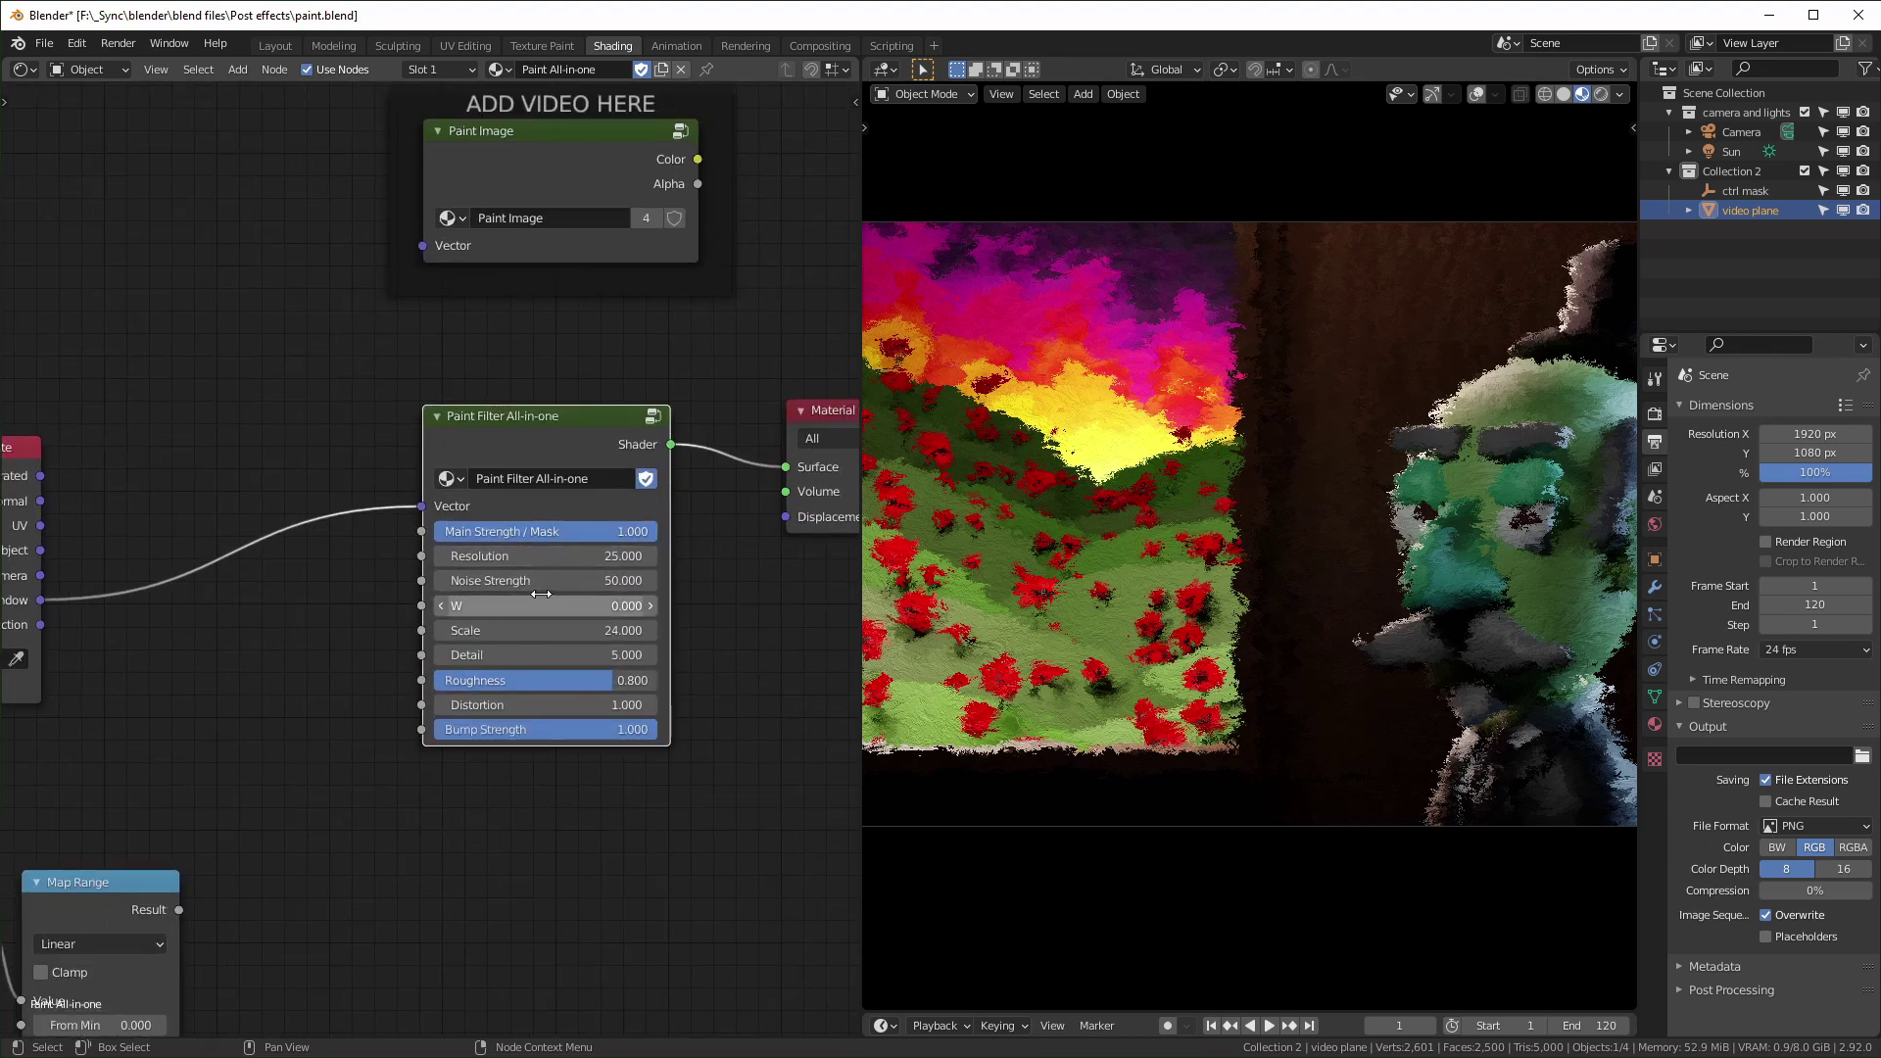
# - Set Resolution of the Paint Filter All-in-one node to 50
pyautogui.moveTo(546, 557)
pyautogui.mouseDown()
pyautogui.moveTo(578, 557)
pyautogui.moveTo(446, 556)
pyautogui.moveTo(534, 557)
pyautogui.mouseUp()
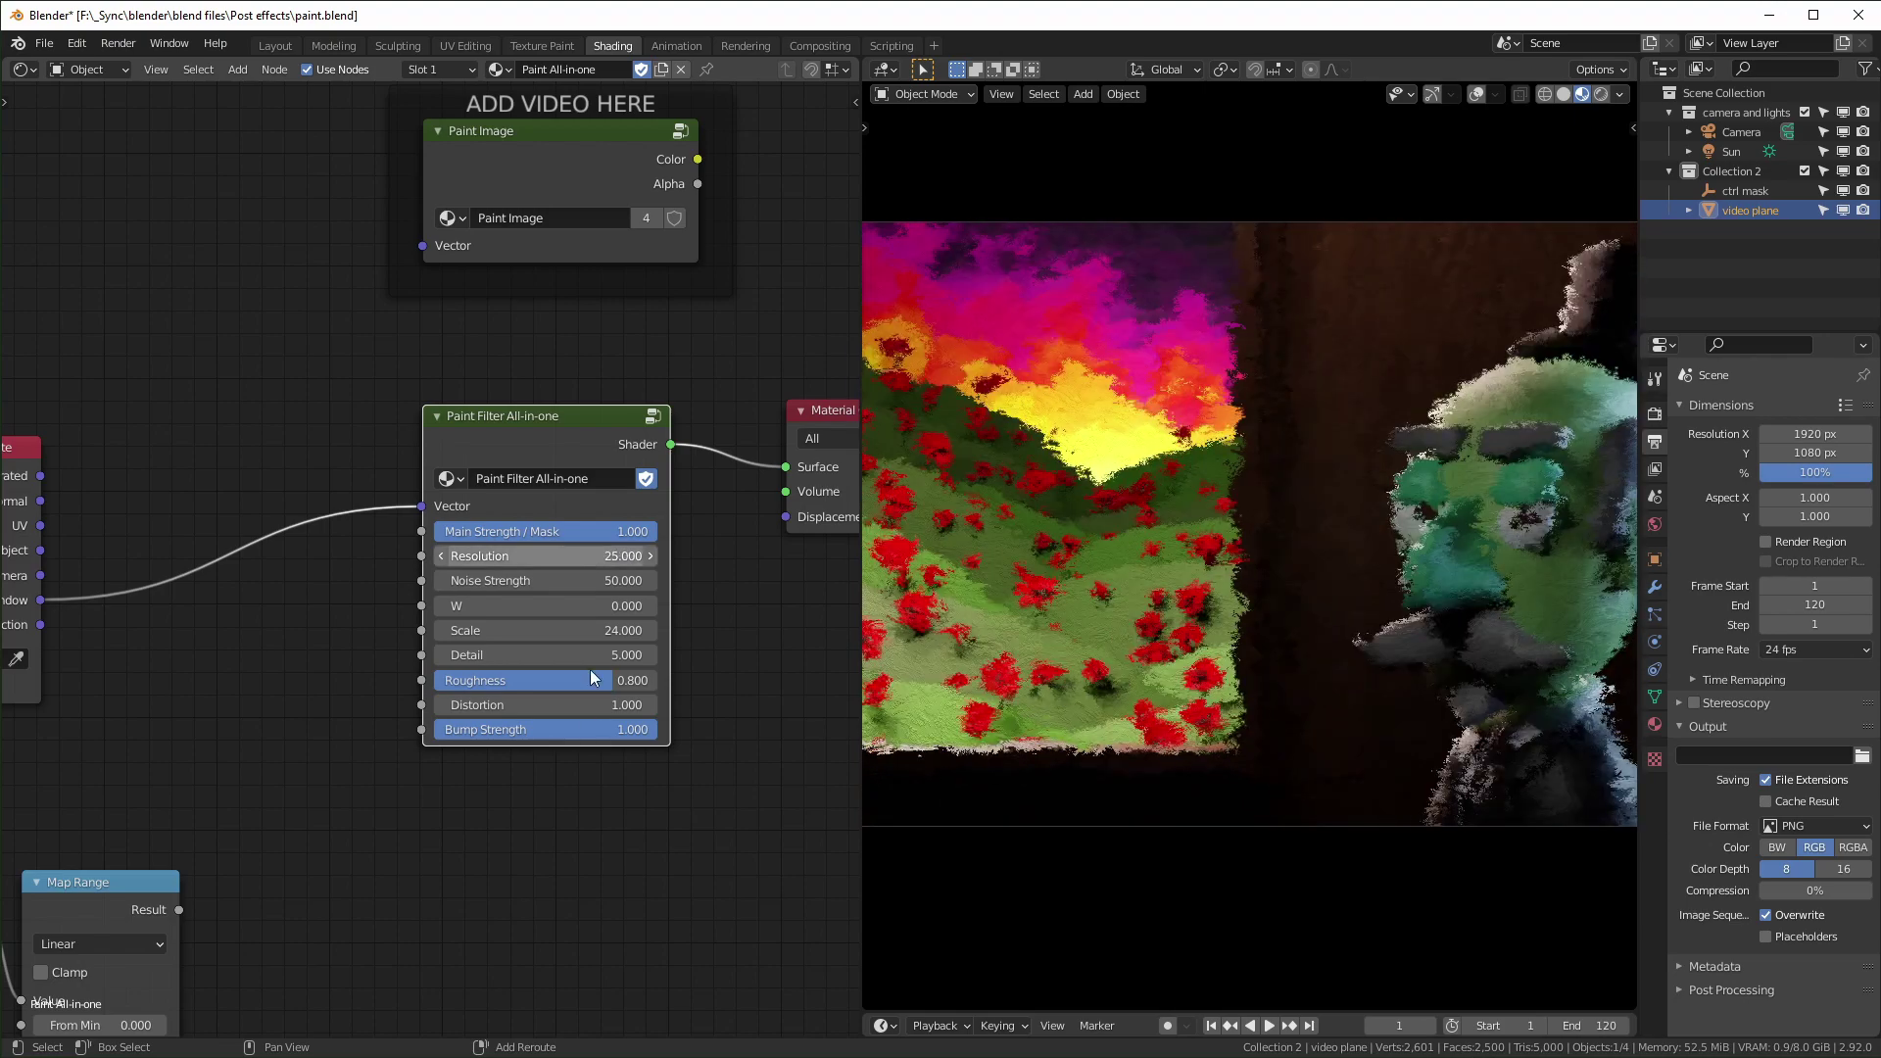
pyautogui.click(594, 555)
pyautogui.write('25.0')
pyautogui.press('BackSpace')
pyautogui.press('BackSpace')
pyautogui.press('BackSpace')
pyautogui.press('BackSpace')
pyautogui.write('50')
pyautogui.press('Return')
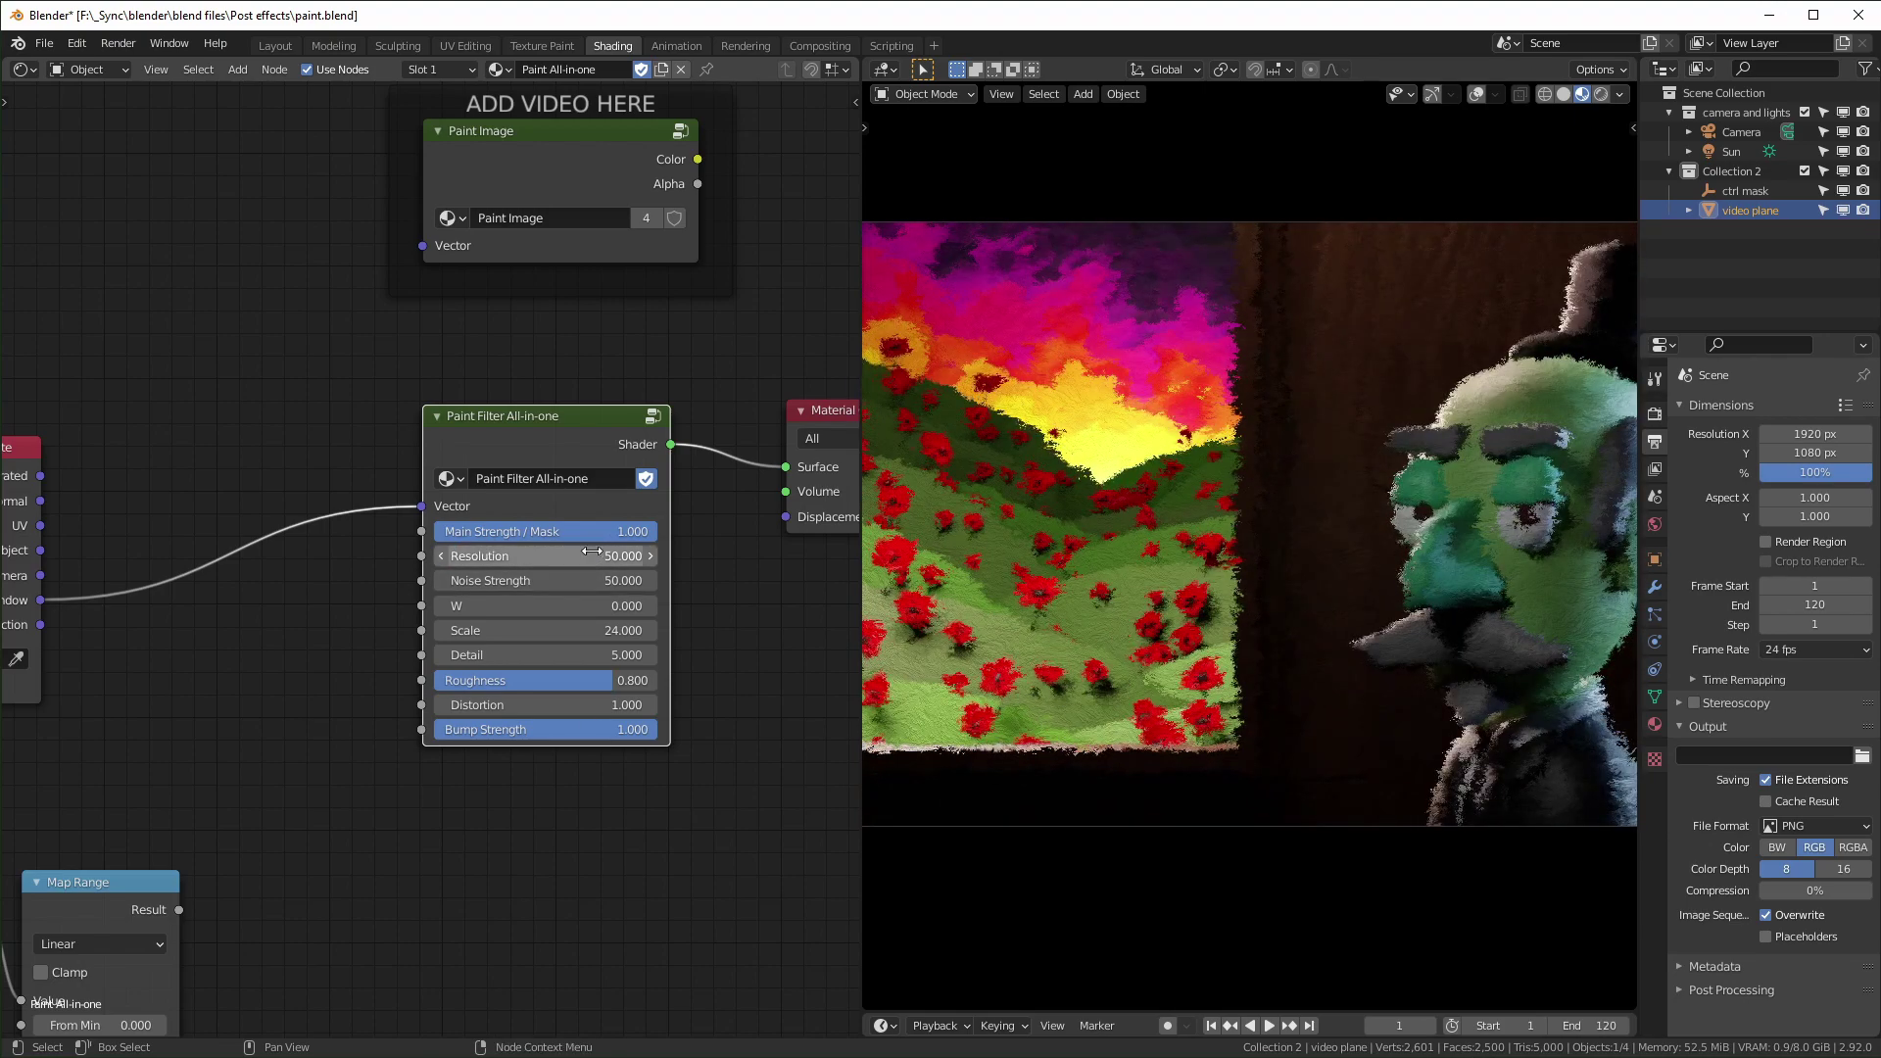
# - Raise the paint filter's Resolution further to 100
pyautogui.click(618, 556)
pyautogui.write('100')
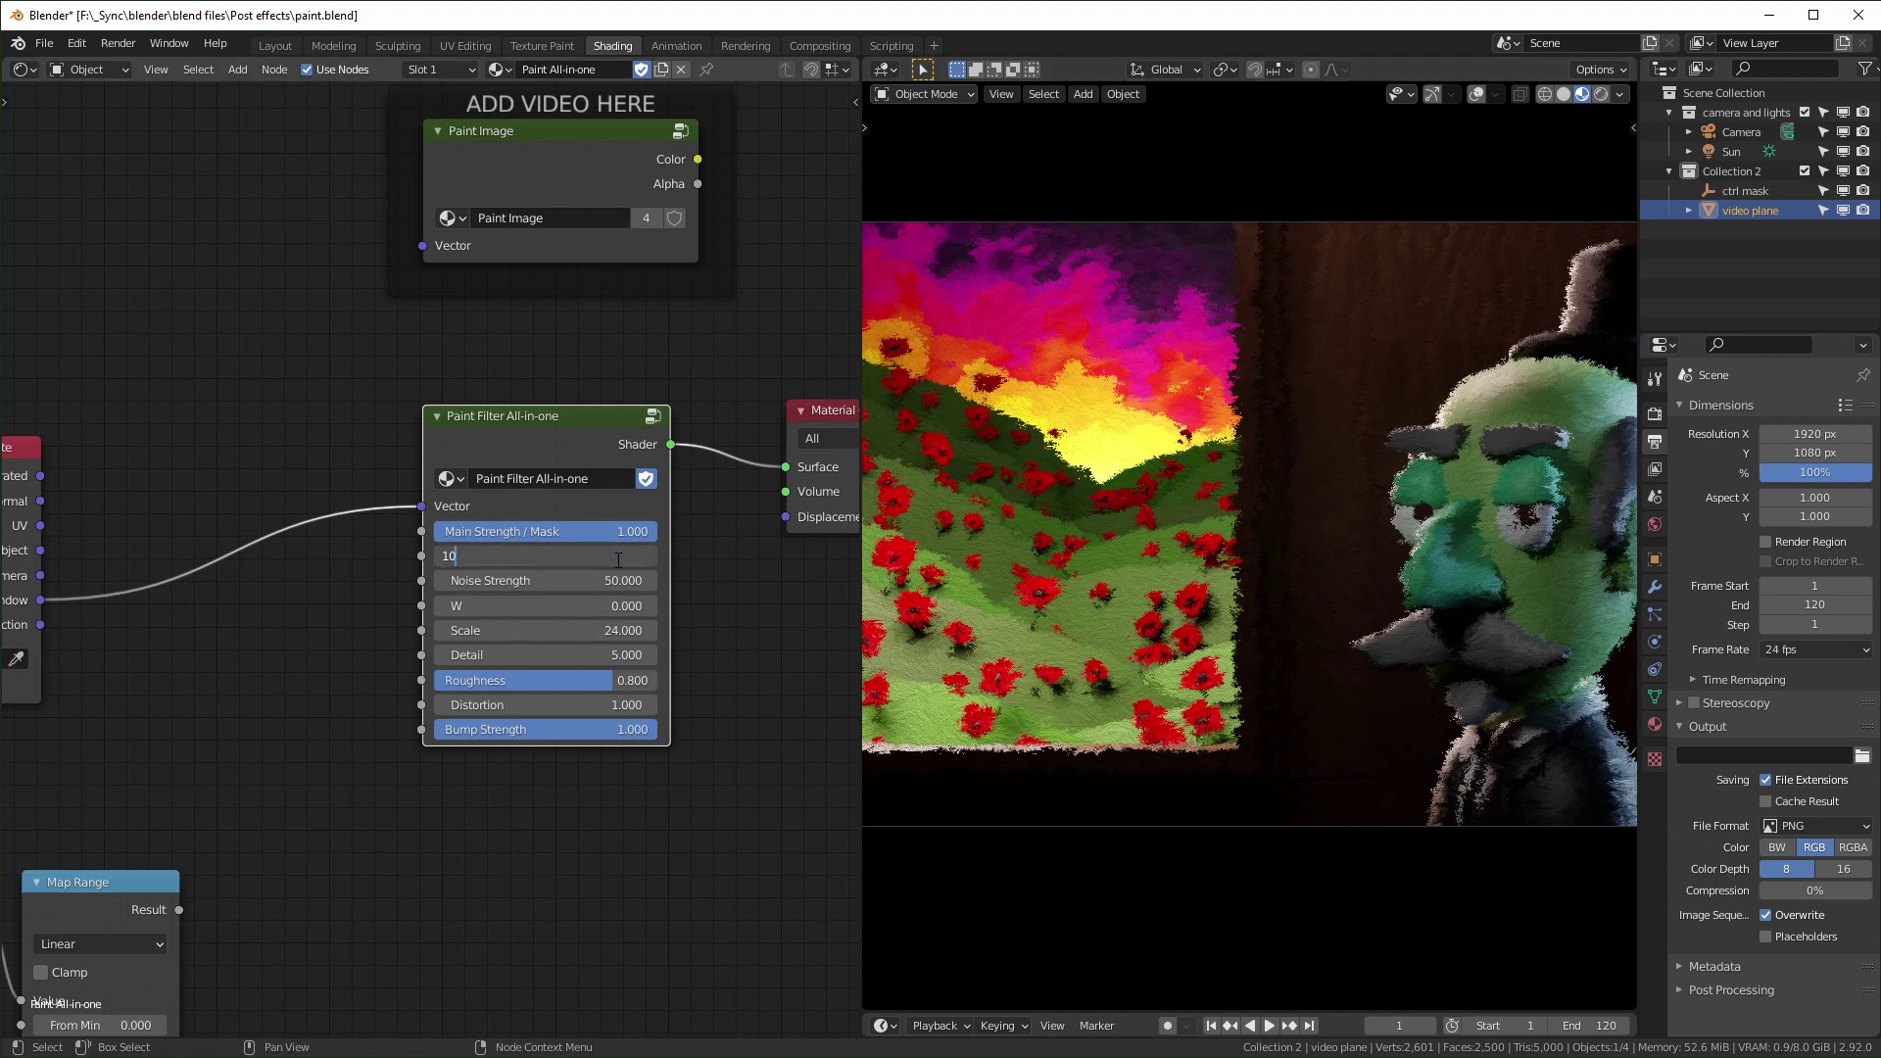
pyautogui.press('Return')
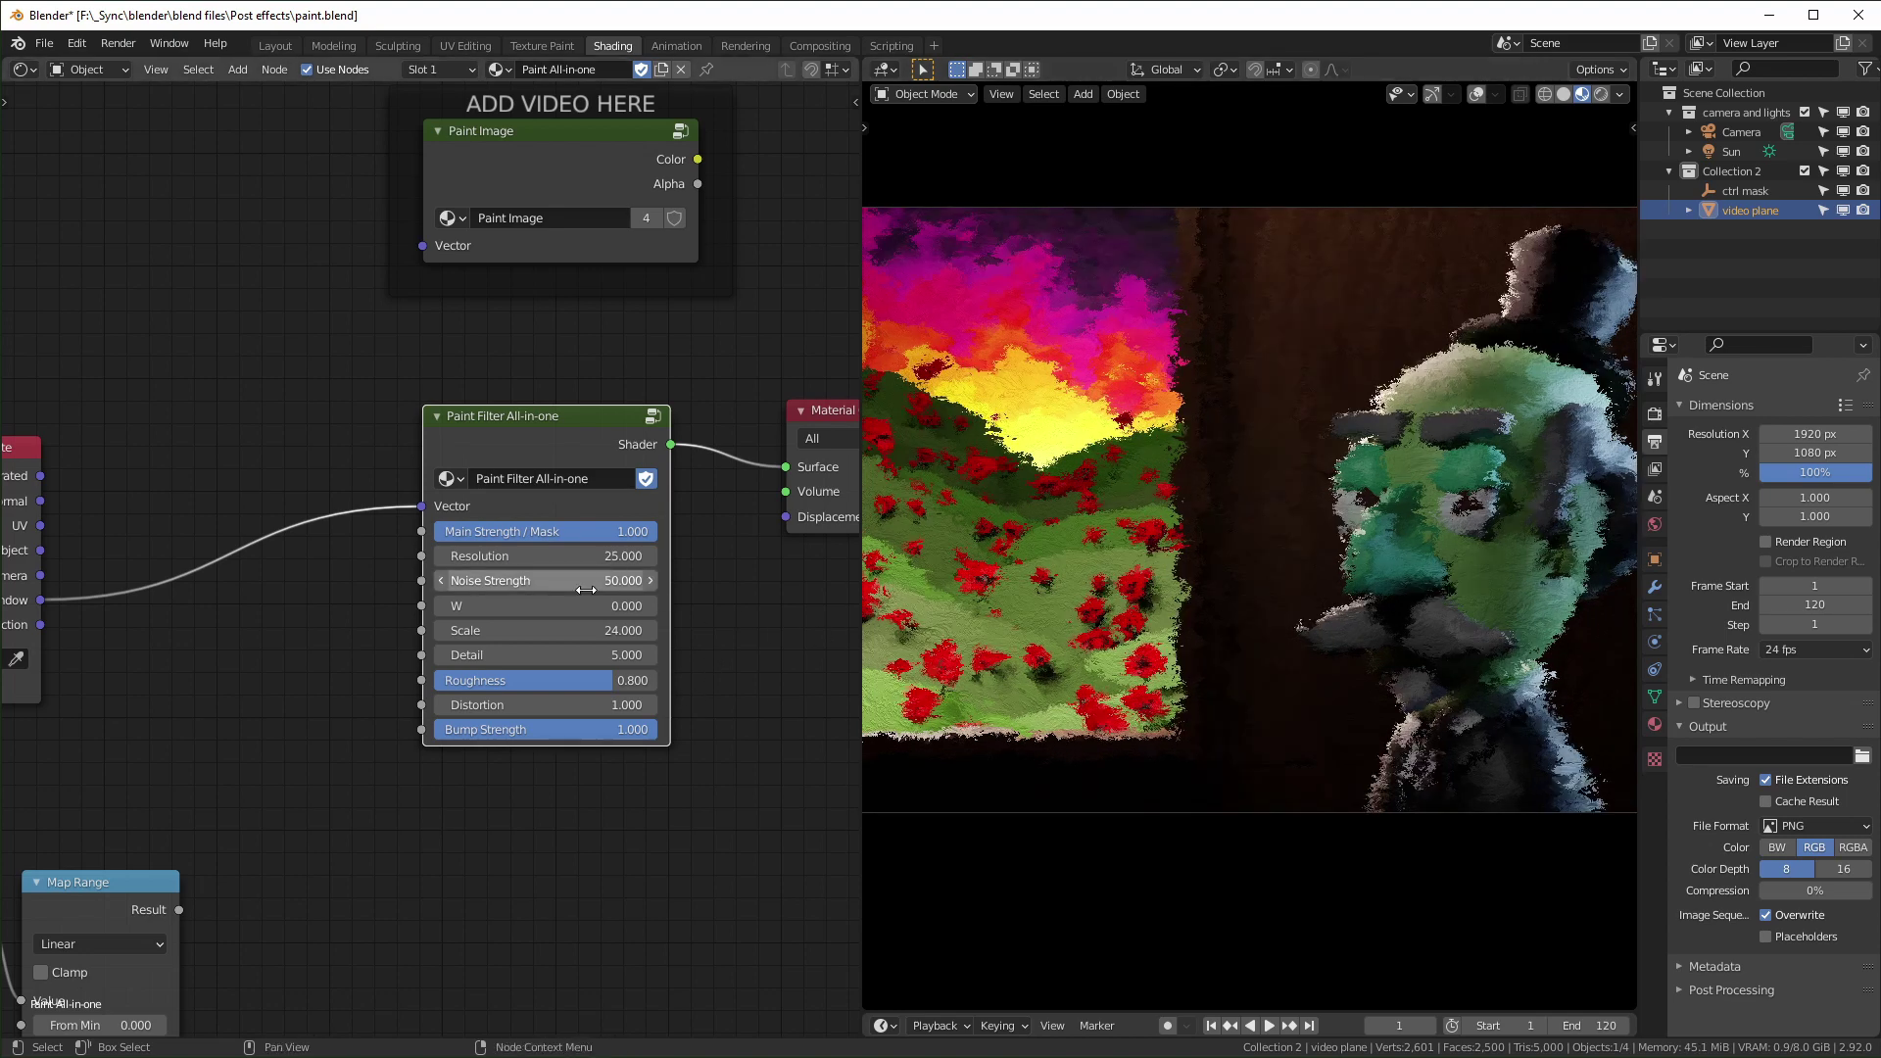
# - Set the paint filter's Noise Strength to 0, examine the character's face up close, and try out higher values
pyautogui.click(590, 585)
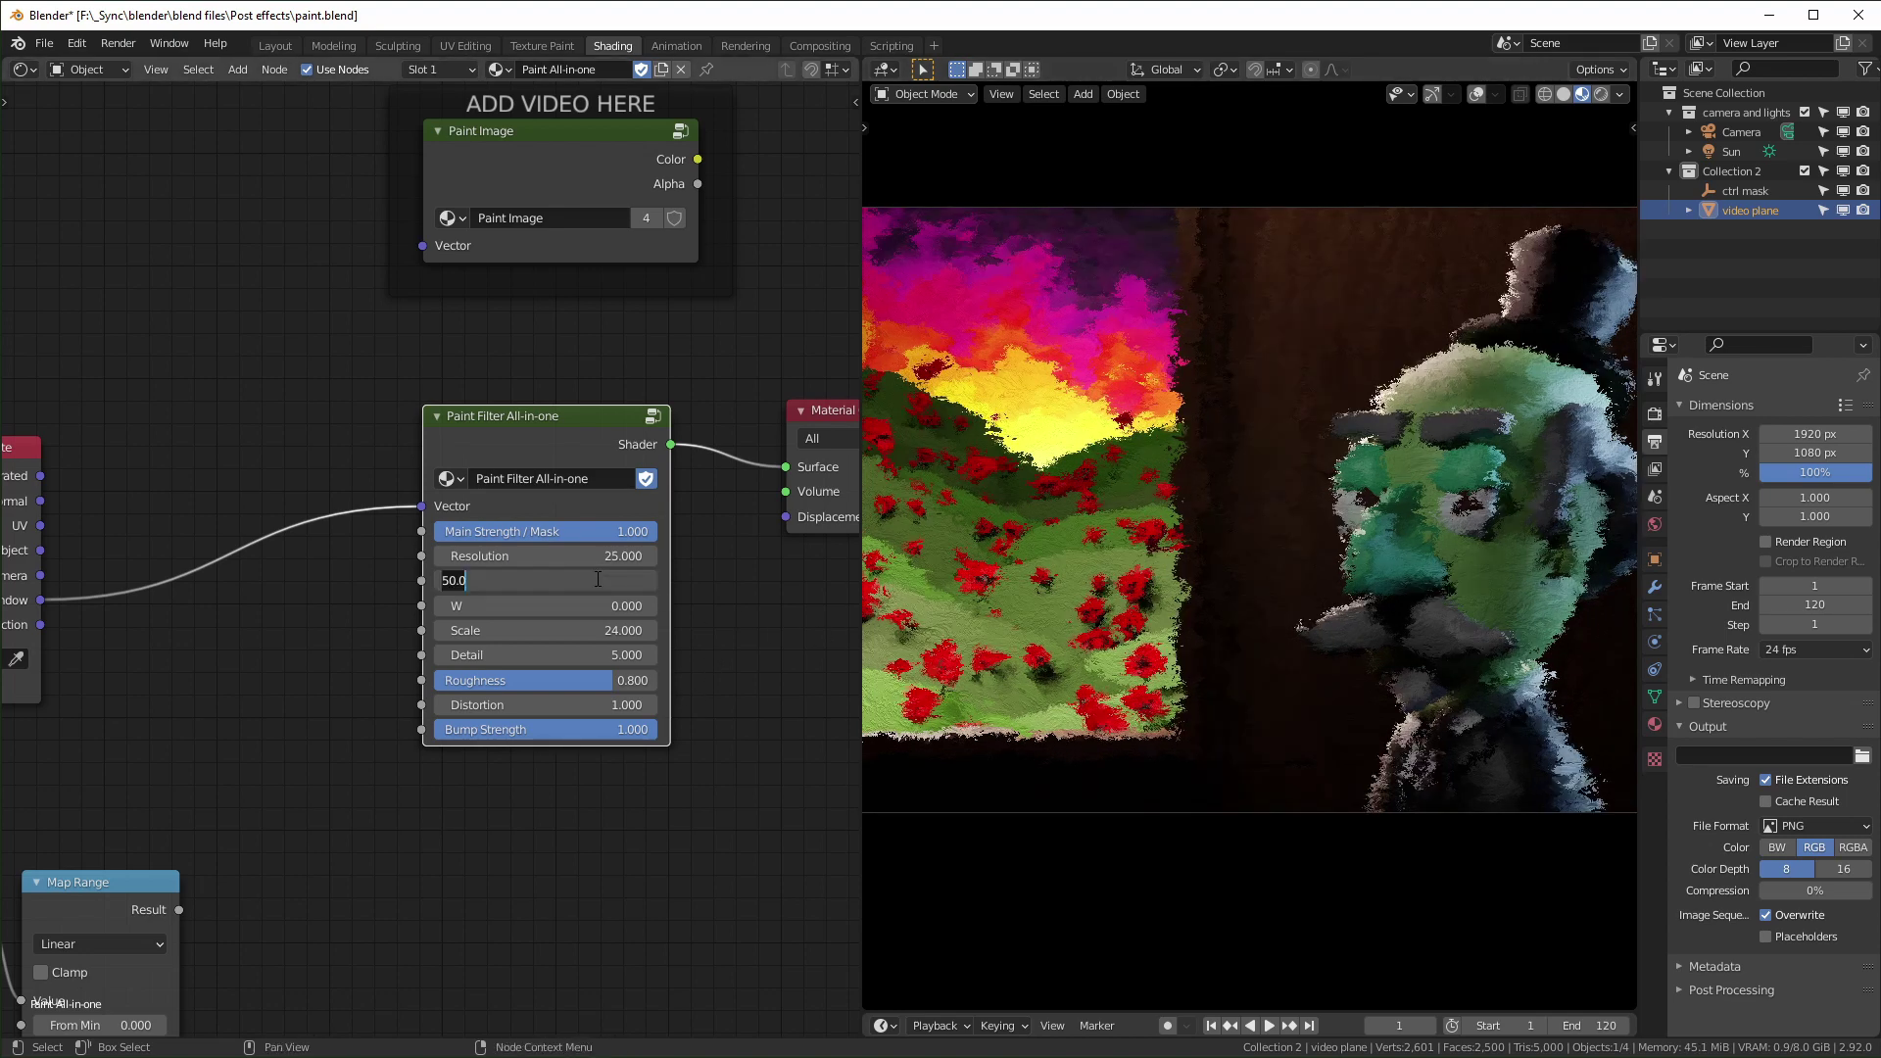
pyautogui.write('0')
pyautogui.press('Return')
pyautogui.scroll(5, 1415, 533)
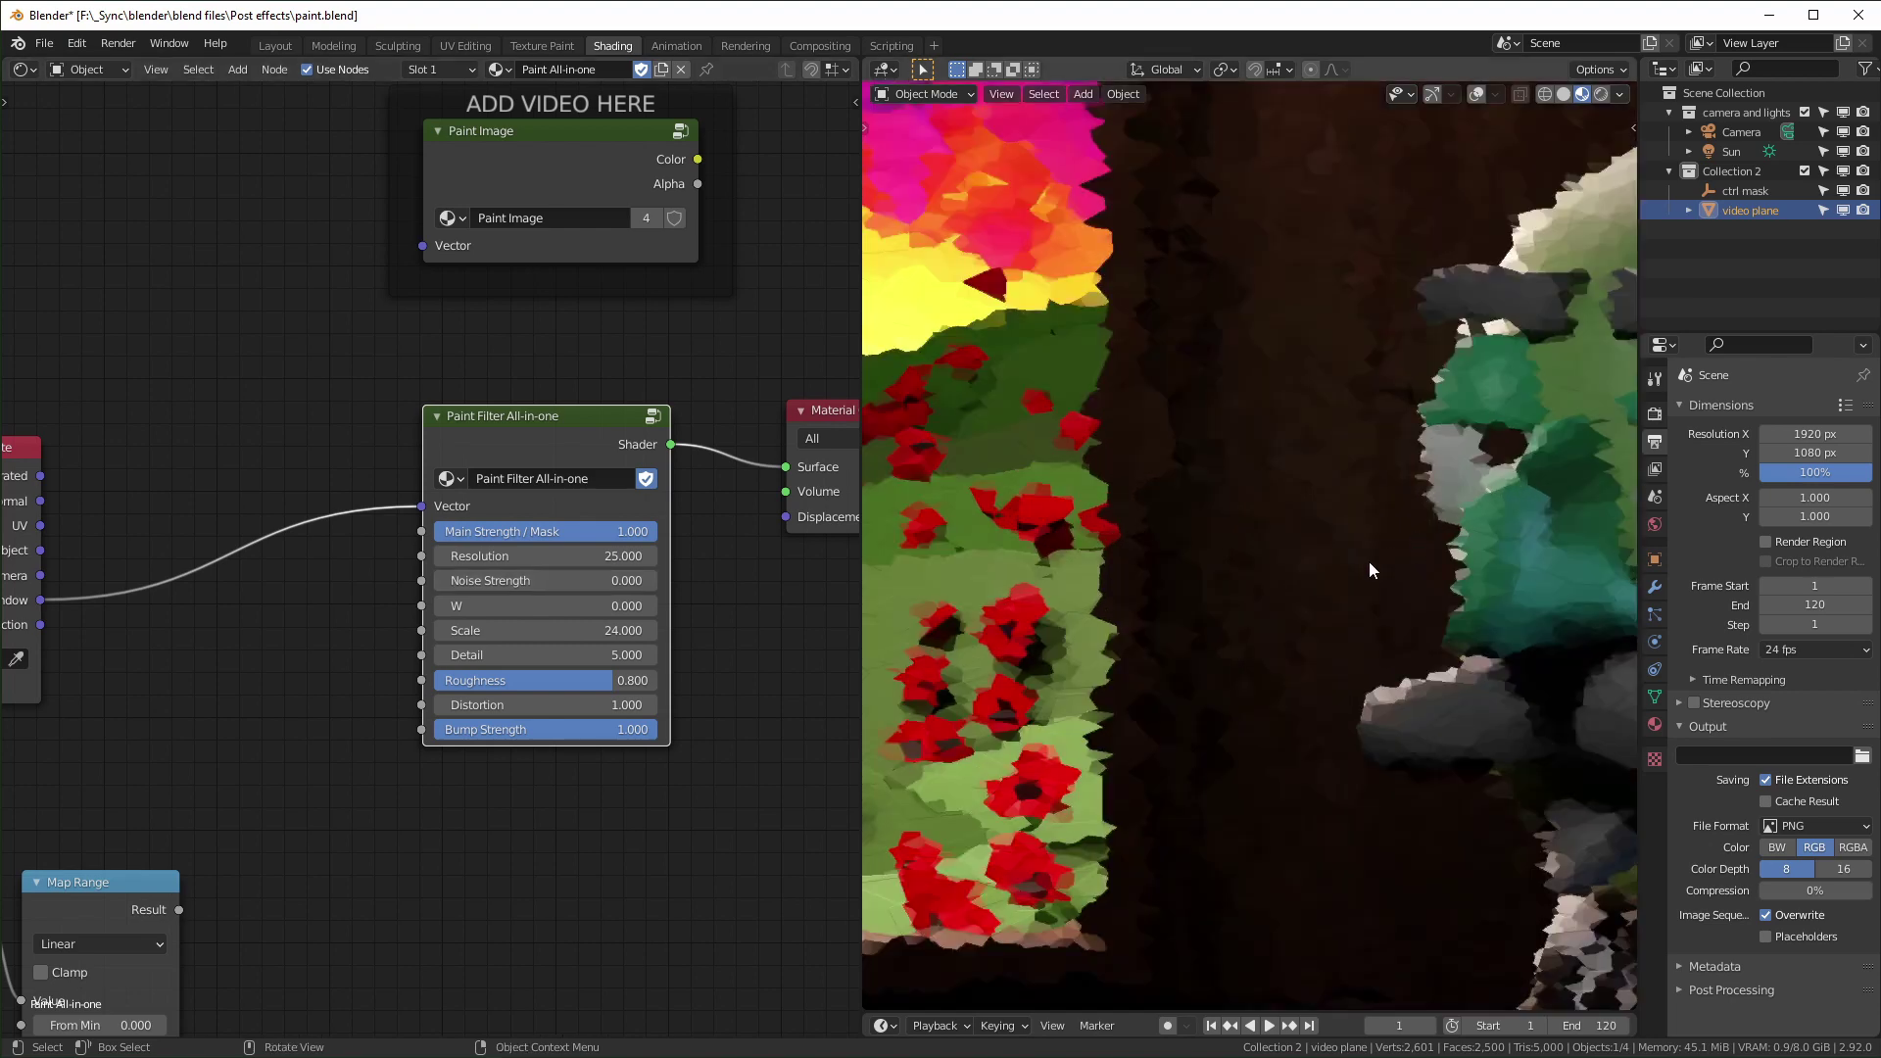
pyautogui.keyDown('shift'); pyautogui.moveTo(1293, 578); pyautogui.dragTo(803, 691, button='middle'); pyautogui.keyUp('shift')
pyautogui.keyDown('shift'); pyautogui.moveTo(1100, 450); pyautogui.dragTo(1085, 456, button='middle'); pyautogui.keyUp('shift')
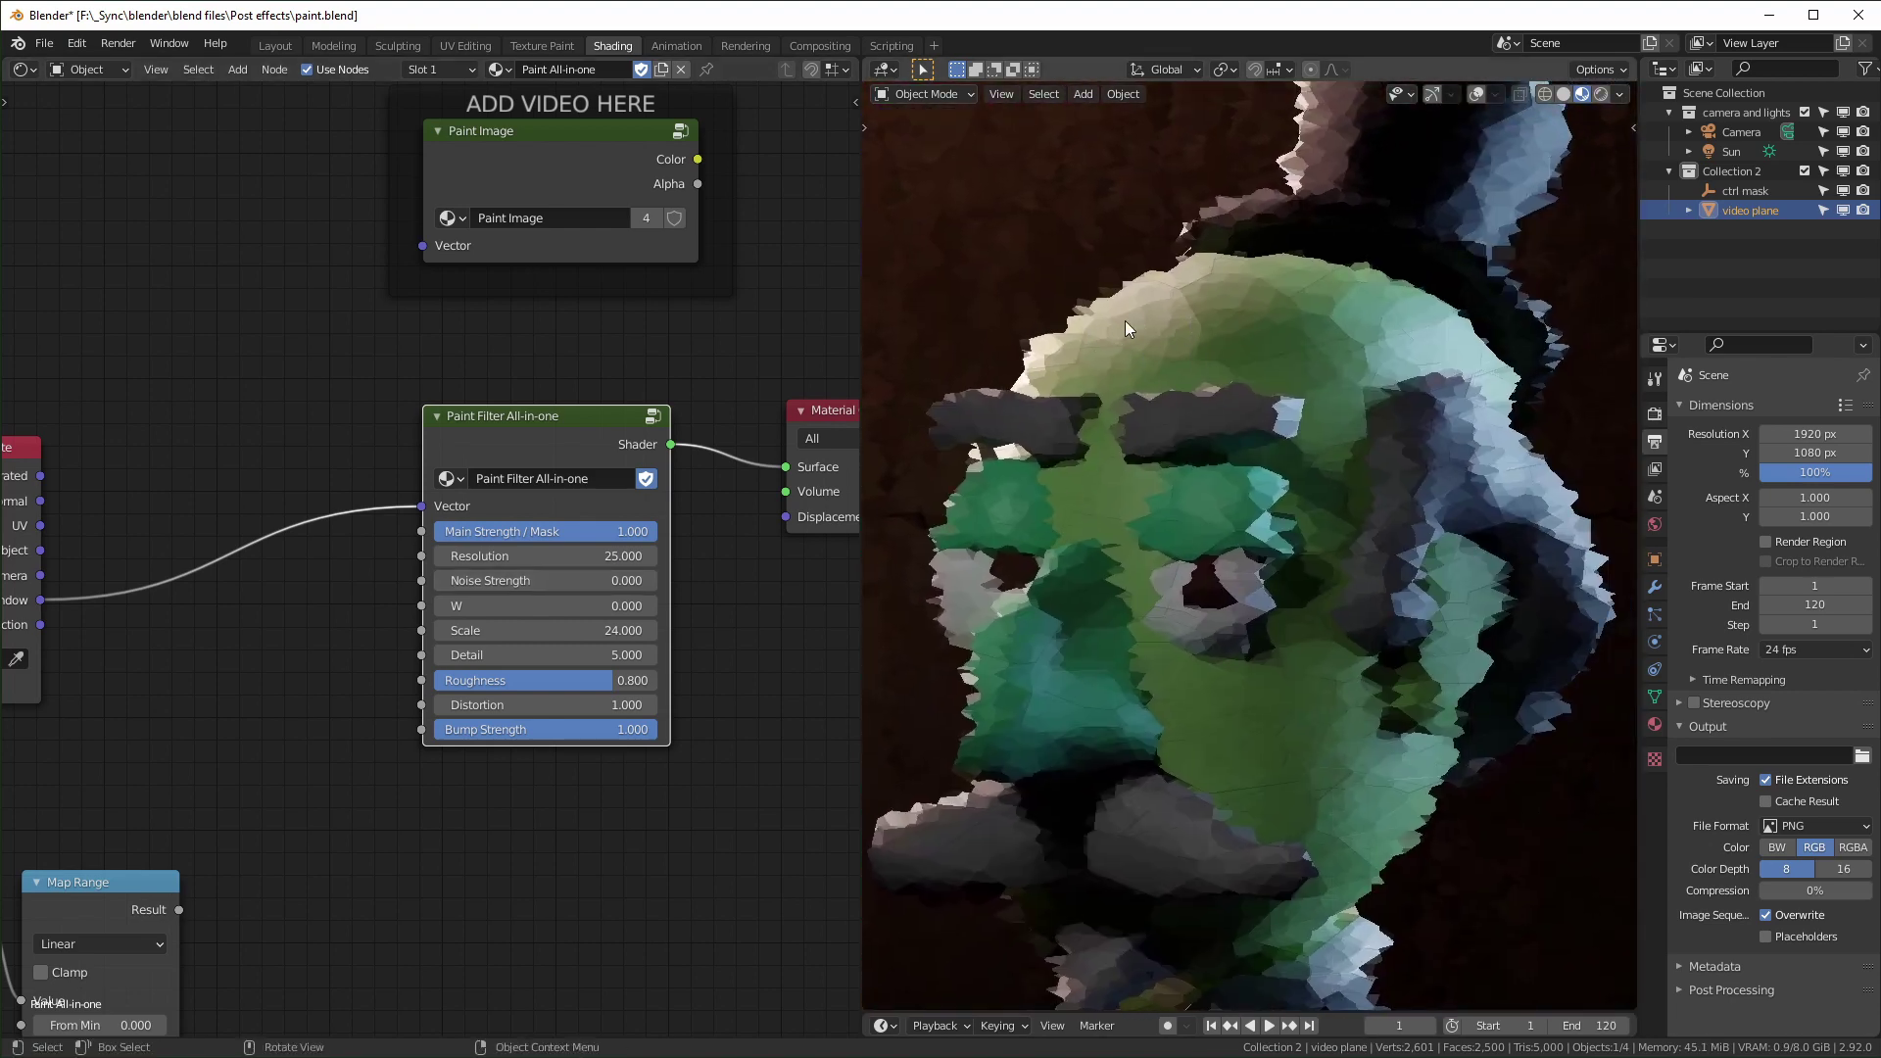
pyautogui.moveTo(548, 580)
pyautogui.mouseDown()
pyautogui.moveTo(636, 580)
pyautogui.moveTo(627, 608)
pyautogui.moveTo(681, 608)
pyautogui.moveTo(680, 710)
pyautogui.mouseUp()
pyautogui.rightClick(680, 709)
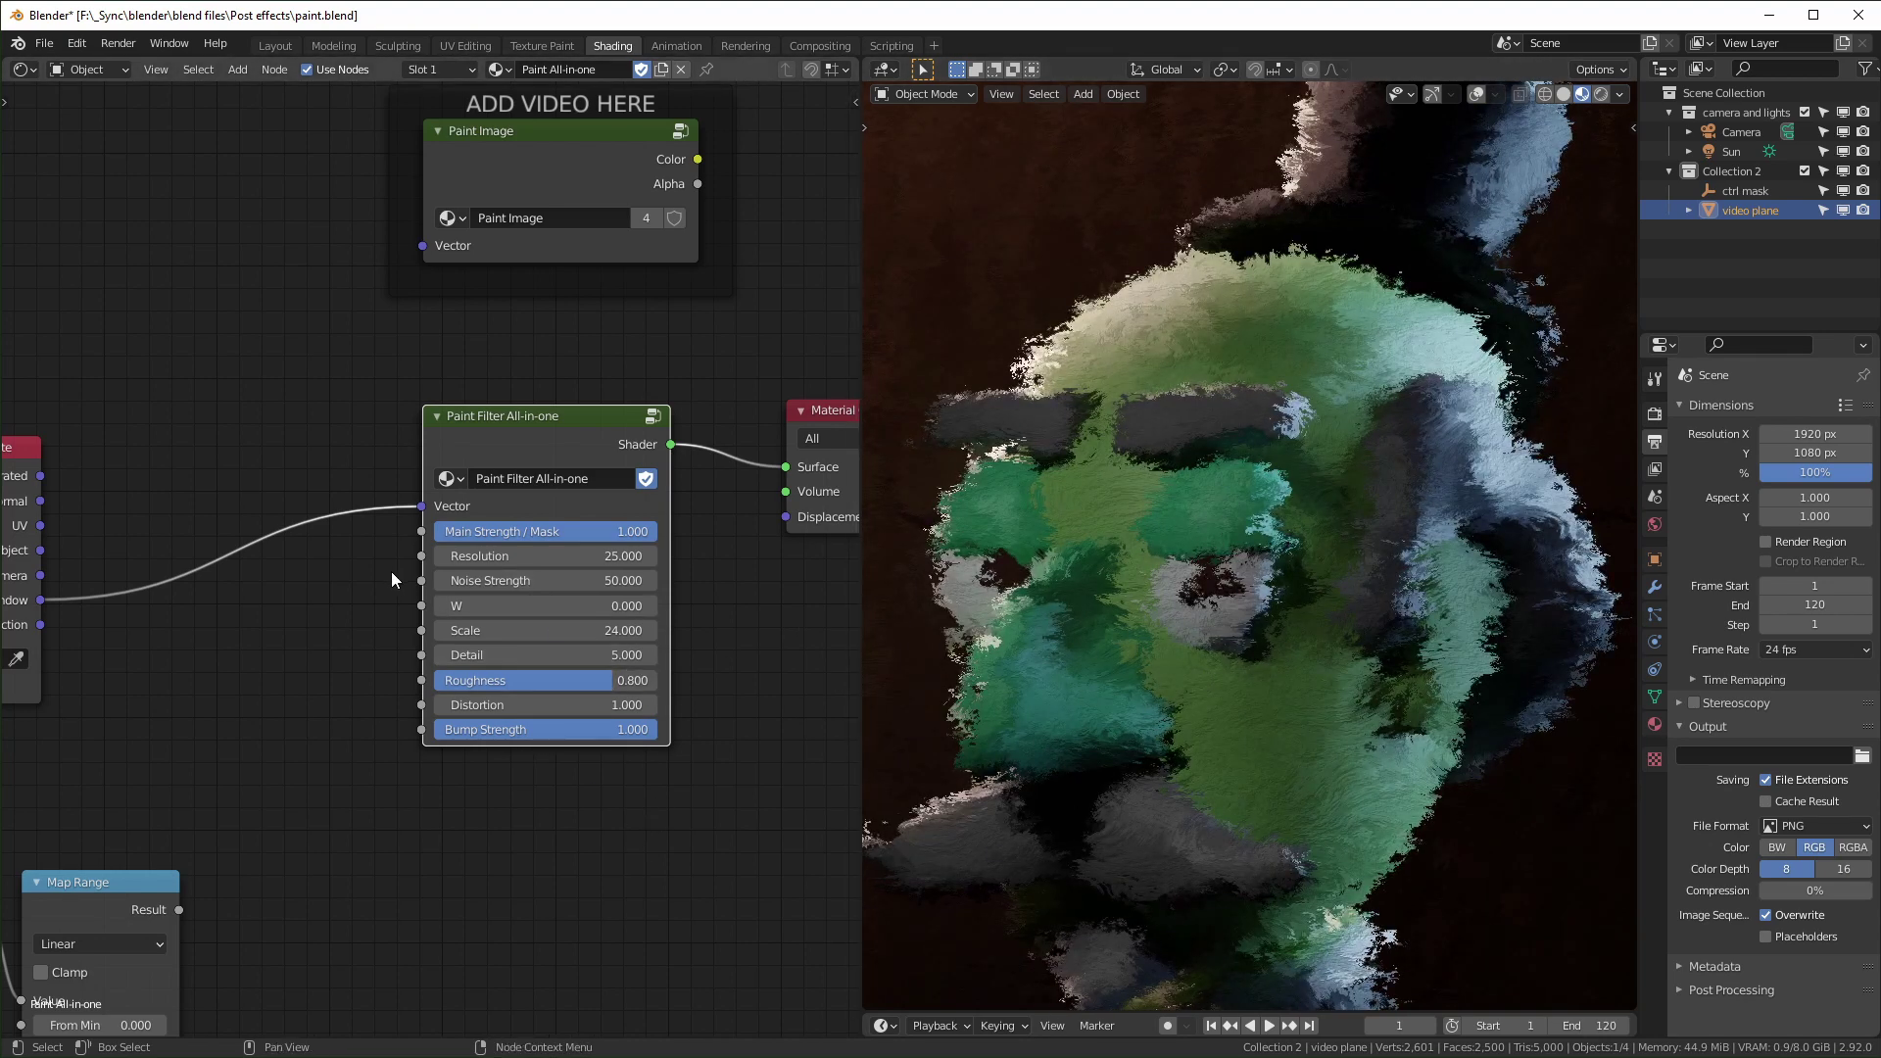
# - Drive the paint filter's W value with the expression #frame and play the animation
pyautogui.click(557, 610)
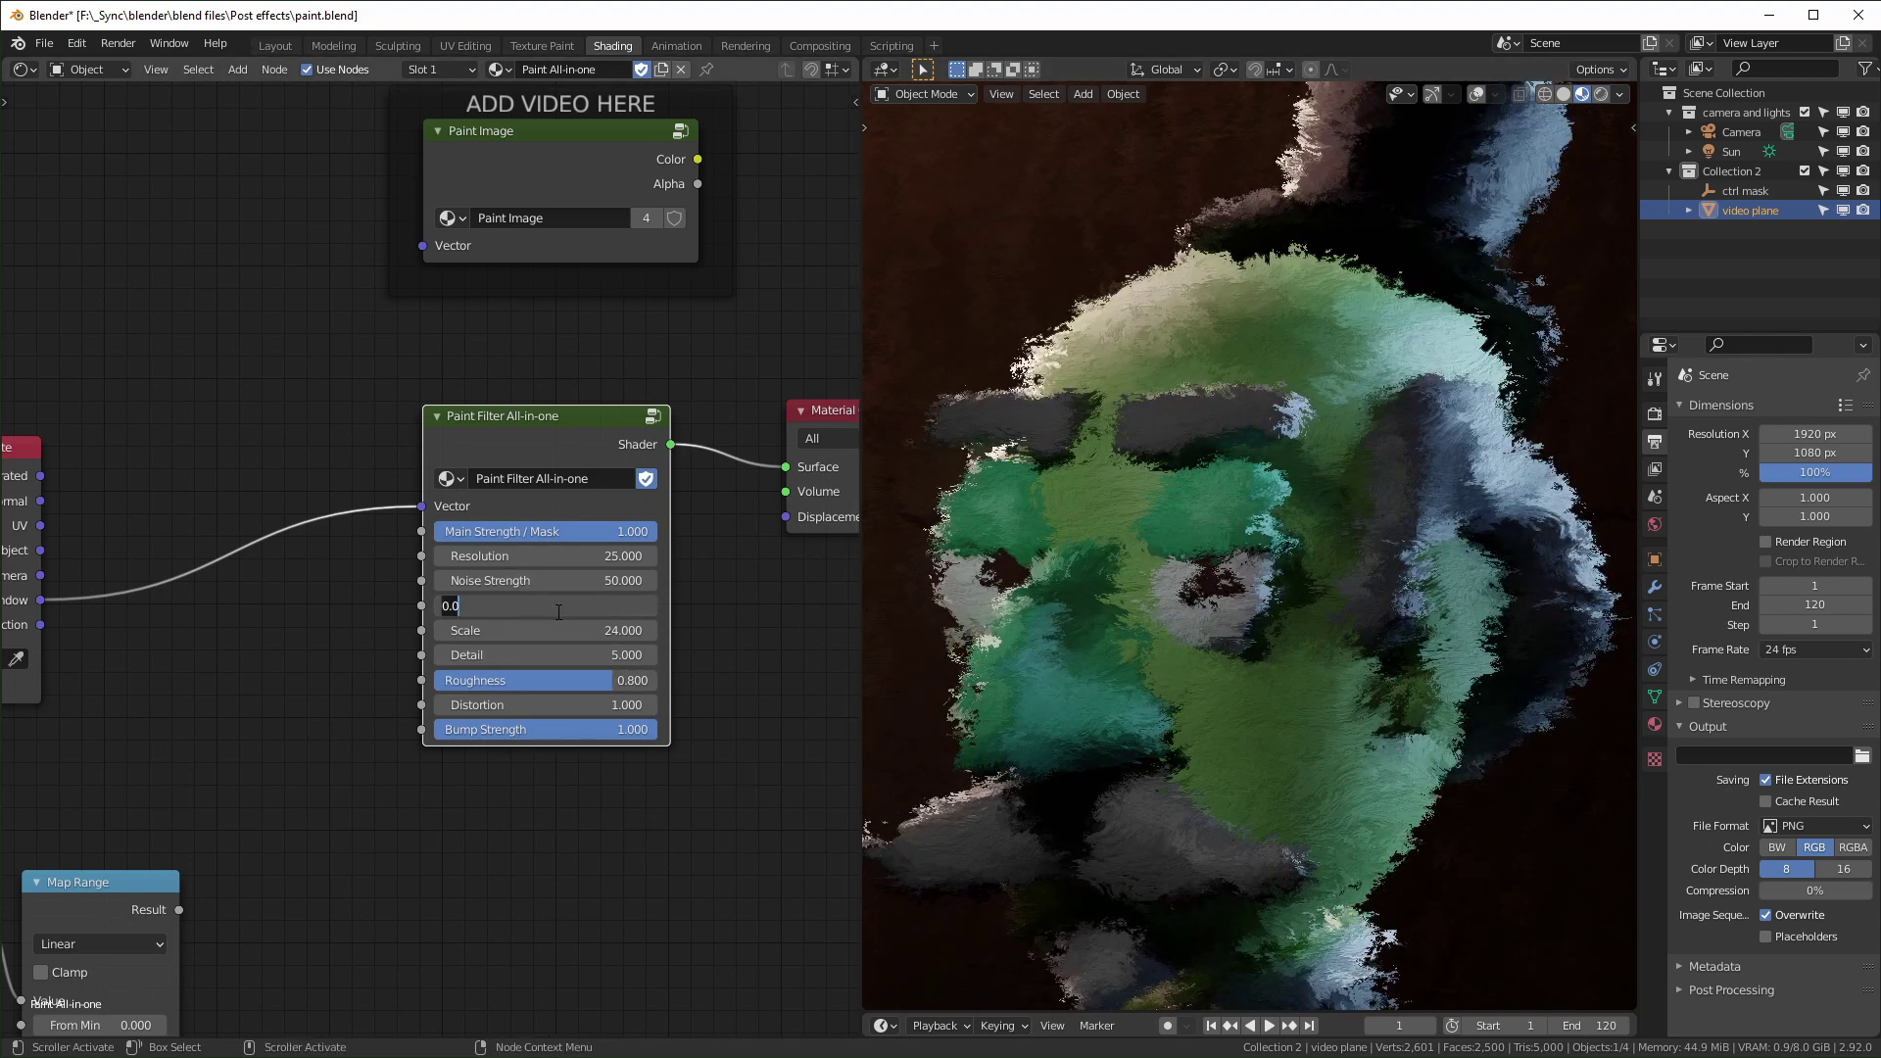
pyautogui.write('#frame')
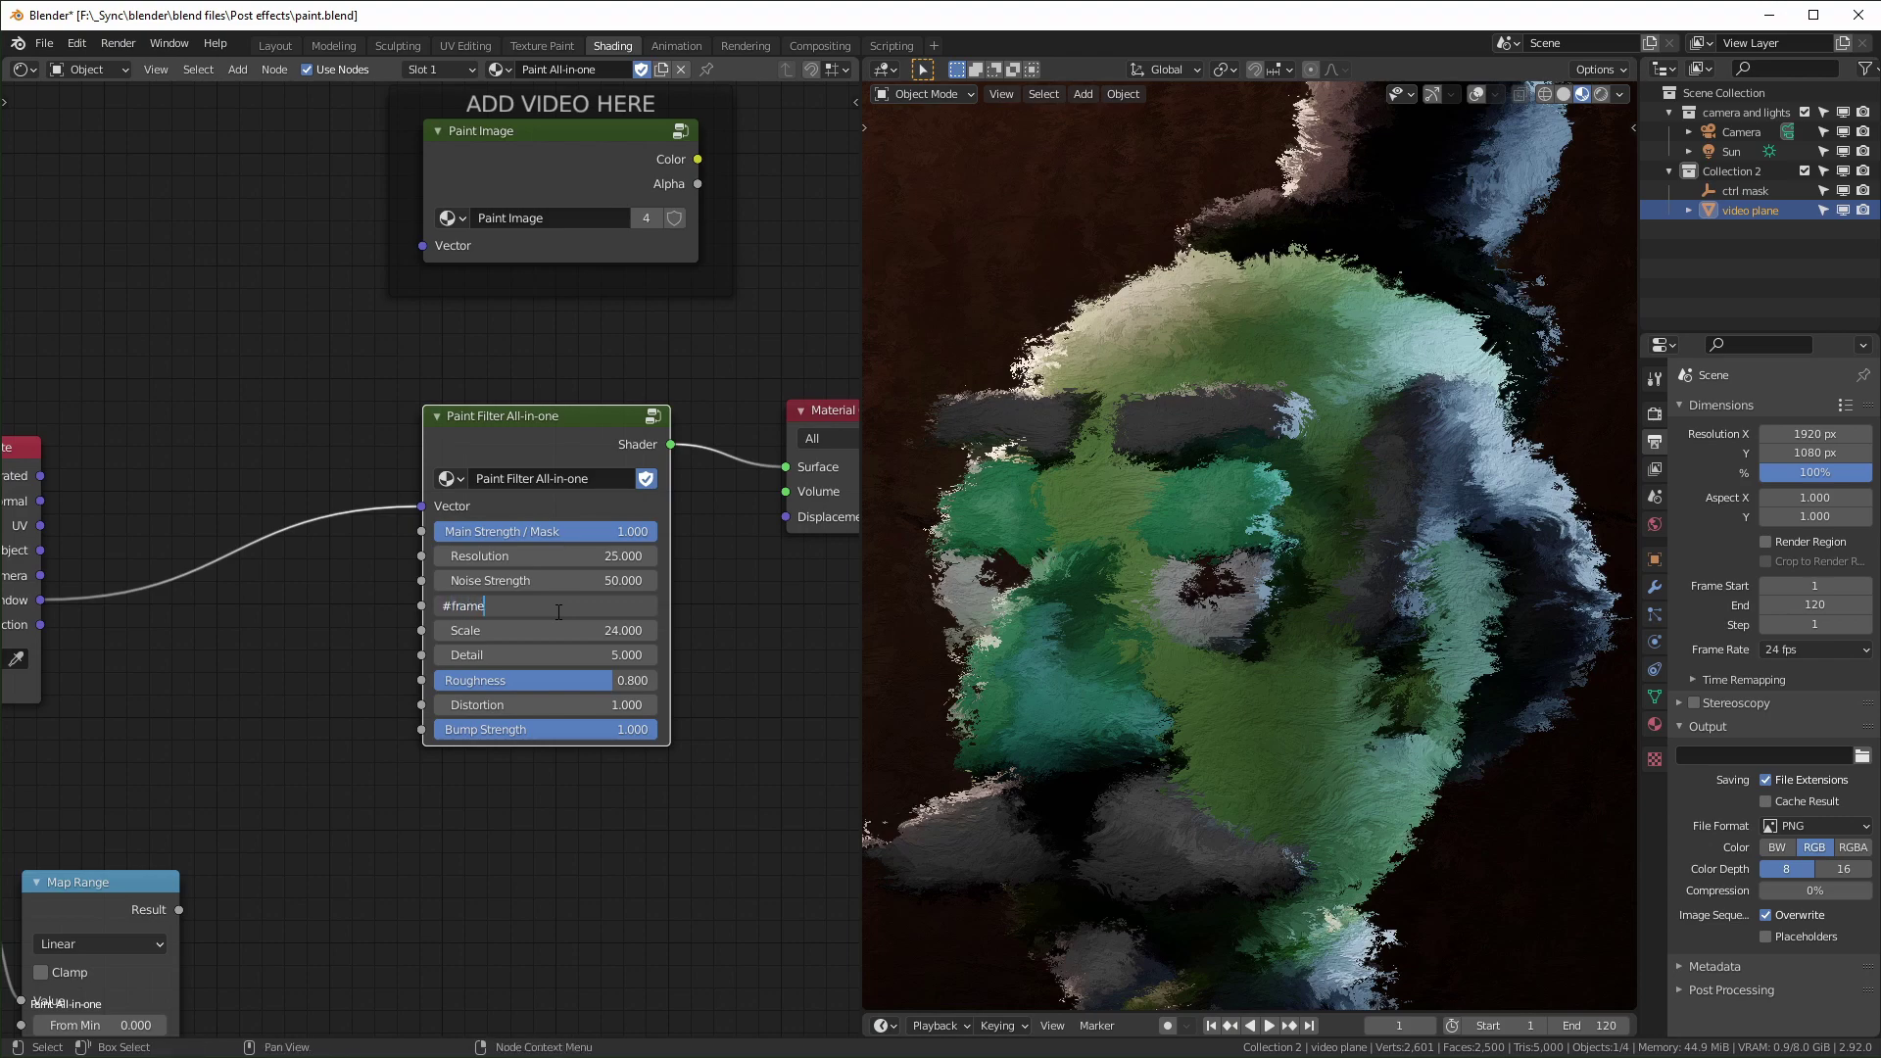
pyautogui.press('Return')
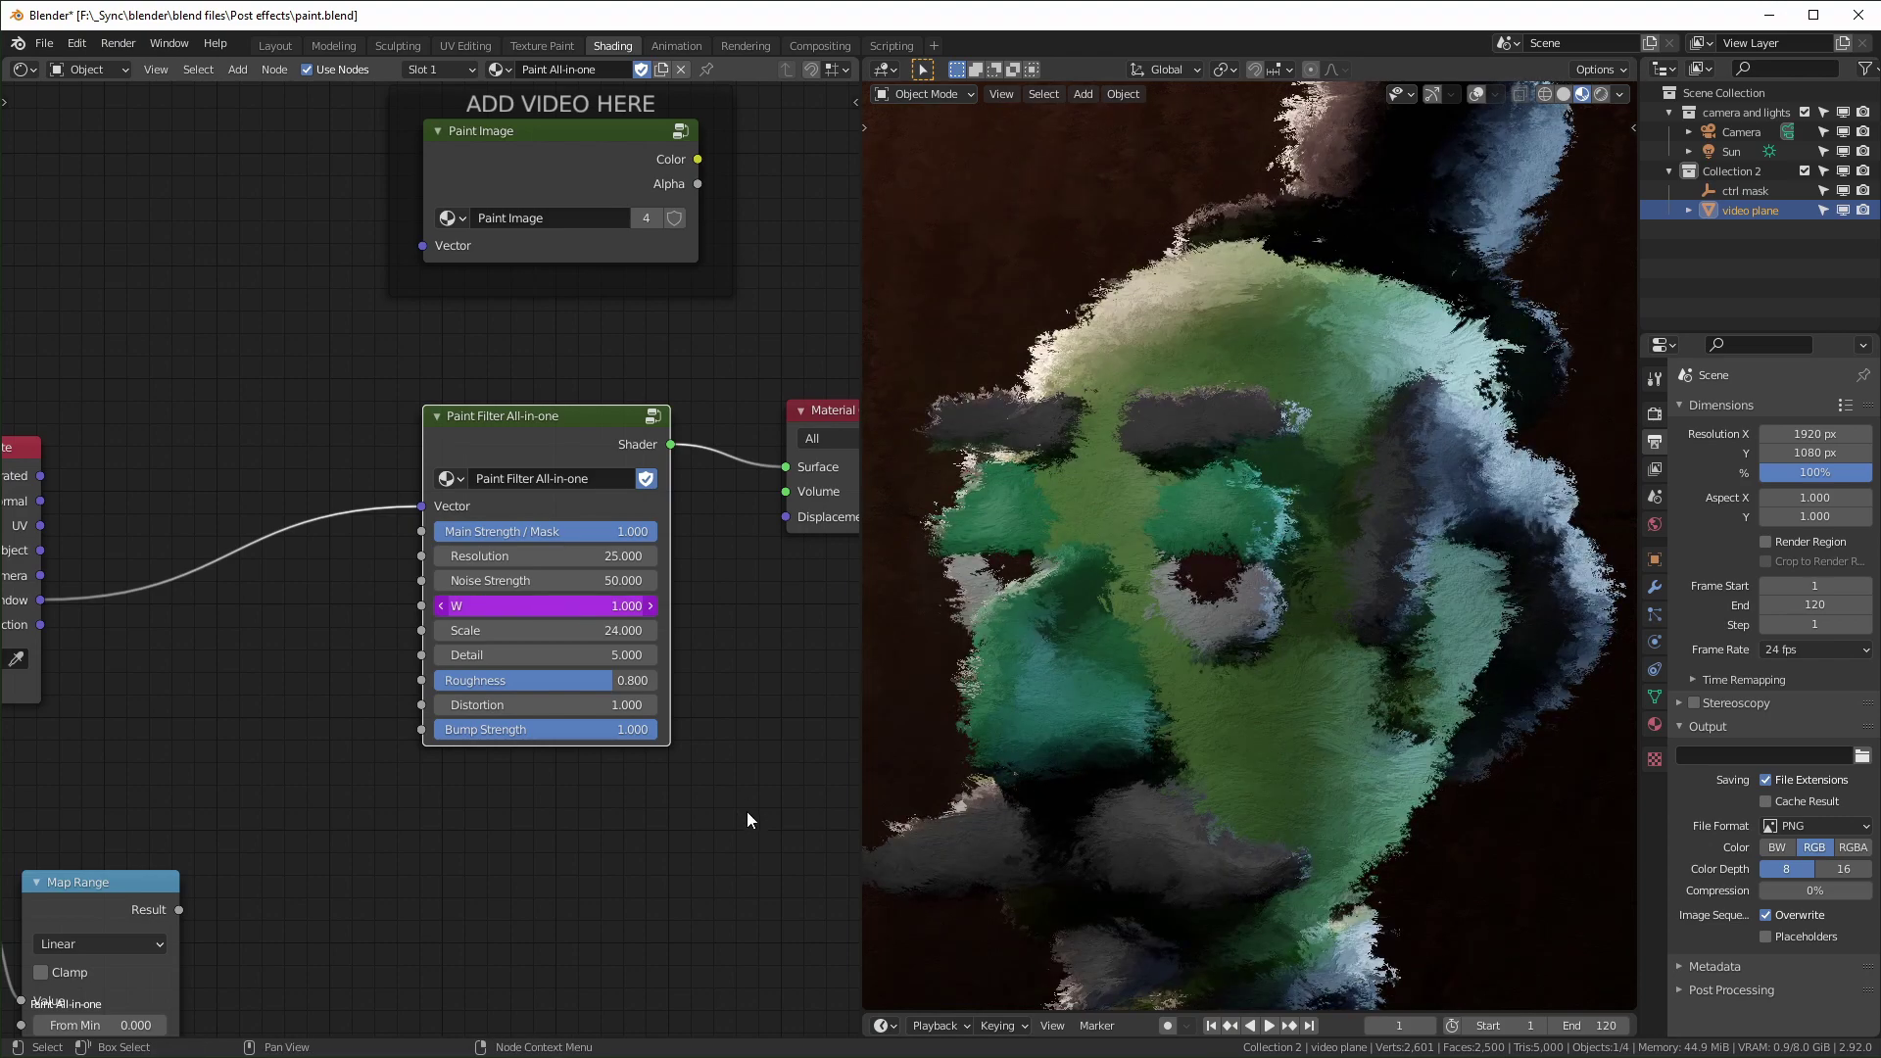
pyautogui.press('space')
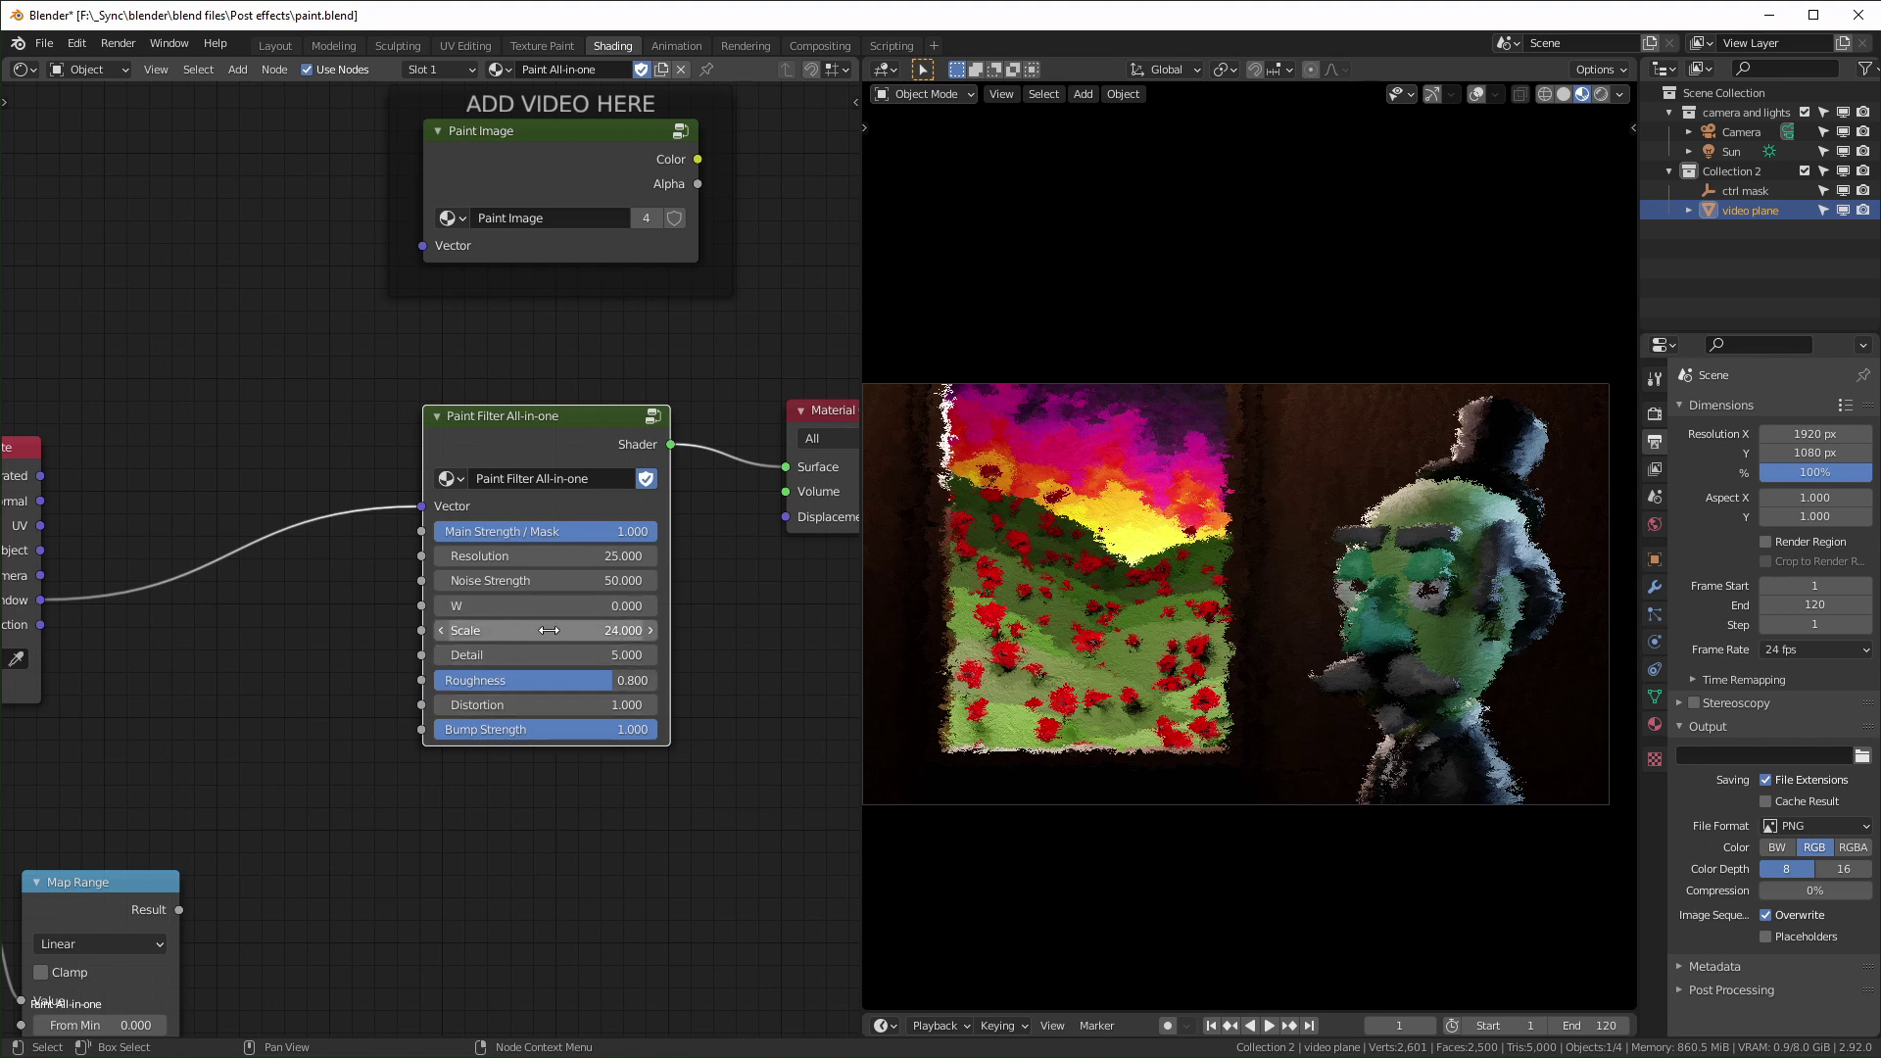
# - Try a Scale of 154 on the Paint Filter All-in-one node and undo it
pyautogui.moveTo(549, 630); pyautogui.dragTo(706, 630)
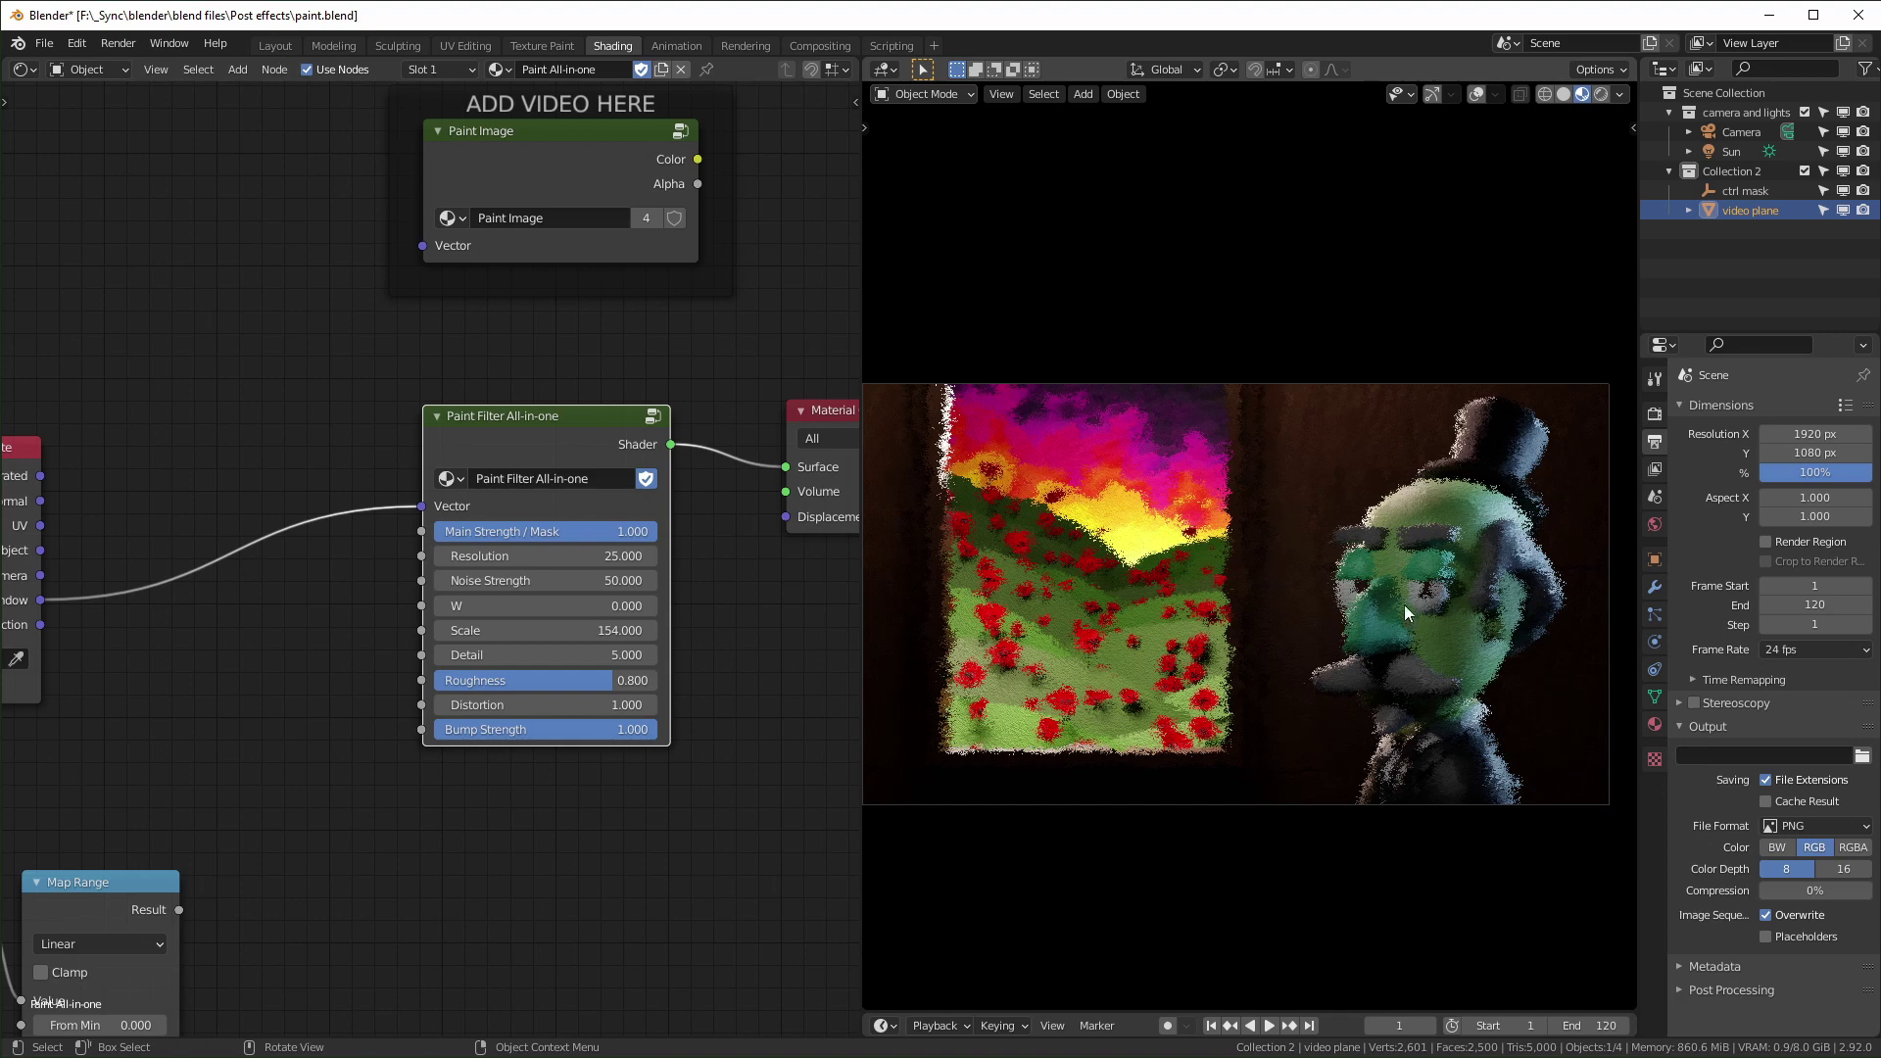
pyautogui.scroll(5, 1373, 621)
pyautogui.hotkey('ctrl', 'z')
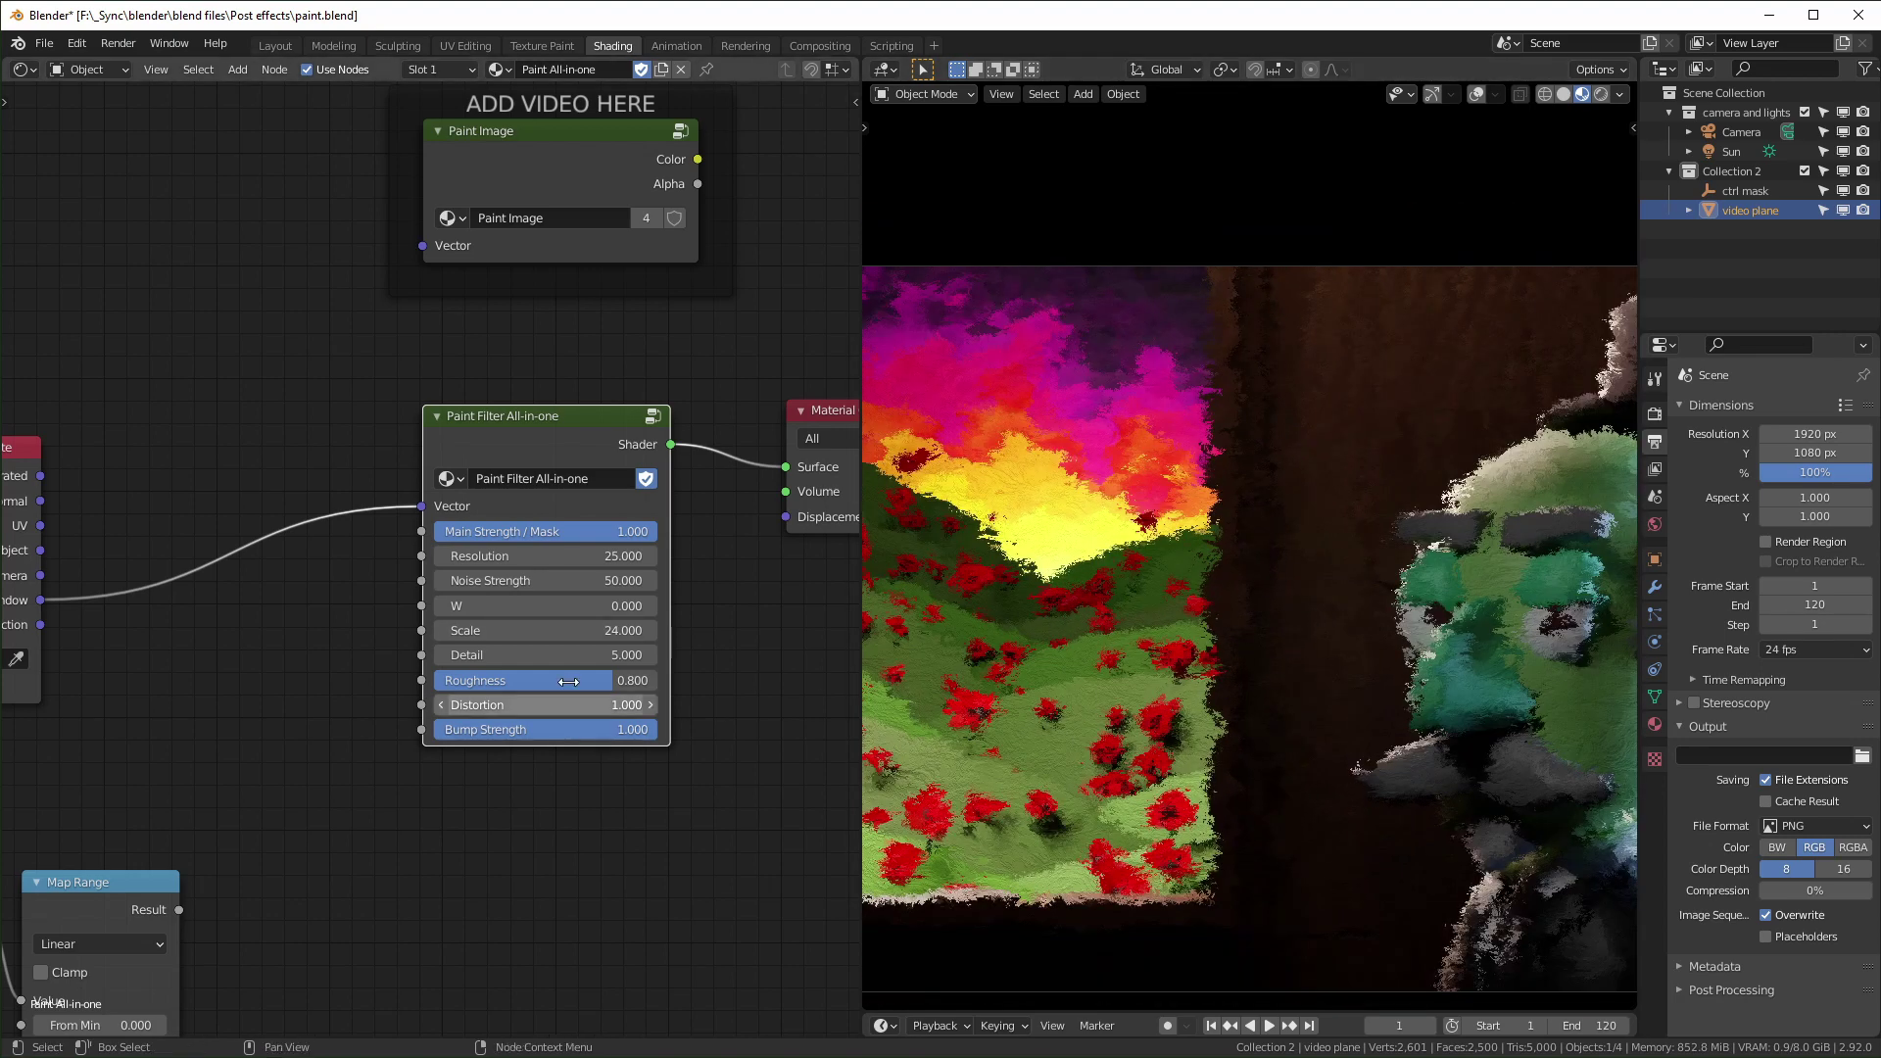
# - Try a Scale of 1 on the Paint Filter All-in-one node and undo it
pyautogui.click(615, 633)
pyautogui.write('1')
pyautogui.press('Return')
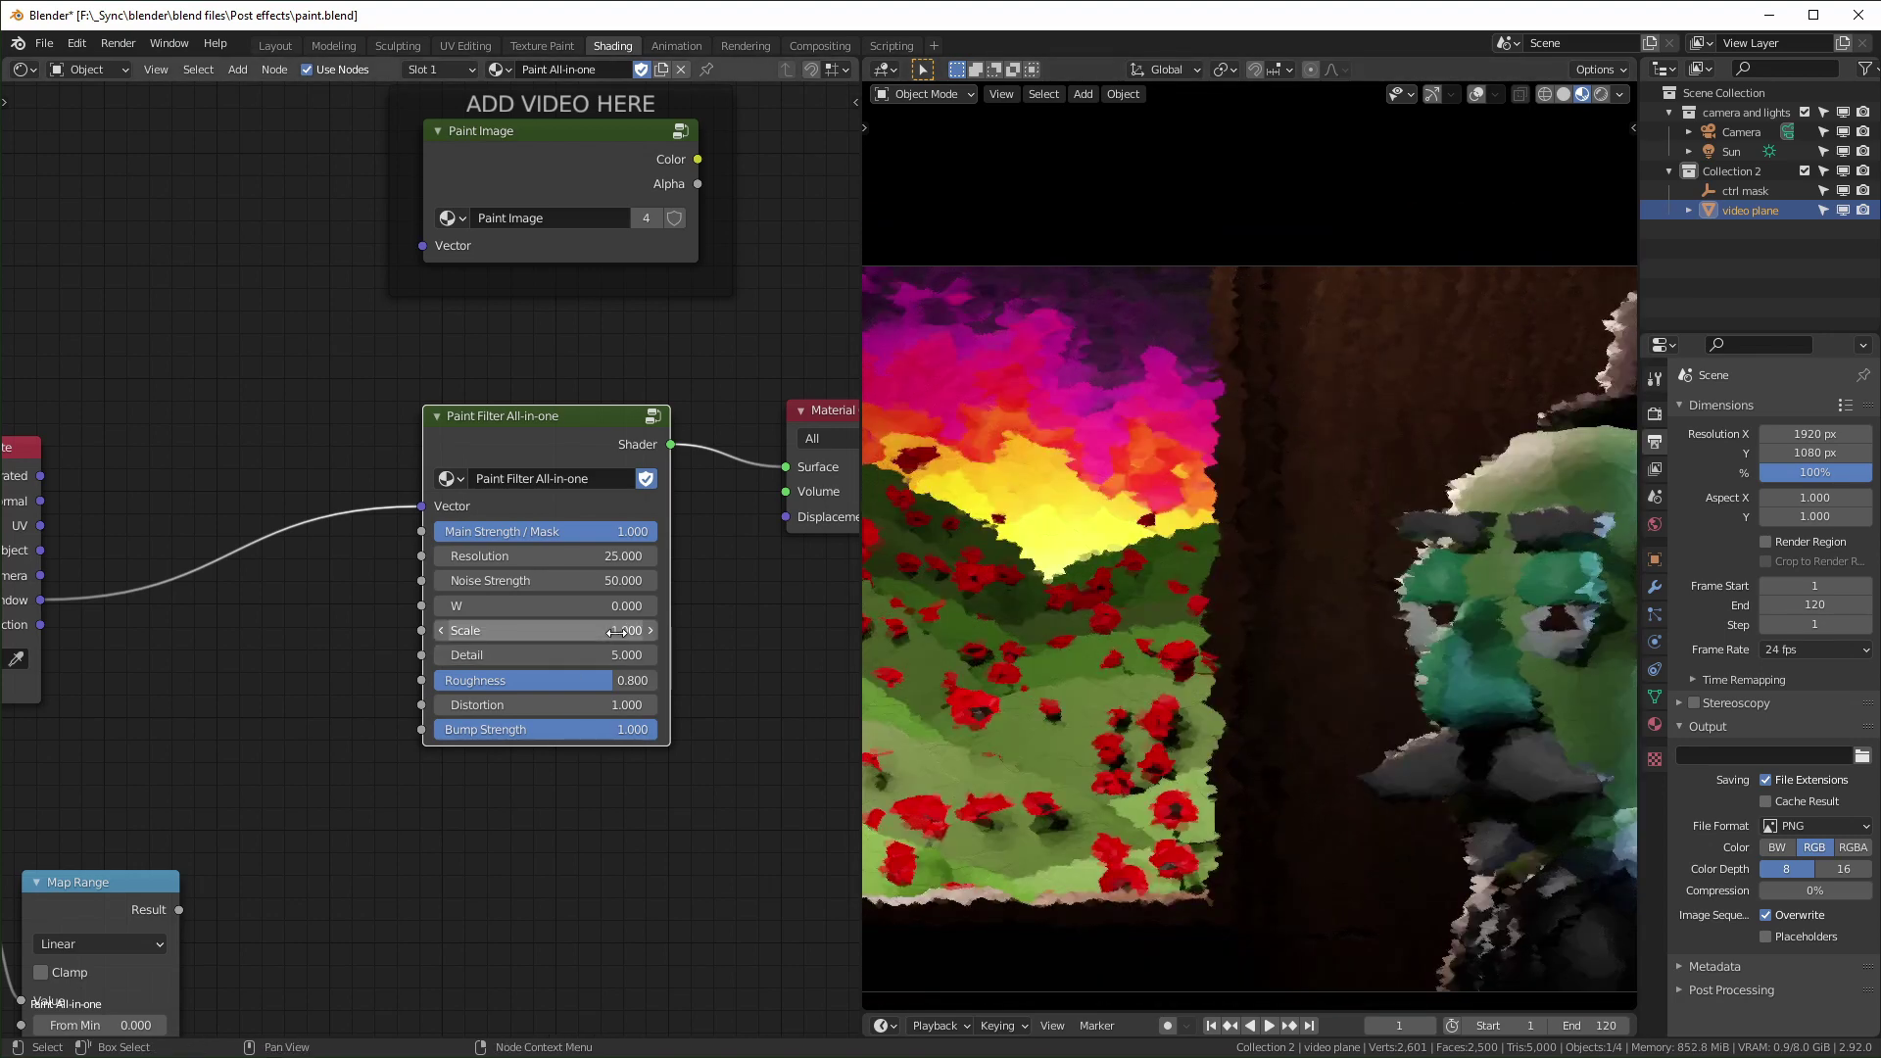
pyautogui.hotkey('ctrl', 'z')
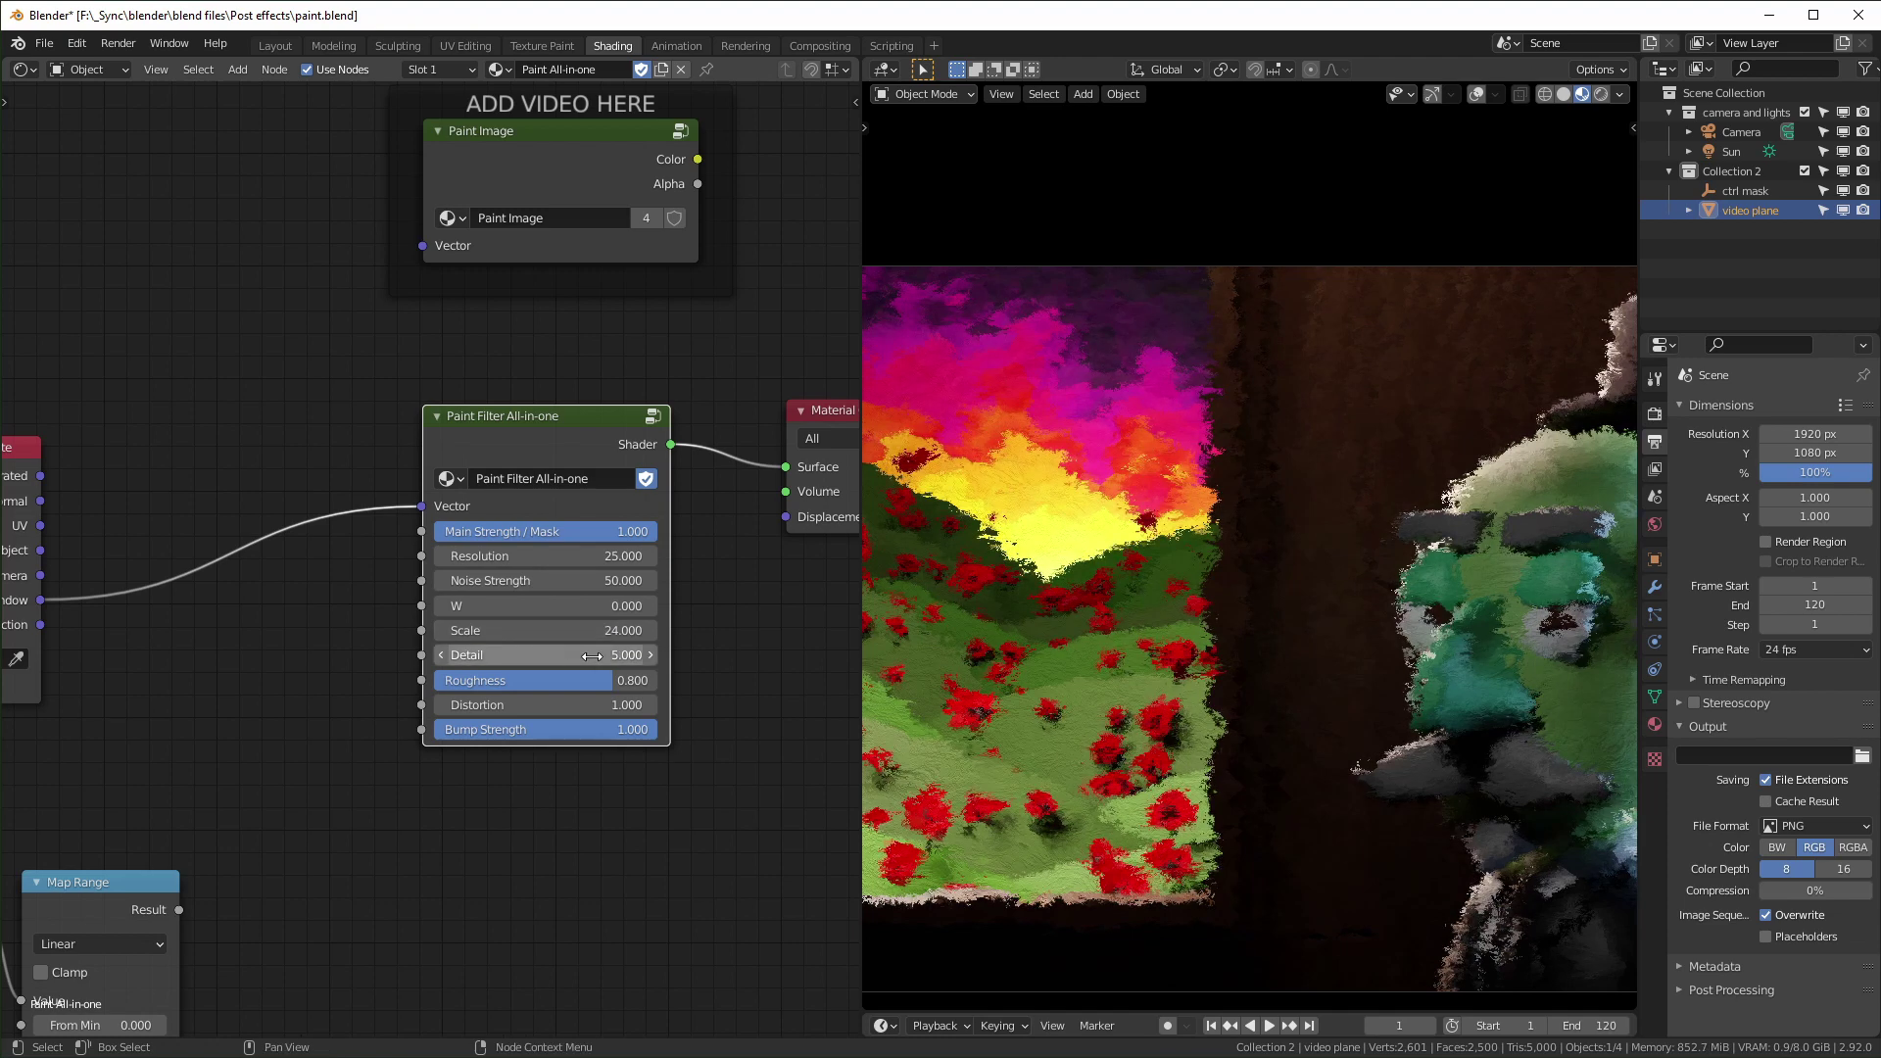
# - Set the paint filter's Detail to 2 with the whole character in view
pyautogui.keyDown('shift'); pyautogui.moveTo(1515, 729); pyautogui.dragTo(1351, 682, button='middle'); pyautogui.keyUp('shift')
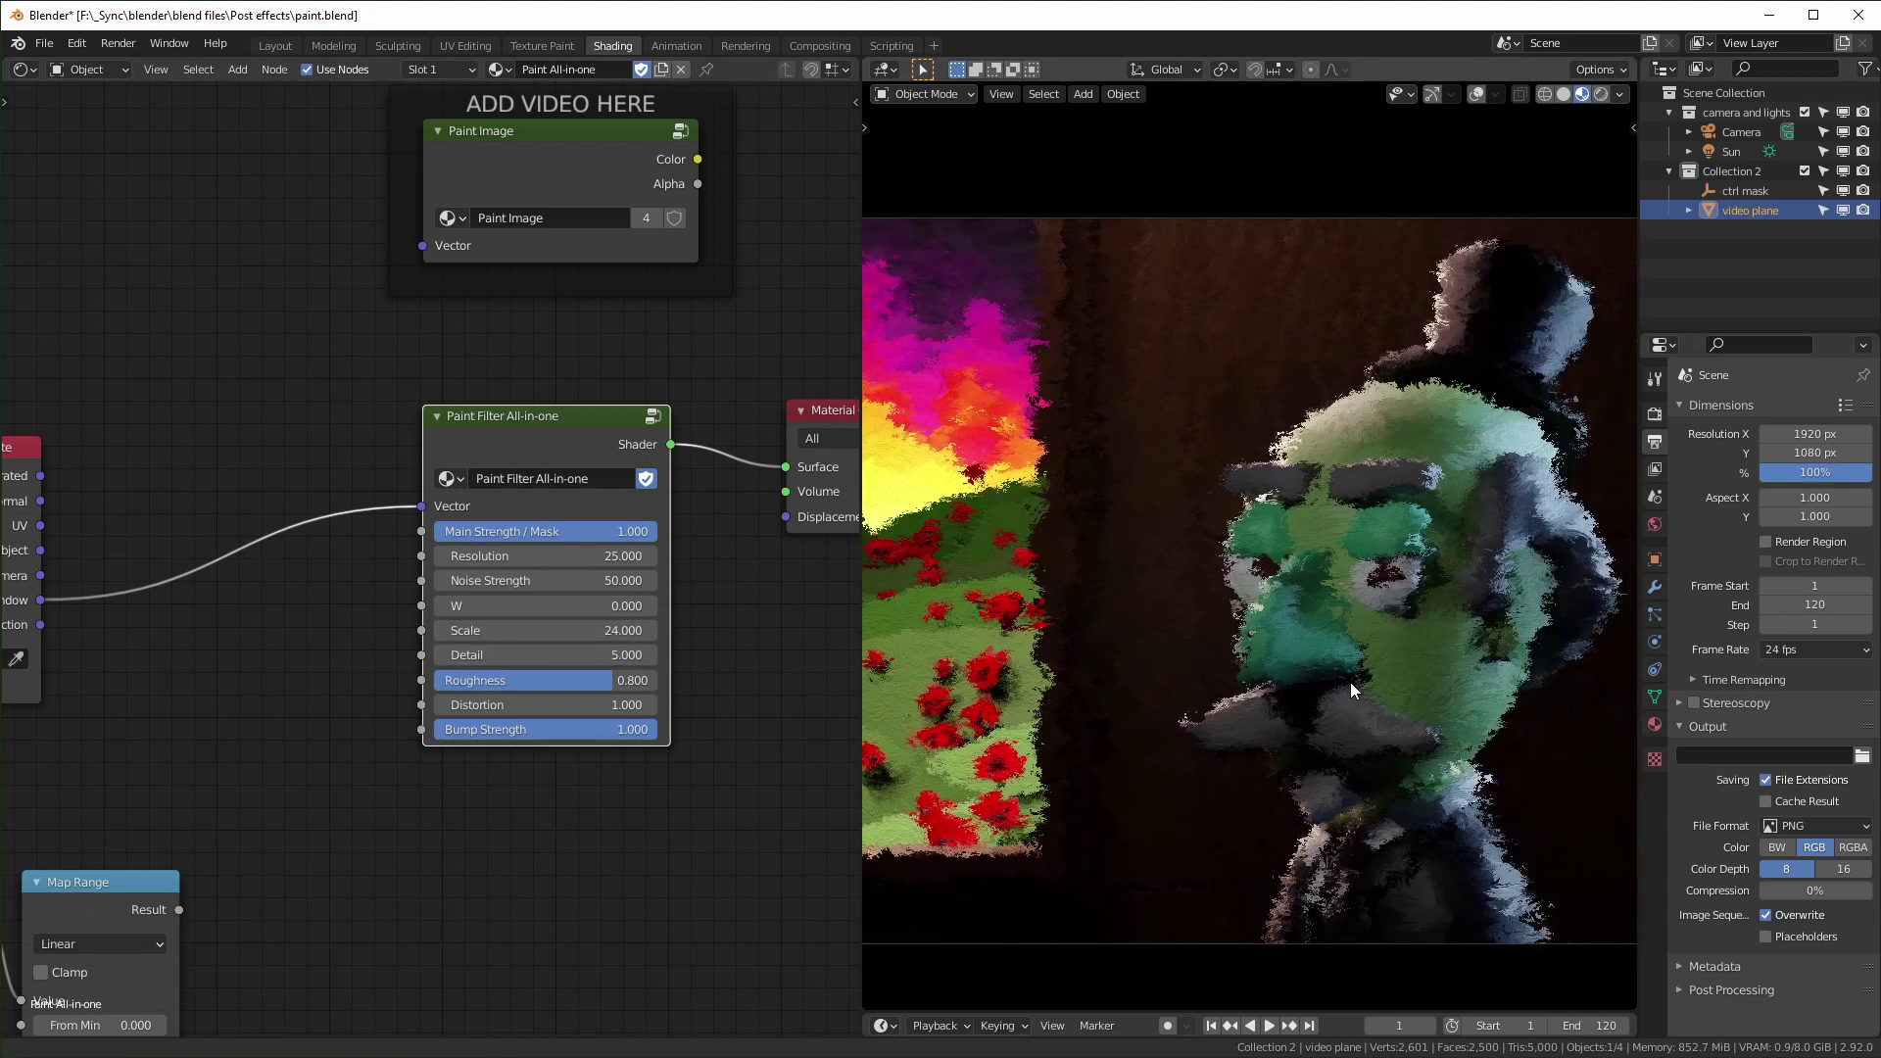
pyautogui.click(579, 656)
pyautogui.write('2')
pyautogui.press('Return')
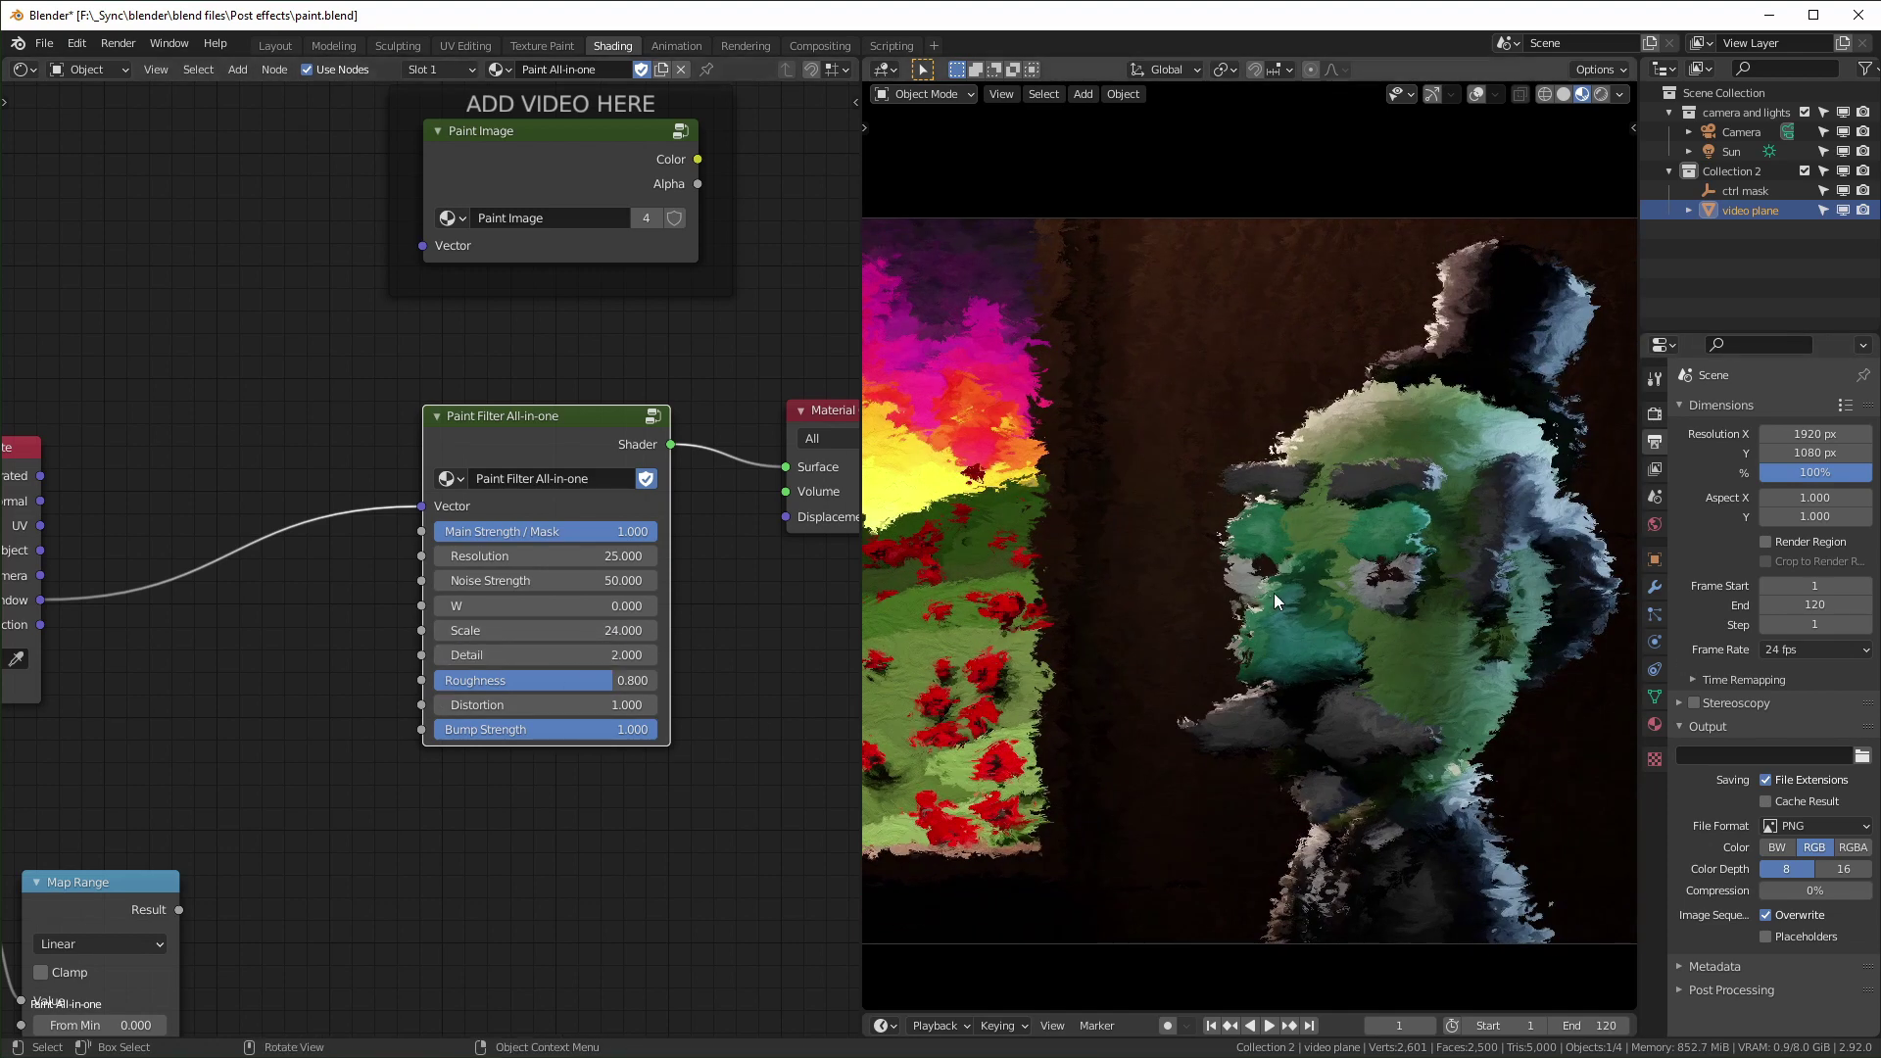
# - Raise the paint filter's Detail to 10 and on to 16, and set its Roughness to 1
pyautogui.scroll(3, 1315, 663)
pyautogui.click(561, 654)
pyautogui.write('10')
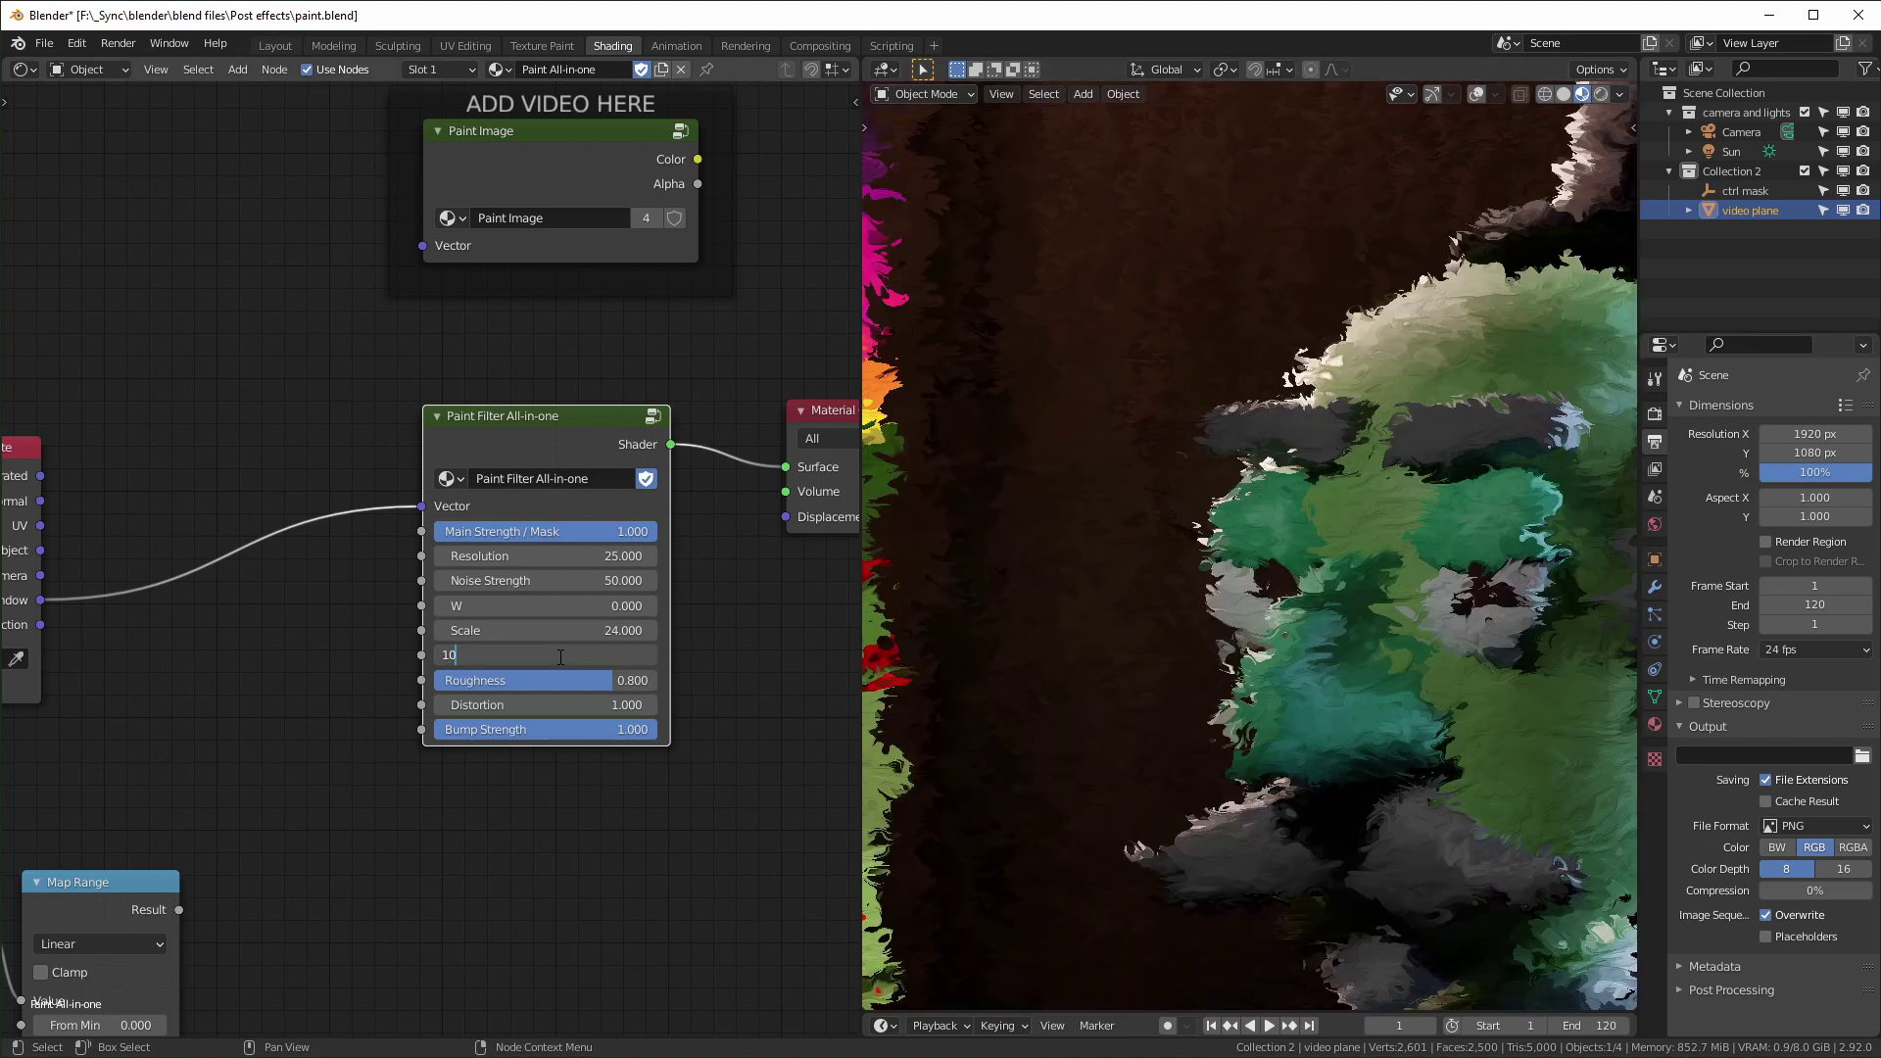
pyautogui.press('Return')
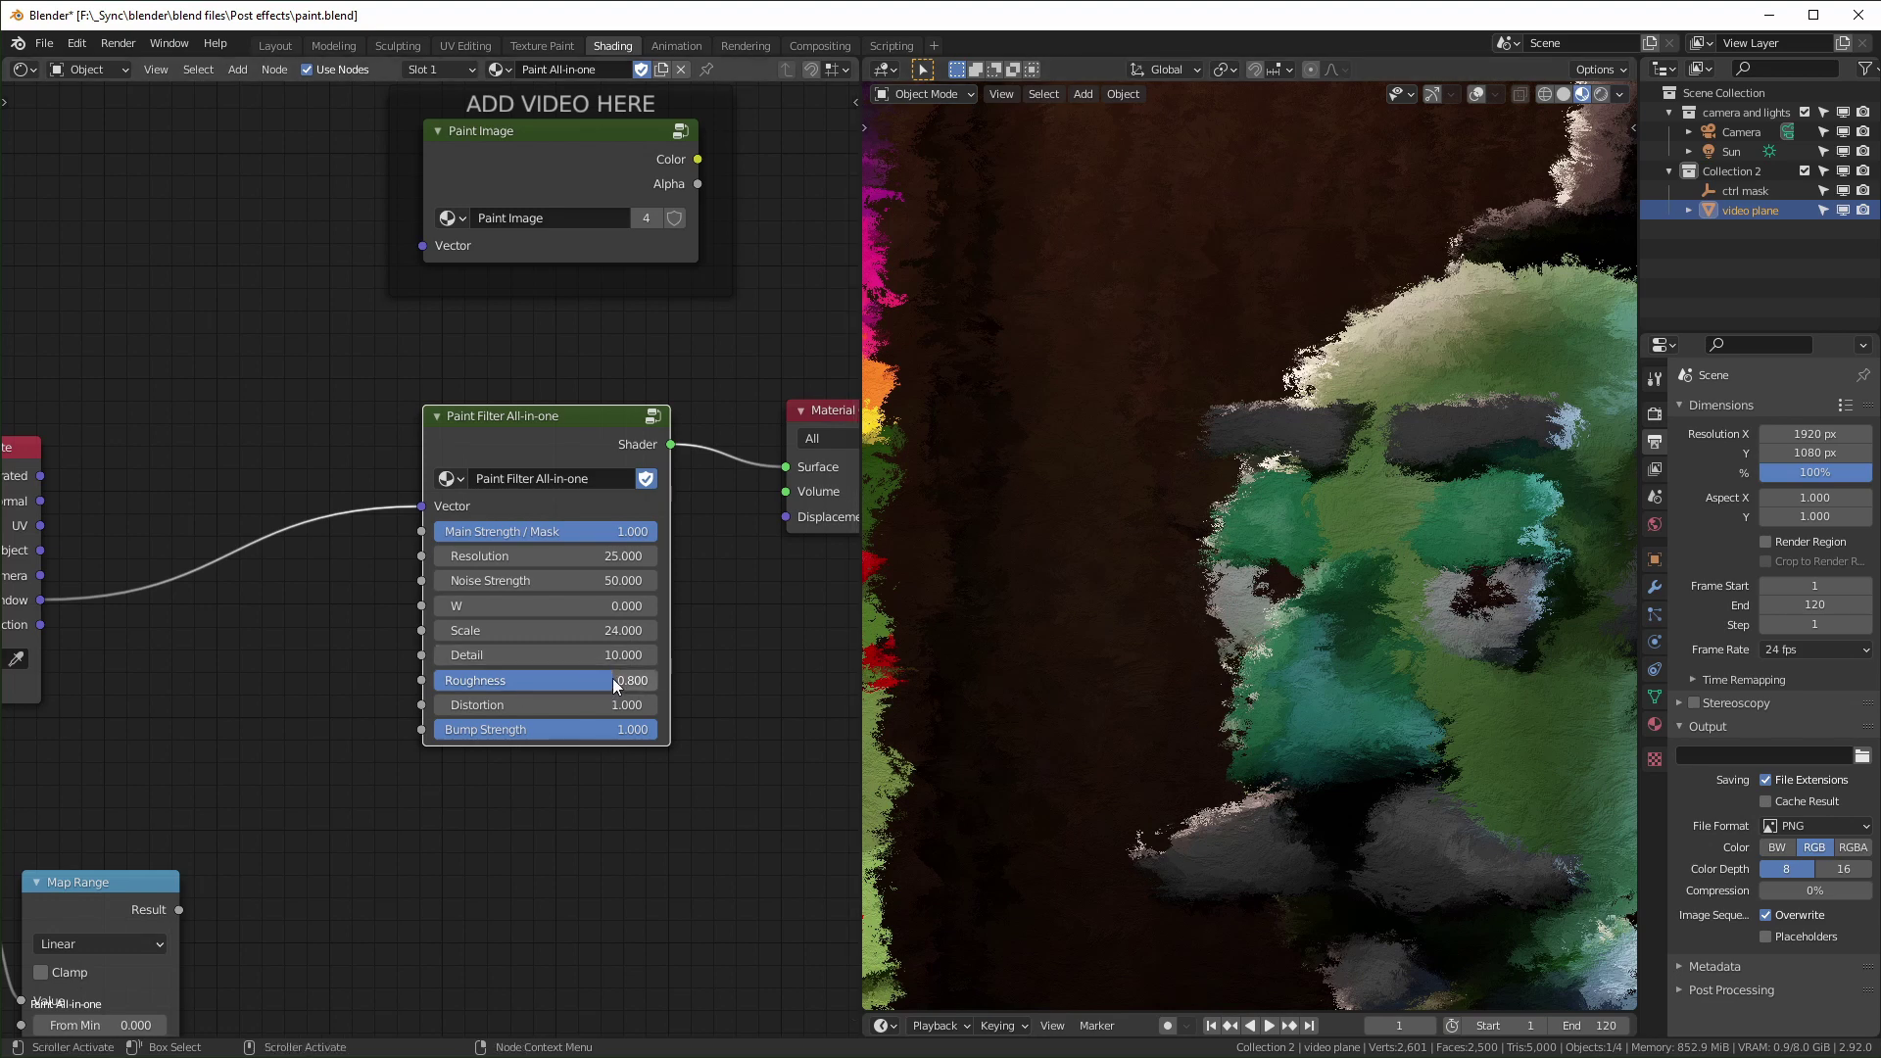
pyautogui.moveTo(604, 651)
pyautogui.mouseDown()
pyautogui.moveTo(647, 650)
pyautogui.moveTo(588, 684)
pyautogui.moveTo(612, 684)
pyautogui.mouseUp()
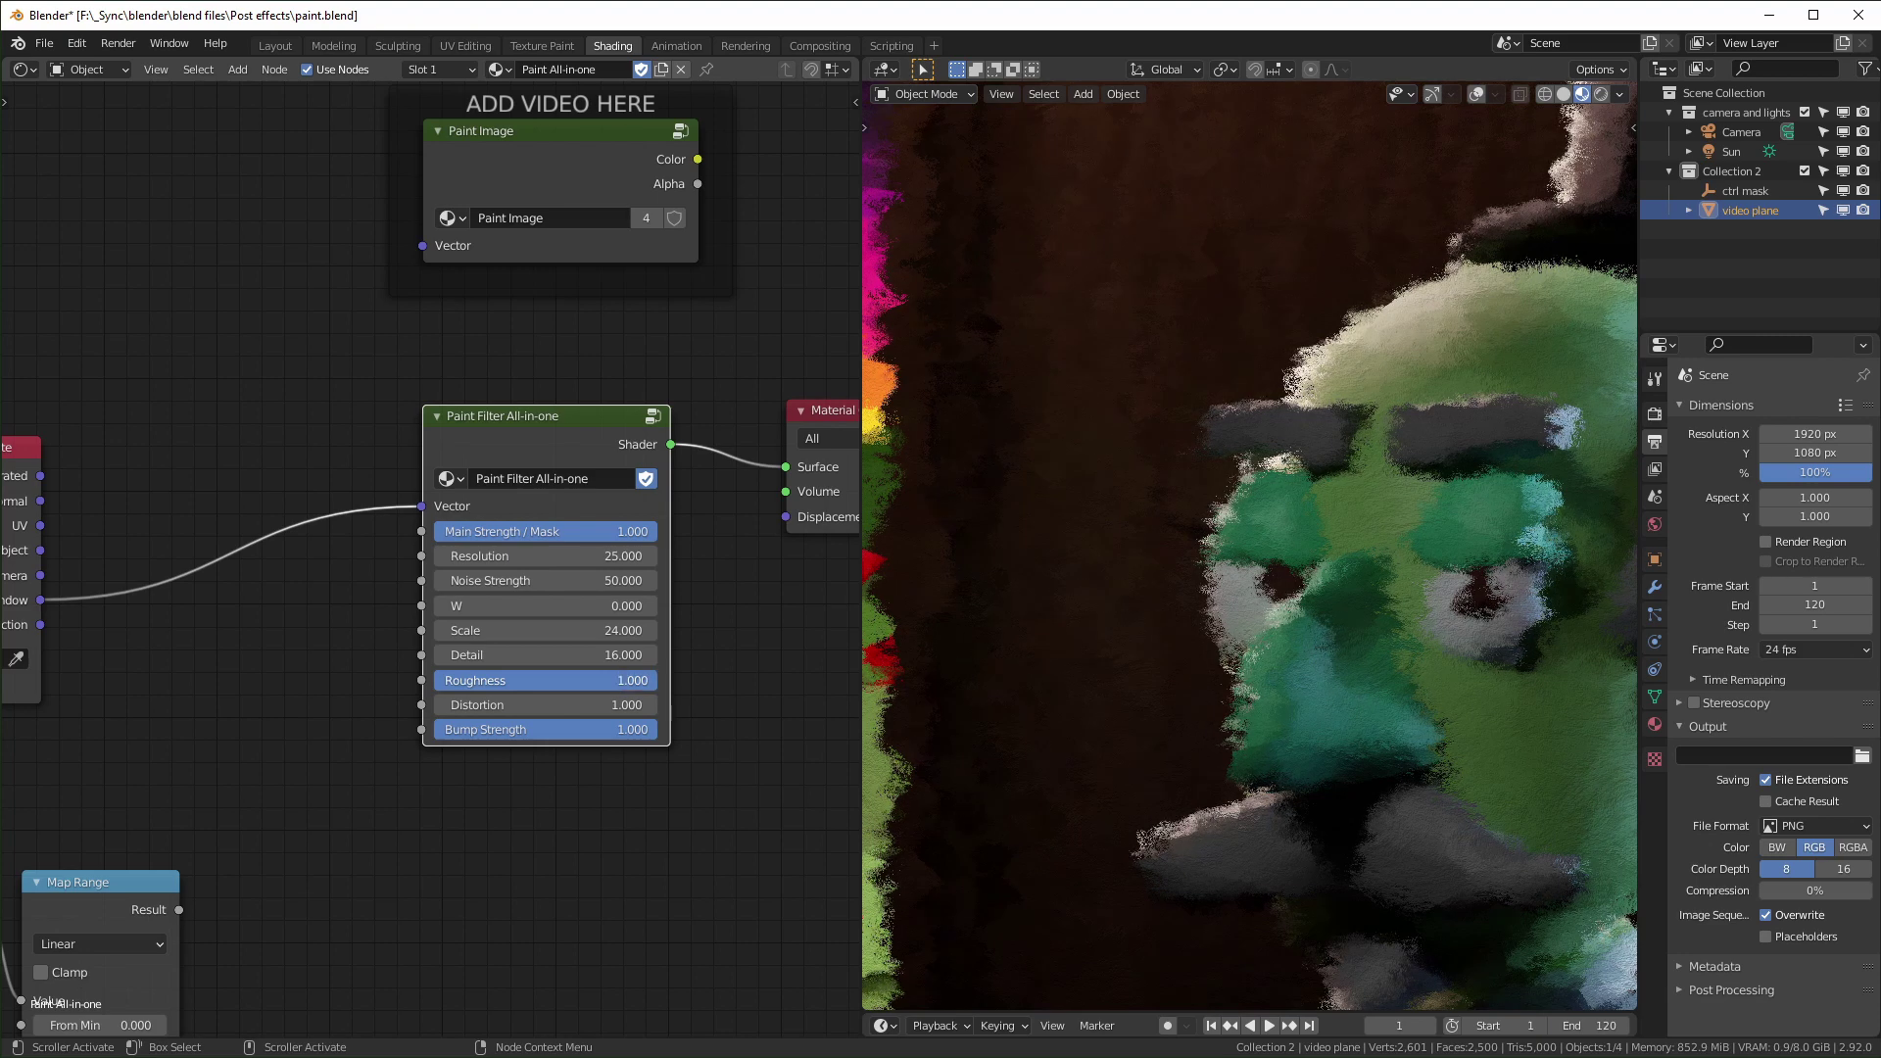
pyautogui.scroll(4, 1466, 503)
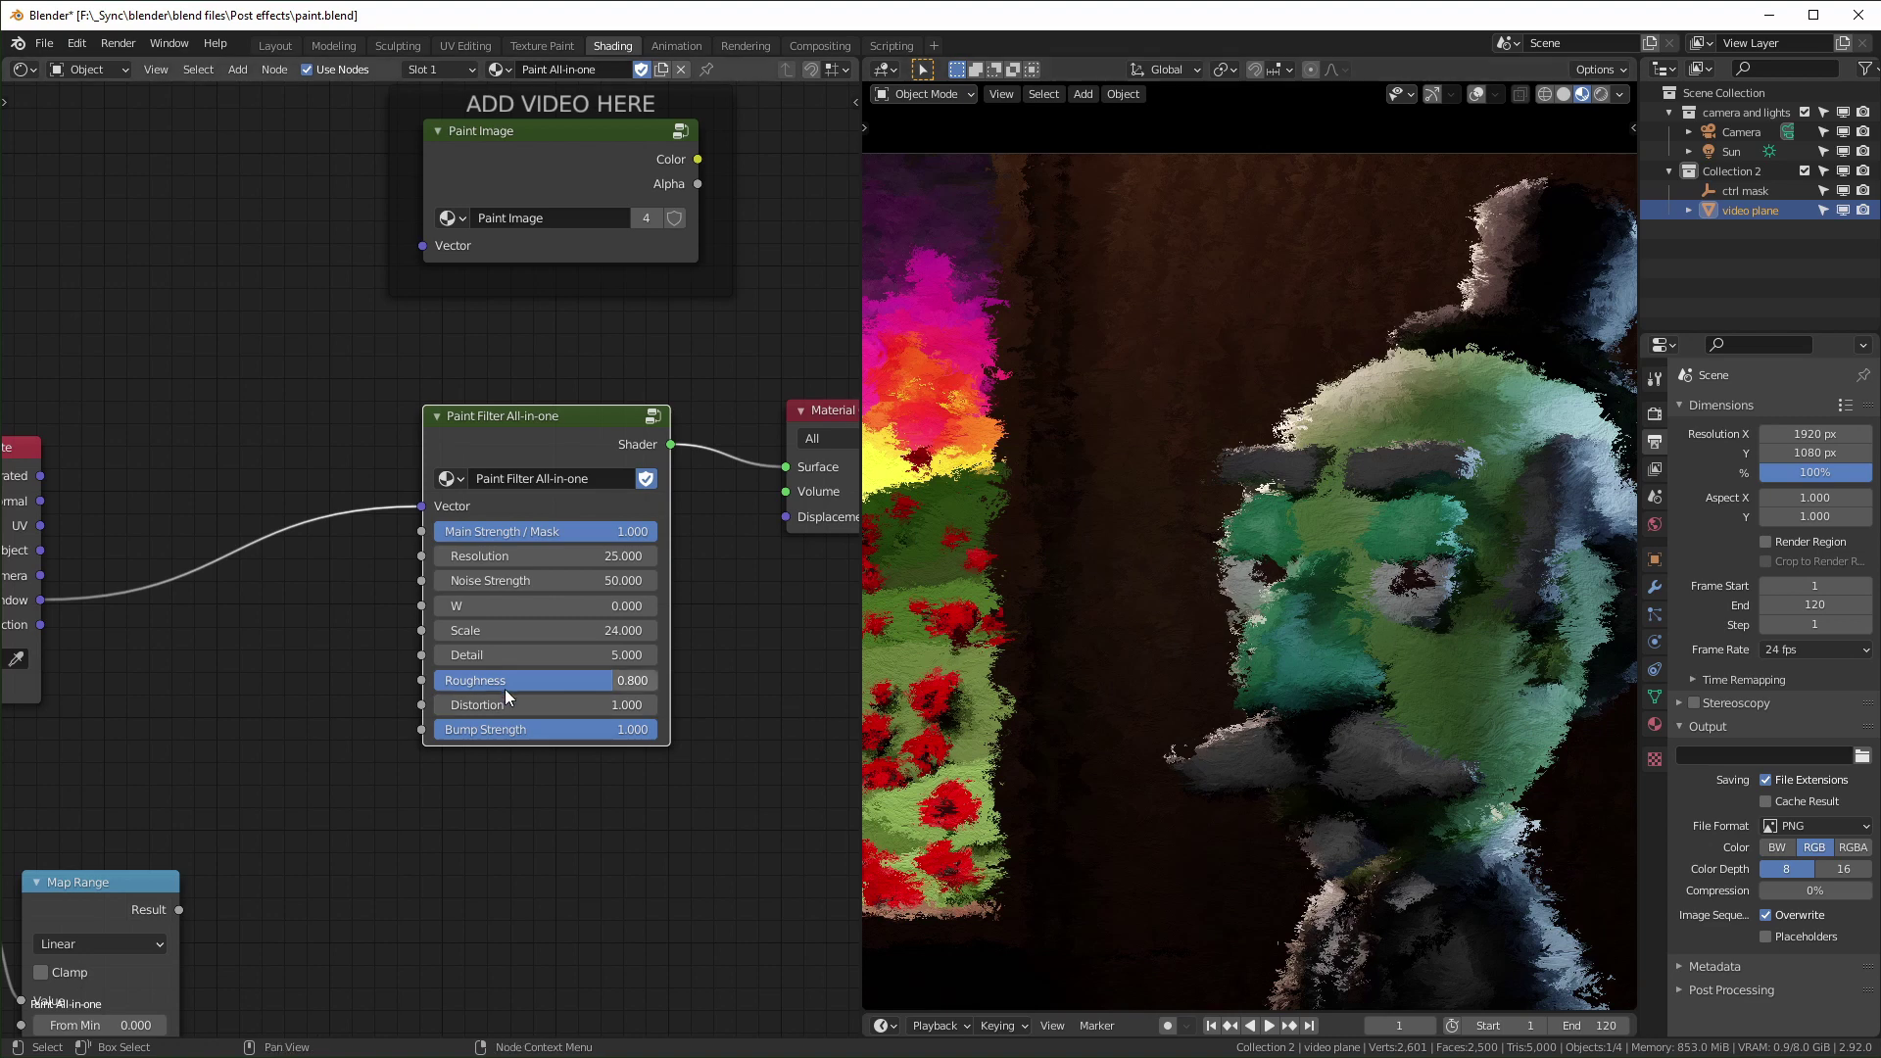
# - Set Distortion of the Paint Filter All-in-one node to 0
pyautogui.click(582, 701)
pyautogui.write('0')
pyautogui.press('Return')
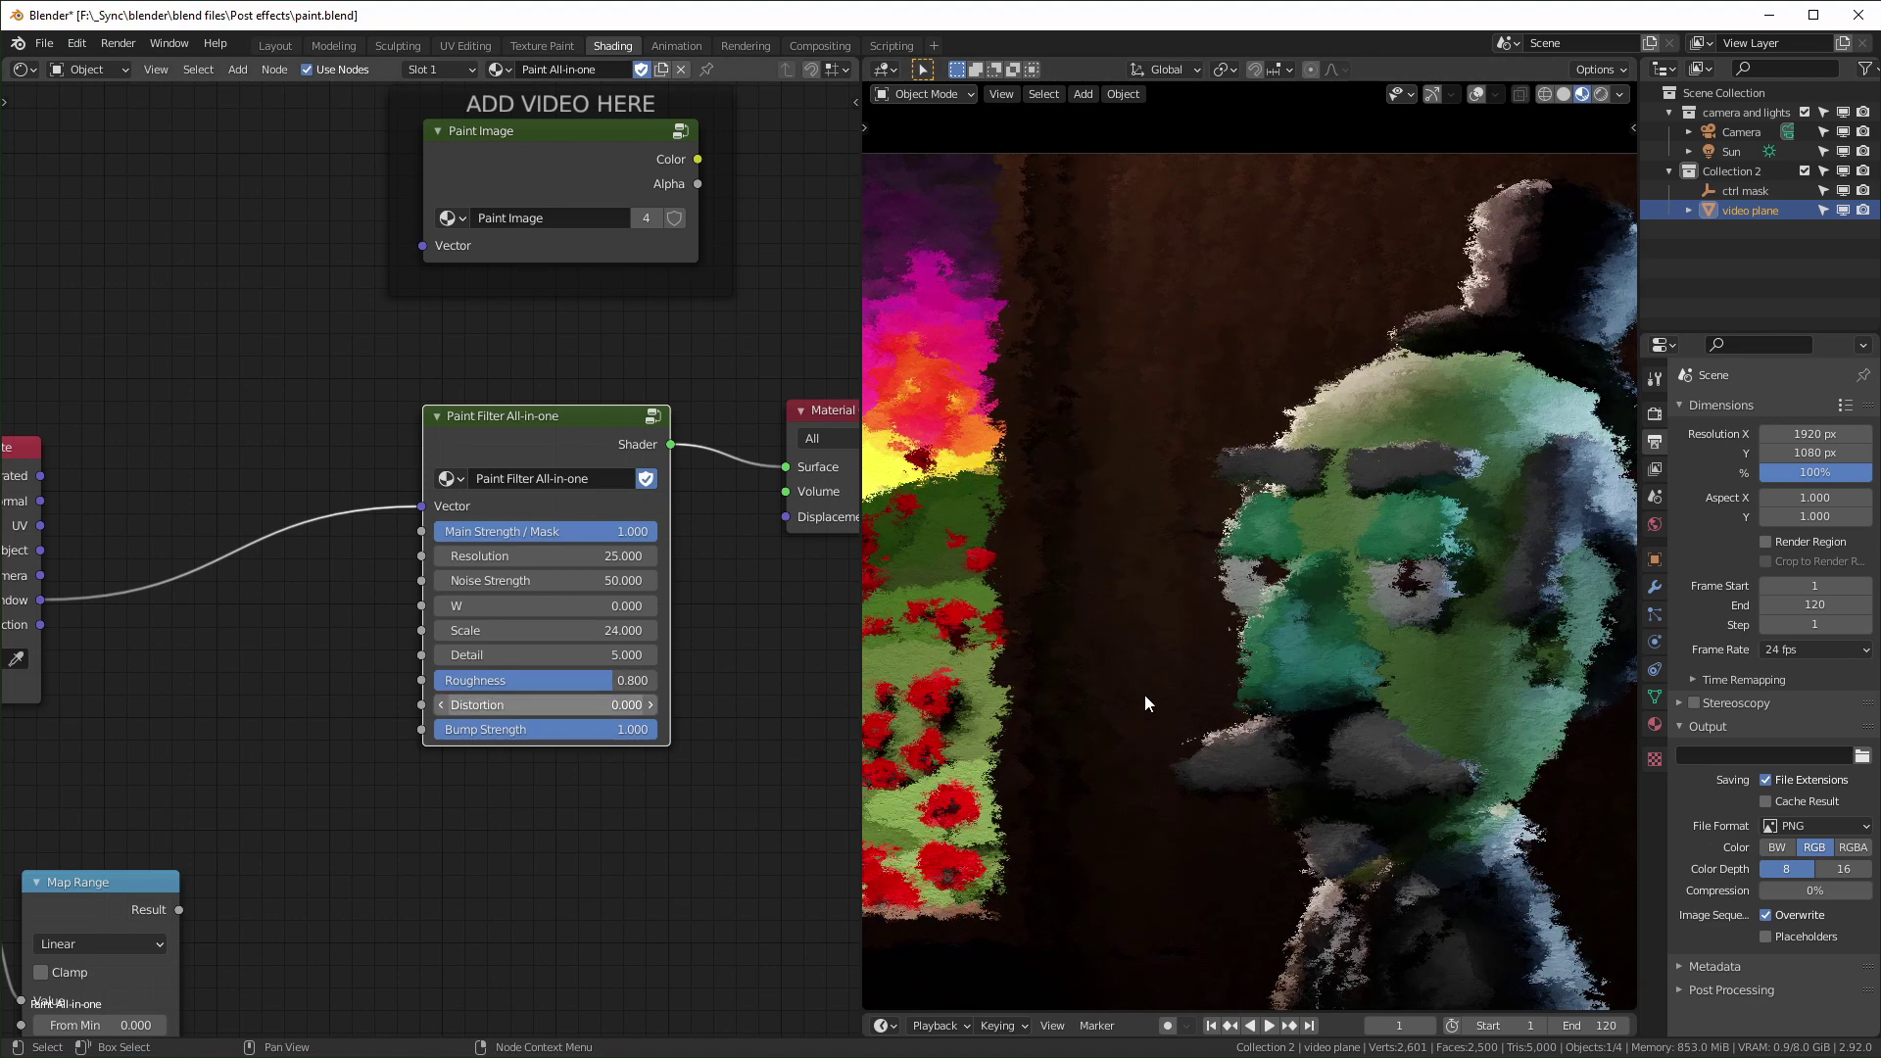
# - Set Distortion of the Paint Filter All-in-one node to 3
pyautogui.click(564, 704)
pyautogui.write('3')
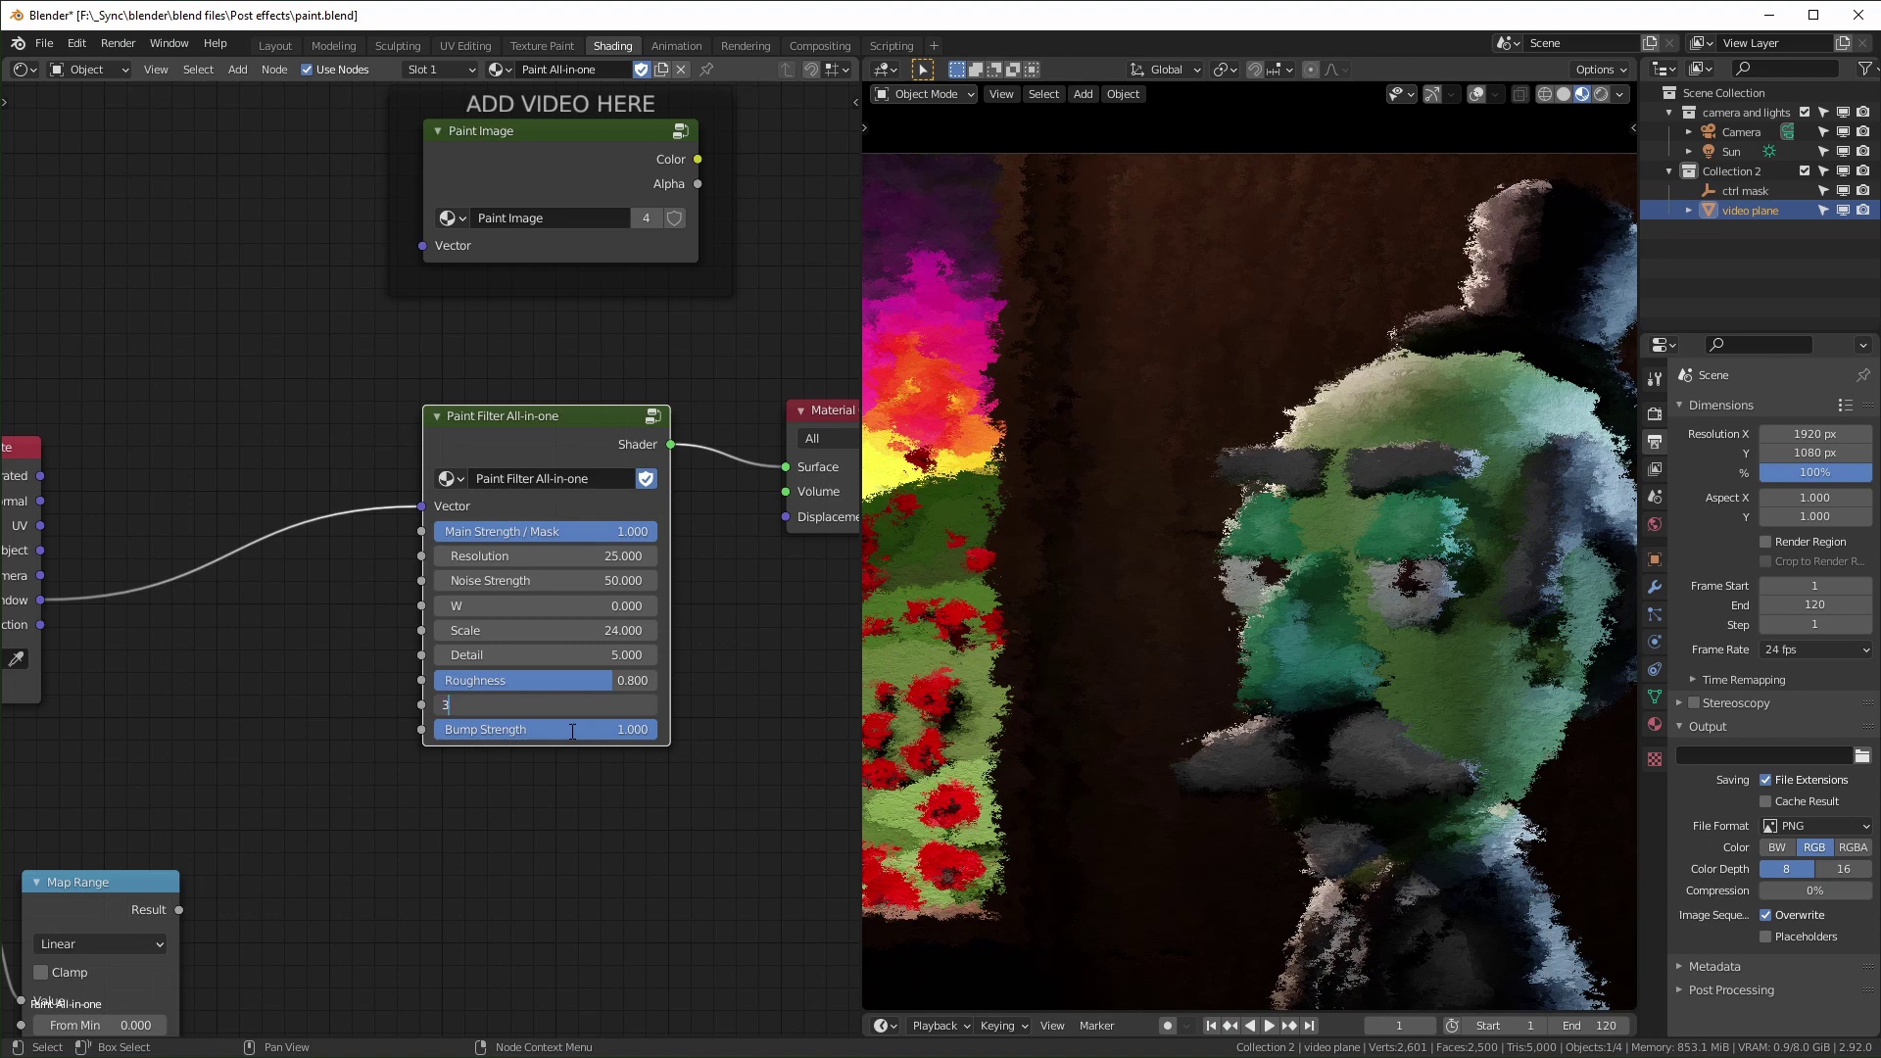
pyautogui.press('Return')
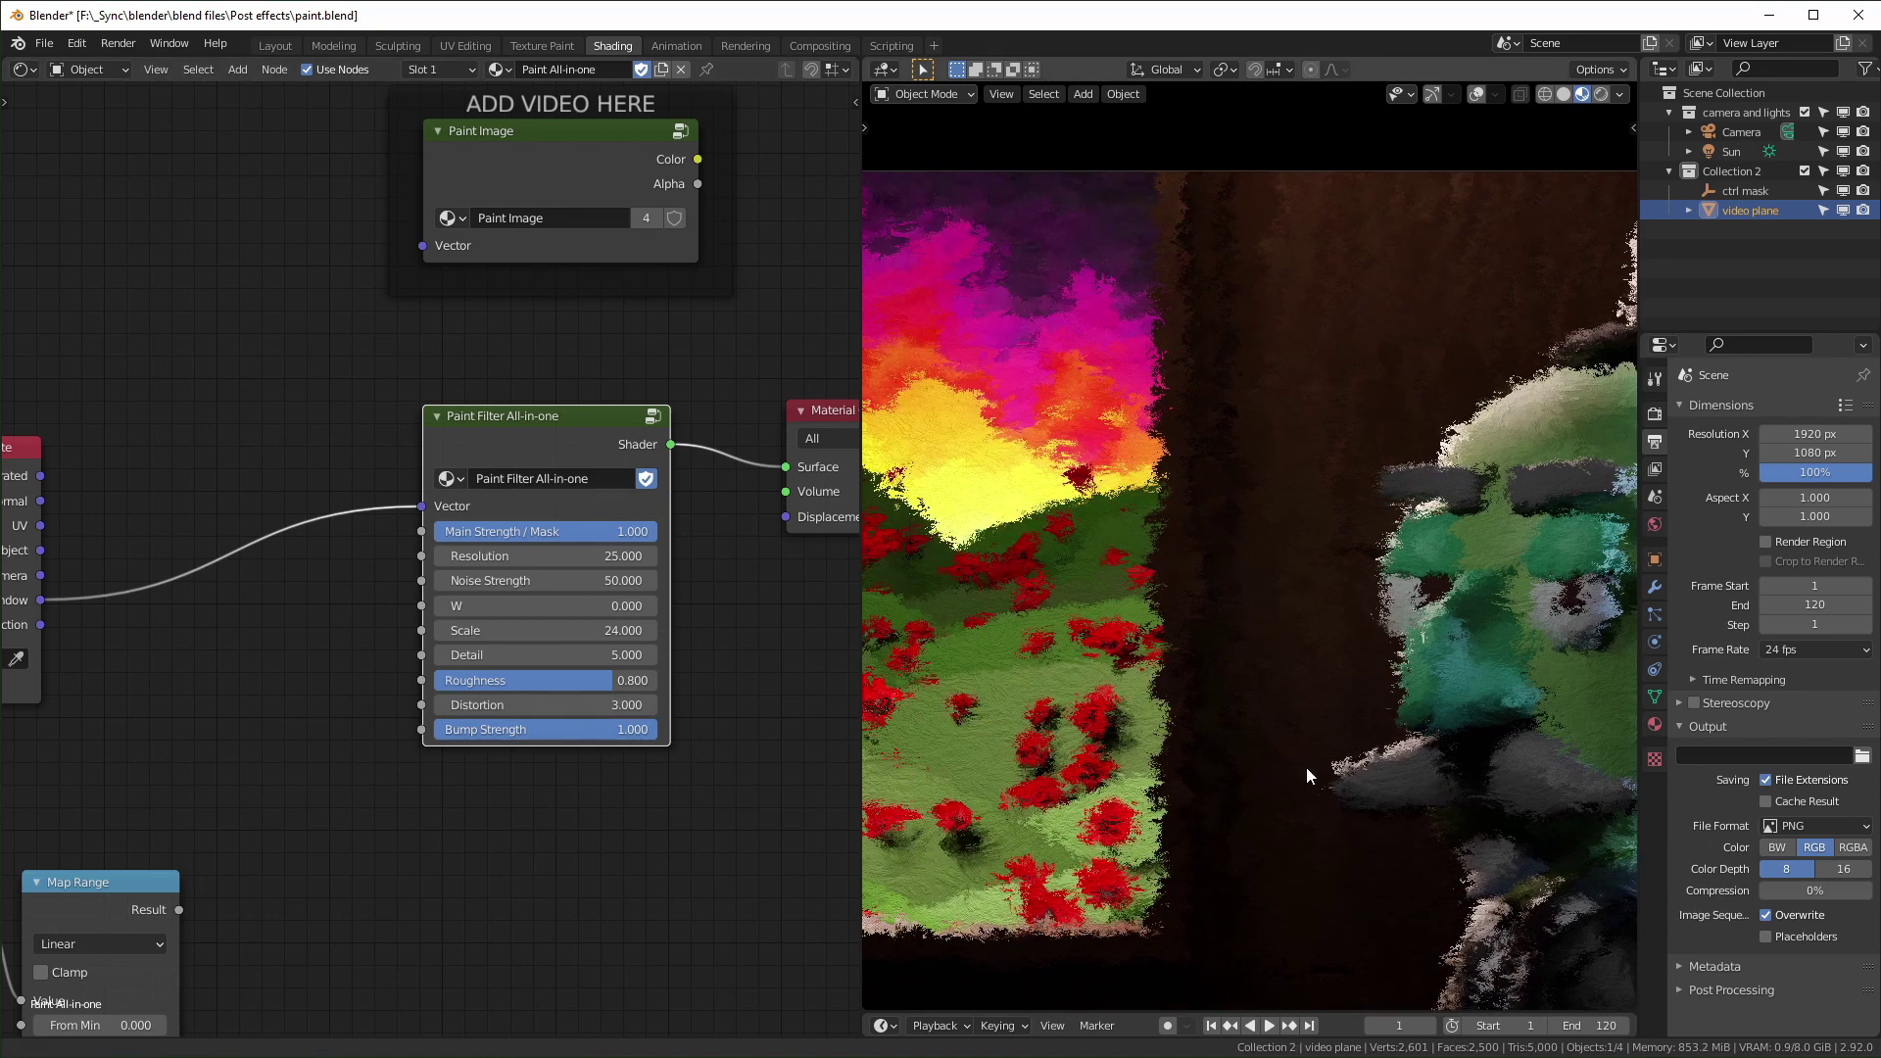
# - Try Detail at 0 with Distortion at about 3.51 on the poppy landscape, and undo both changes
pyautogui.keyDown('shift'); pyautogui.moveTo(1307, 768); pyautogui.dragTo(1531, 735, button='middle'); pyautogui.keyUp('shift')
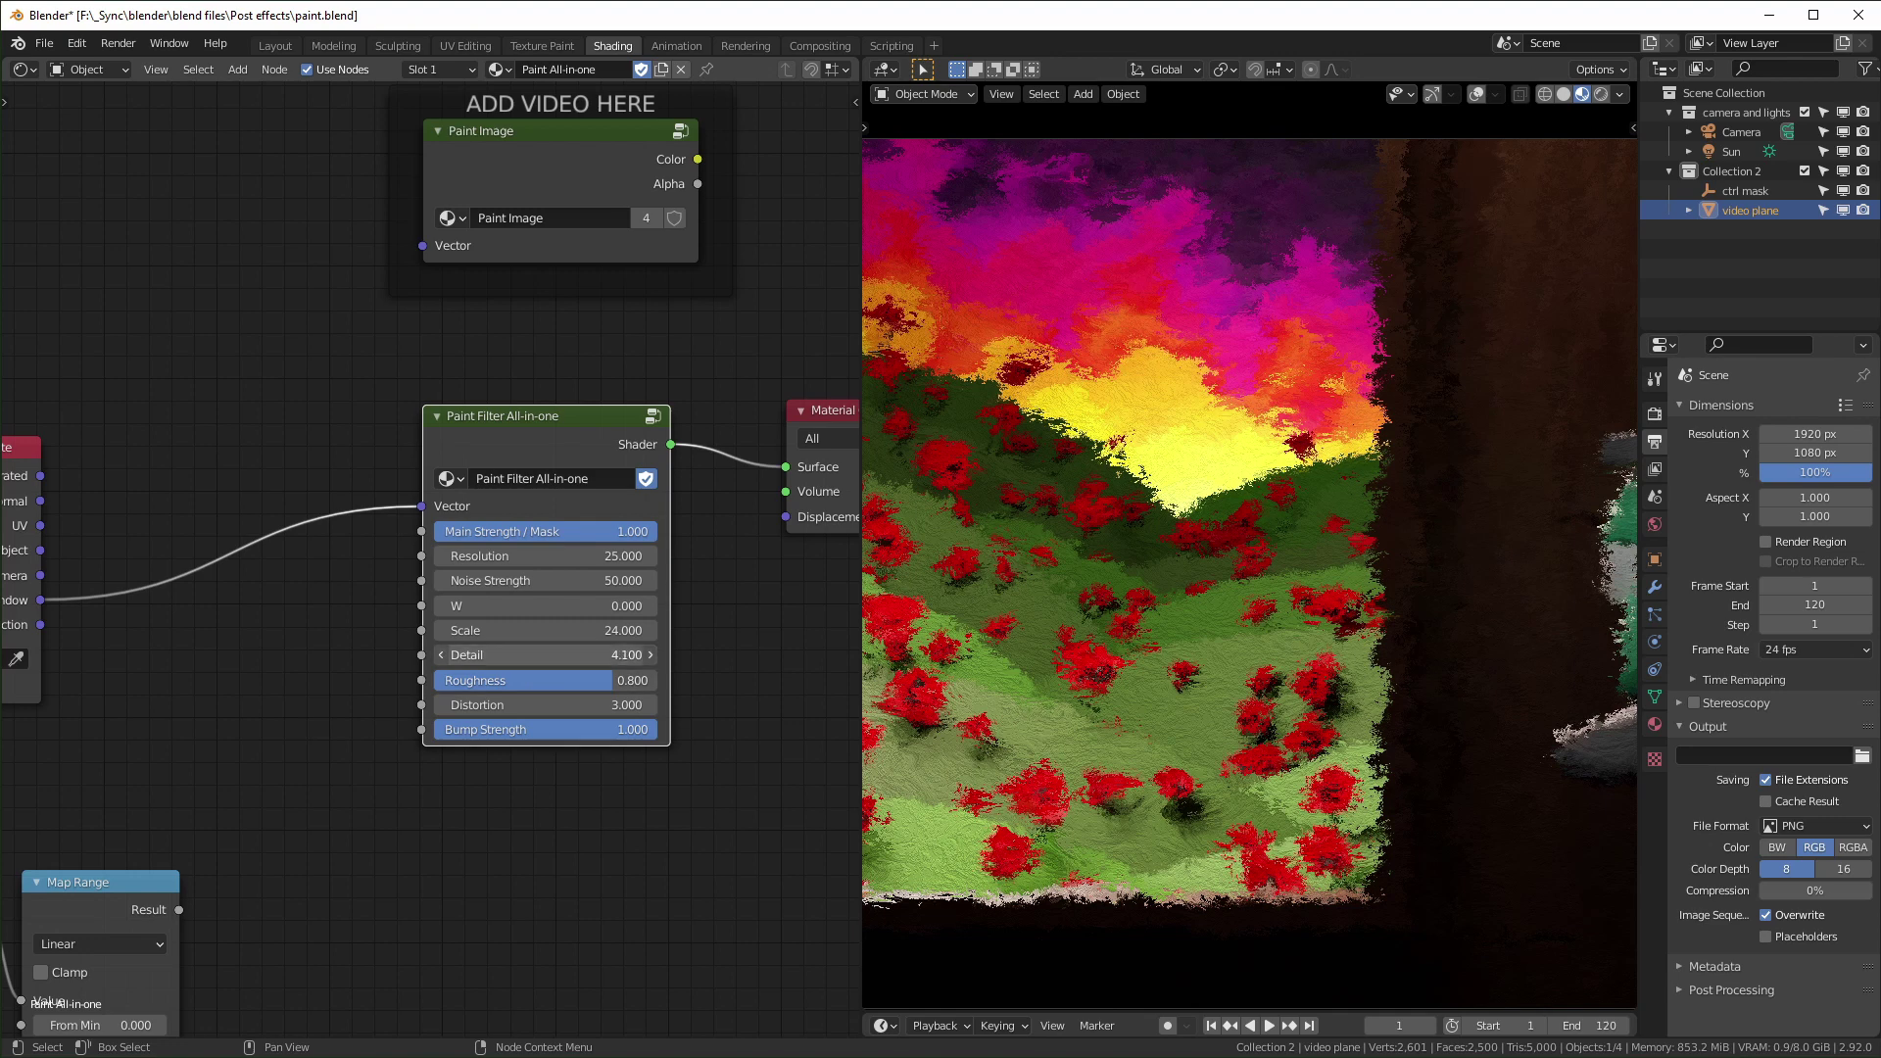
pyautogui.moveTo(546, 655); pyautogui.dragTo(502, 656)
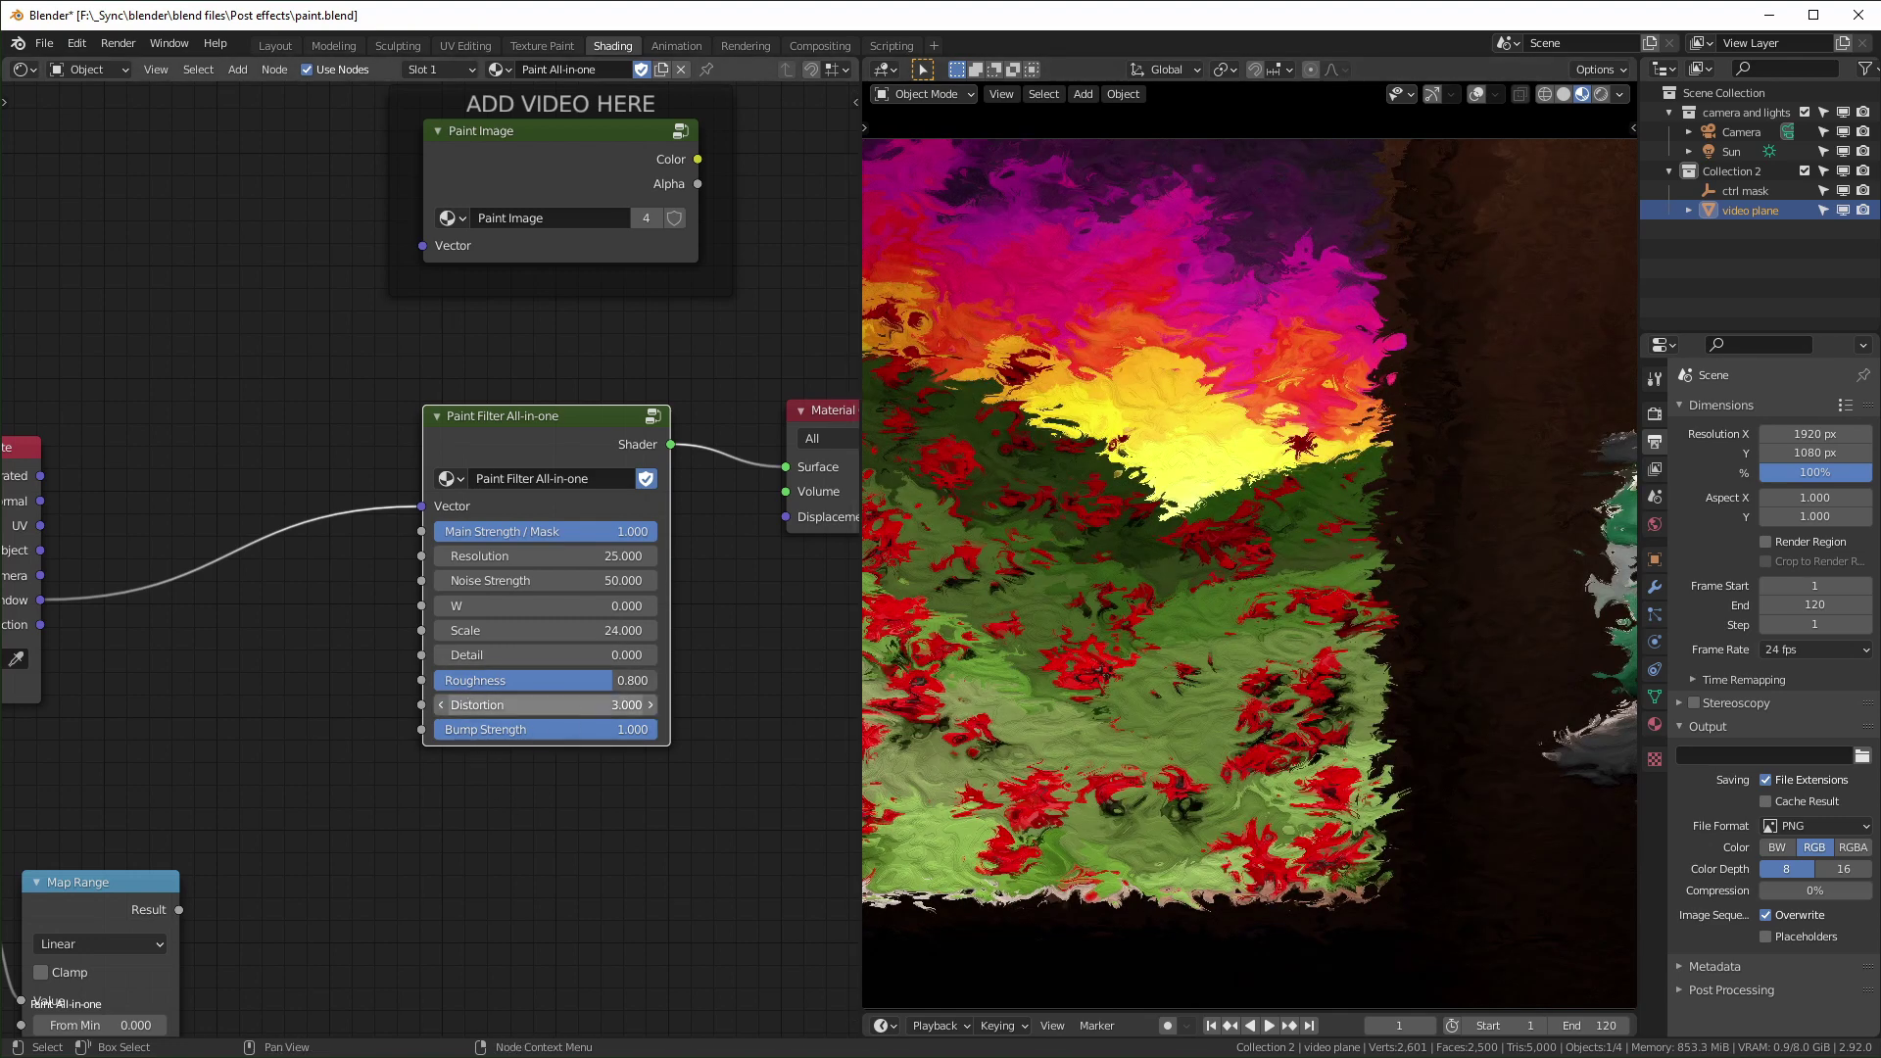
pyautogui.press('BackSpace')
pyautogui.moveTo(573, 704); pyautogui.dragTo(721, 705)
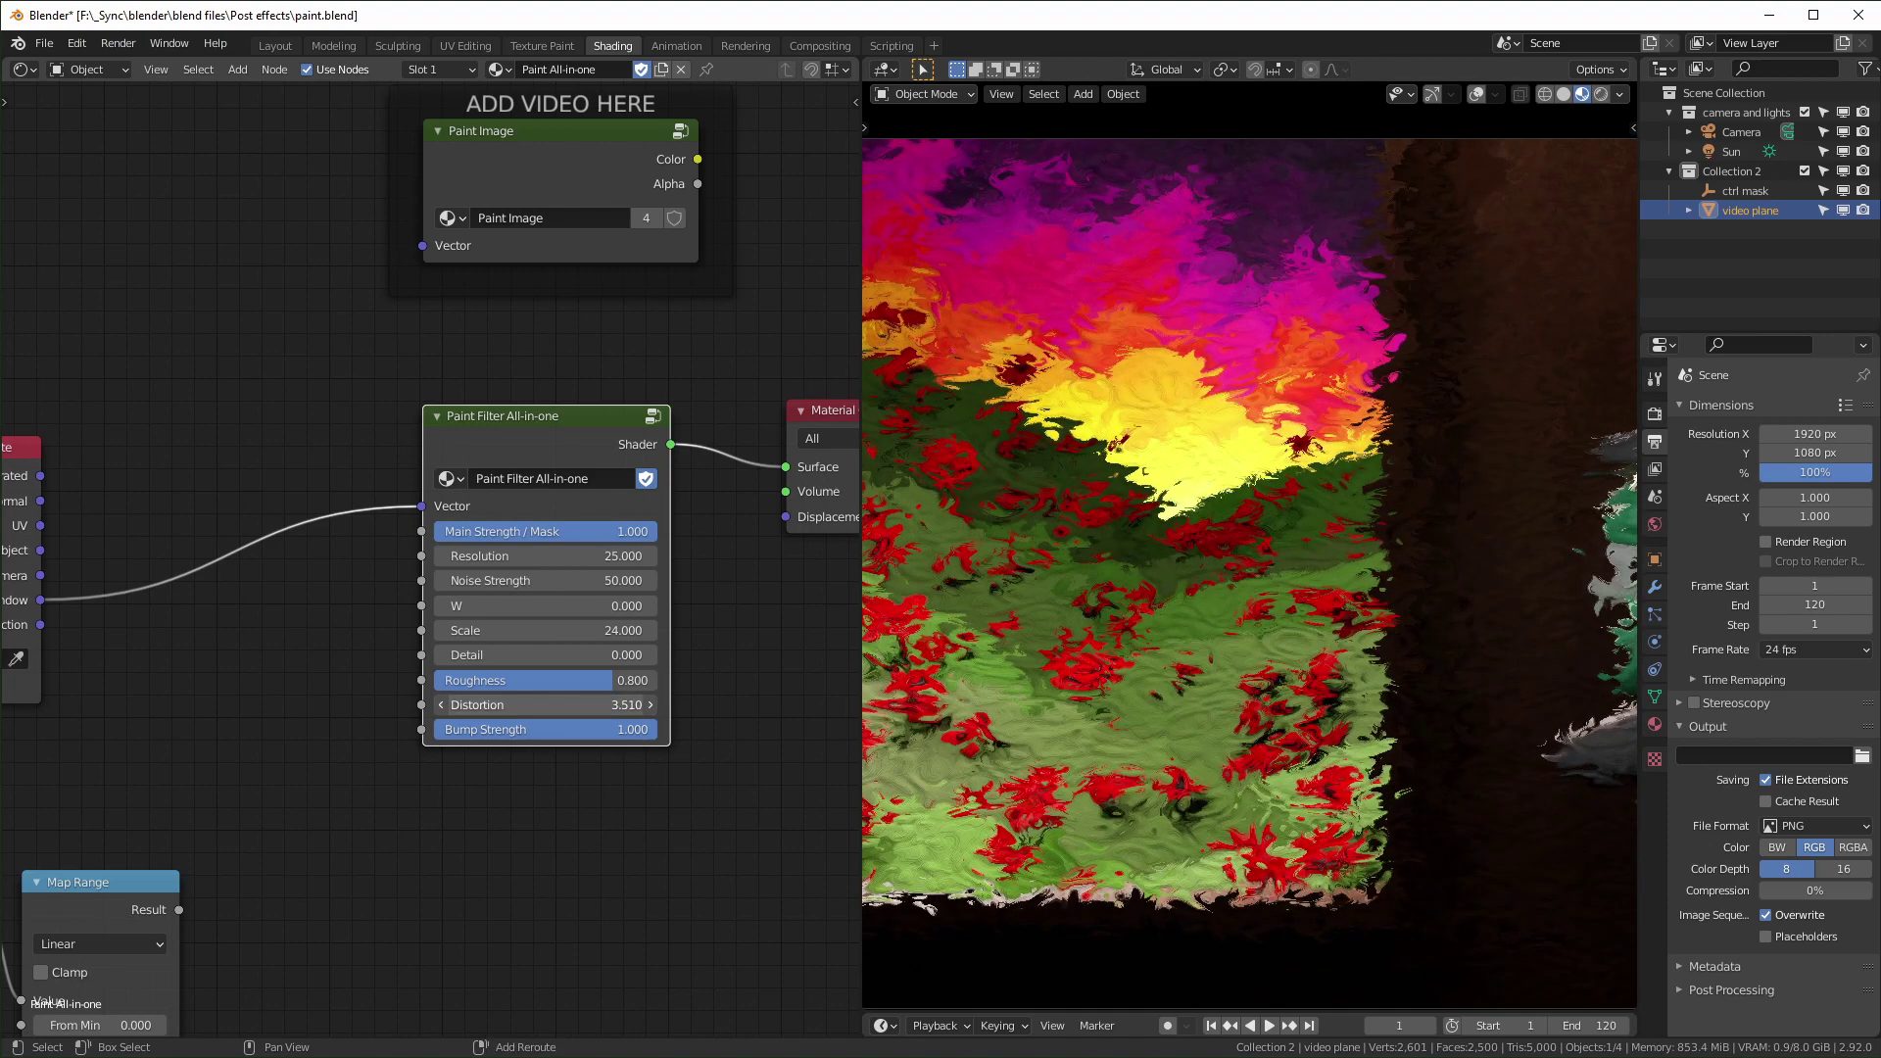
pyautogui.hotkey('ctrl', 'z')
pyautogui.hotkey('ctrl', 'z')
pyautogui.hotkey('ctrl', 'z')
# - Set the paint filter's Bump Strength to 0 while viewing the character's face up close
pyautogui.scroll(-1, 1416, 692)
pyautogui.scroll(-2, 1415, 692)
pyautogui.keyDown('shift'); pyautogui.moveTo(1535, 649); pyautogui.dragTo(1209, 657, button='middle'); pyautogui.keyUp('shift')
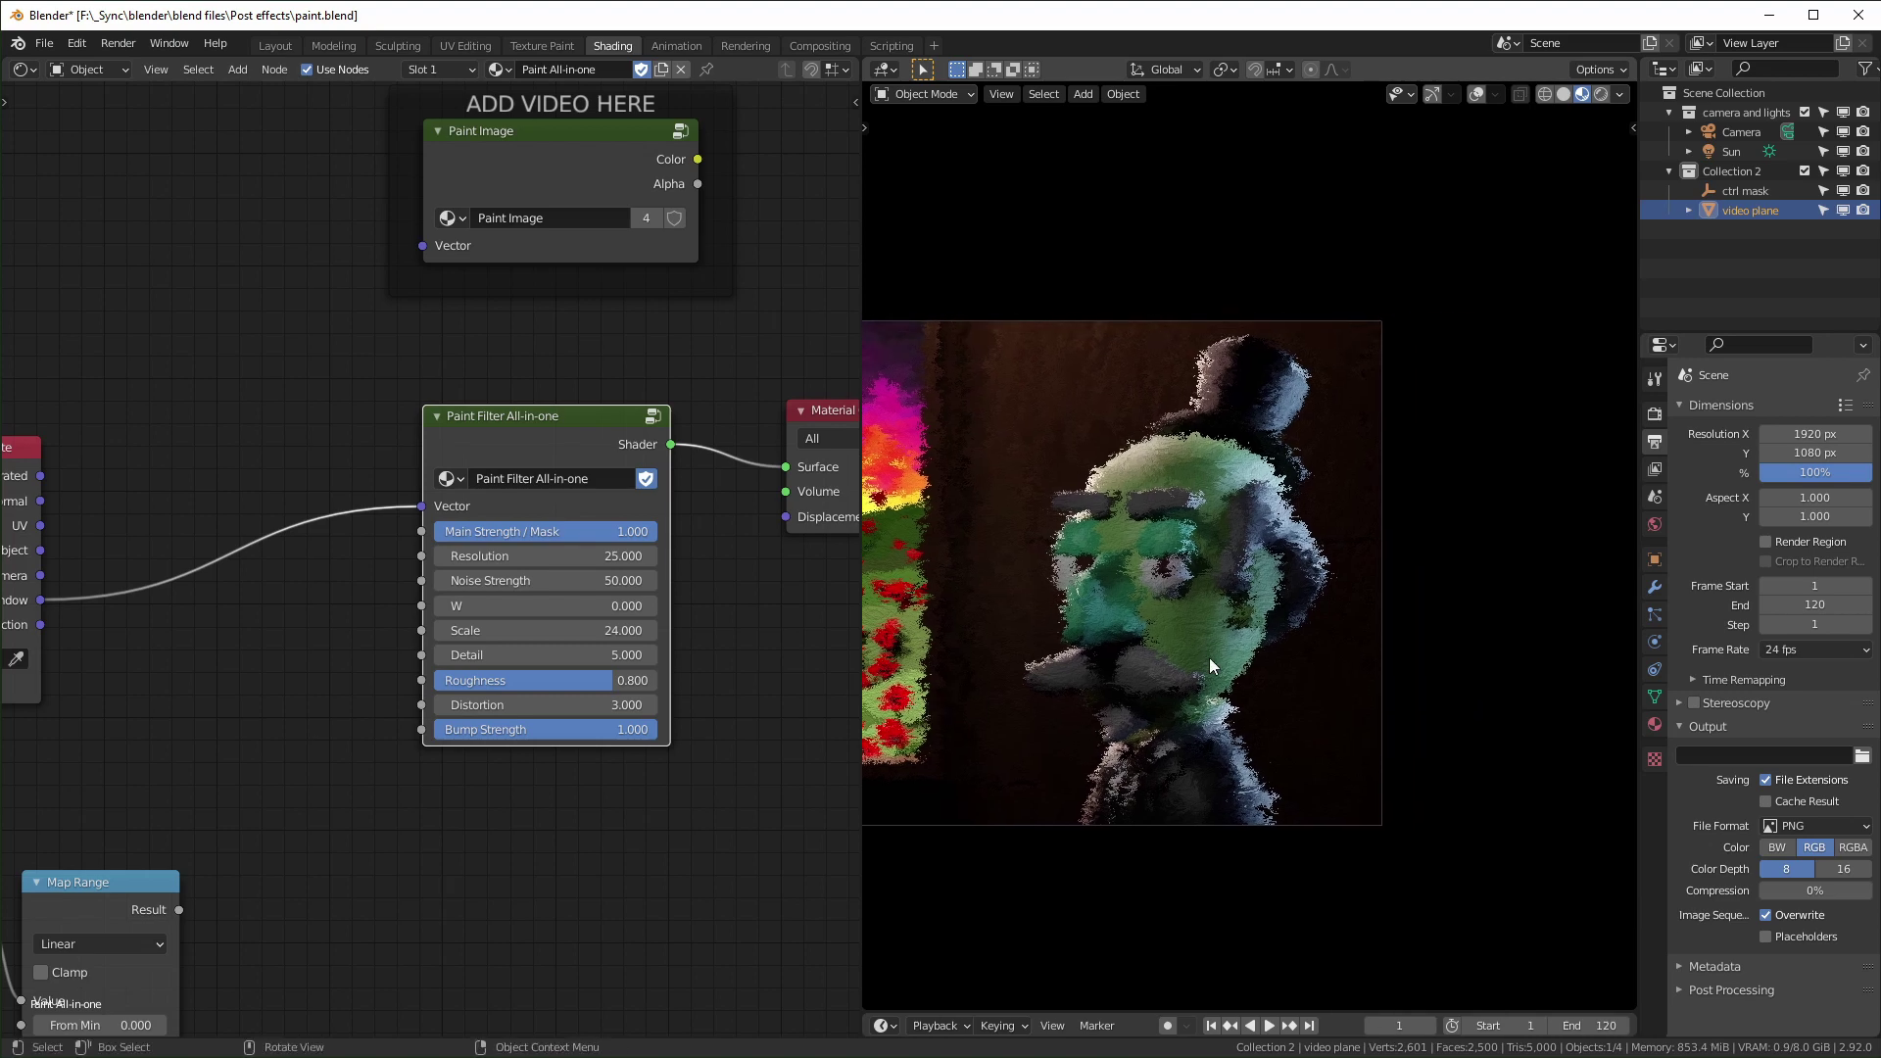
pyautogui.scroll(10, 1211, 667)
pyautogui.keyDown('shift'); pyautogui.moveTo(1307, 596); pyautogui.dragTo(1455, 449, button='middle'); pyautogui.keyUp('shift')
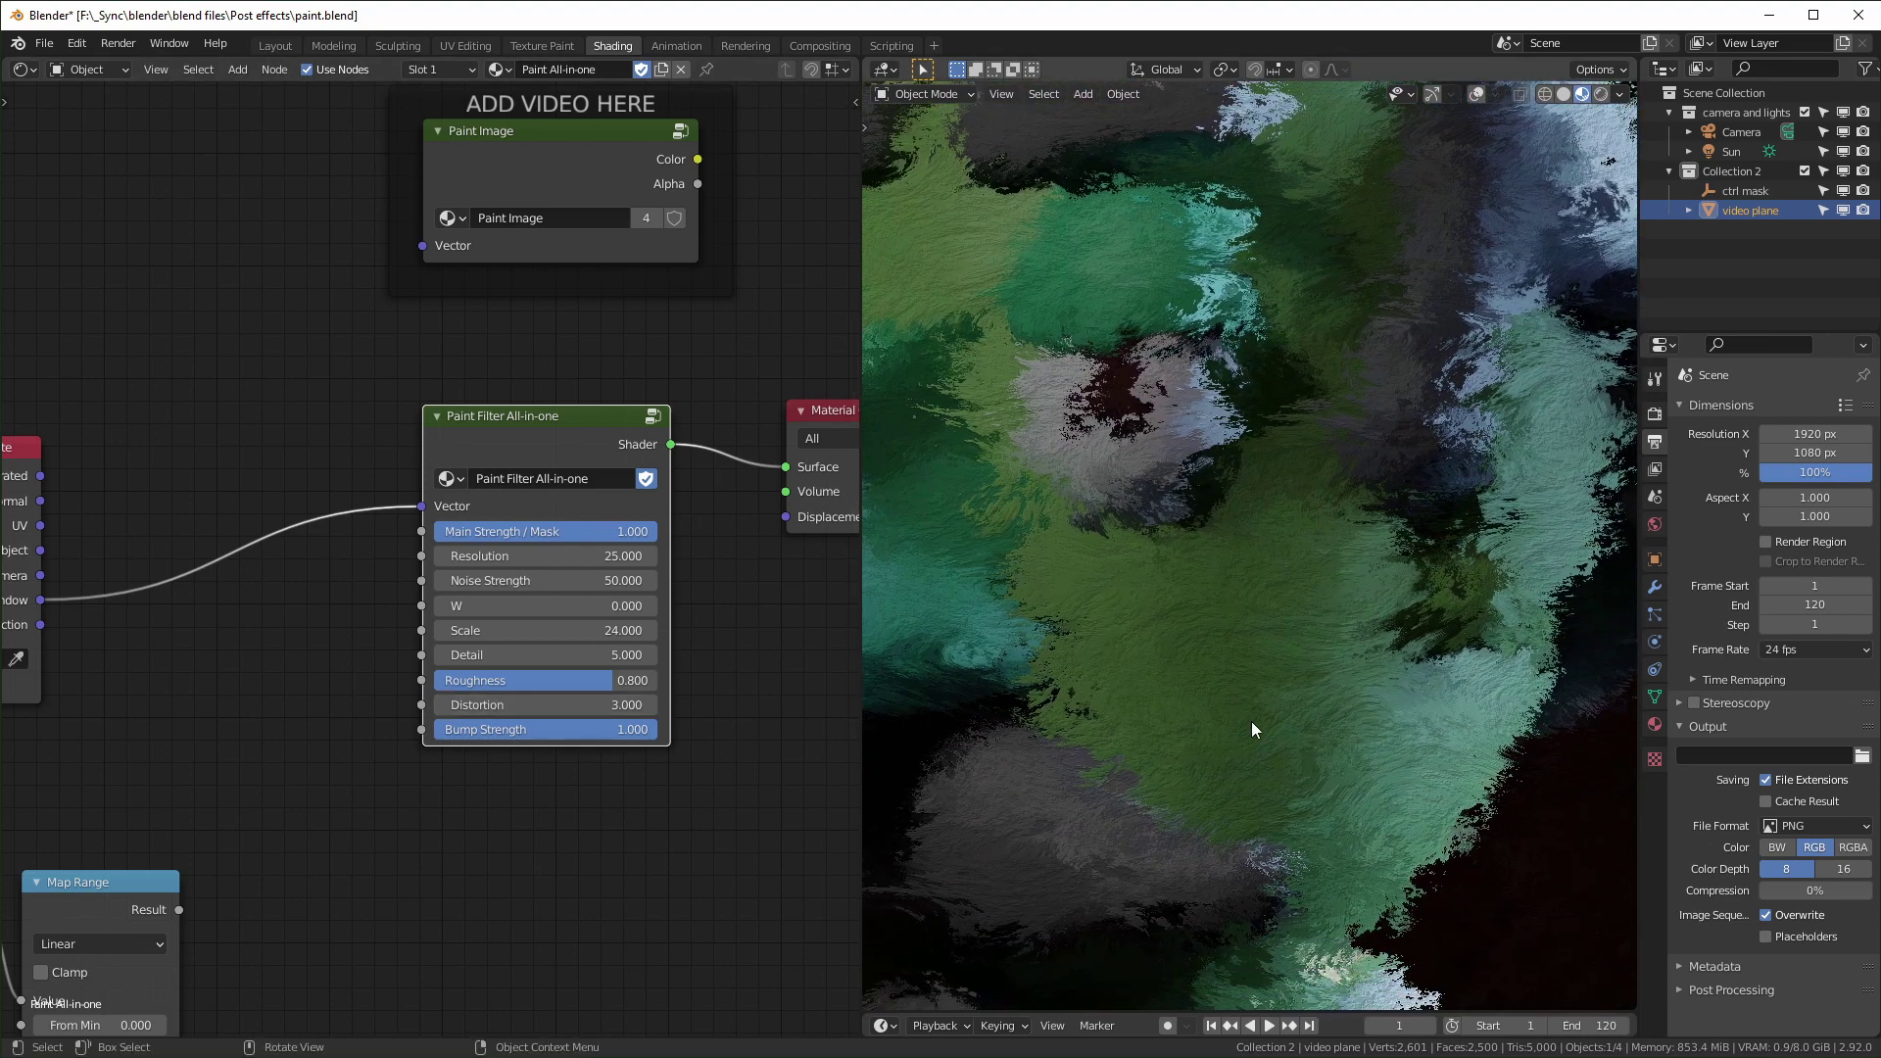
pyautogui.moveTo(627, 729); pyautogui.dragTo(436, 729)
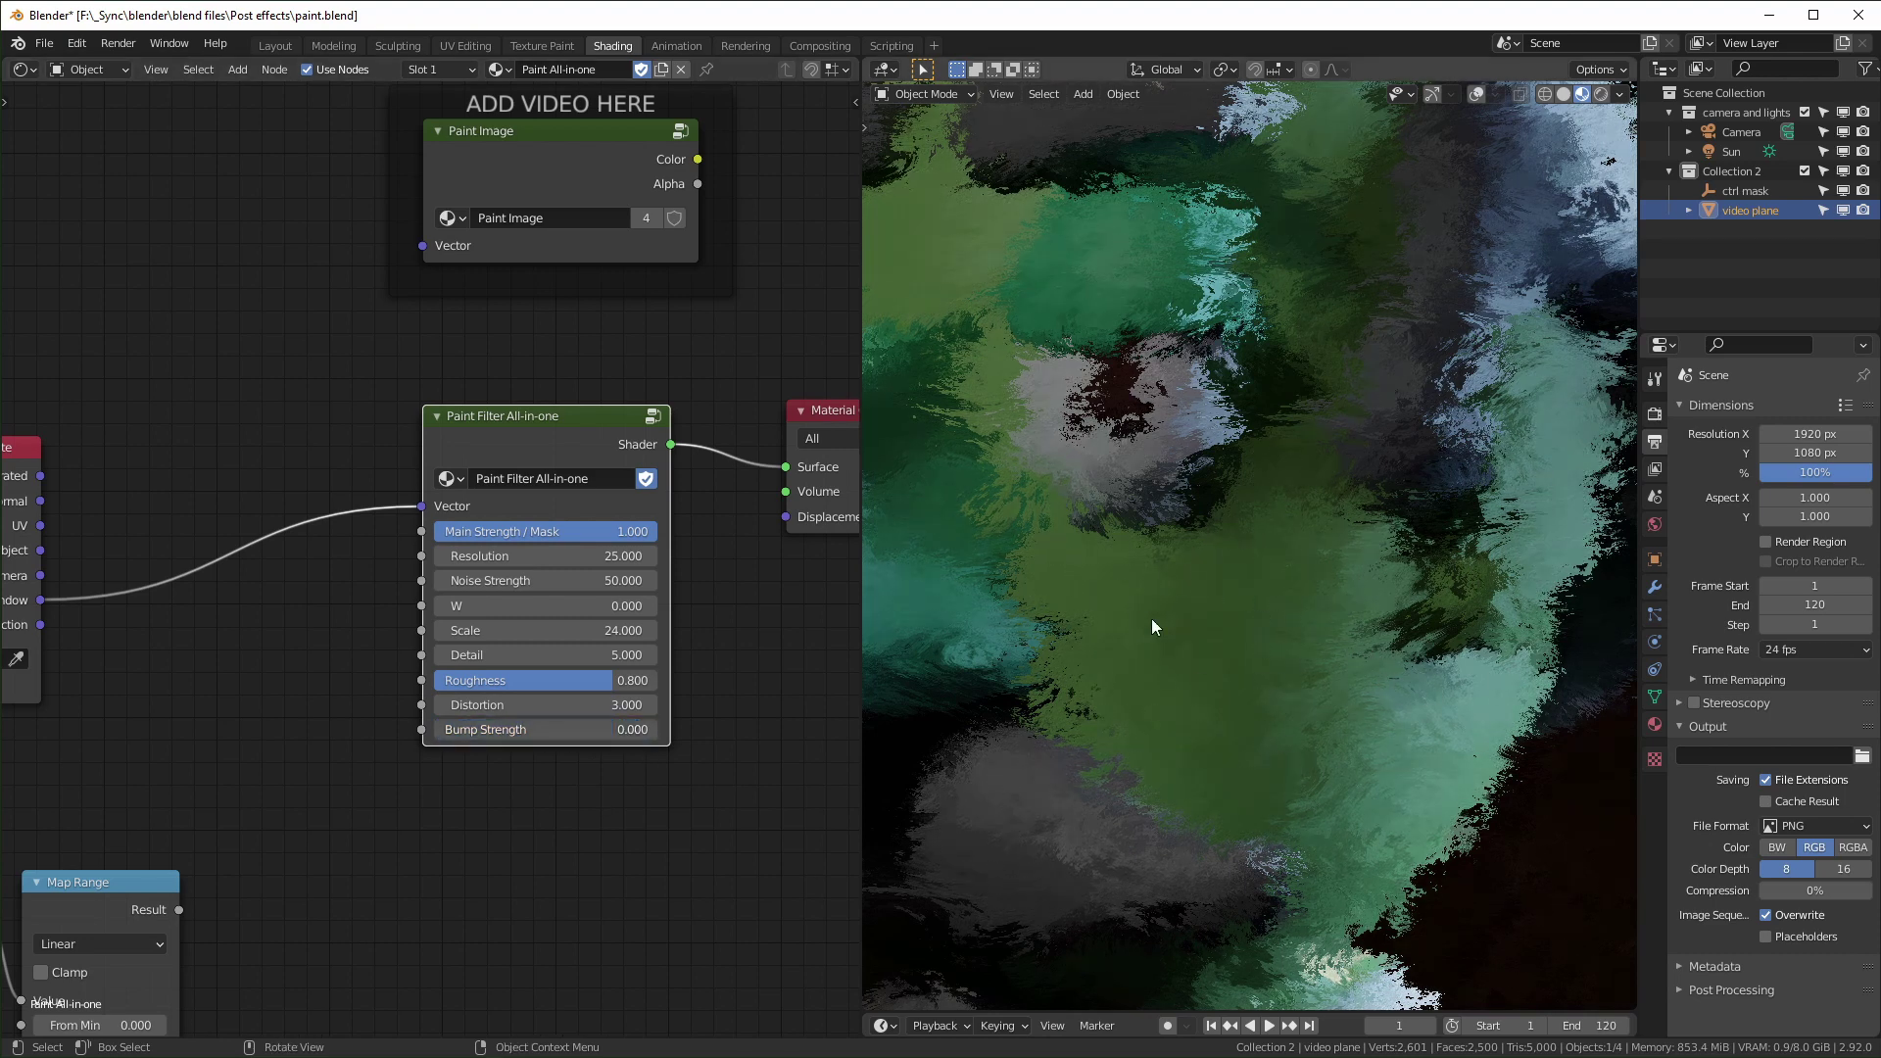
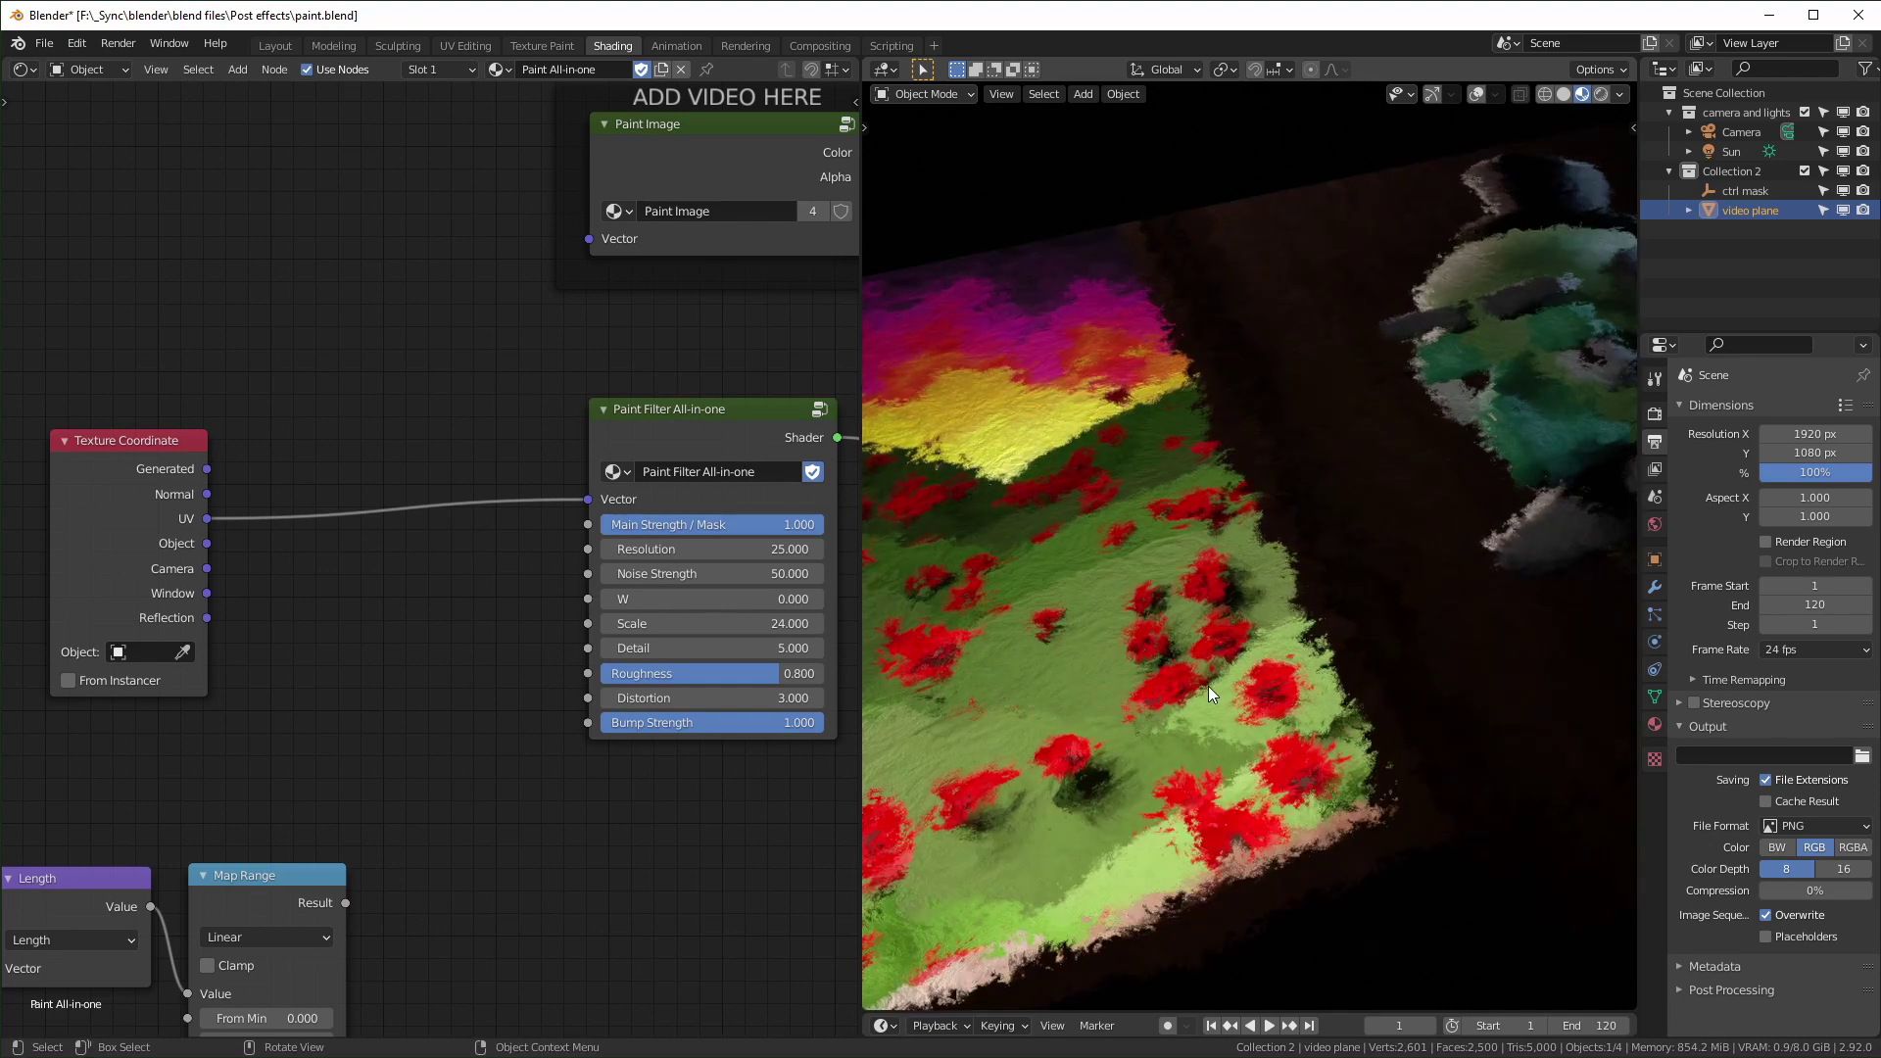
# - Disable Scene World in the viewport shading and examine the painted plane's surface relief from a low angle
pyautogui.click(1620, 94)
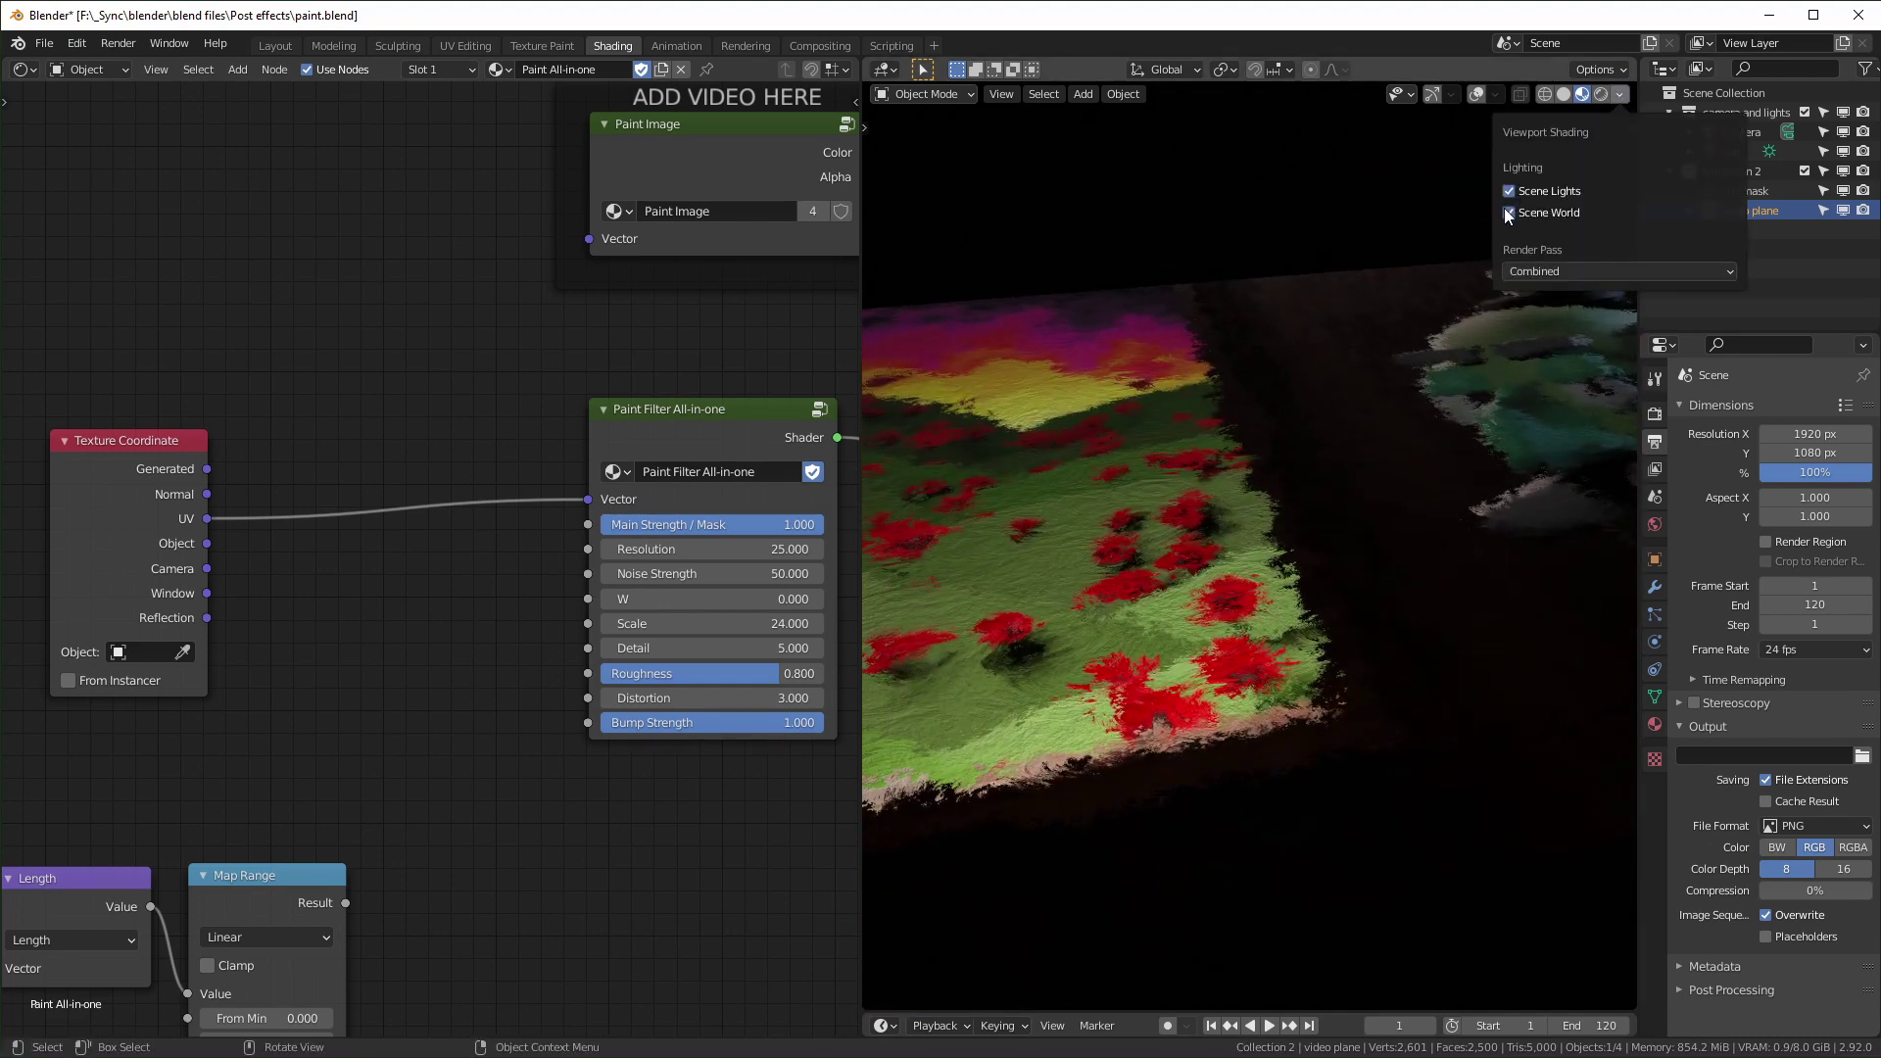
pyautogui.click(1505, 210)
pyautogui.moveTo(1189, 638)
pyautogui.mouseDown(button='middle')
pyautogui.moveTo(1368, 578)
pyautogui.moveTo(1456, 596)
pyautogui.moveTo(1389, 600)
pyautogui.moveTo(1399, 676)
pyautogui.mouseUp(button='middle')
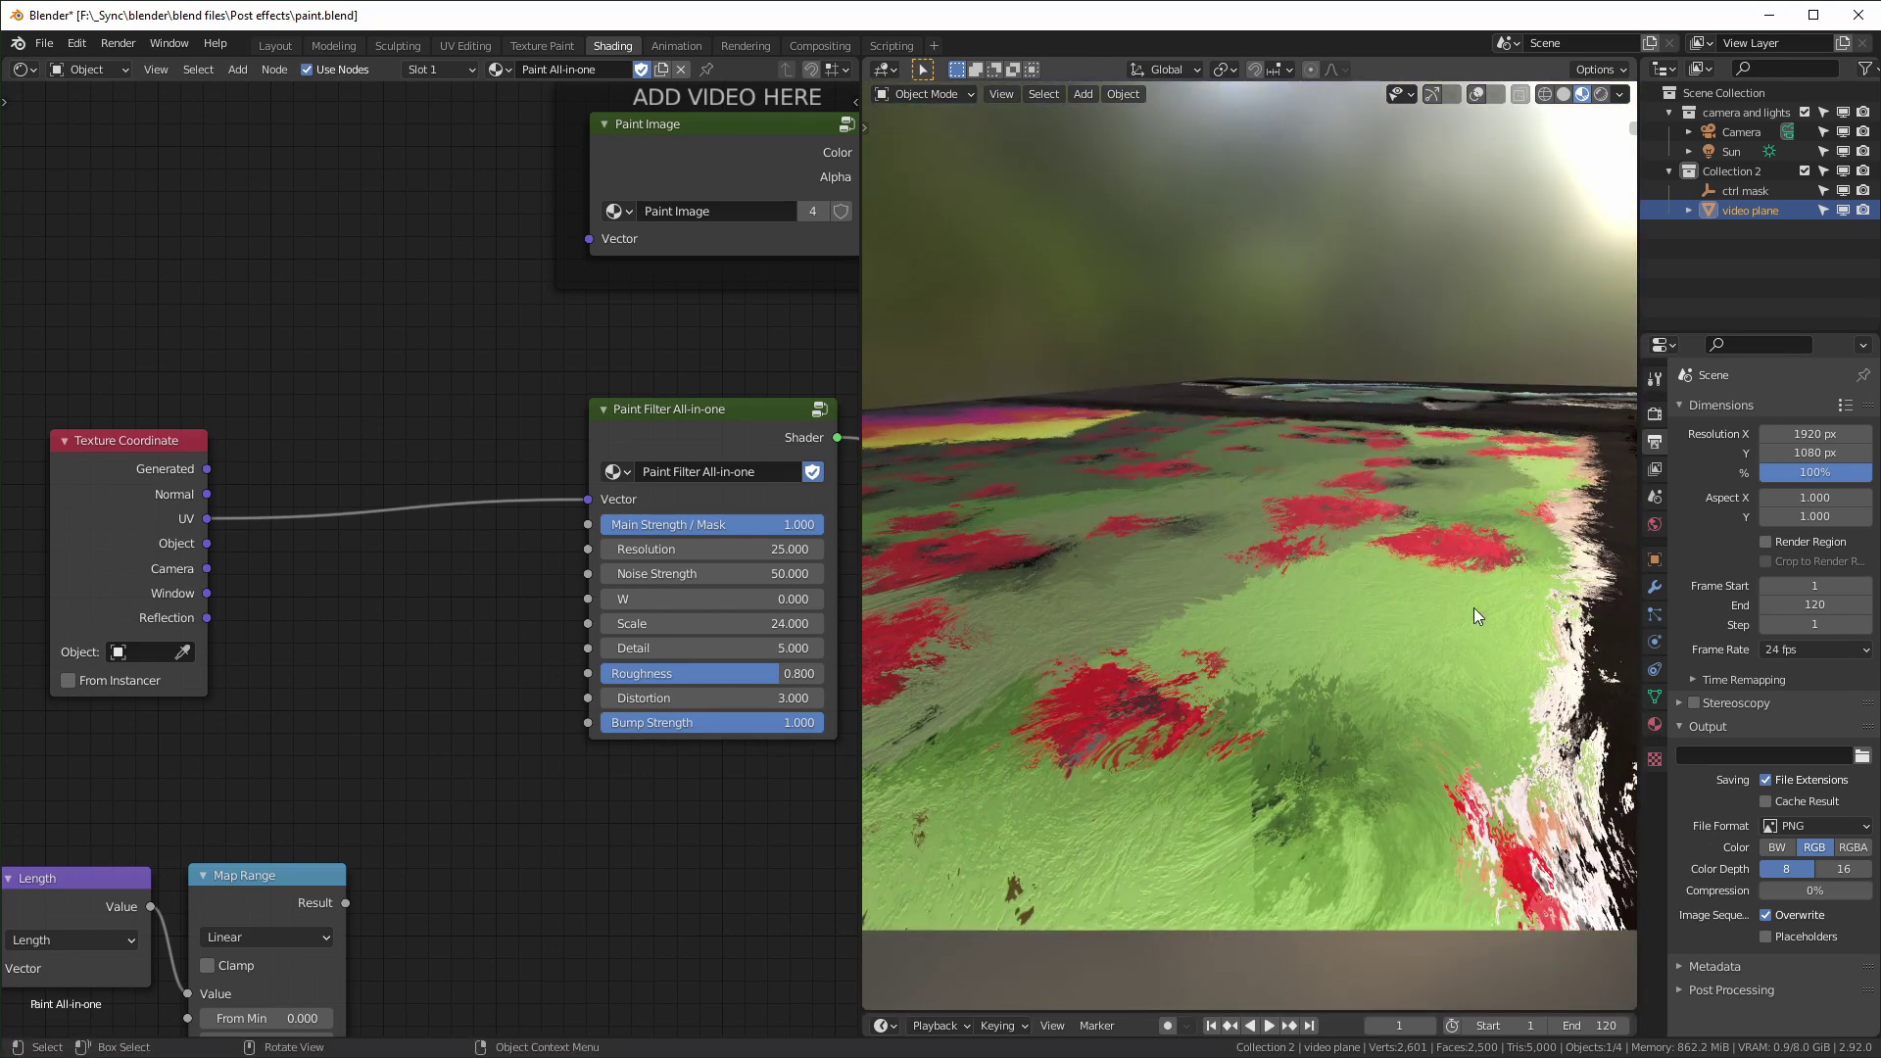
pyautogui.moveTo(1477, 615)
pyautogui.mouseDown(button='middle')
pyautogui.moveTo(1168, 639)
pyautogui.moveTo(1362, 686)
pyautogui.moveTo(1323, 689)
pyautogui.mouseUp(button='middle')
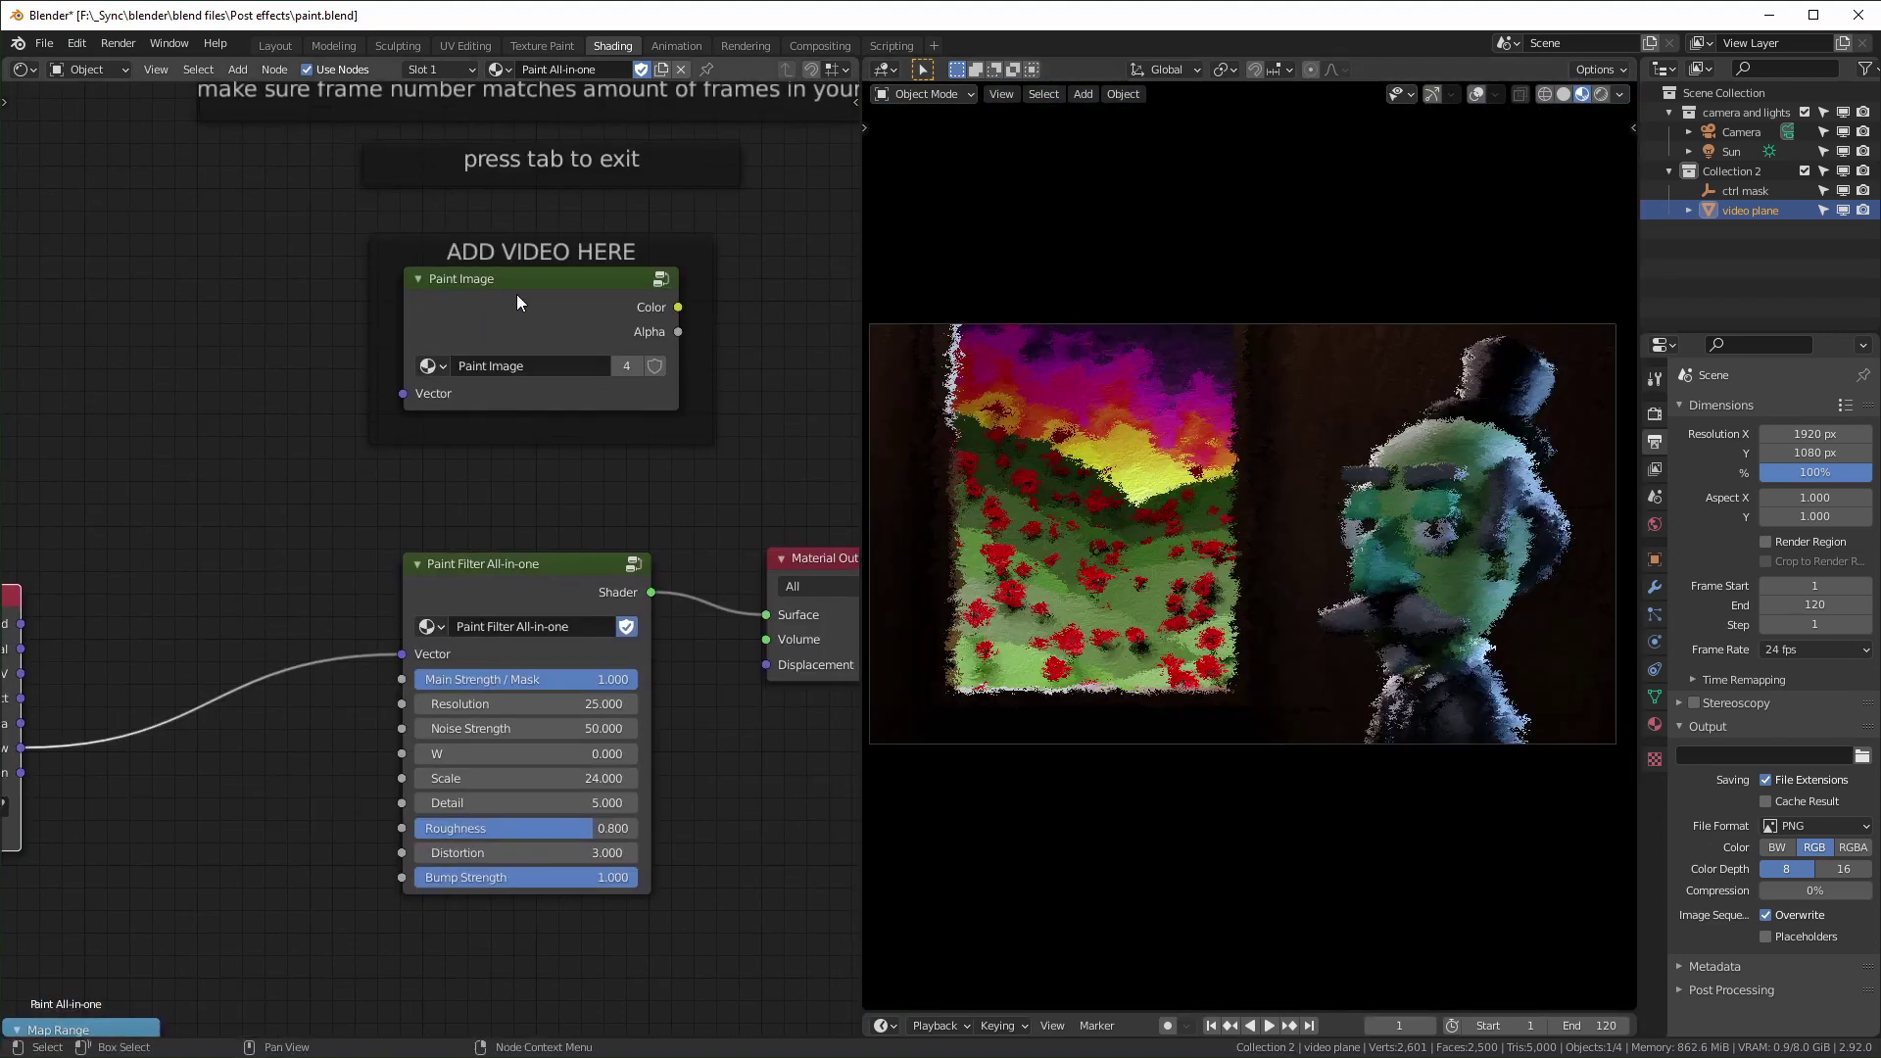
# - Enter the Paint Image node group in the ADD VIDEO HERE frame and load bulk0001-0300.mp4 into its image texture node
pyautogui.click(500, 305)
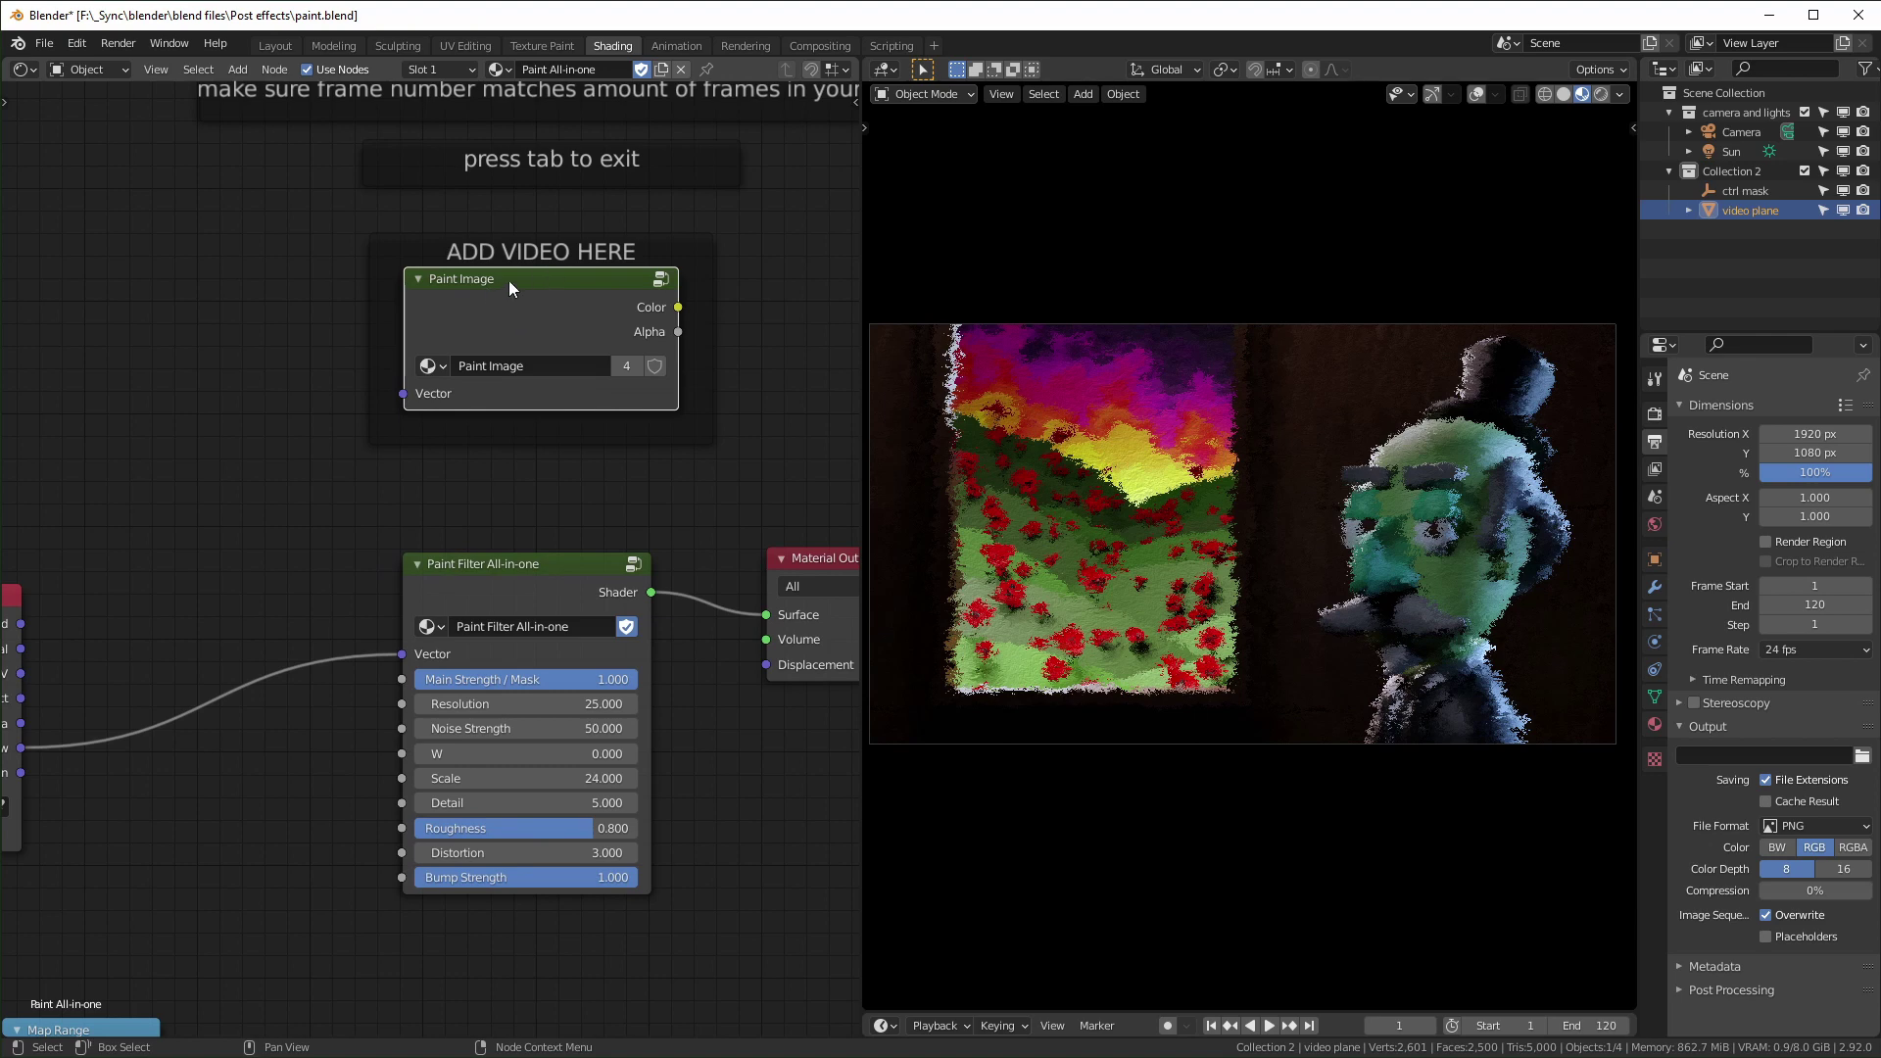
pyautogui.press('Tab')
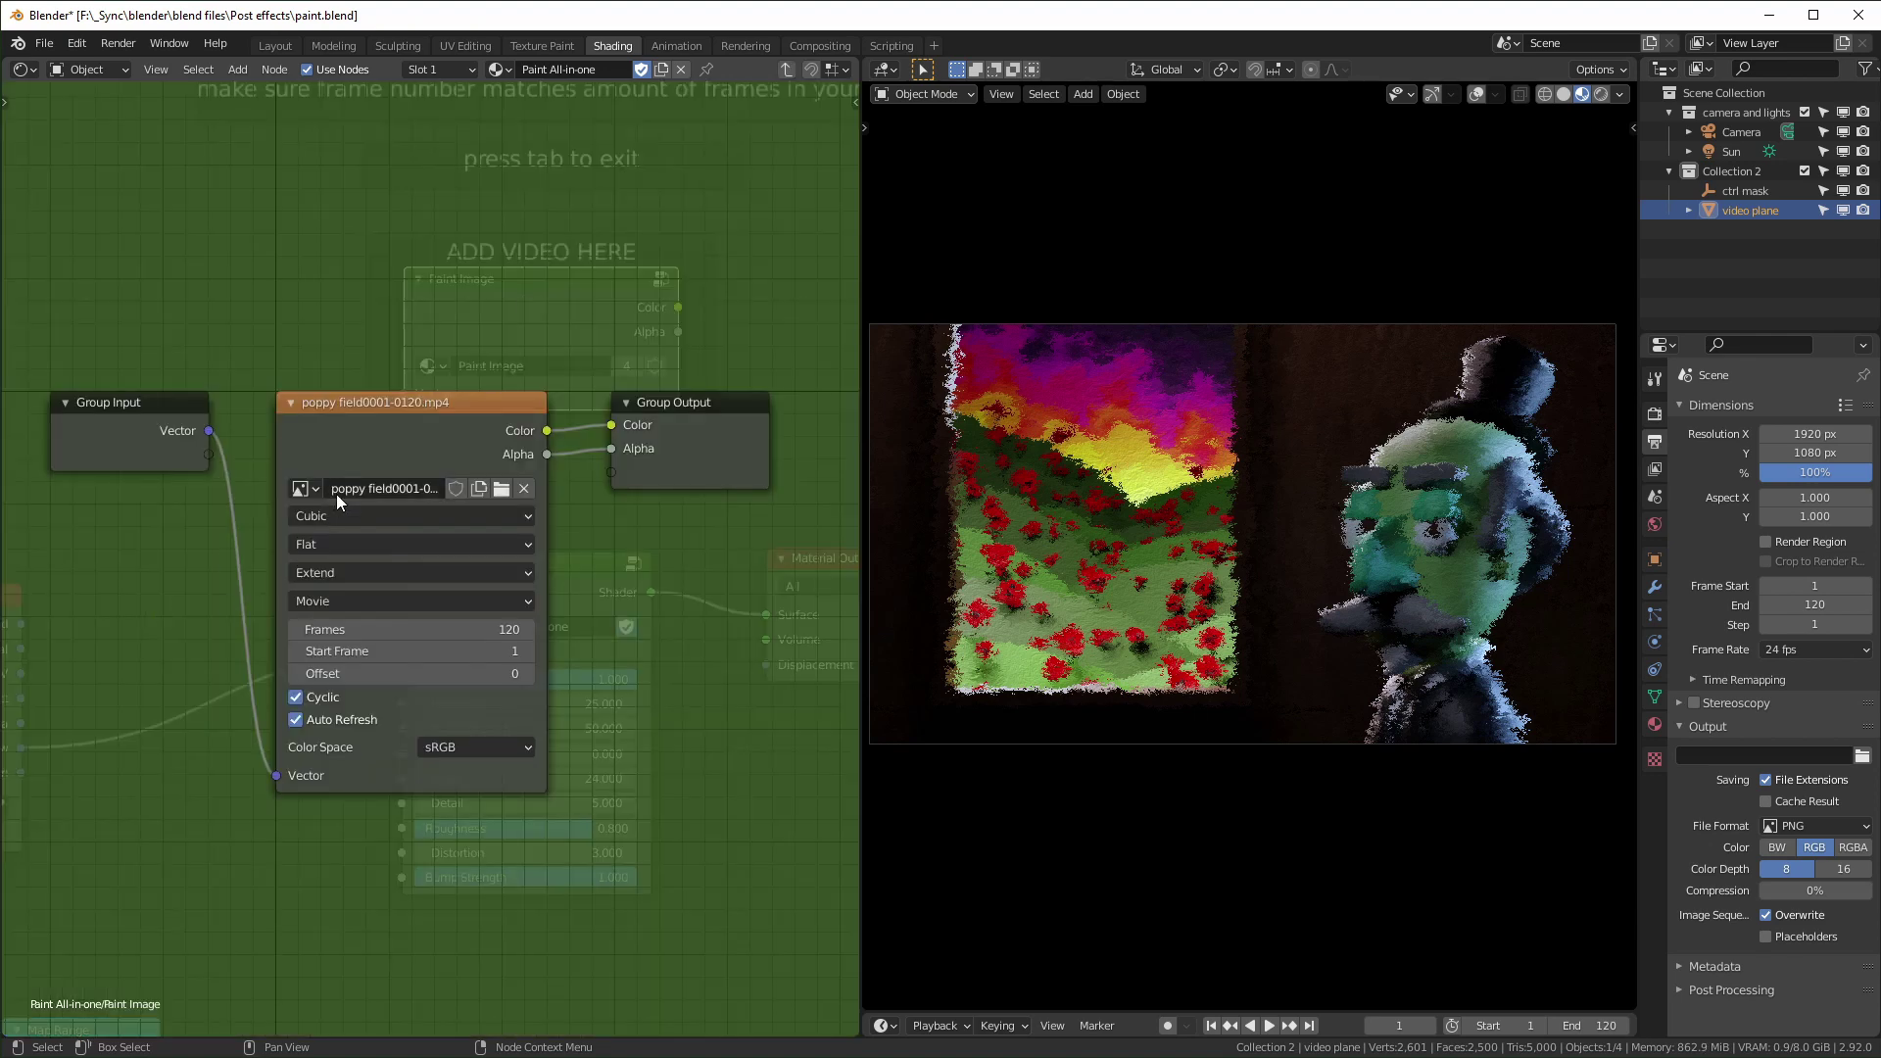
pyautogui.click(441, 447)
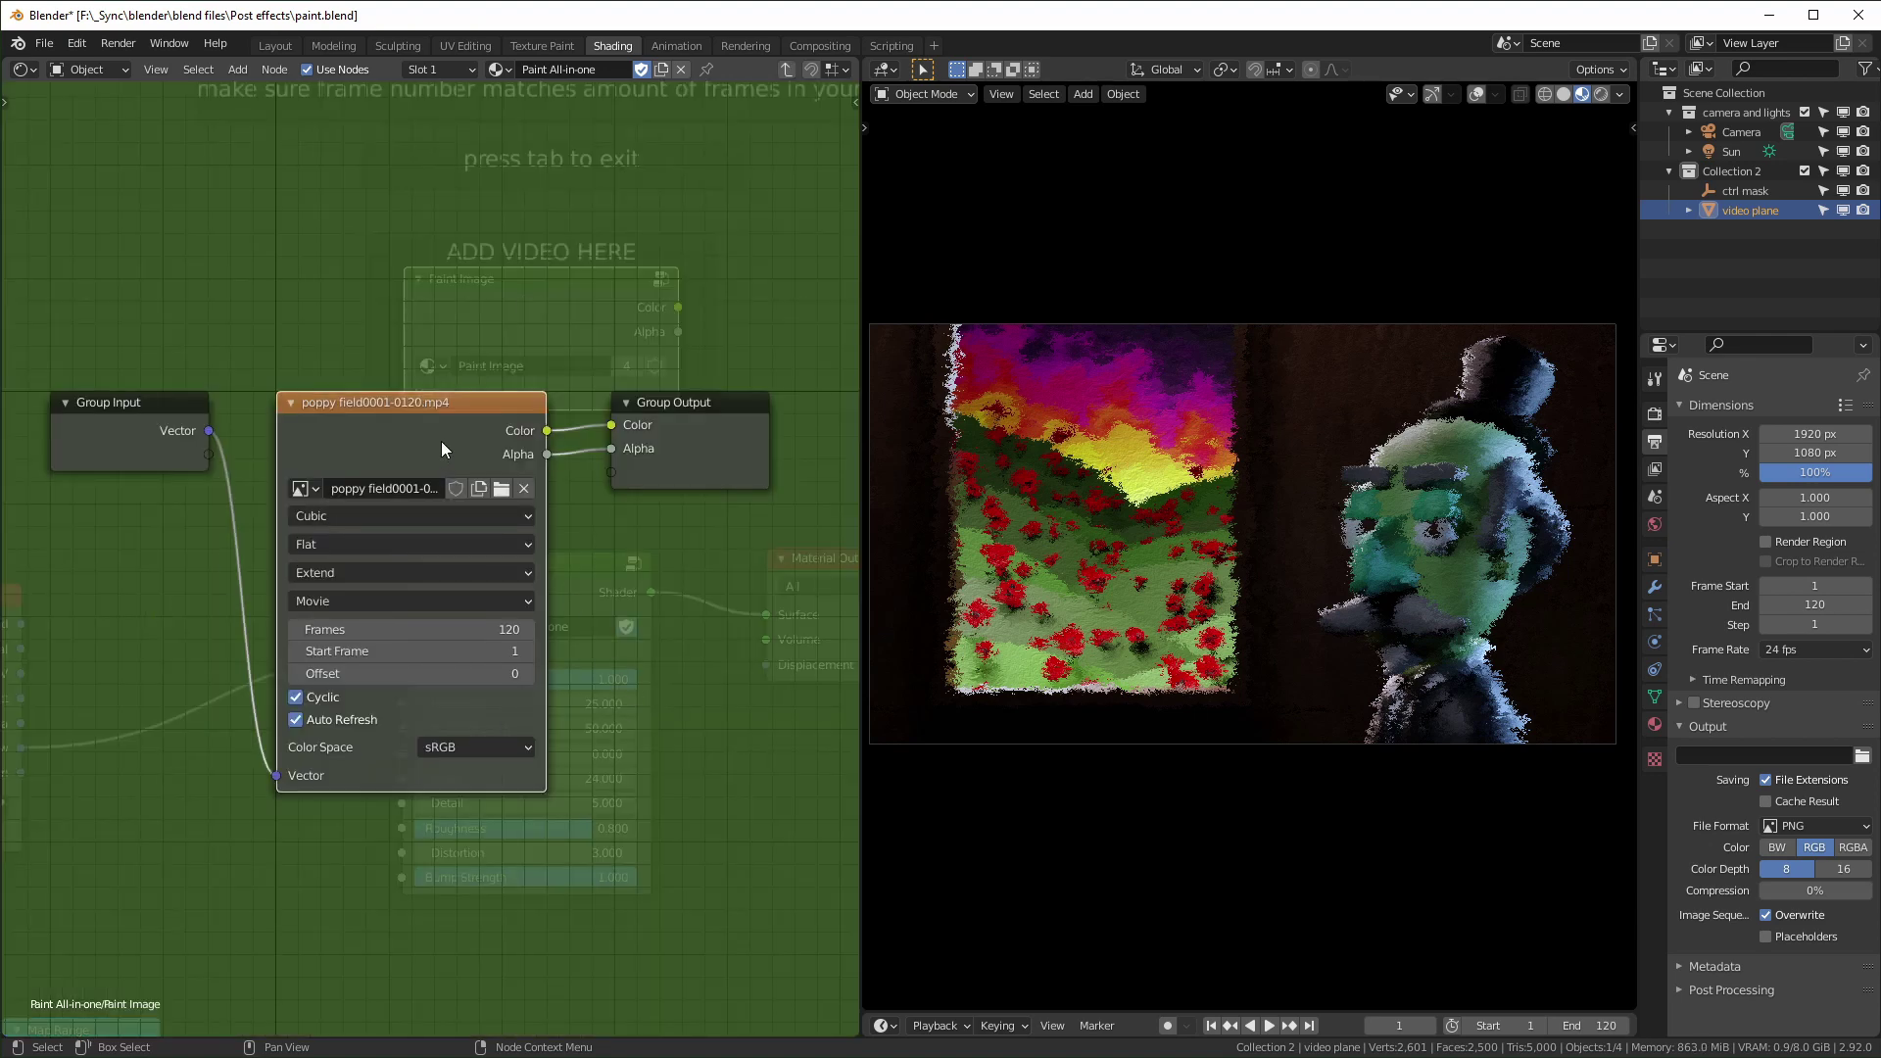
pyautogui.click(504, 489)
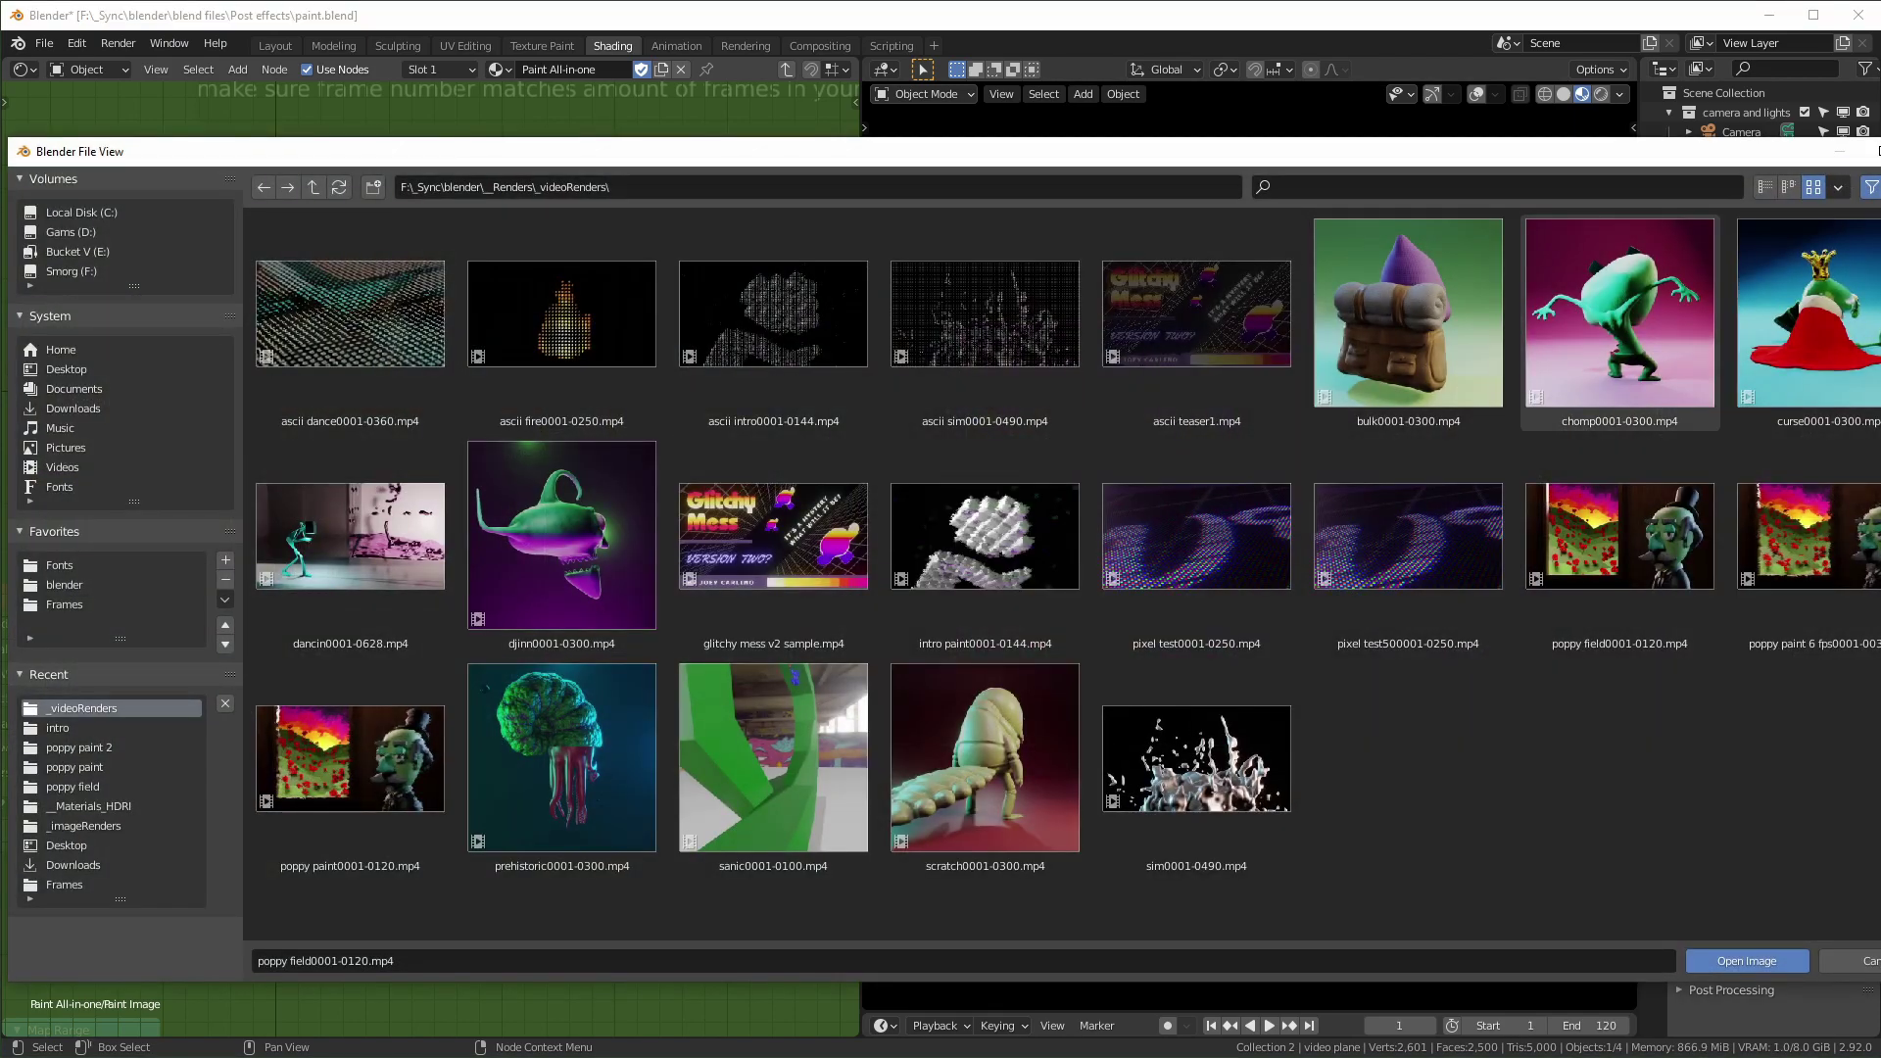
pyautogui.press('Escape')
pyautogui.click(502, 489)
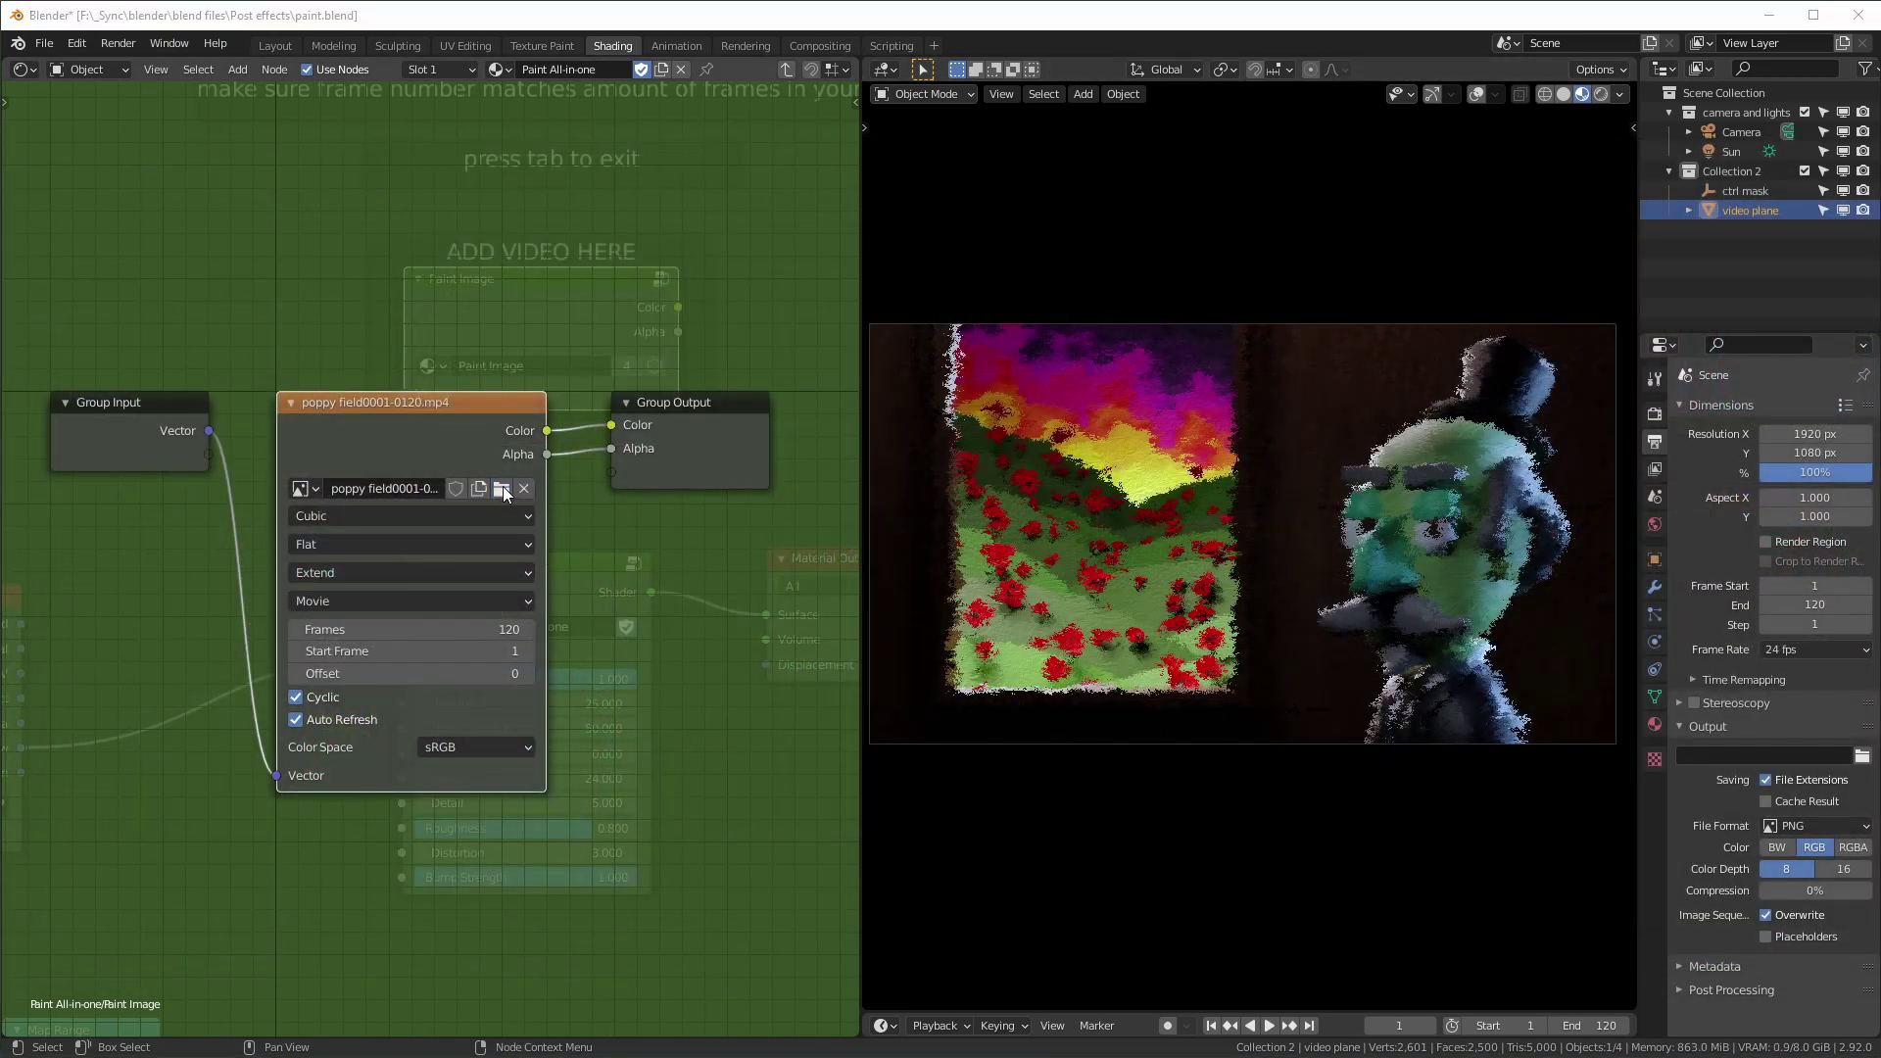
pyautogui.click(503, 487)
pyautogui.click(1448, 326)
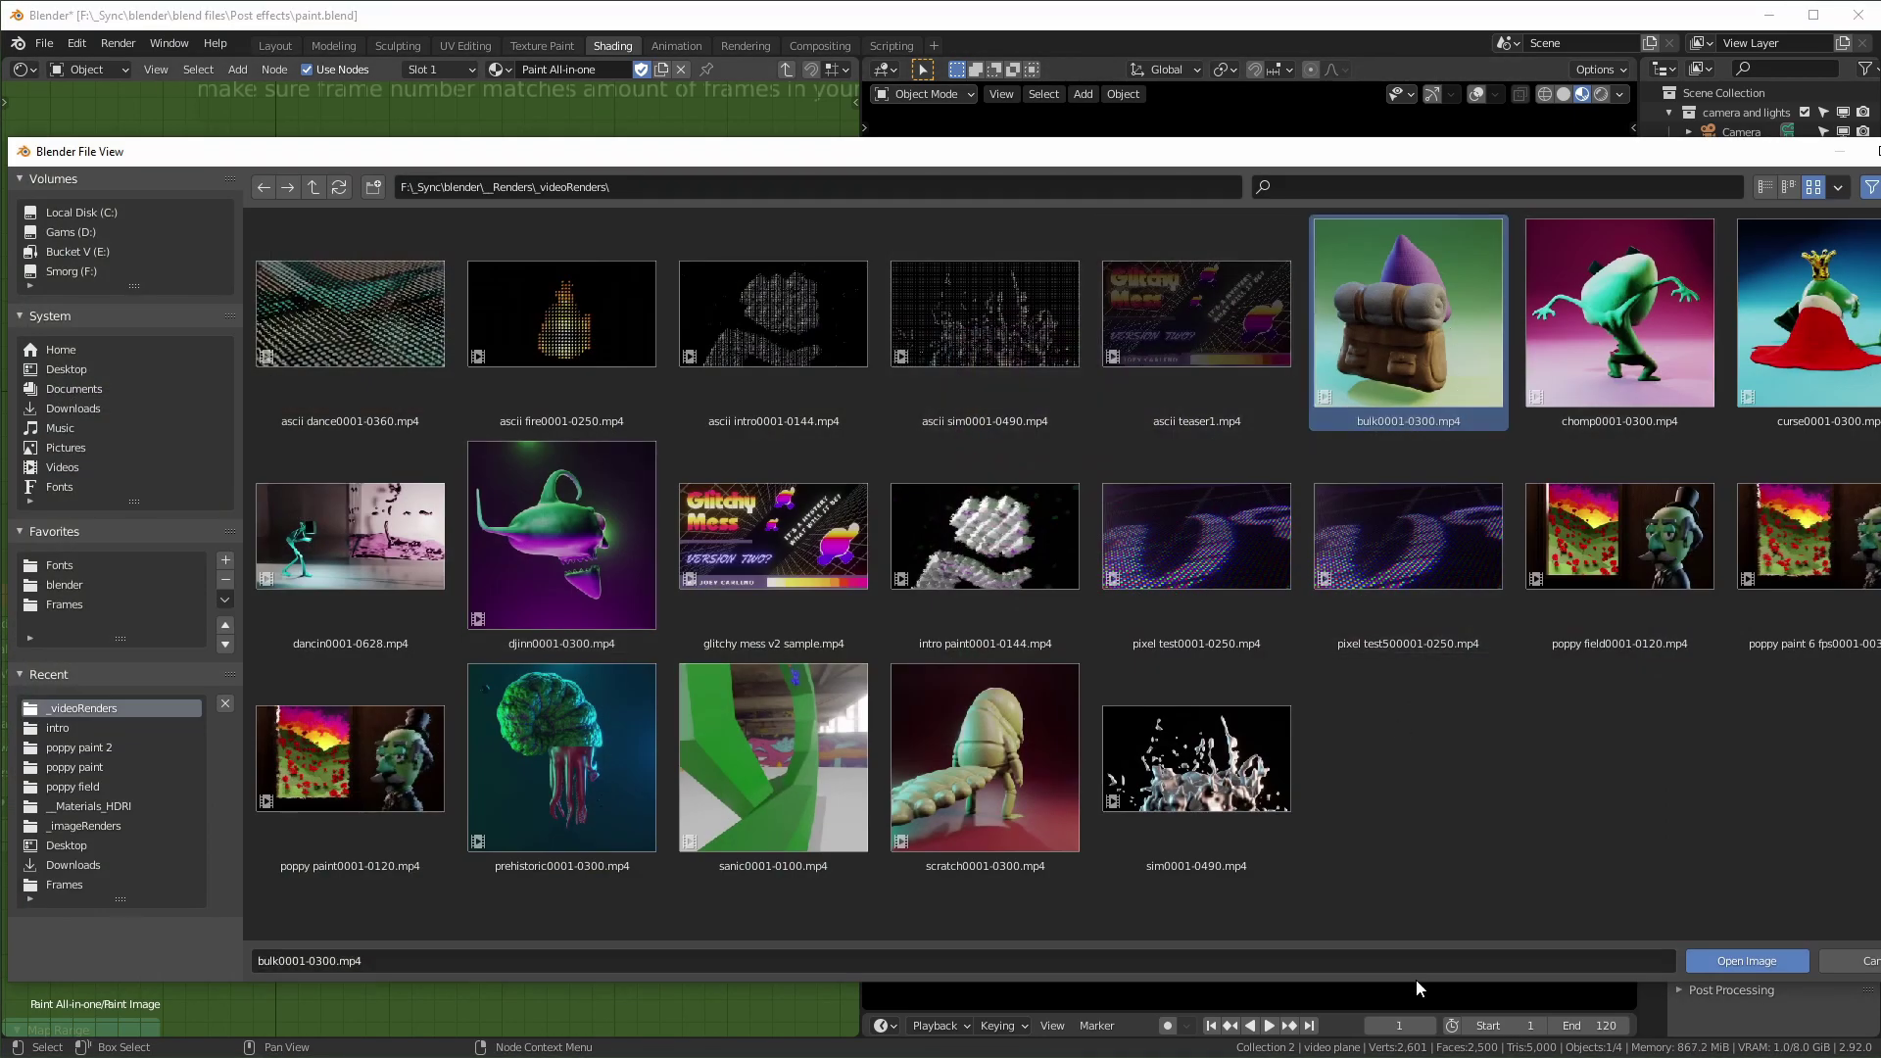
pyautogui.click(1747, 961)
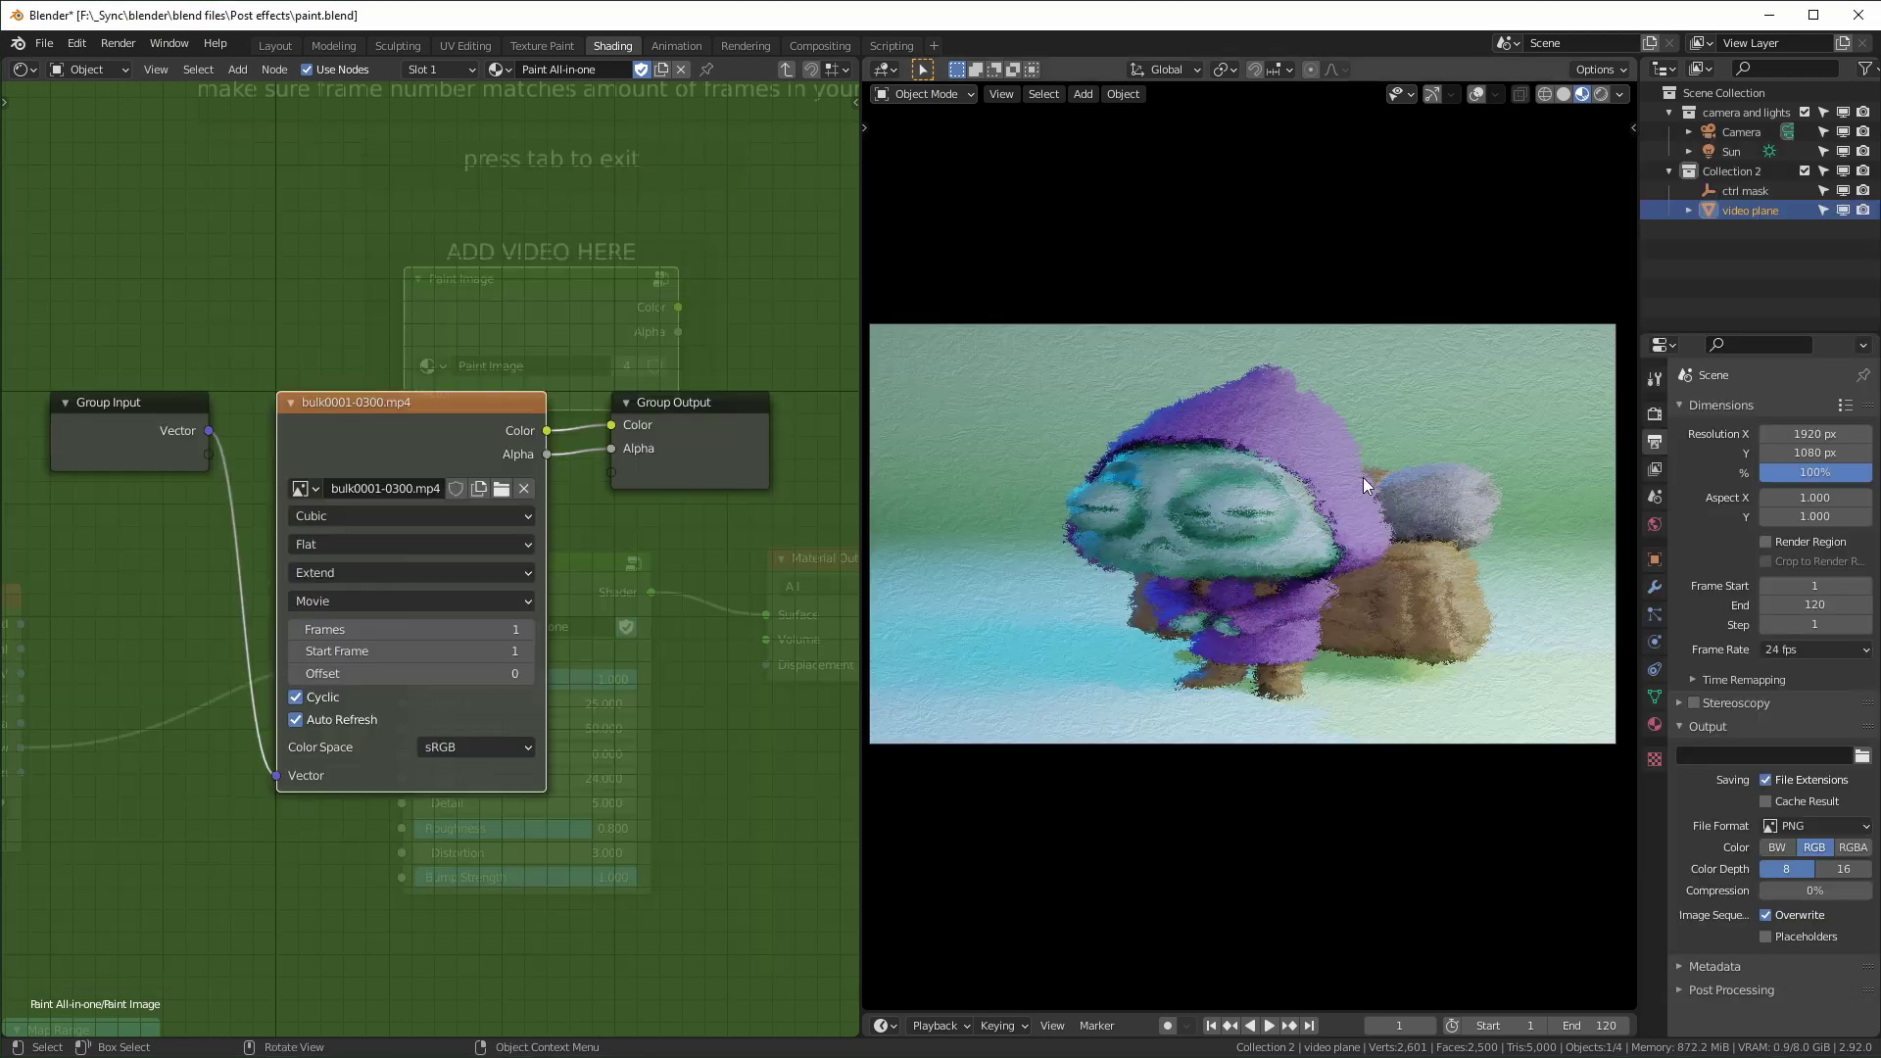
# - Set the loaded movie's Frames to 300 and exit the Paint Image group
pyautogui.click(473, 629)
pyautogui.write('30')
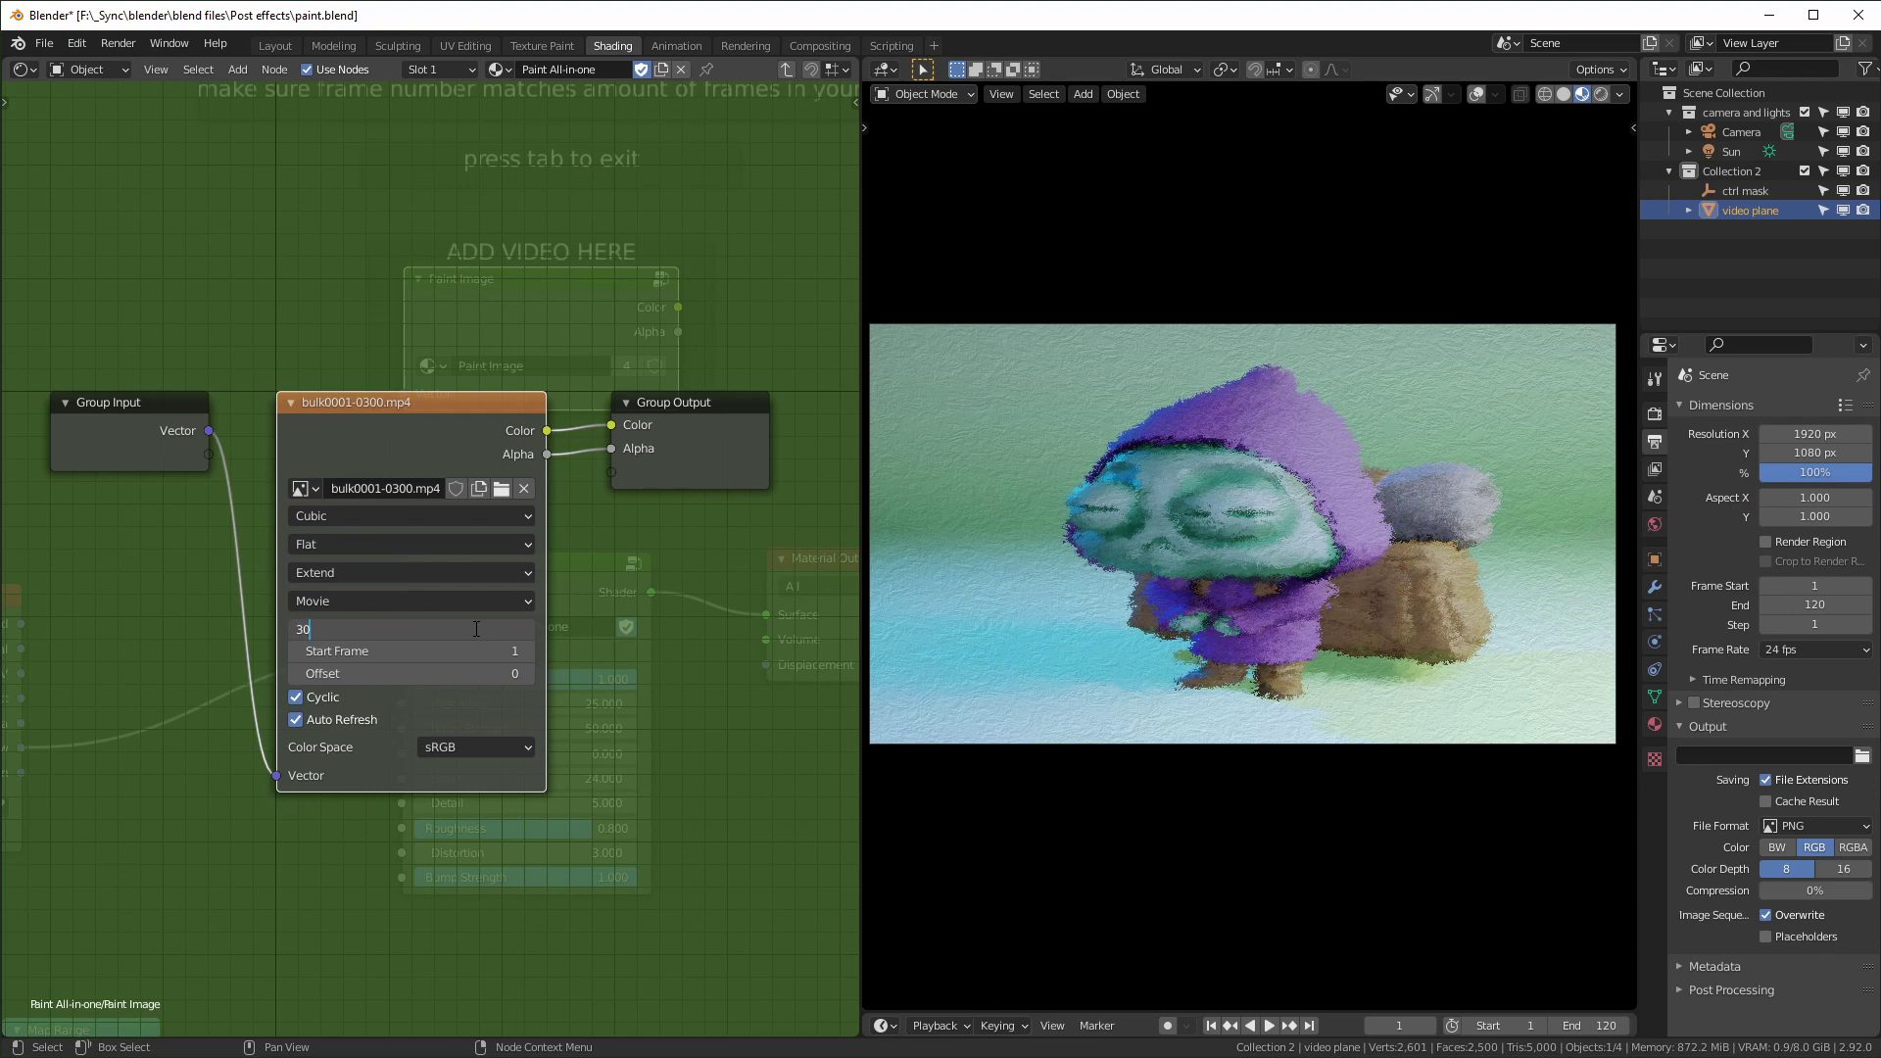
pyautogui.write('0')
pyautogui.press('Return')
pyautogui.press('Tab')
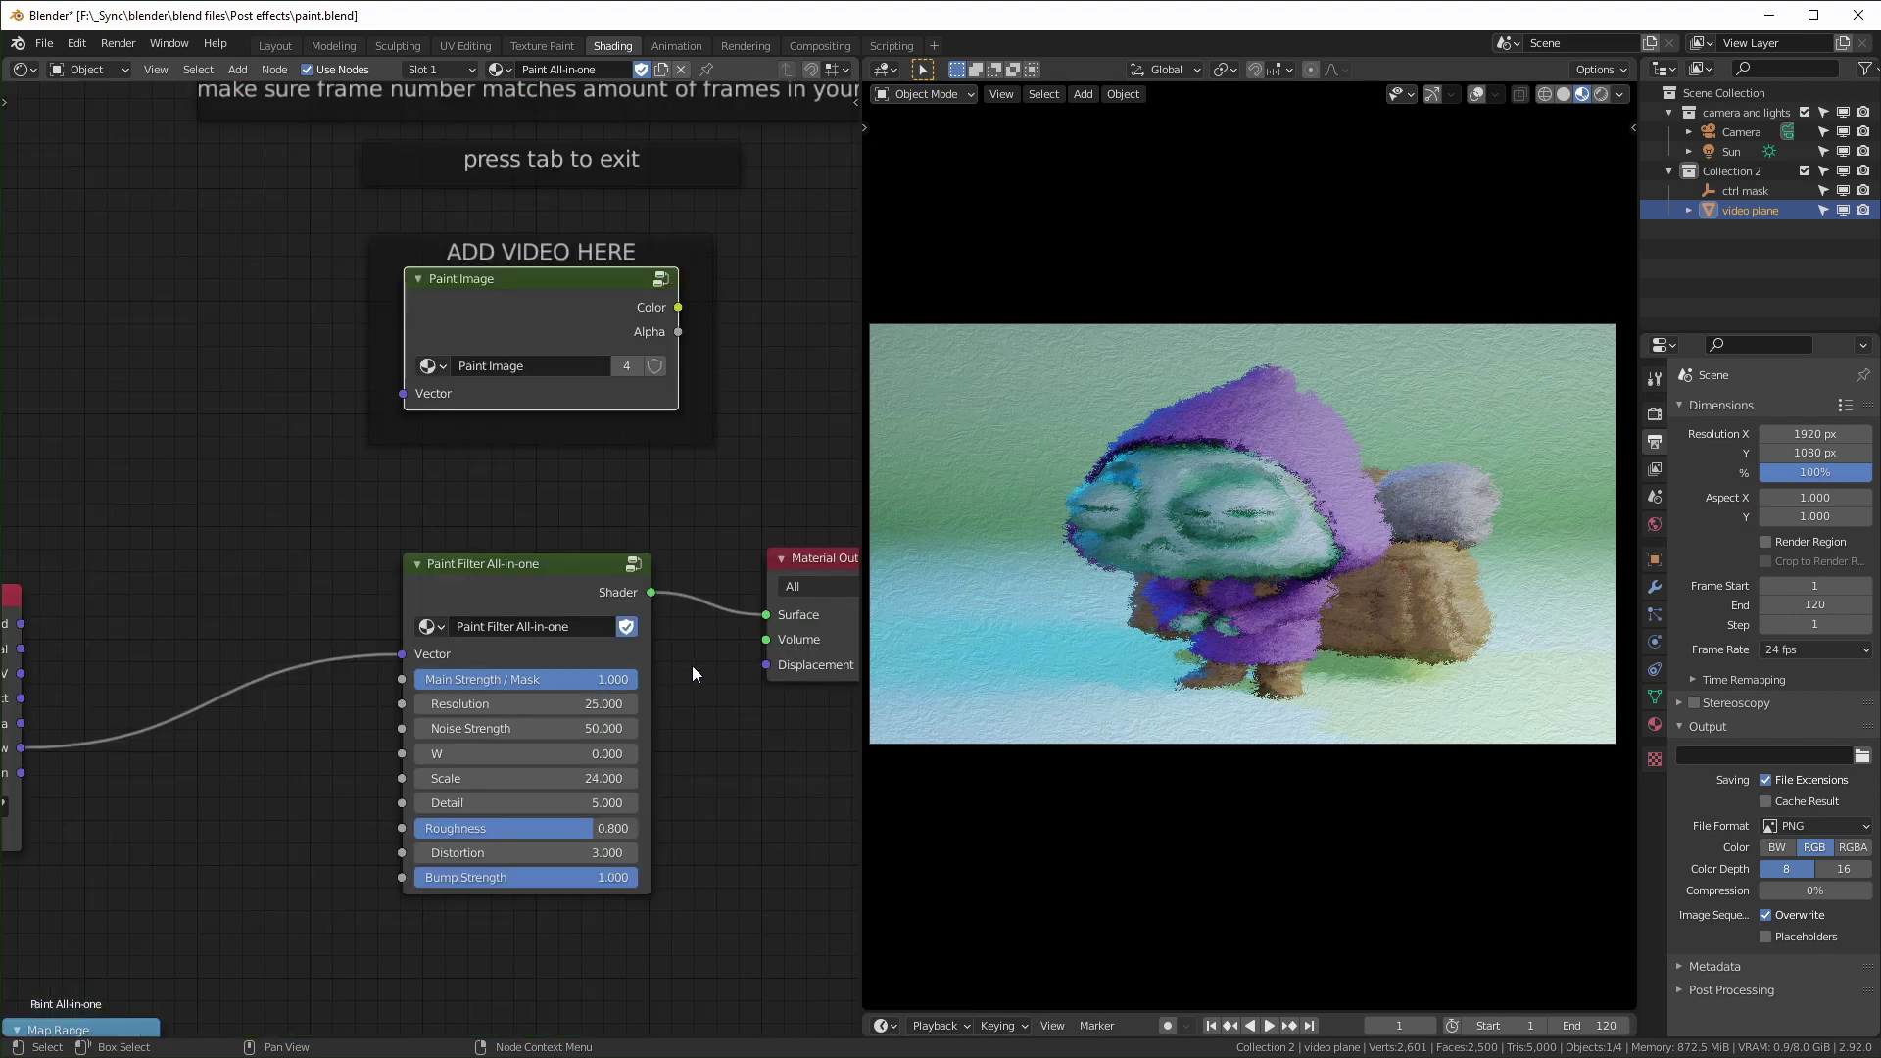
# - Play the animation briefly to preview the paint effect on the new video
pyautogui.press('space')
pyautogui.press('space')
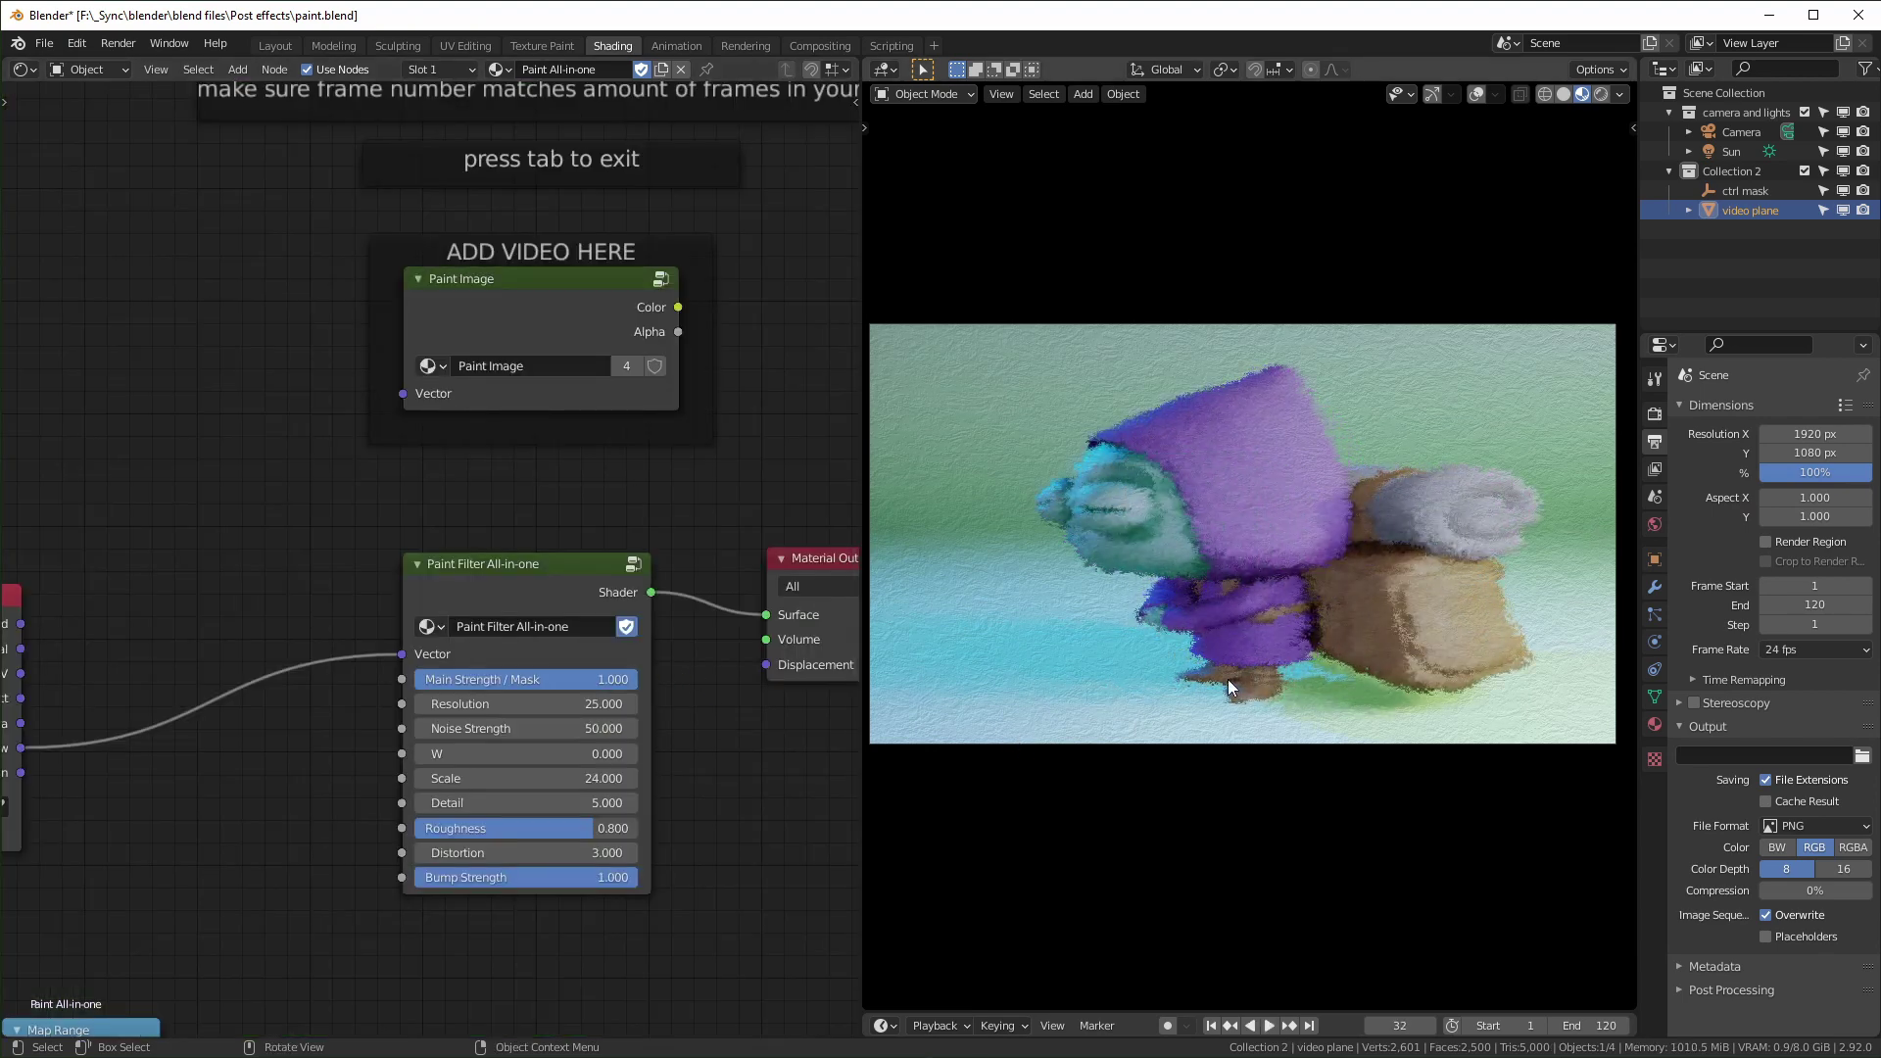
pyautogui.keyDown('shift'); pyautogui.moveTo(1377, 624); pyautogui.dragTo(1430, 612, button='middle'); pyautogui.keyUp('shift')
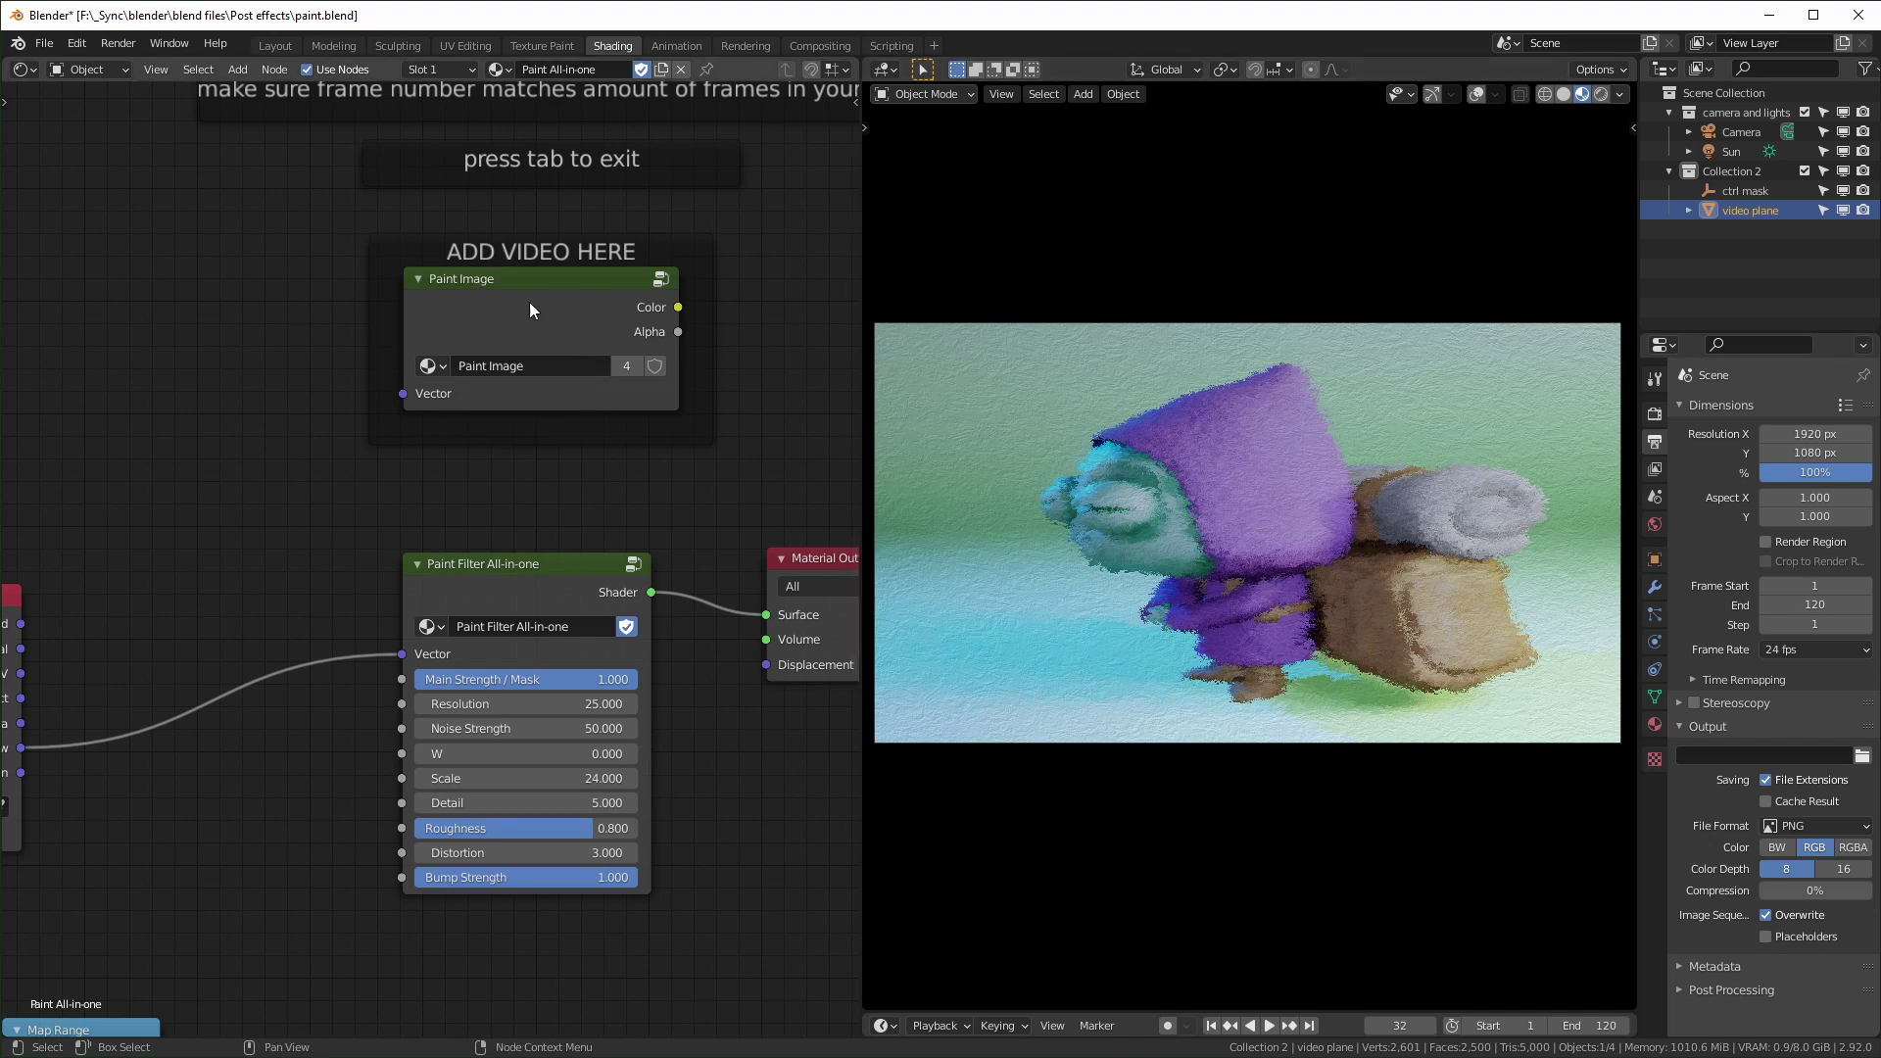
# - Set the output resolution to 1080 × 1080 px
pyautogui.moveTo(1811, 453); pyautogui.dragTo(1811, 435)
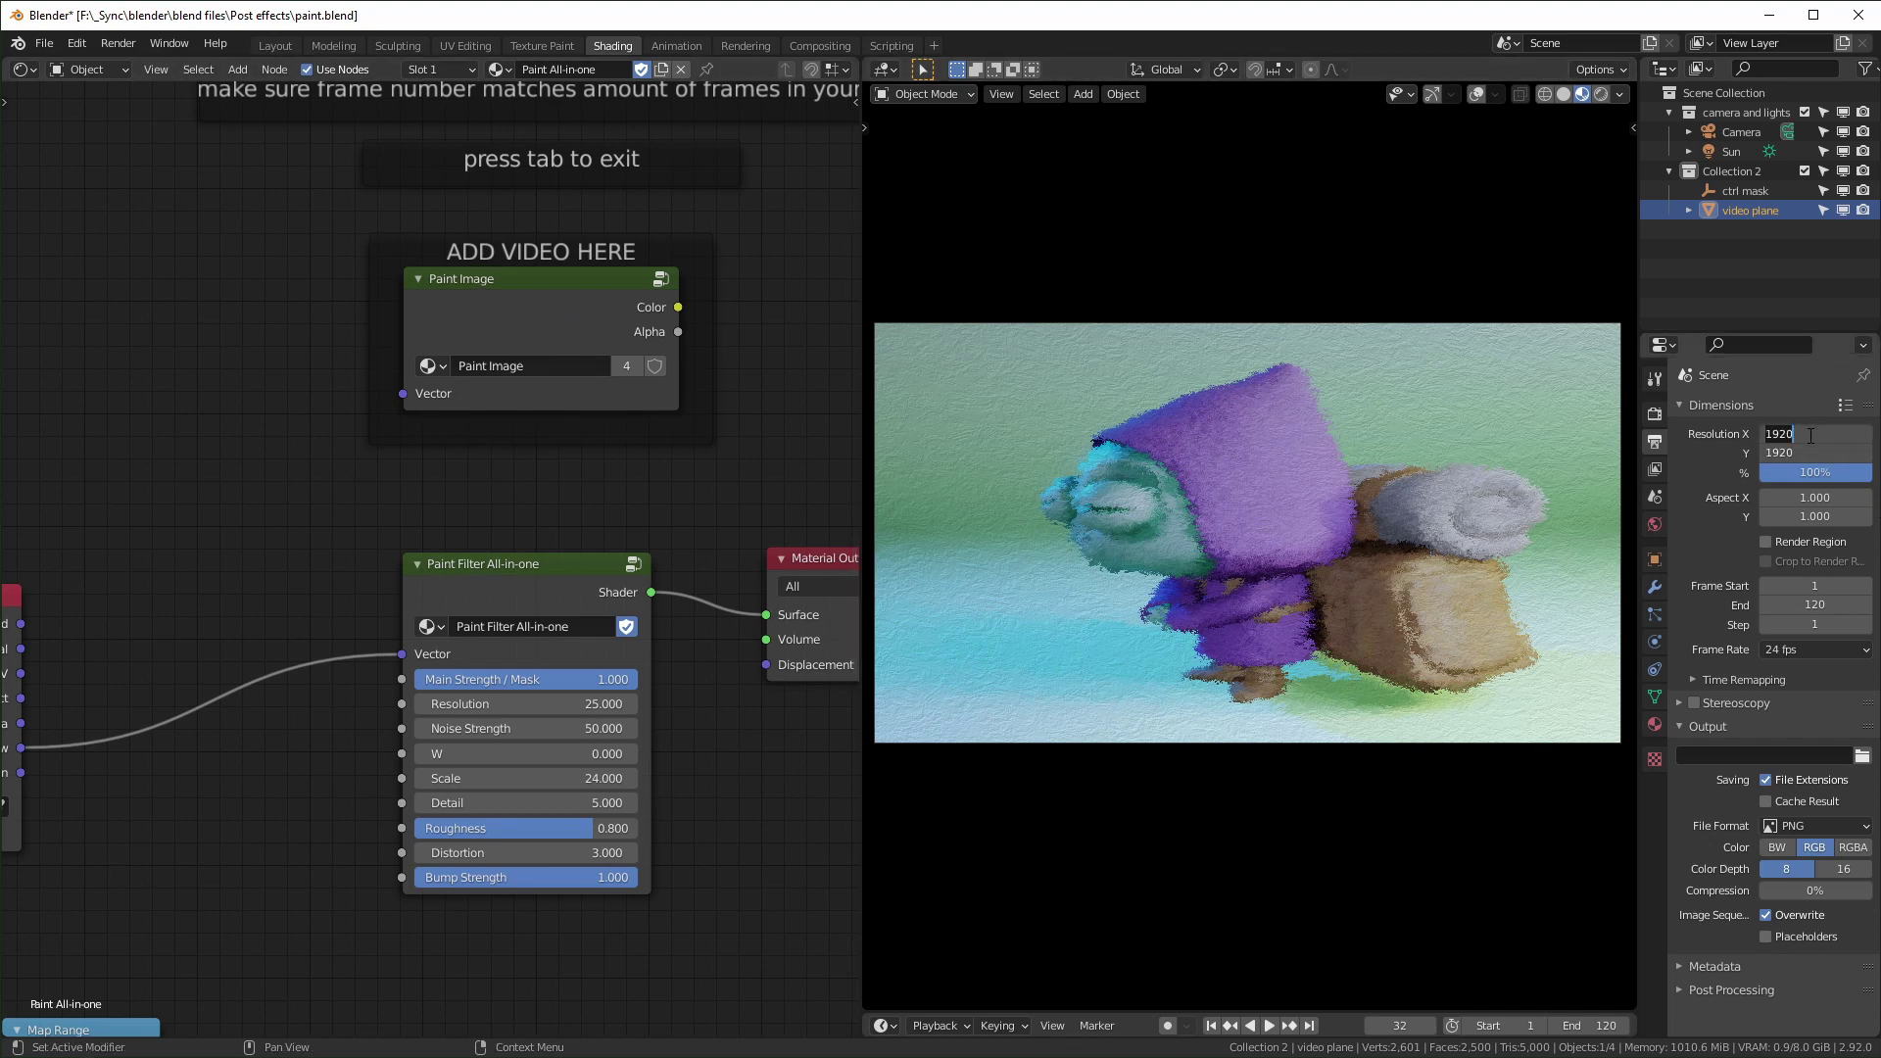
pyautogui.write('1080')
pyautogui.press('Return')
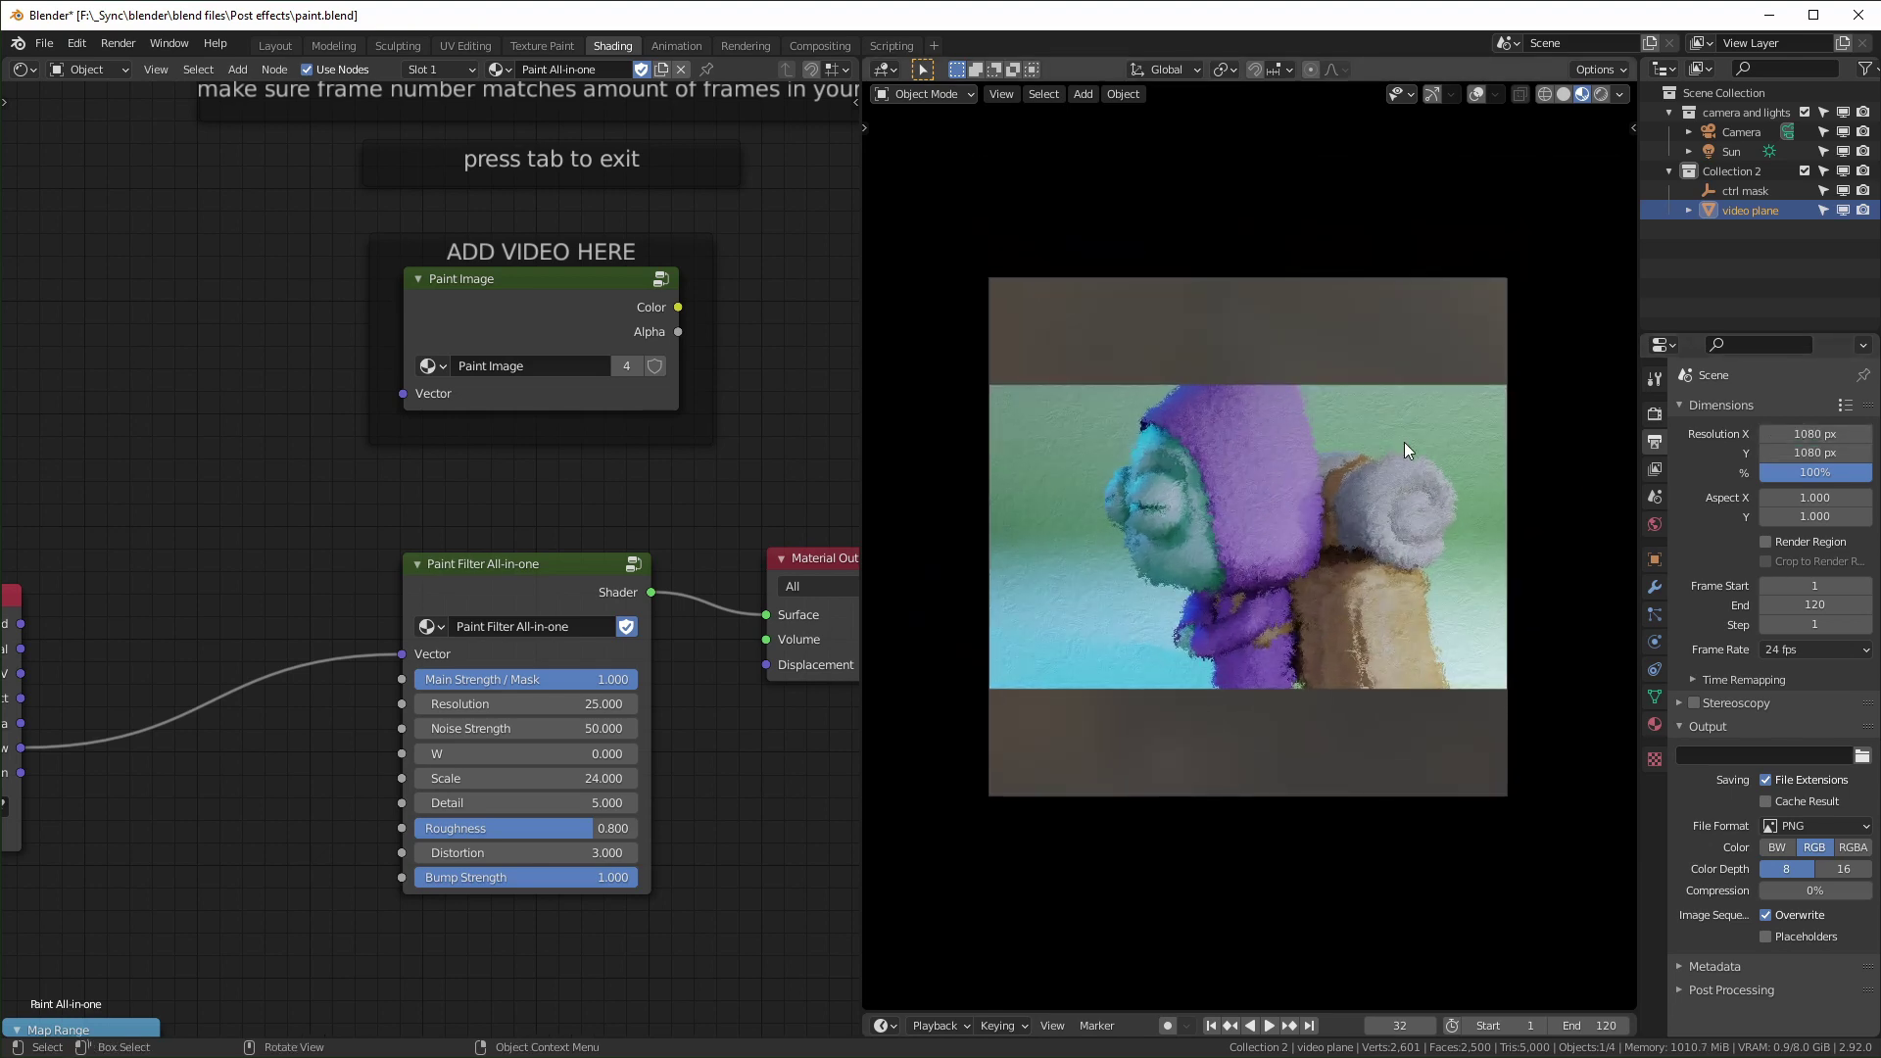
# - Select the camera and lower it about 1.7 m along global Z so the video plane fills the square frame
pyautogui.moveTo(1403, 443); pyautogui.dragTo(1305, 520, button='middle')
pyautogui.press('KP_0')
pyautogui.click(1261, 276)
pyautogui.click(1466, 670)
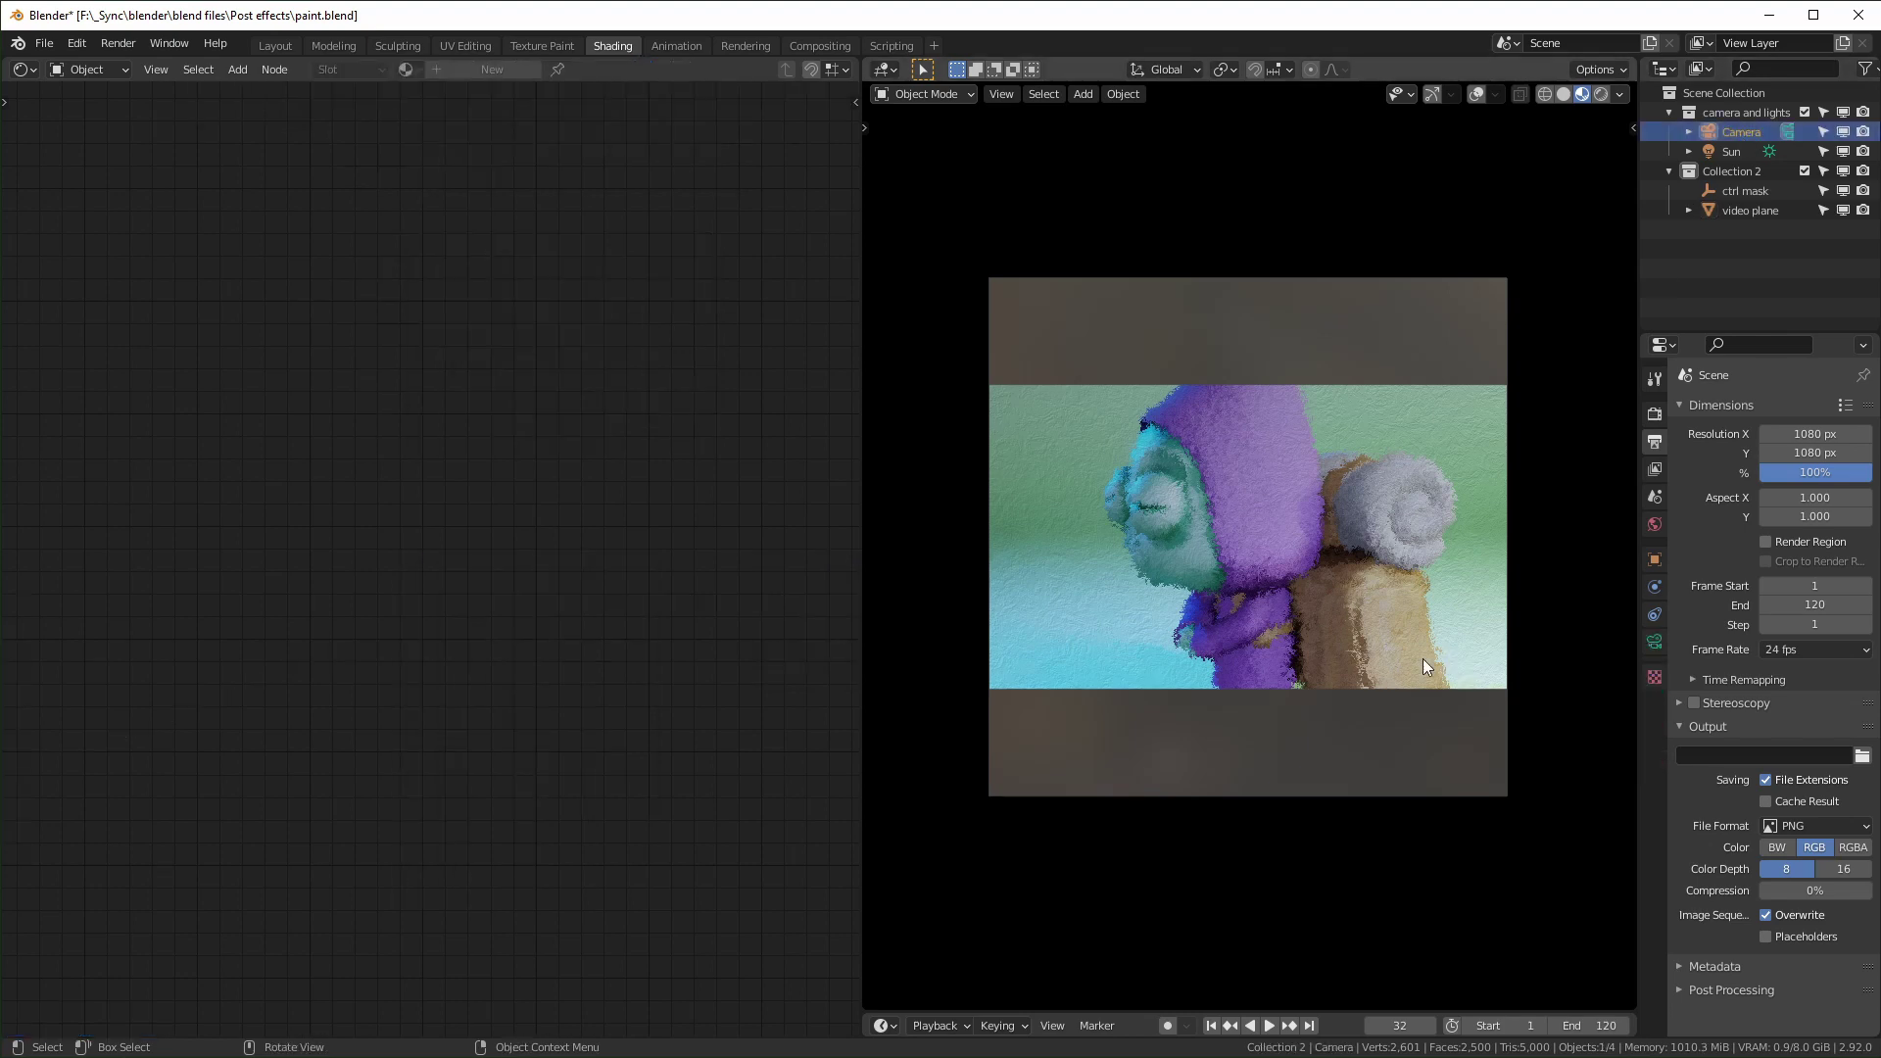
pyautogui.press('g')
pyautogui.press('z')
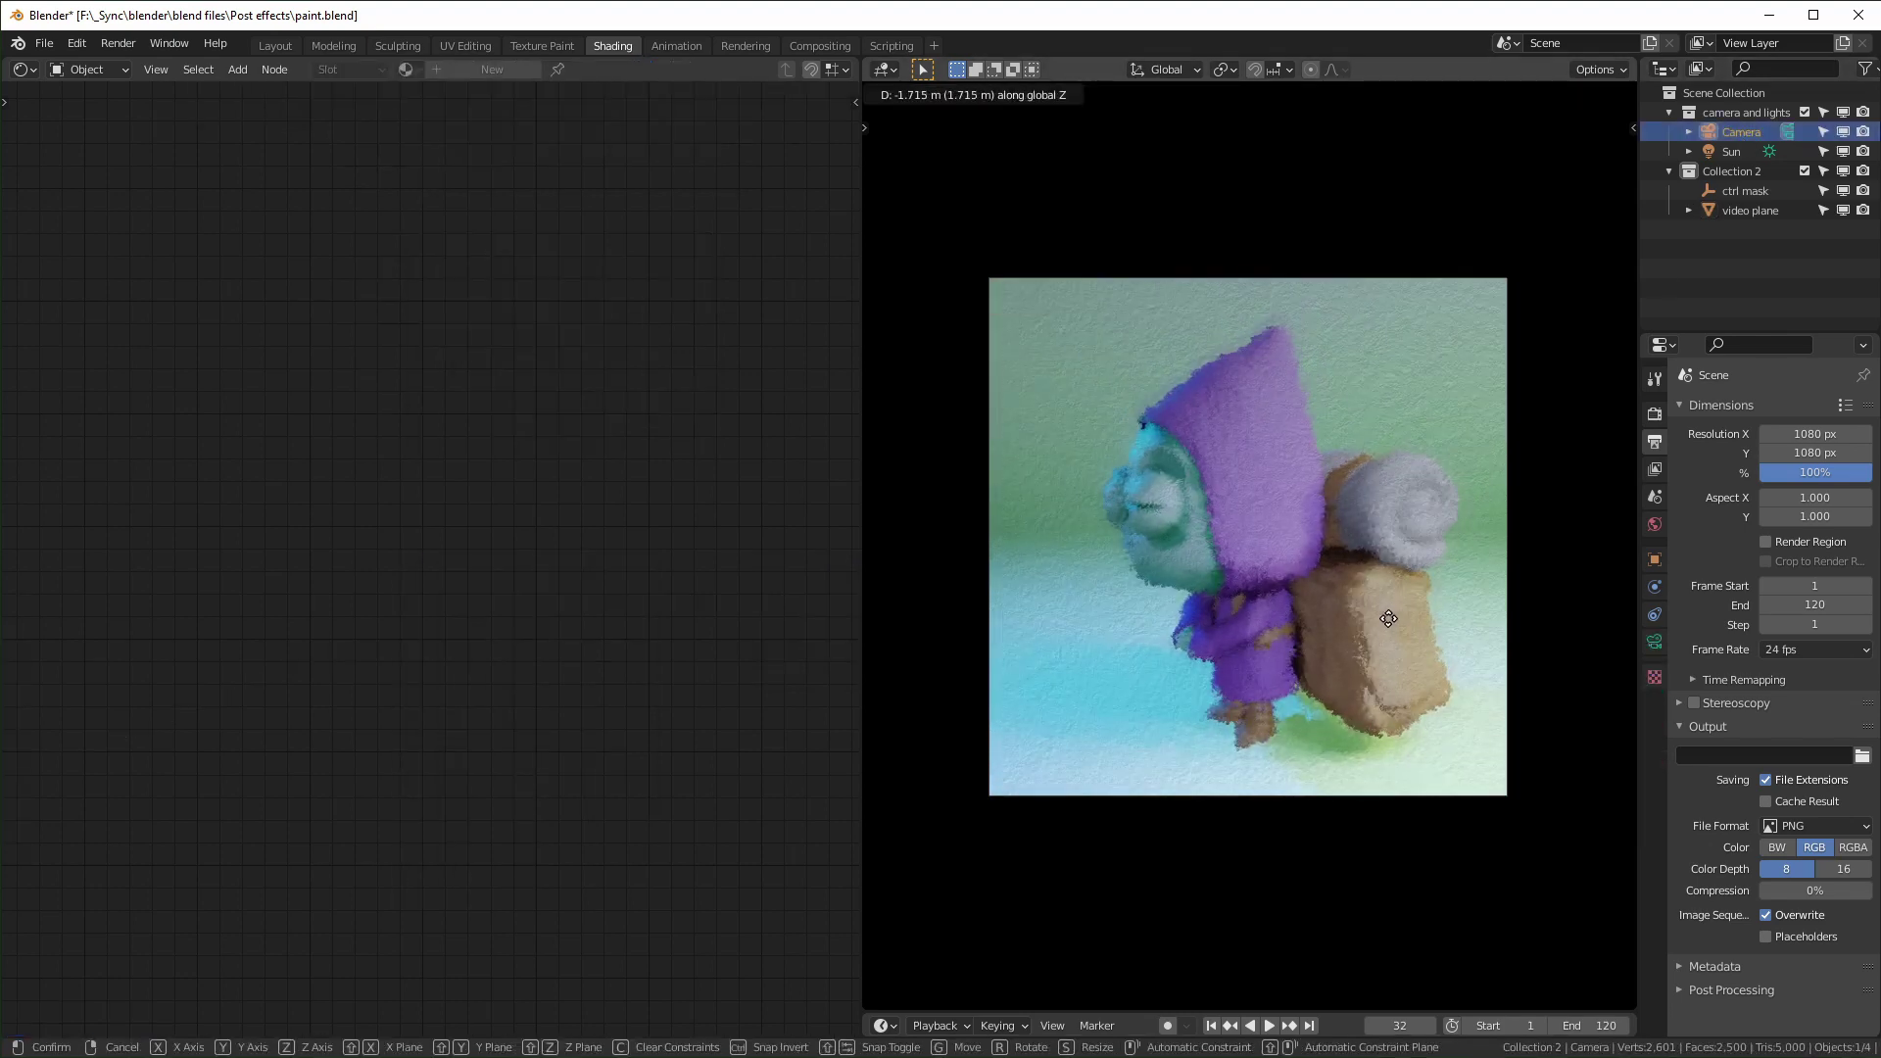
pyautogui.click(1288, 980)
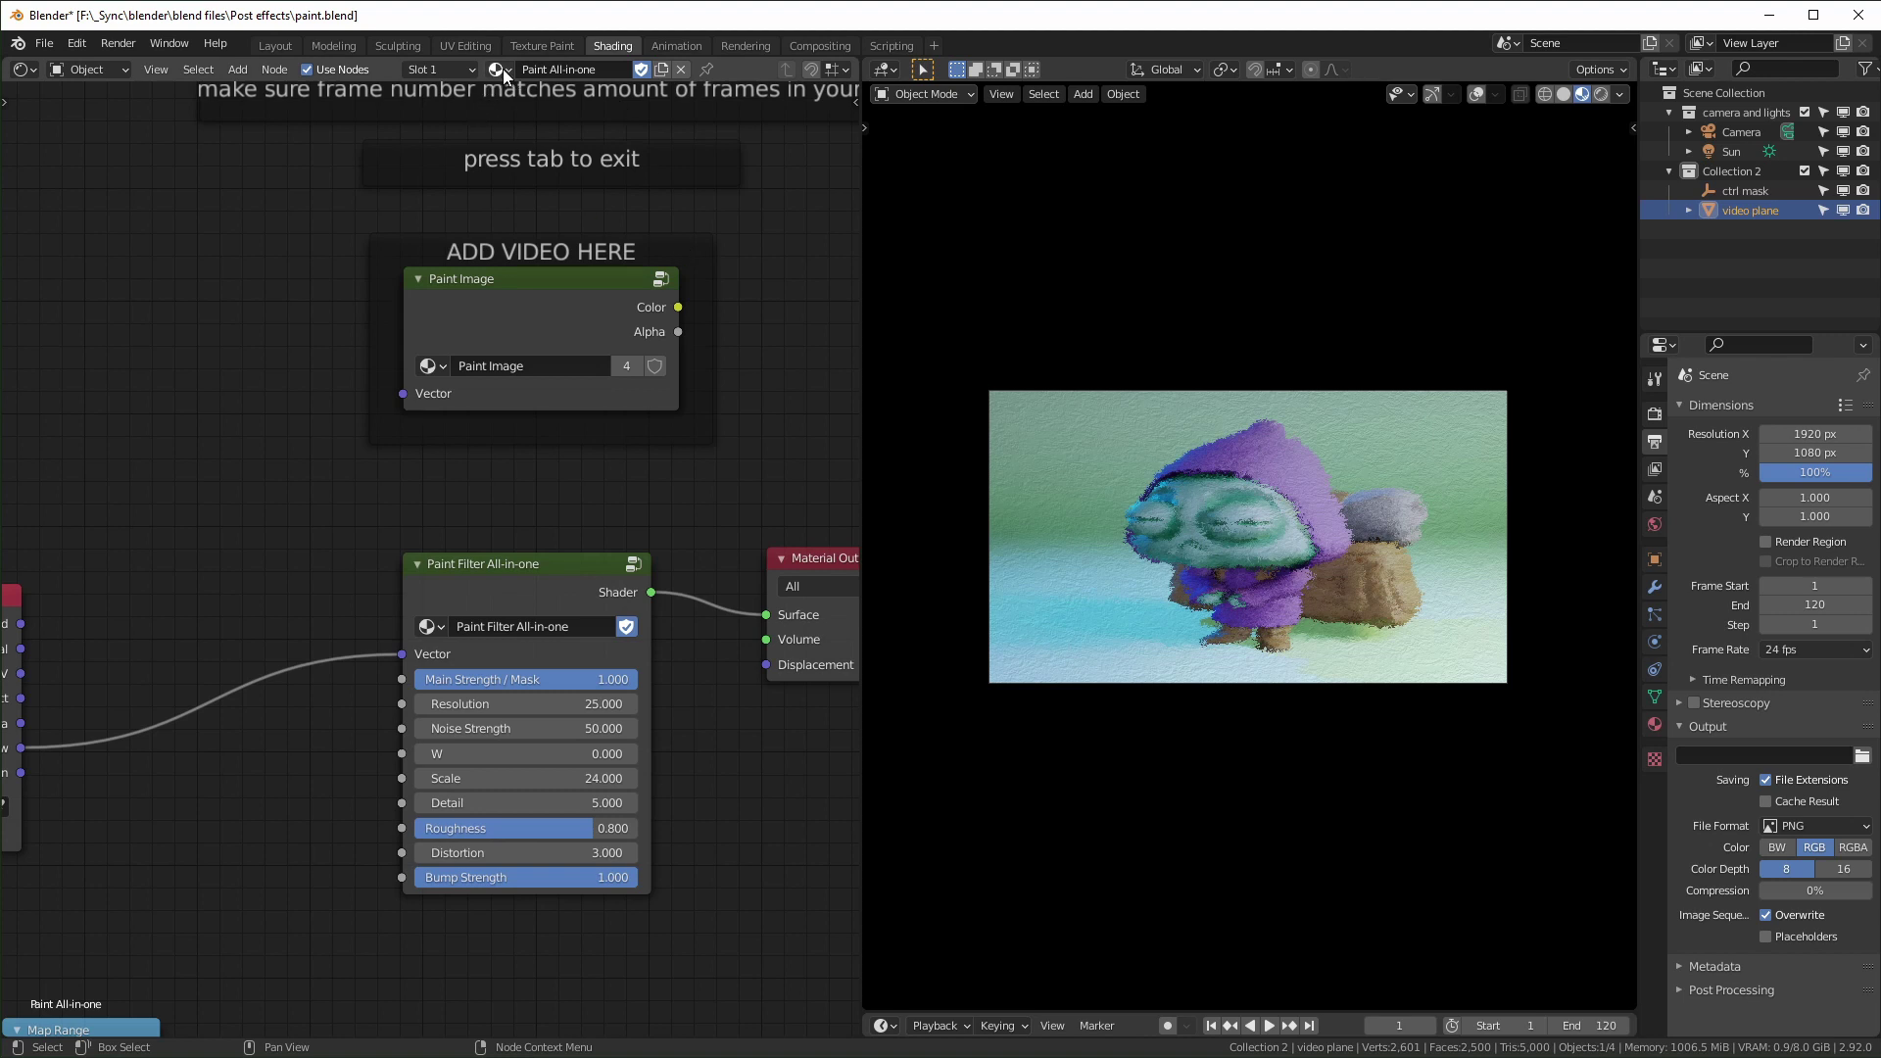
# - Switch the video plane's material to Paint Filter and bring its node chain into view
pyautogui.click(501, 69)
pyautogui.click(528, 113)
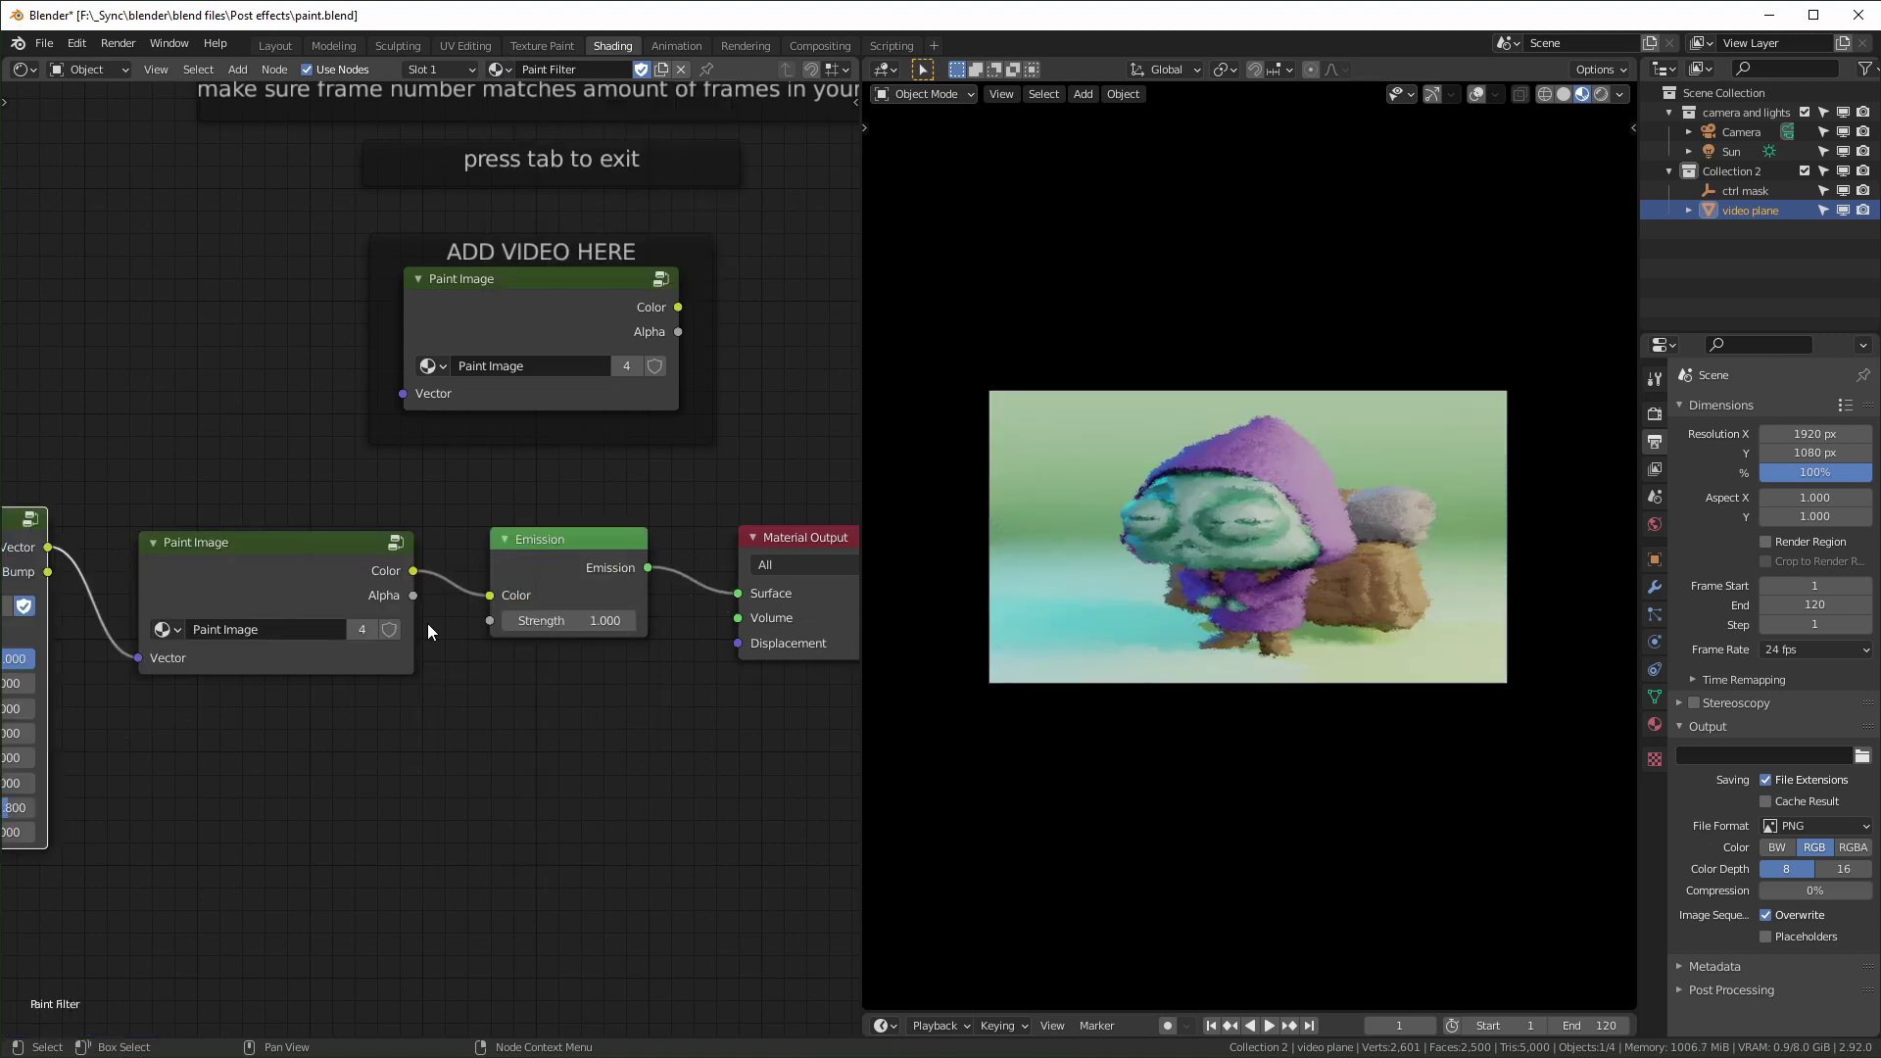
pyautogui.moveTo(428, 625); pyautogui.dragTo(622, 607, button='middle')
pyautogui.scroll(-3, 480, 659)
pyautogui.moveTo(495, 665); pyautogui.dragTo(606, 647, button='middle')
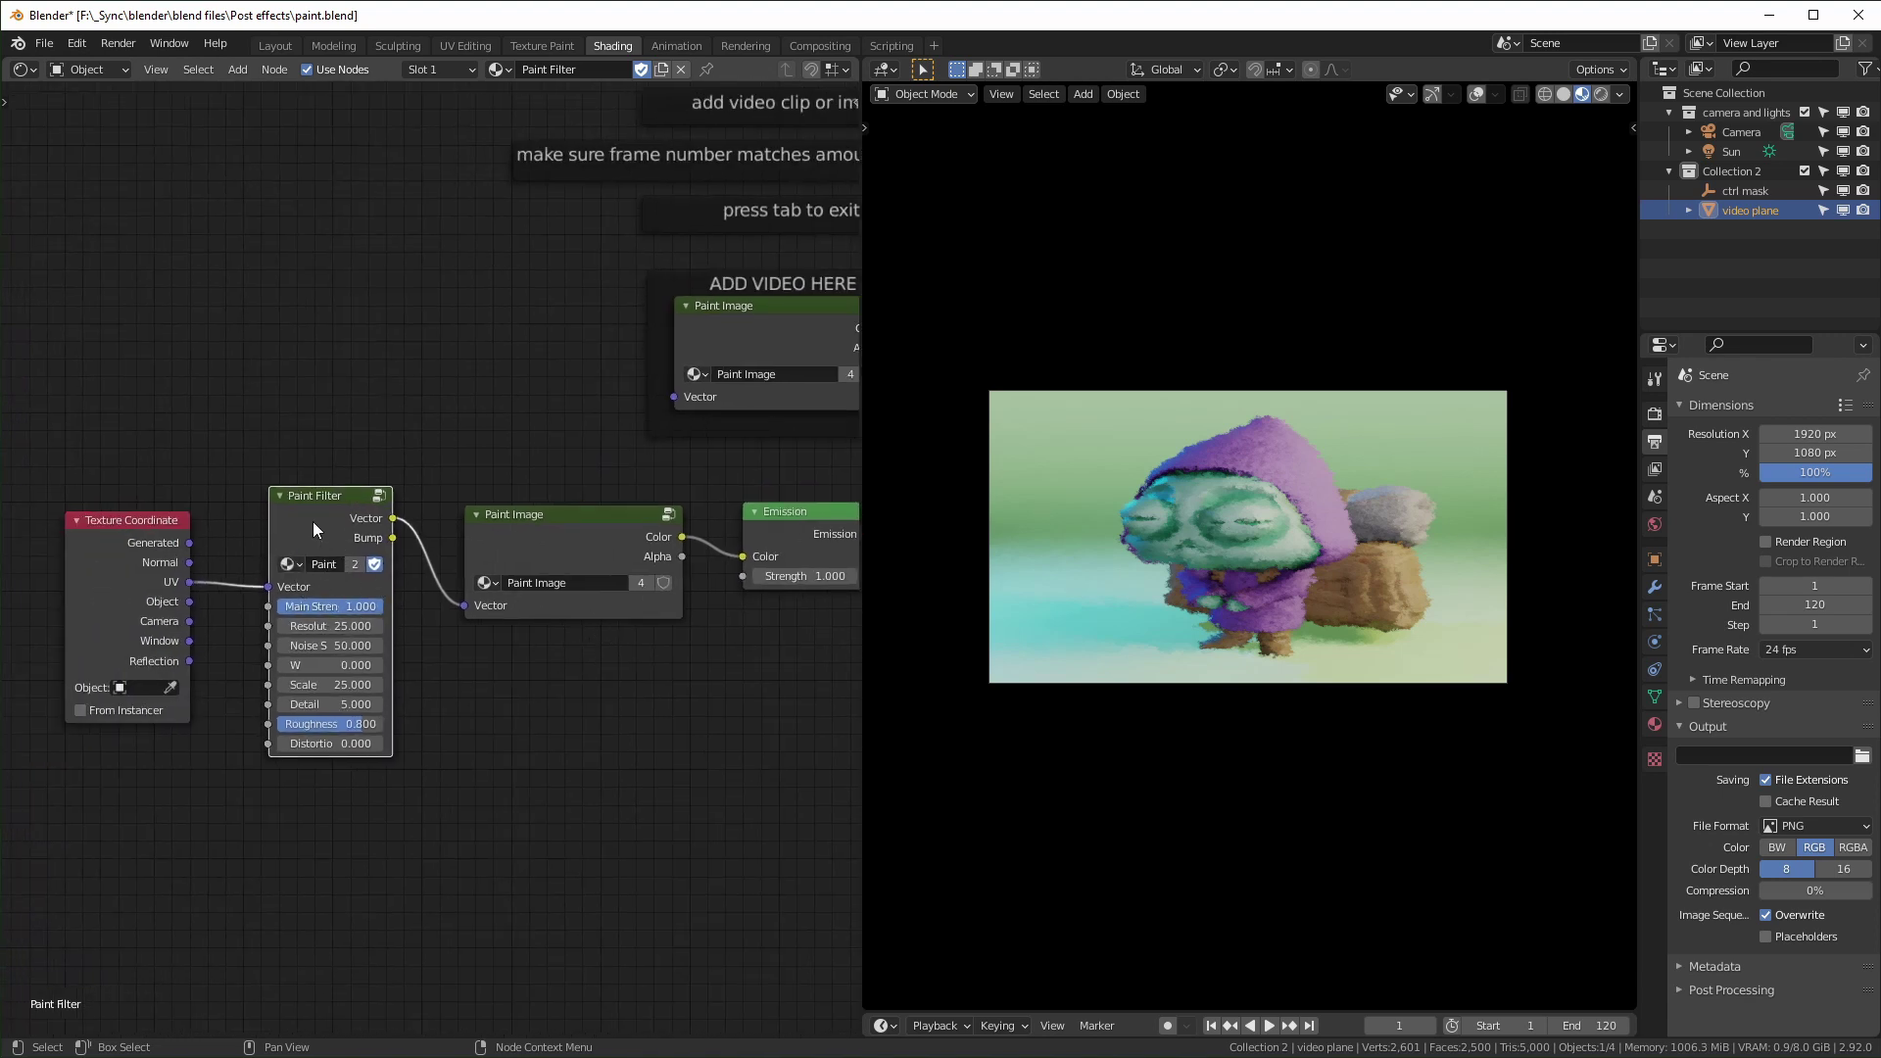
# - Look through the nodes inside the Paint Filter group and return to the material's node tree
pyautogui.press('Tab')
pyautogui.scroll(-2, 576, 617)
pyautogui.moveTo(645, 506); pyautogui.dragTo(456, 541, button='middle')
pyautogui.press('Tab')
pyautogui.scroll(3, 578, 613)
pyautogui.moveTo(347, 534)
pyautogui.mouseDown(button='middle')
pyautogui.moveTo(574, 509)
pyautogui.moveTo(469, 511)
pyautogui.mouseUp(button='middle')
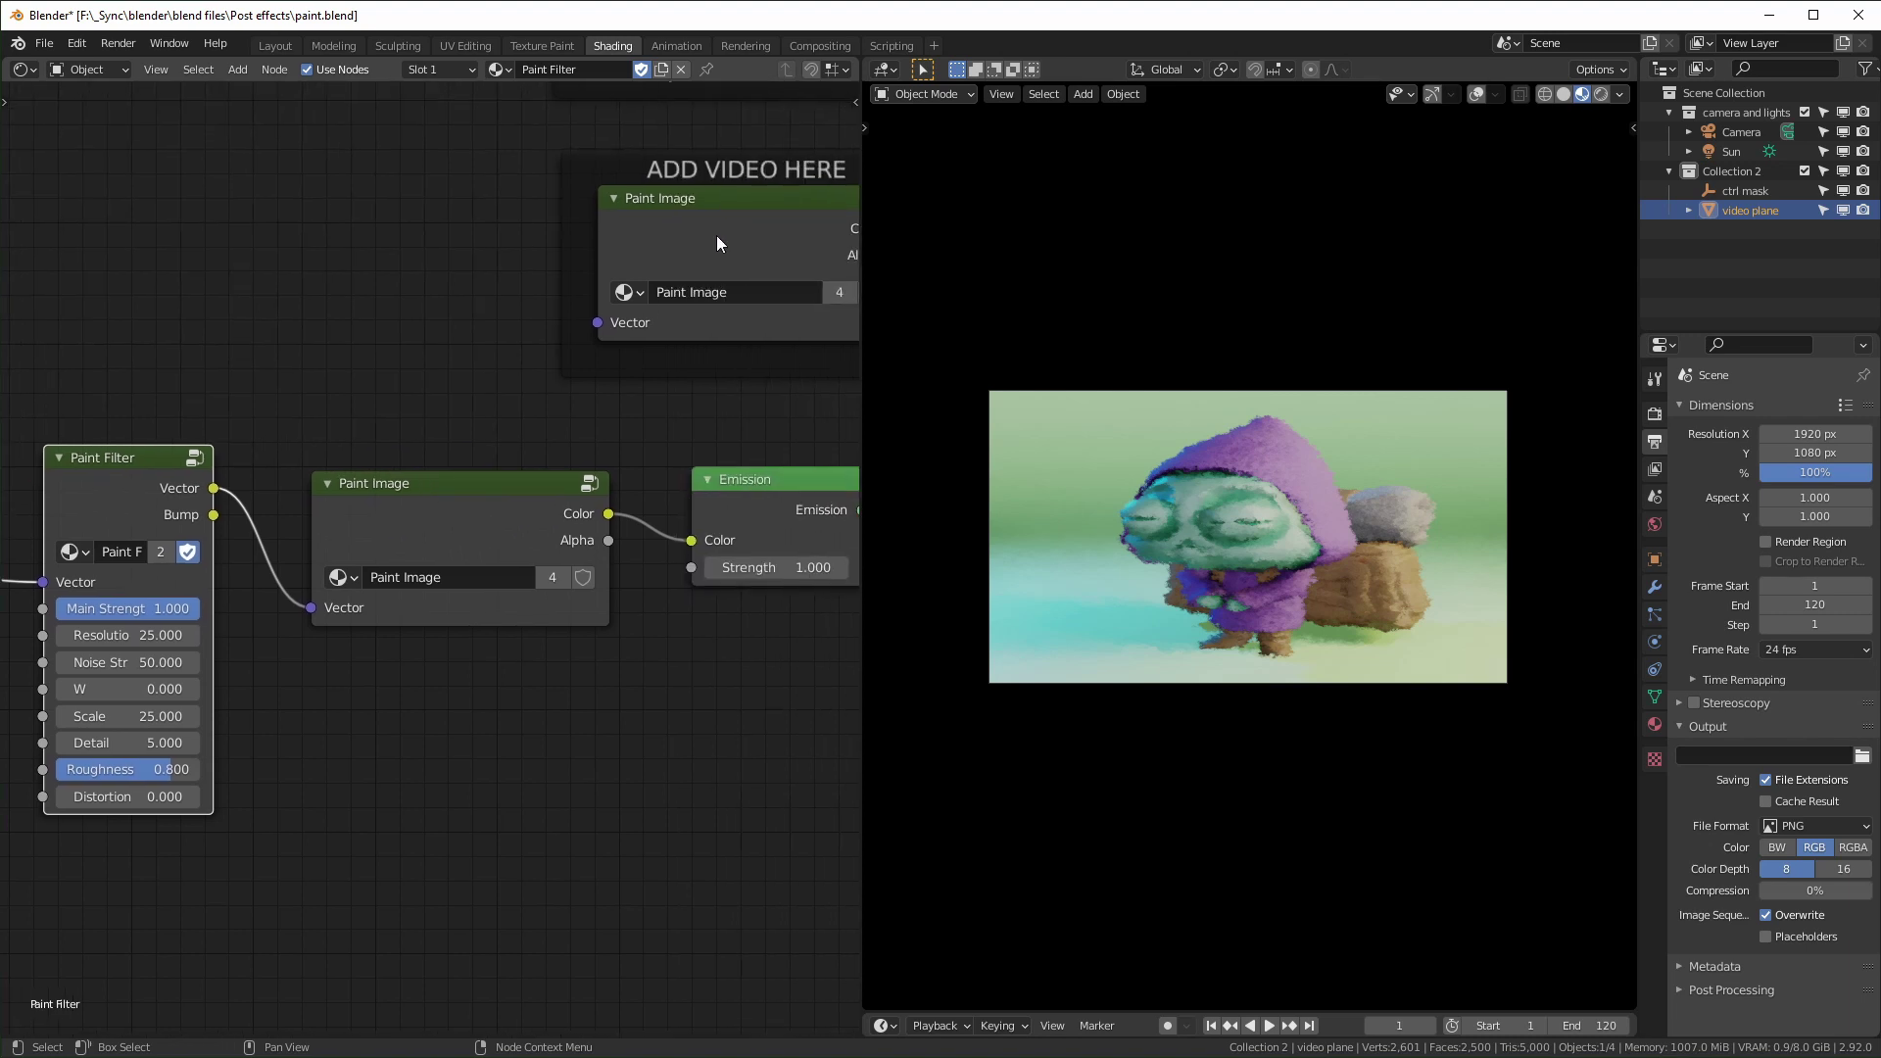
# - Examine how the Paint Image group feeds the Emission shader and check the result through the camera
pyautogui.click(746, 233)
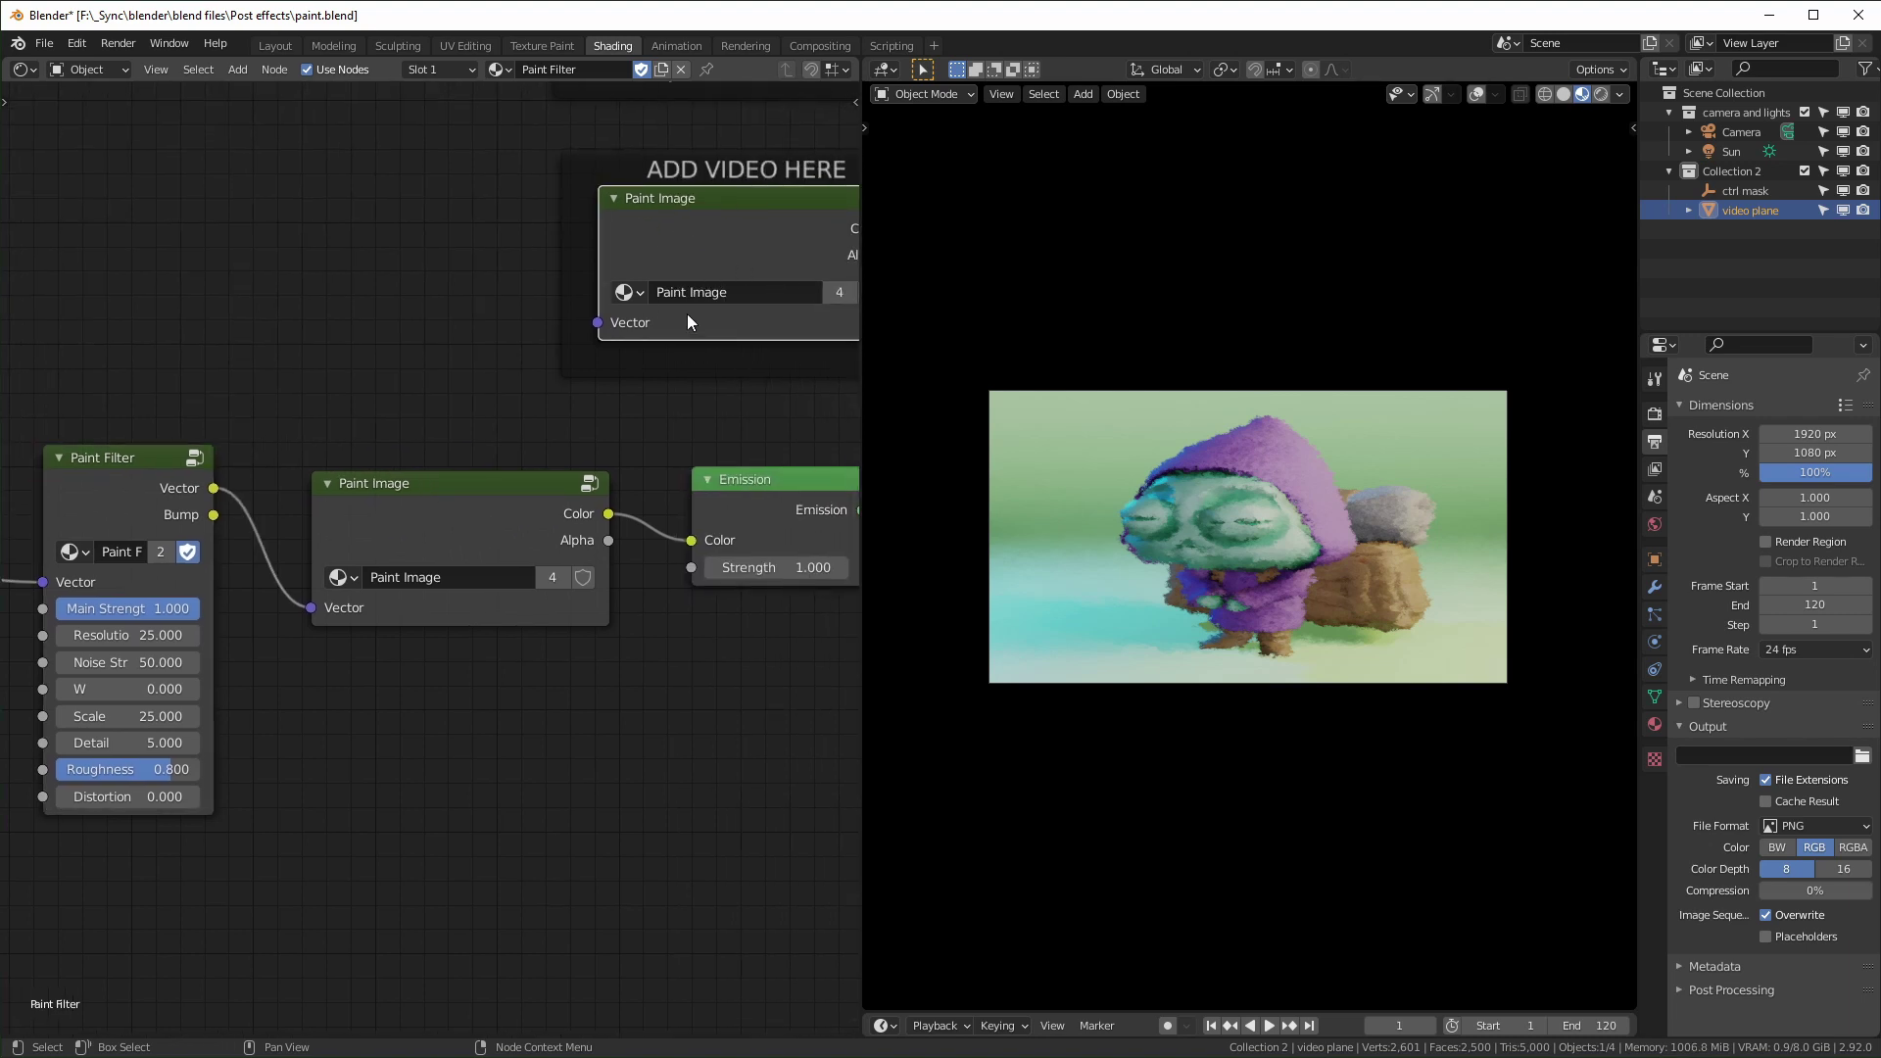
pyautogui.moveTo(653, 488); pyautogui.dragTo(509, 474, button='middle')
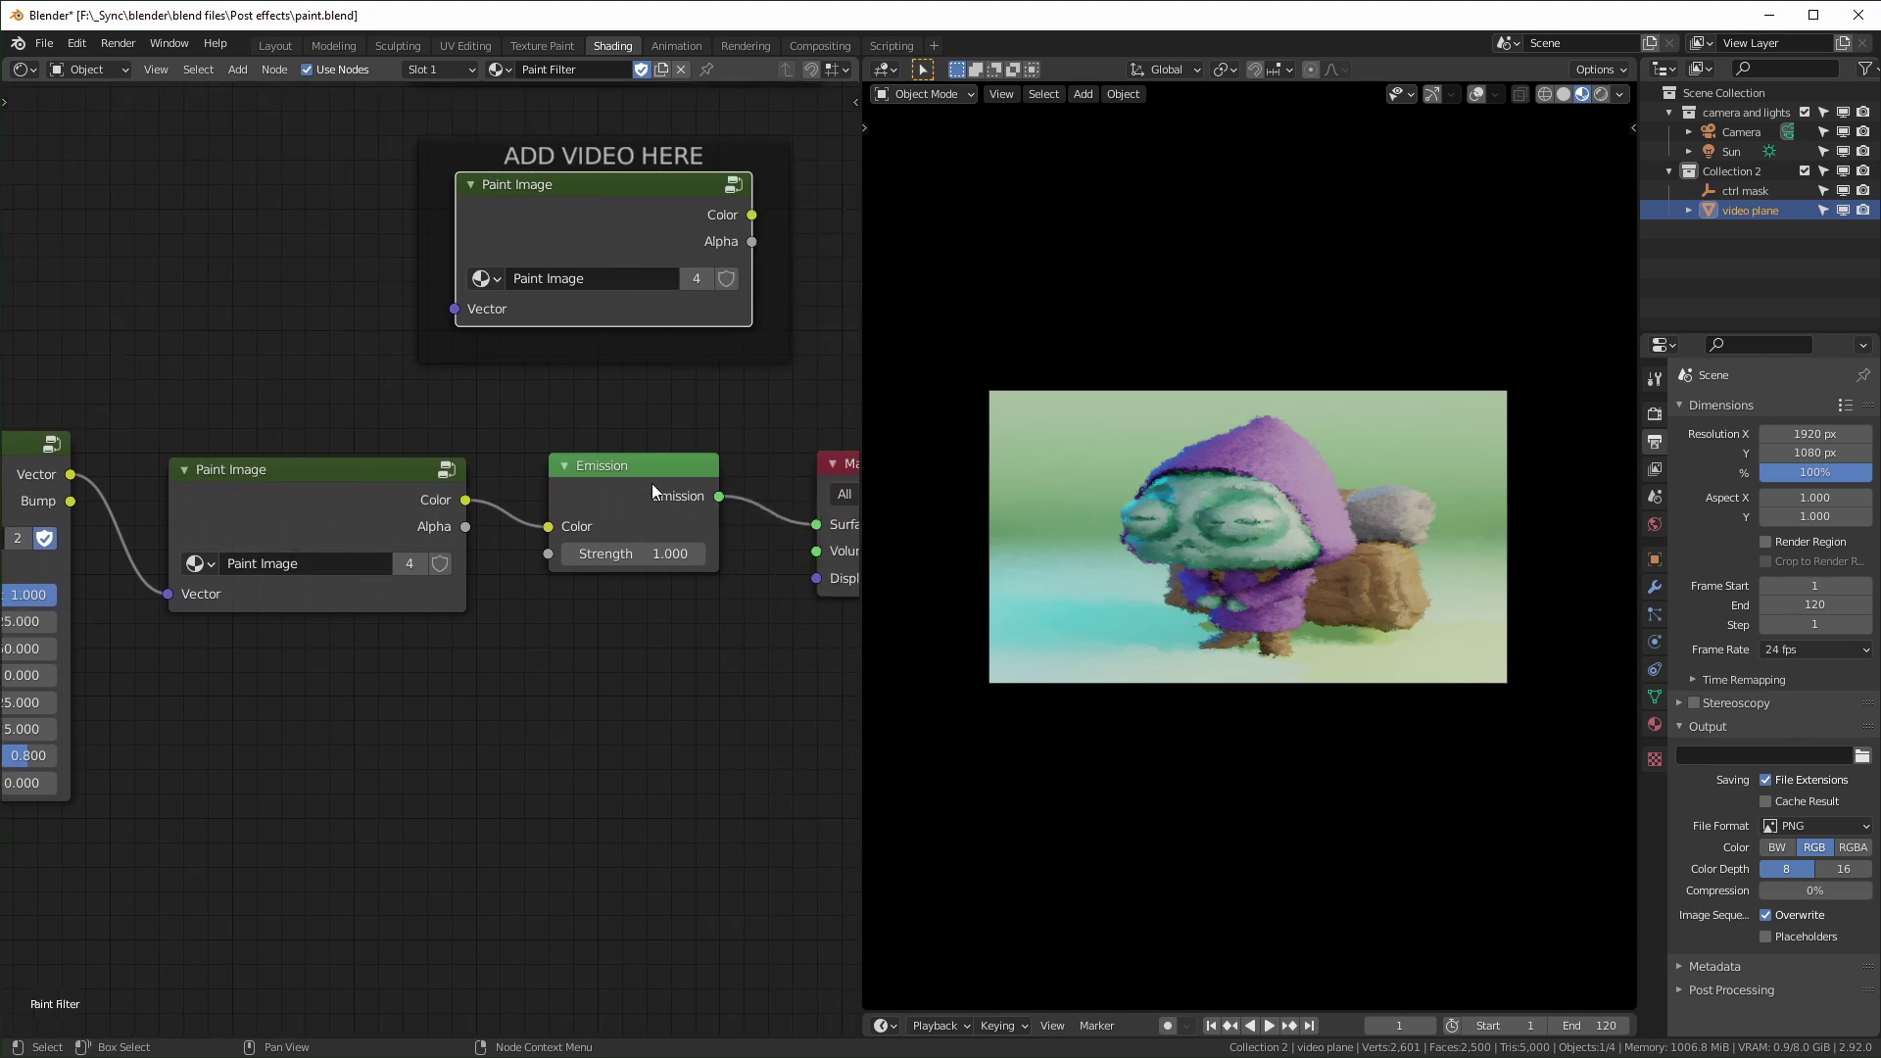
pyautogui.moveTo(718, 592); pyautogui.dragTo(604, 593, button='middle')
pyautogui.moveTo(1156, 588)
pyautogui.mouseDown(button='middle')
pyautogui.moveTo(1400, 633)
pyautogui.moveTo(1293, 620)
pyautogui.moveTo(1392, 584)
pyautogui.moveTo(1184, 574)
pyautogui.moveTo(1379, 625)
pyautogui.moveTo(1198, 577)
pyautogui.moveTo(1401, 663)
pyautogui.moveTo(1148, 627)
pyautogui.mouseUp(button='middle')
pyautogui.press('KP_0')
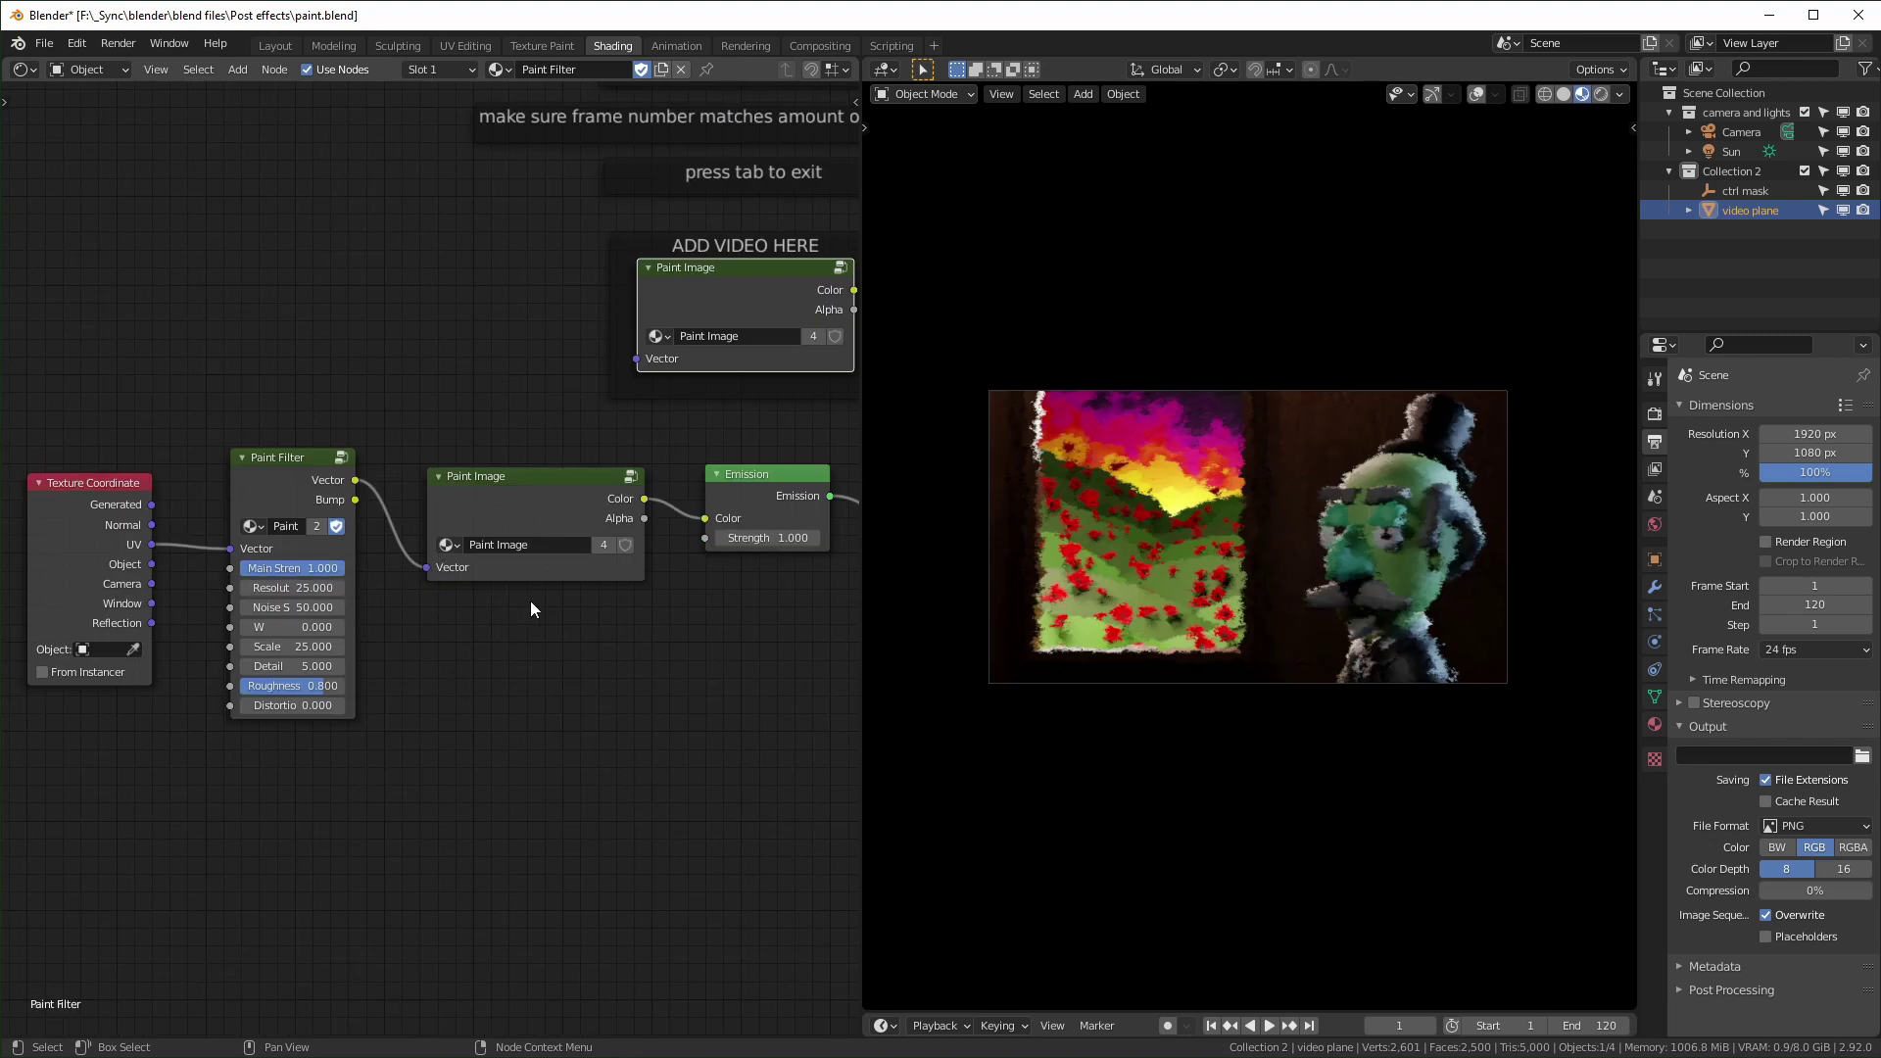
# - Import the image nature bash 1.png as a plane in the scene
pyautogui.moveTo(1363, 691)
pyautogui.mouseDown(button='middle')
pyautogui.moveTo(1377, 660)
pyautogui.moveTo(1370, 690)
pyautogui.moveTo(1293, 702)
pyautogui.moveTo(1191, 680)
pyautogui.mouseUp(button='middle')
pyautogui.click(1086, 643)
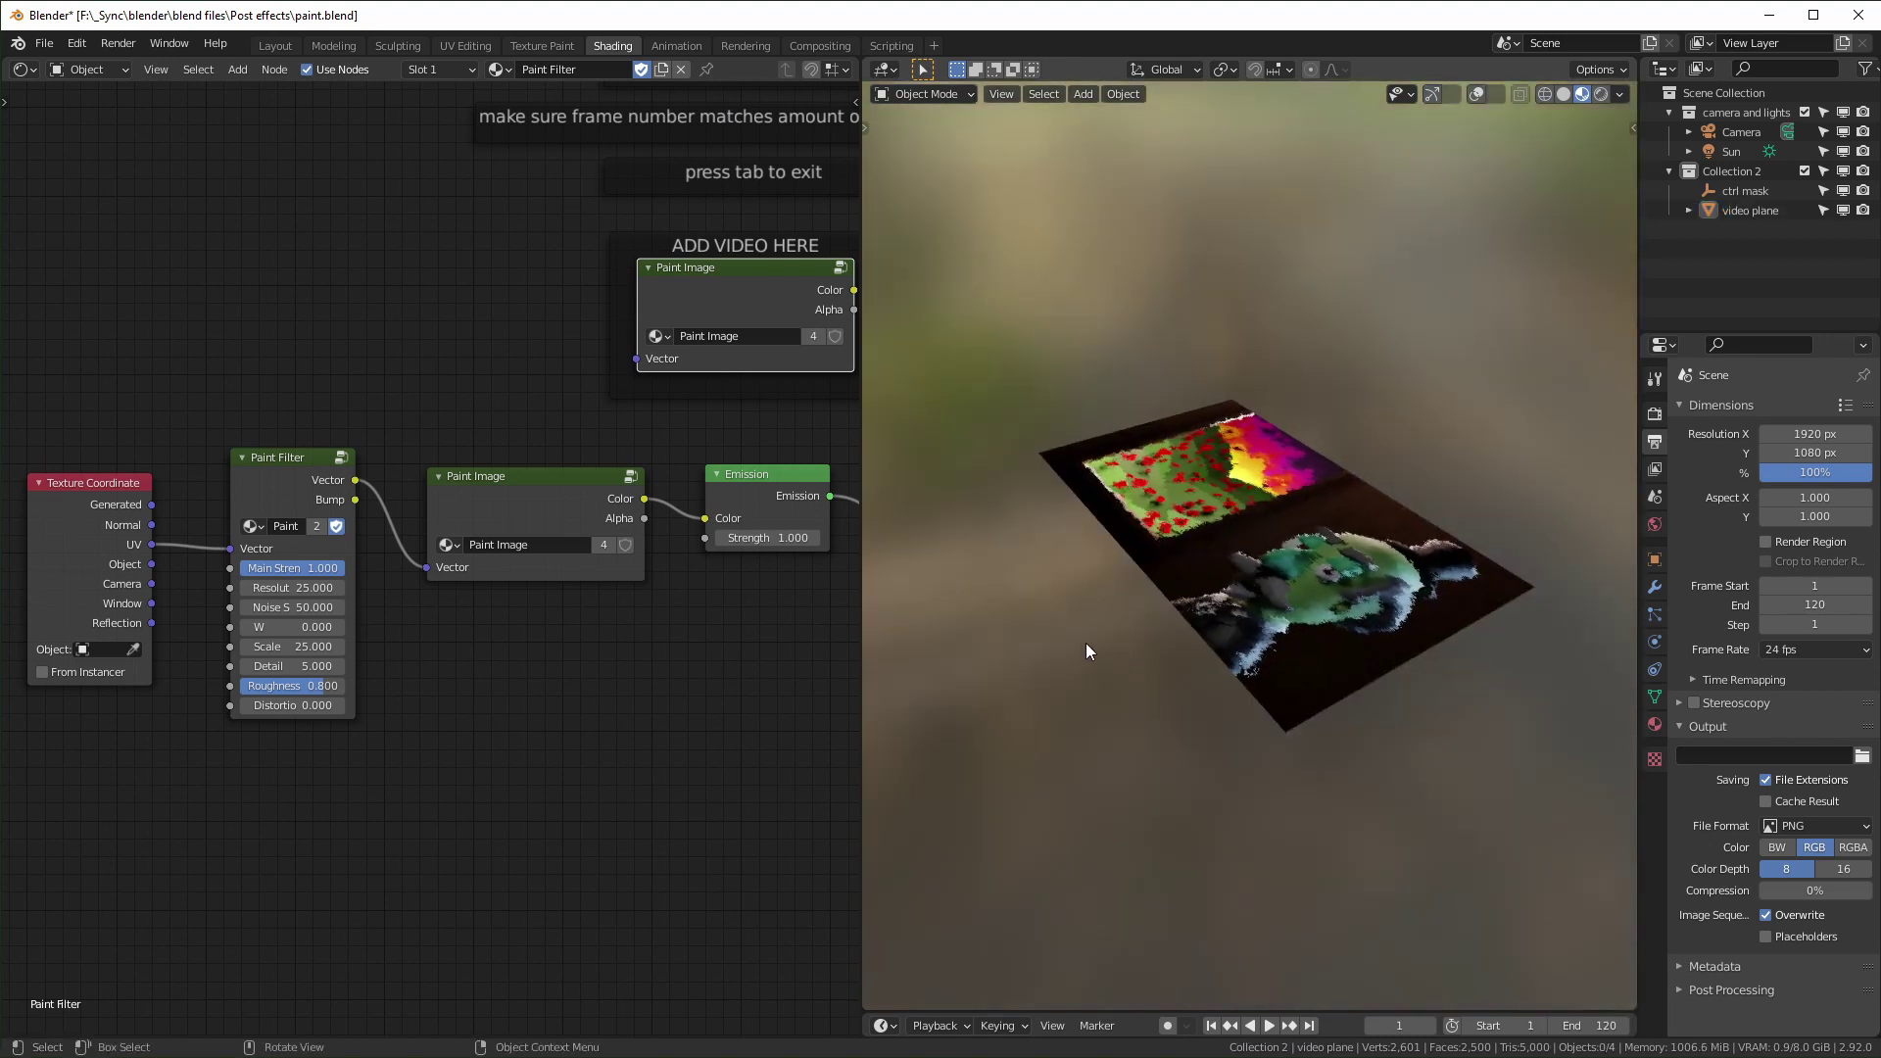
pyautogui.hotkey('shift', 'a')
pyautogui.moveTo(1078, 858)
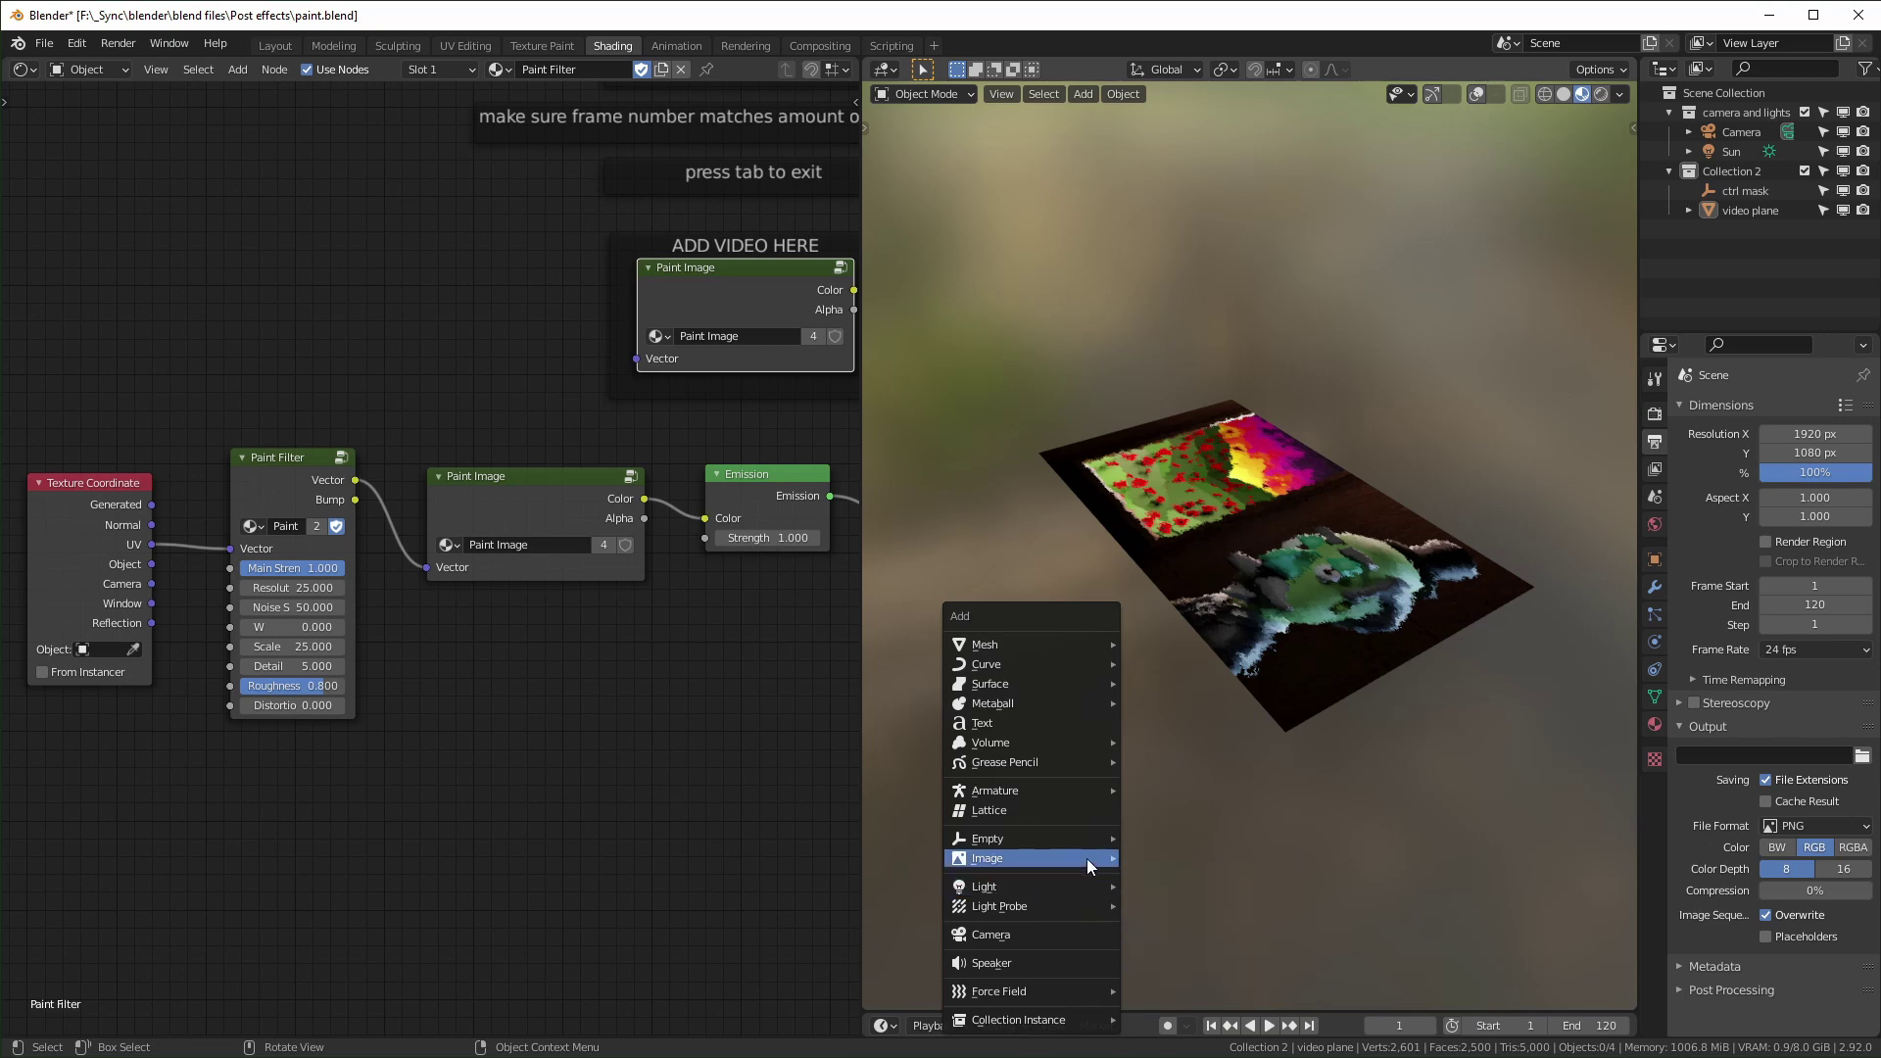
pyautogui.click(1214, 897)
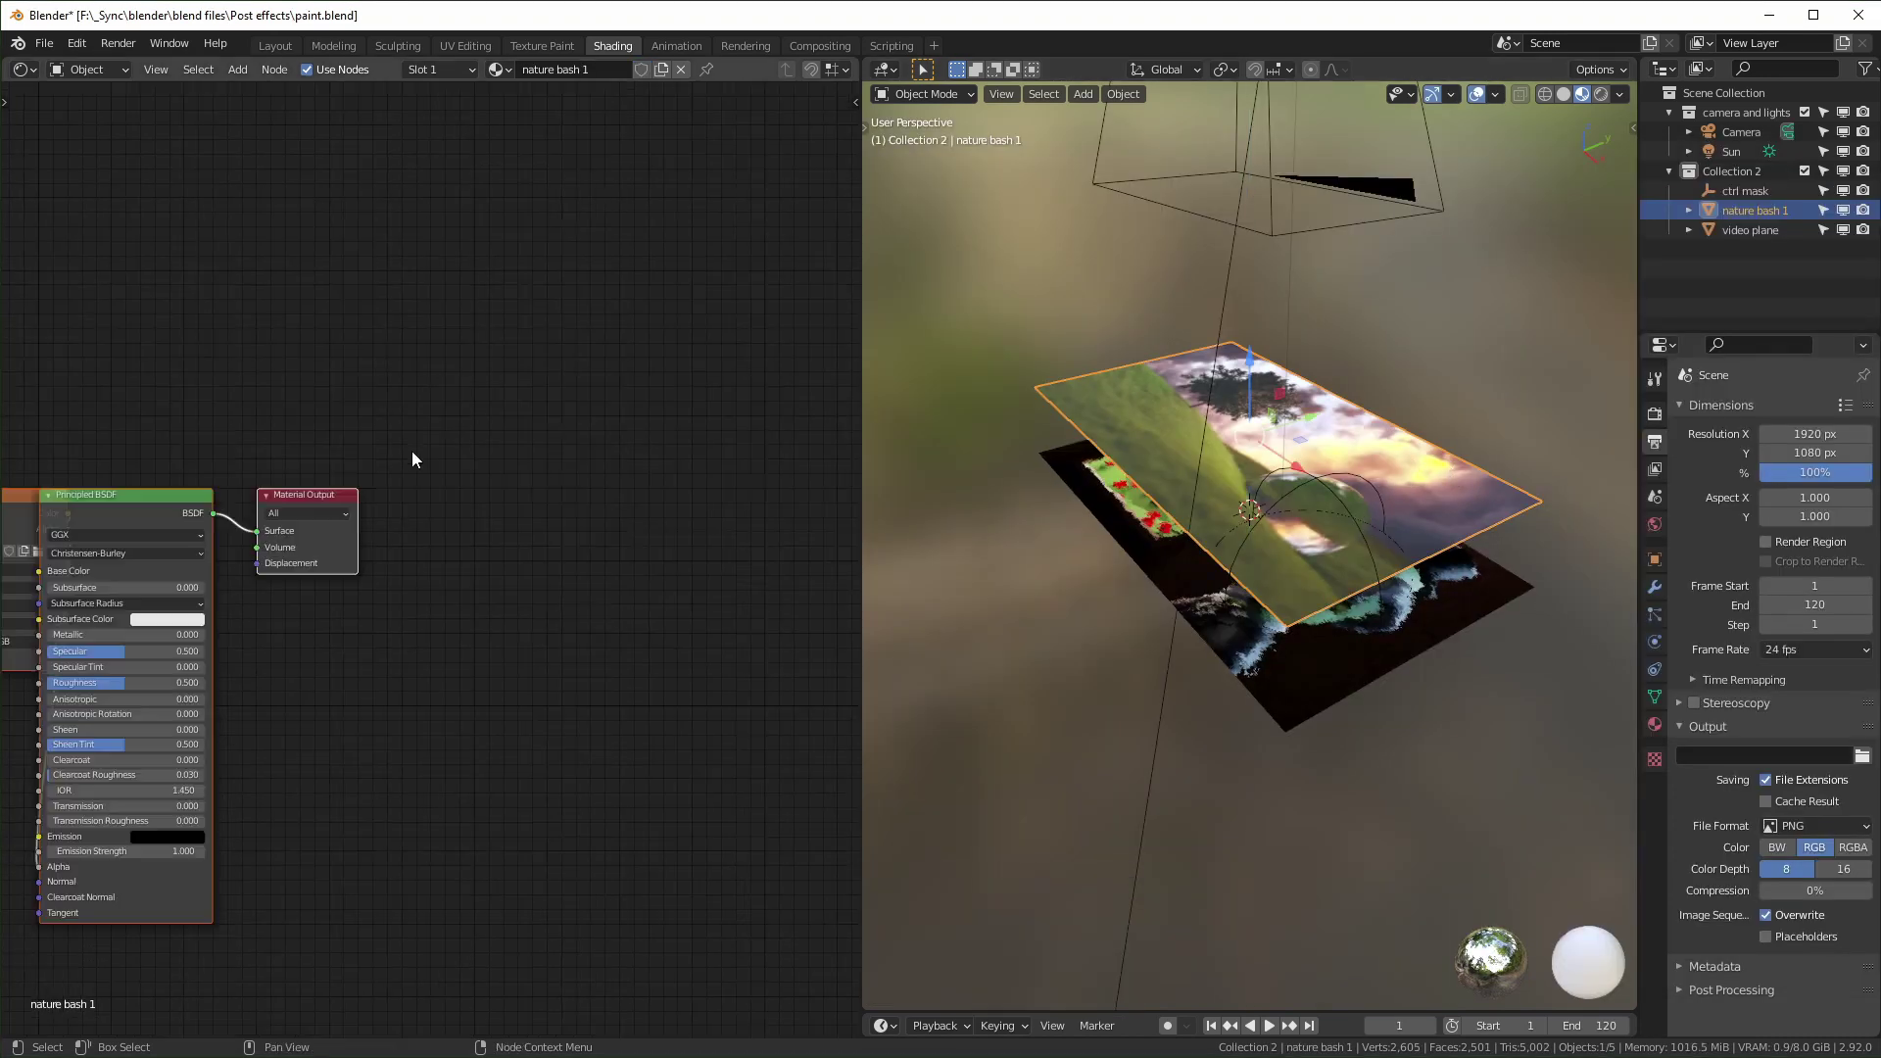
# - Add the Paint Filter node group to the nature bash 1 material, placed before the image texture node
pyautogui.press('Home')
pyautogui.moveTo(453, 353); pyautogui.dragTo(187, 388)
pyautogui.moveTo(208, 652); pyautogui.dragTo(418, 620, button='middle')
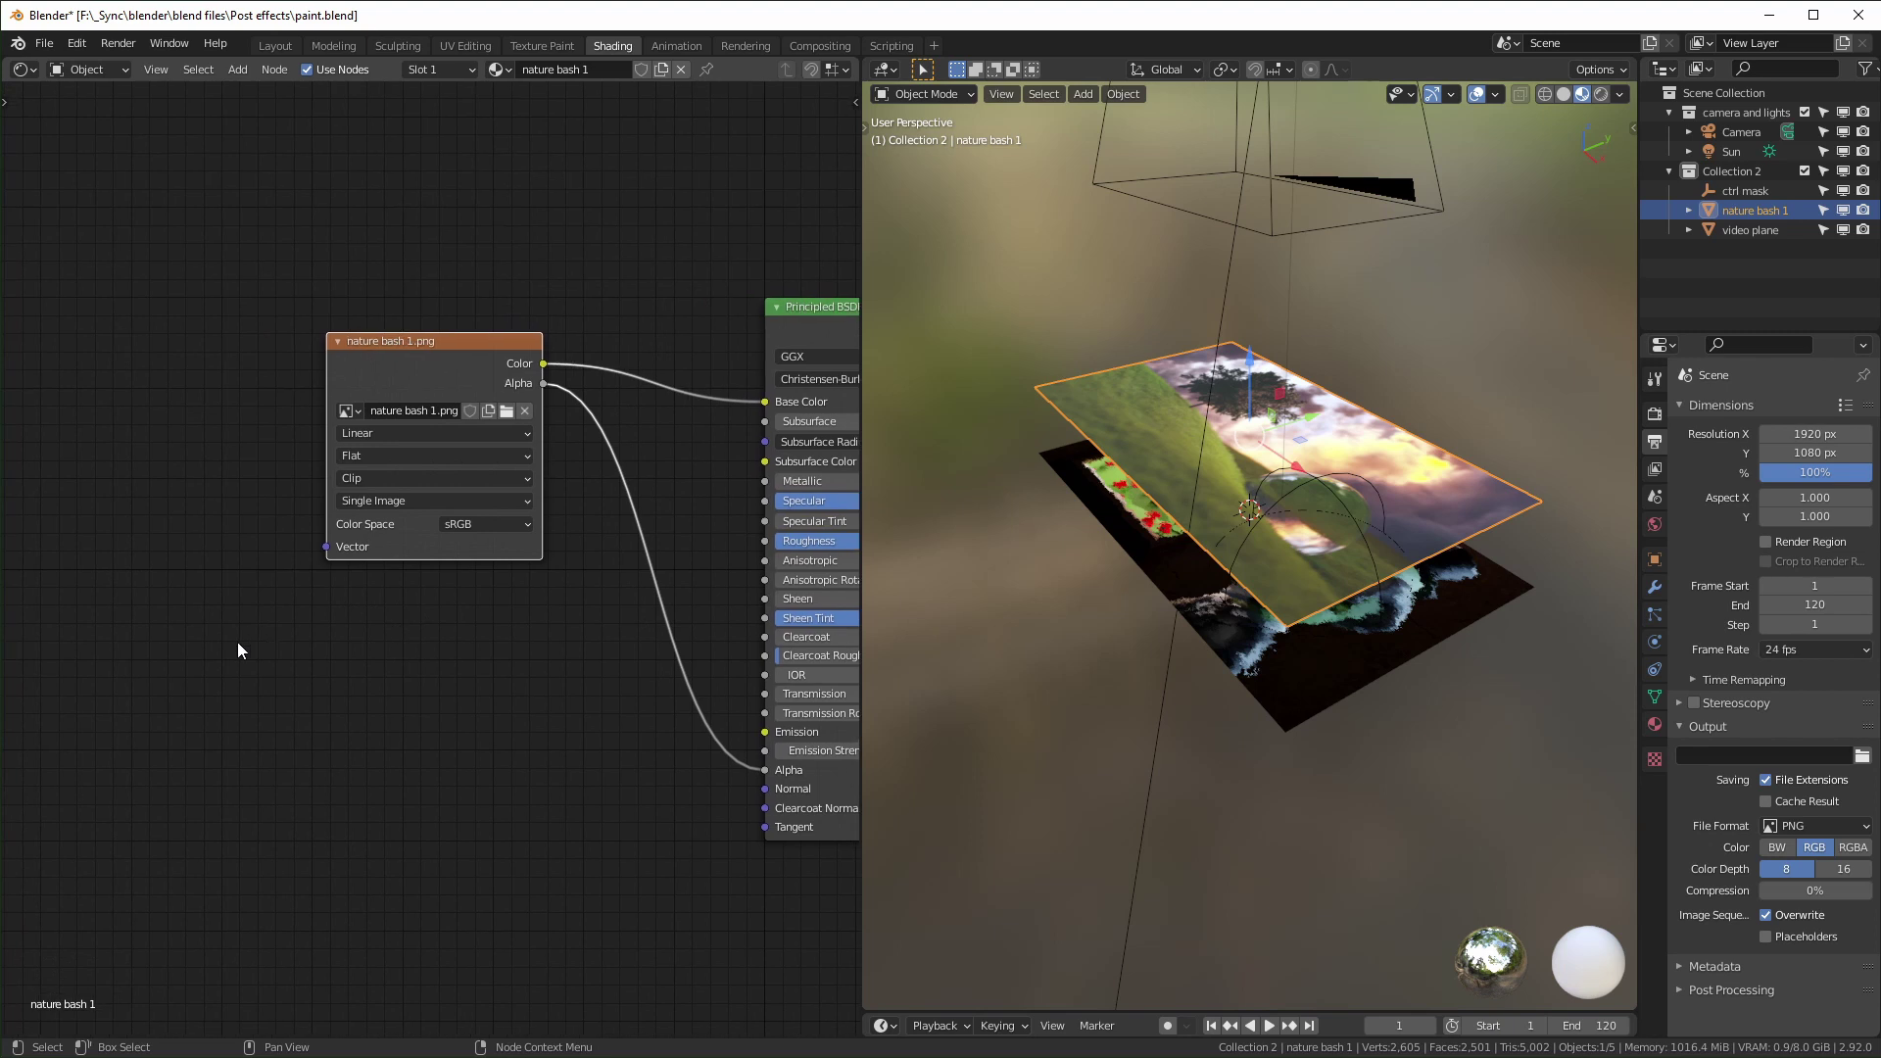
pyautogui.click(241, 645)
pyautogui.hotkey('shift', 'a')
pyautogui.moveTo(196, 829)
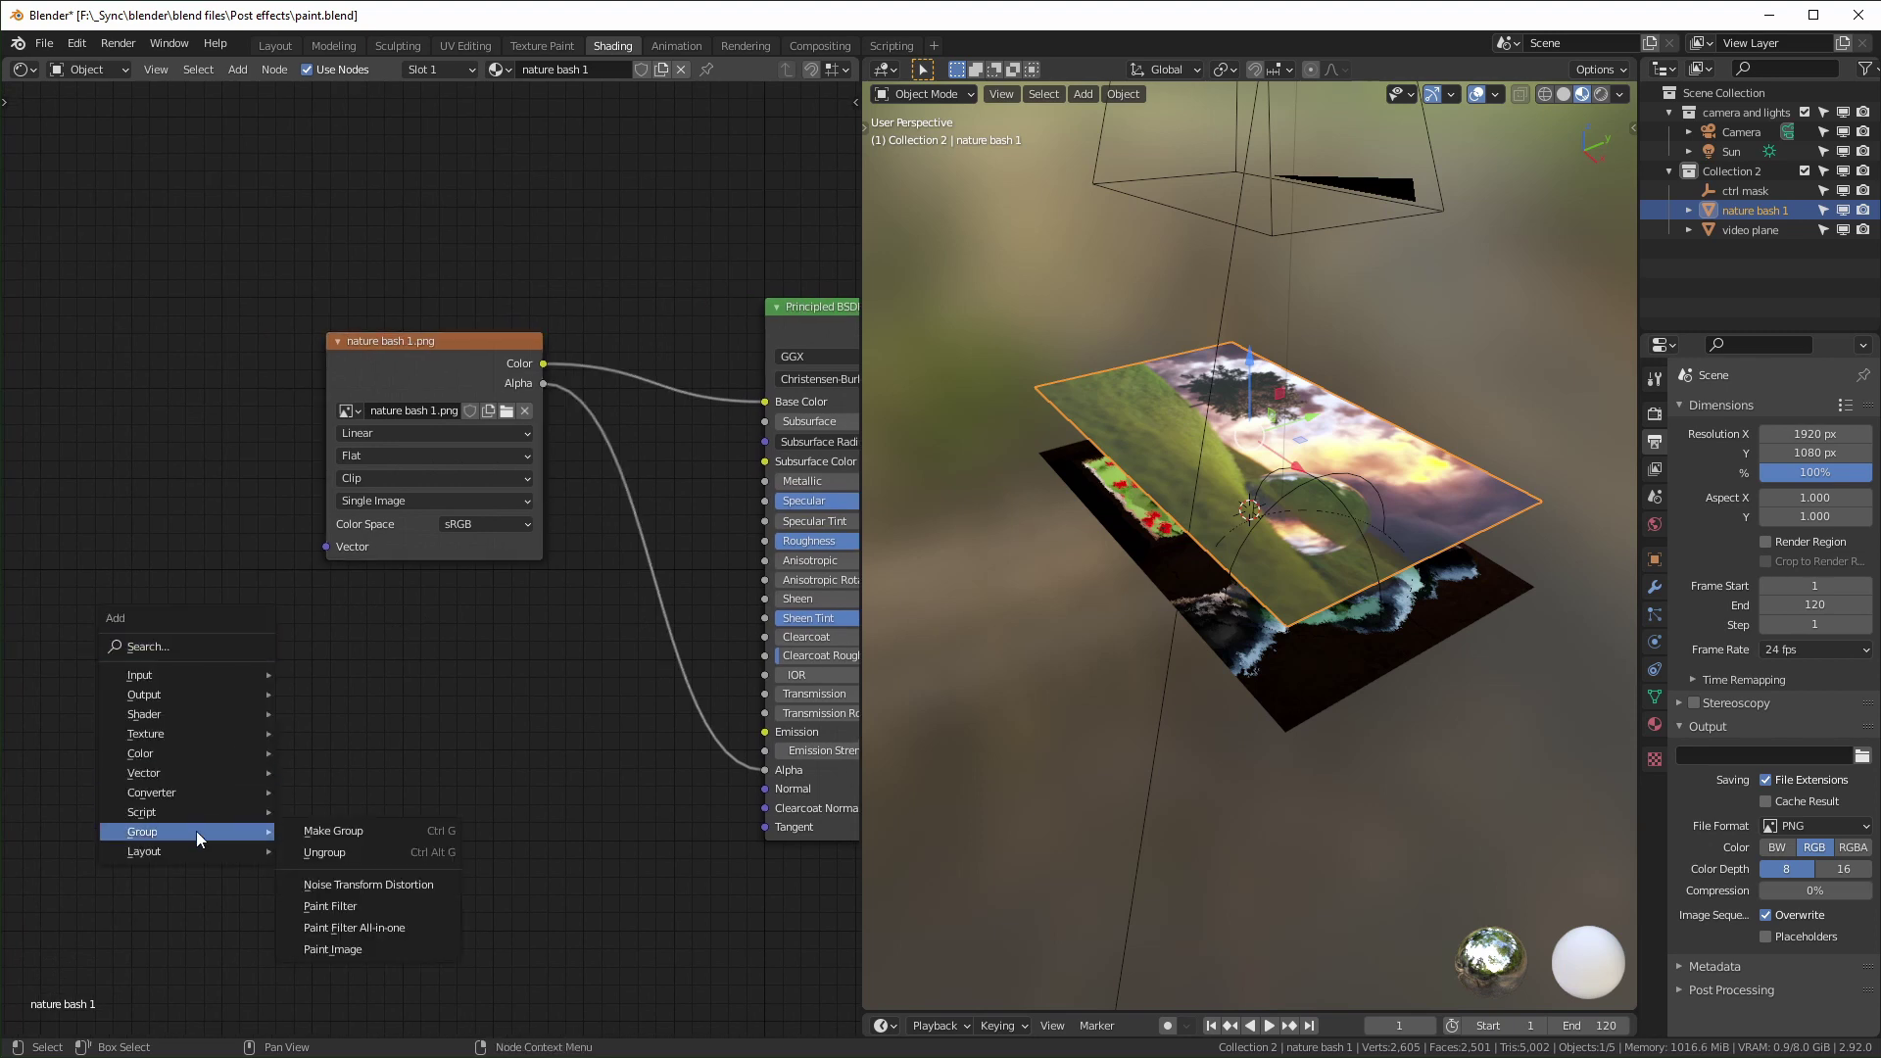
pyautogui.click(367, 905)
pyautogui.click(206, 637)
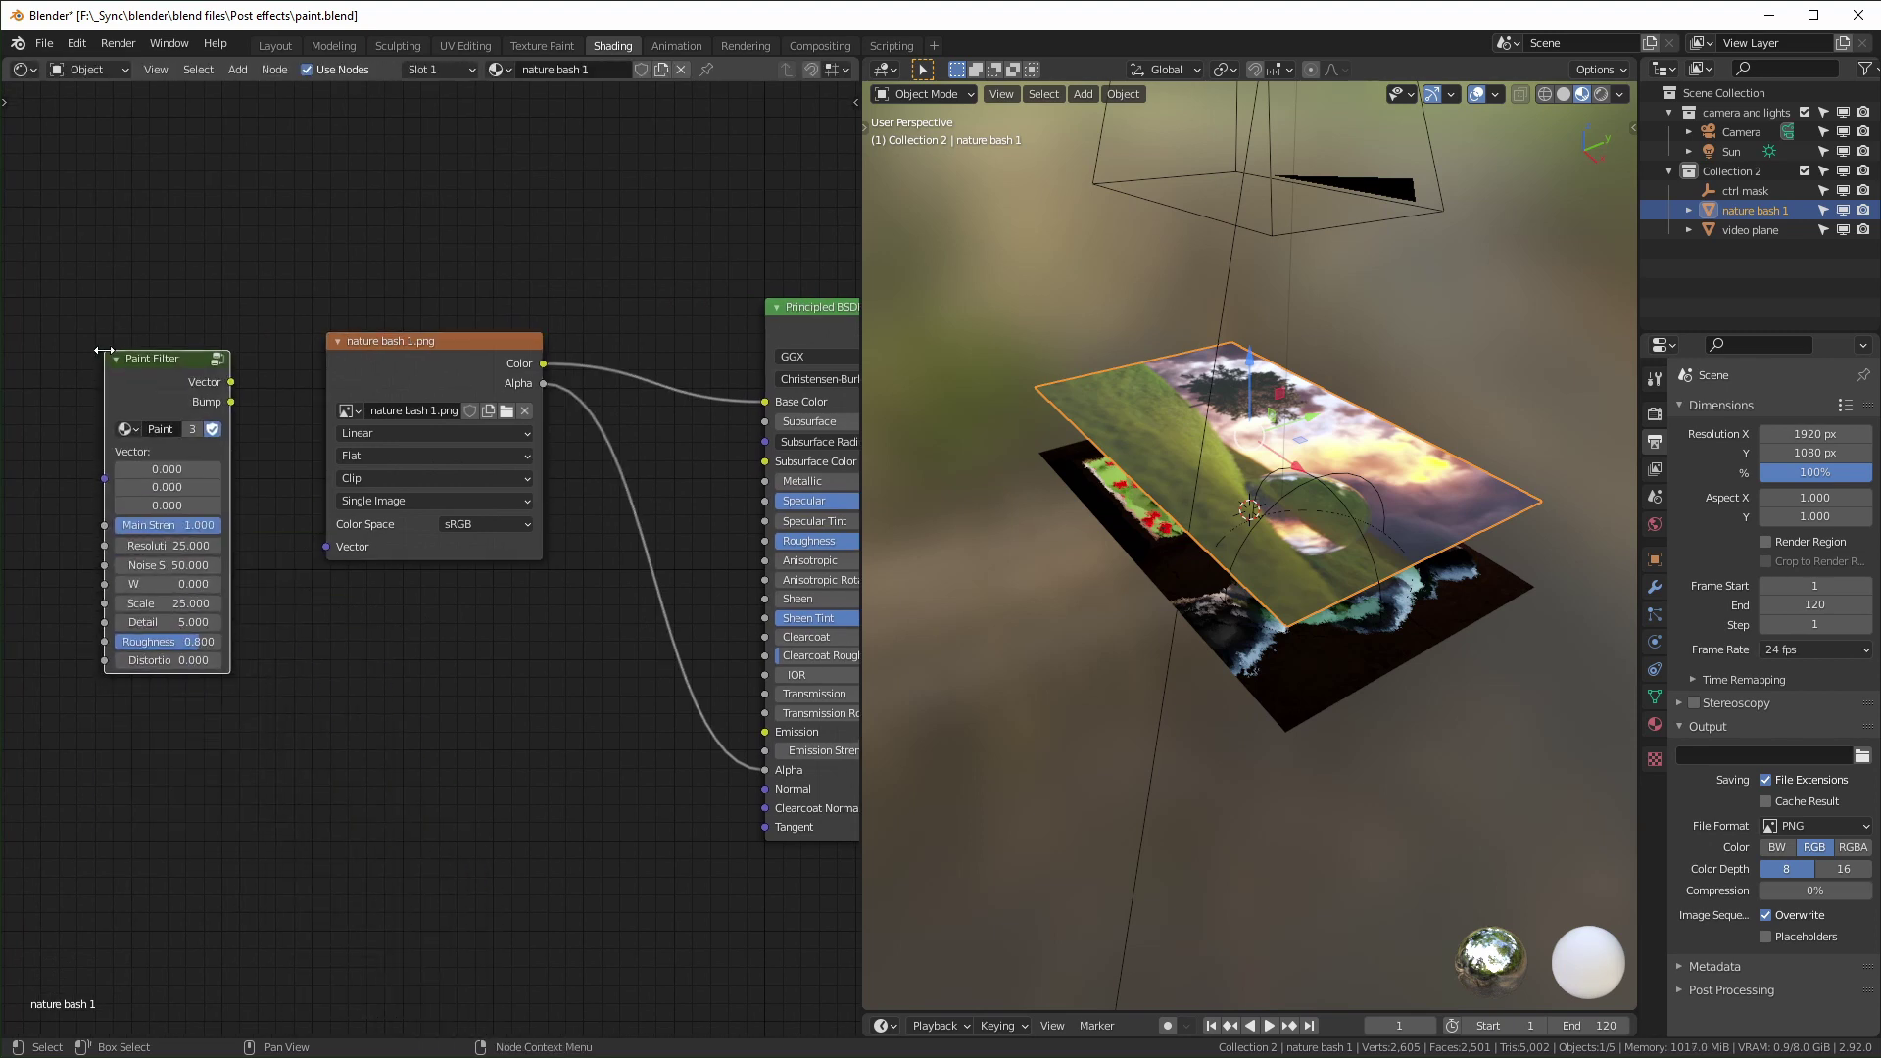
# - Add a Texture Coordinate node and link its UV output through the Paint Filter's Vector into the image texture's Vector input
pyautogui.moveTo(93, 515); pyautogui.dragTo(302, 522, button='middle')
pyautogui.hotkey('shift', 'a')
pyautogui.write('s')
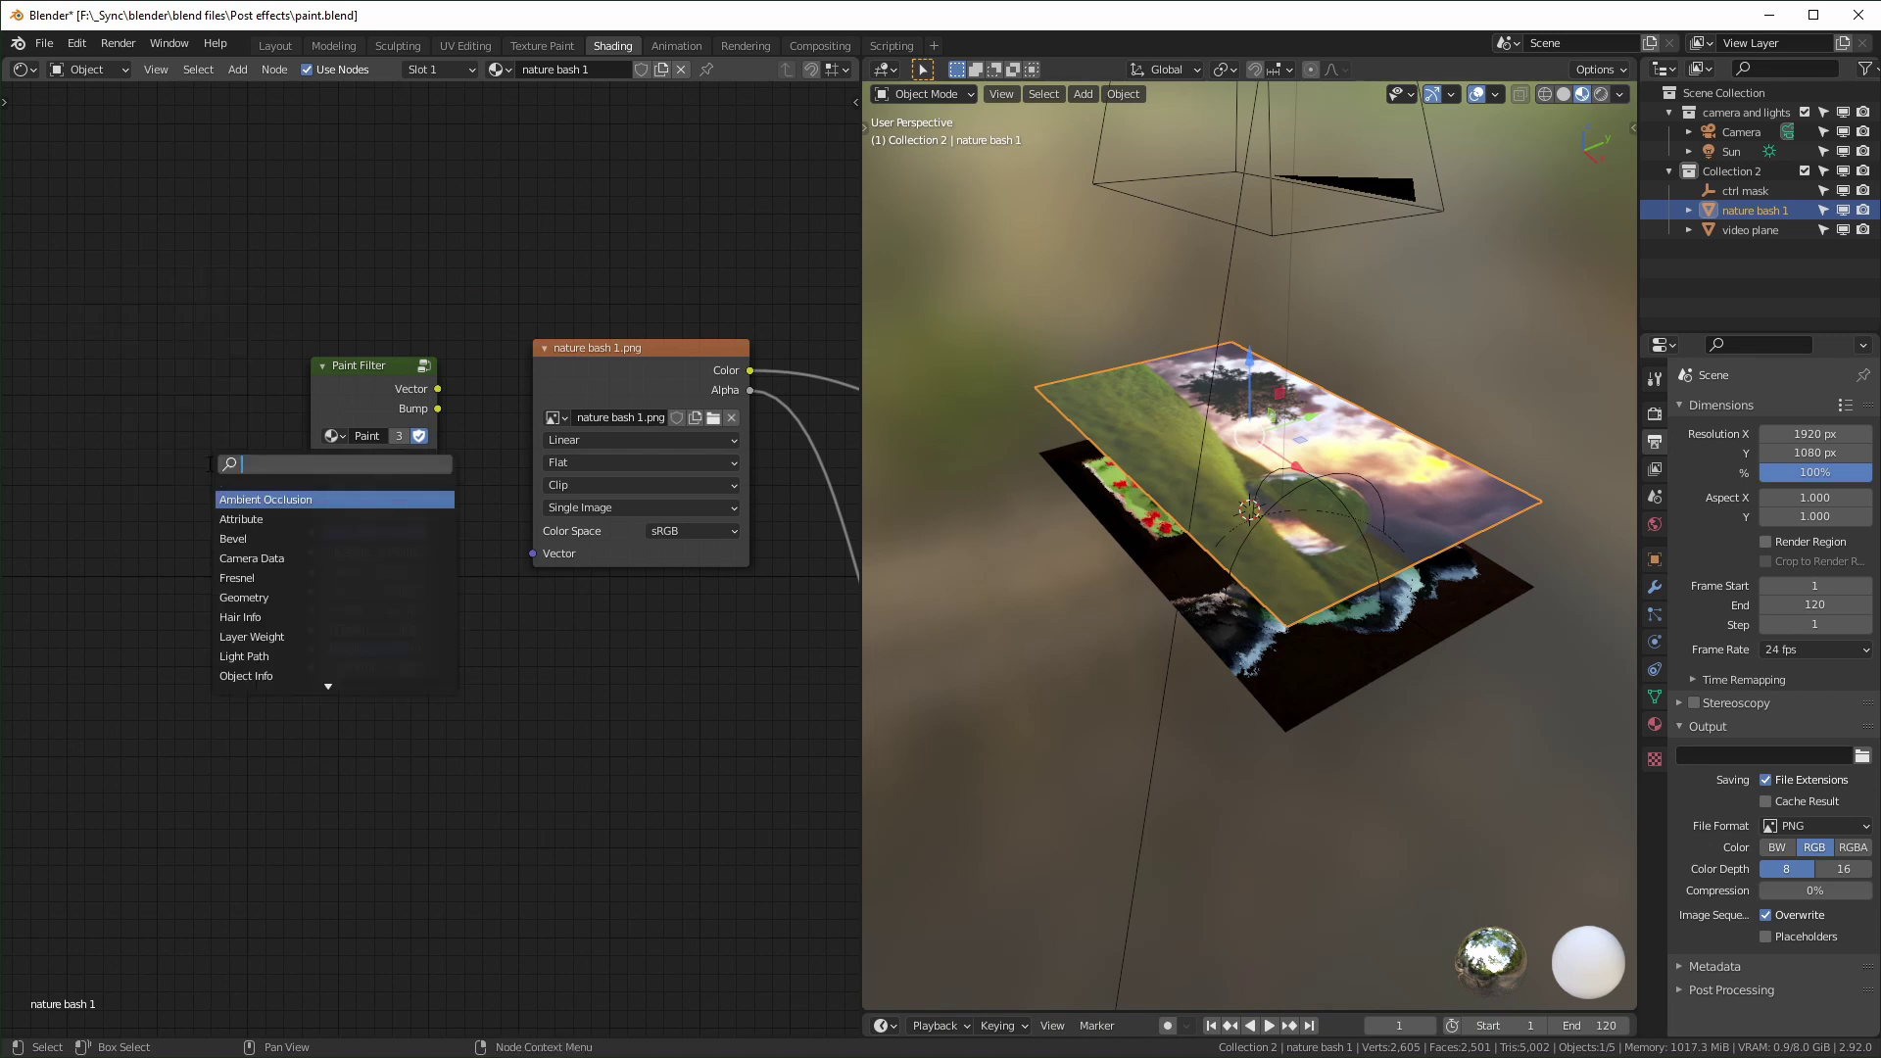
pyautogui.write('te')
pyautogui.press('Return')
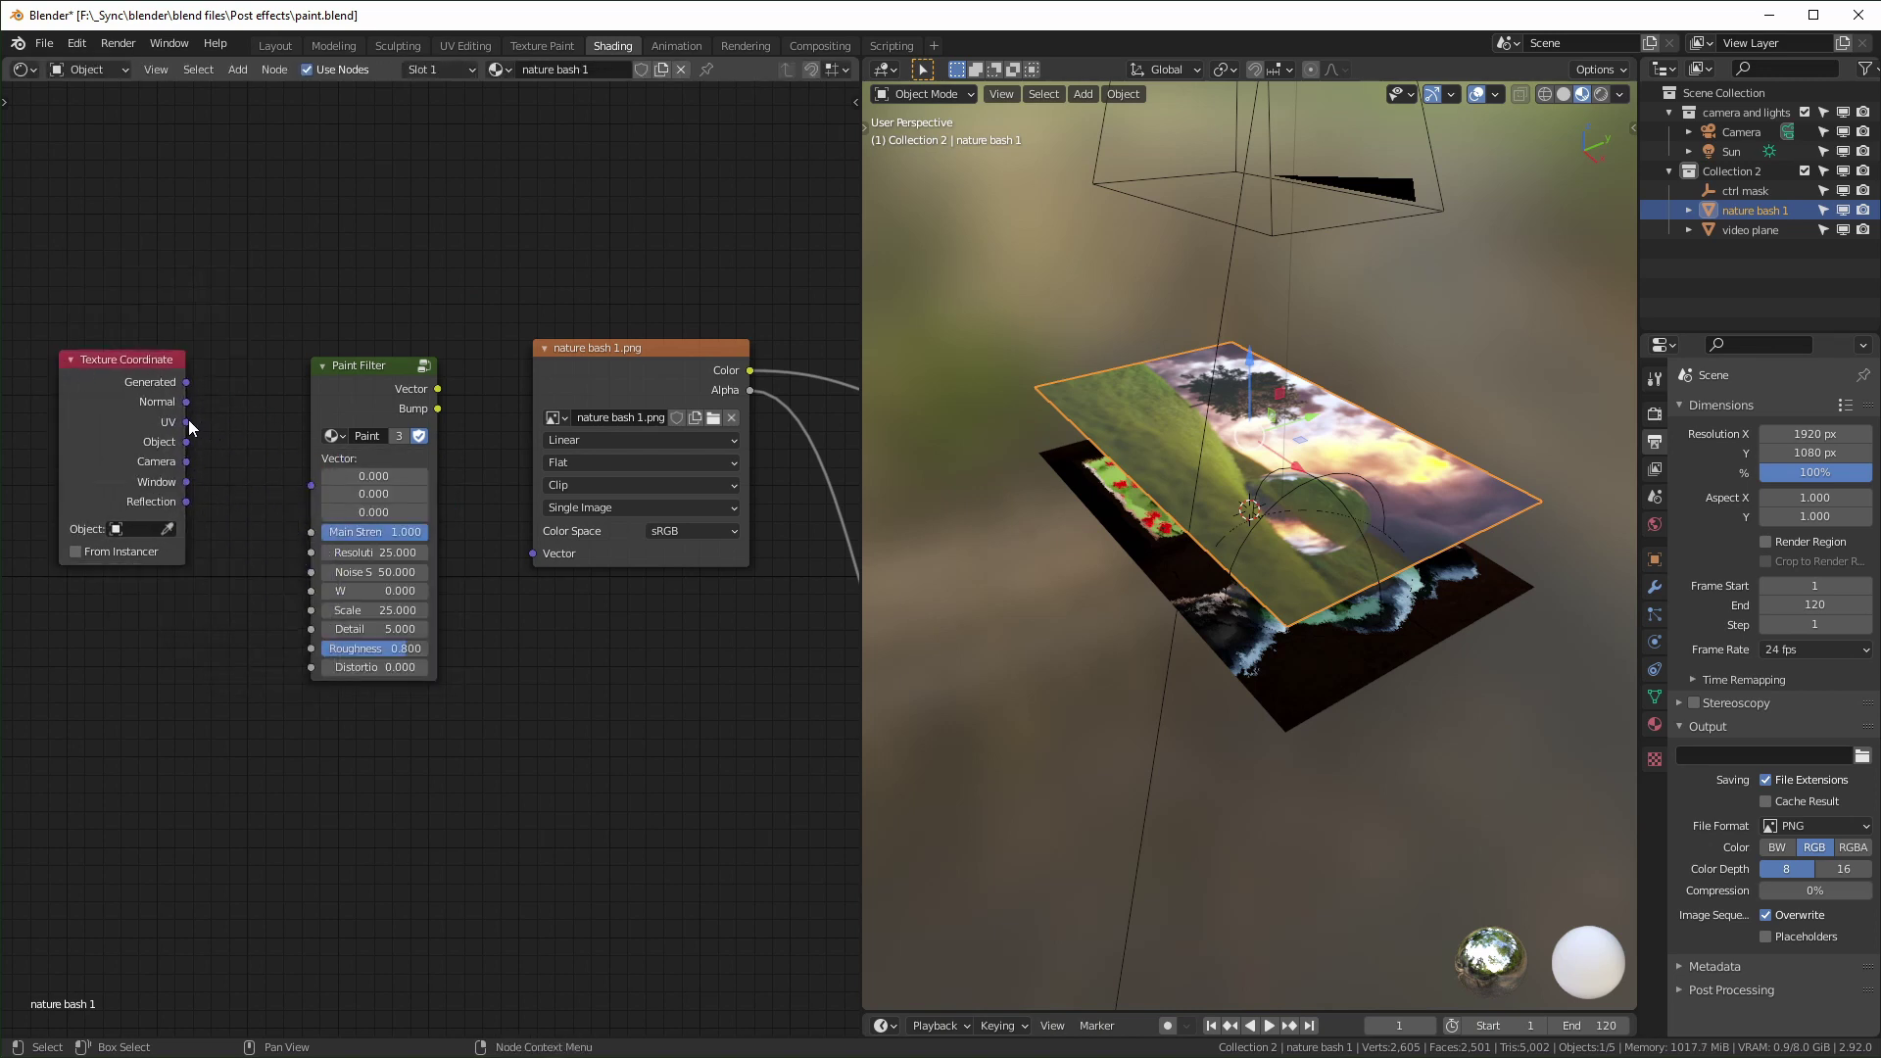
pyautogui.moveTo(187, 421); pyautogui.dragTo(311, 484)
pyautogui.moveTo(439, 393)
pyautogui.mouseDown()
pyautogui.moveTo(505, 212)
pyautogui.moveTo(521, 578)
pyautogui.moveTo(534, 554)
pyautogui.mouseUp()
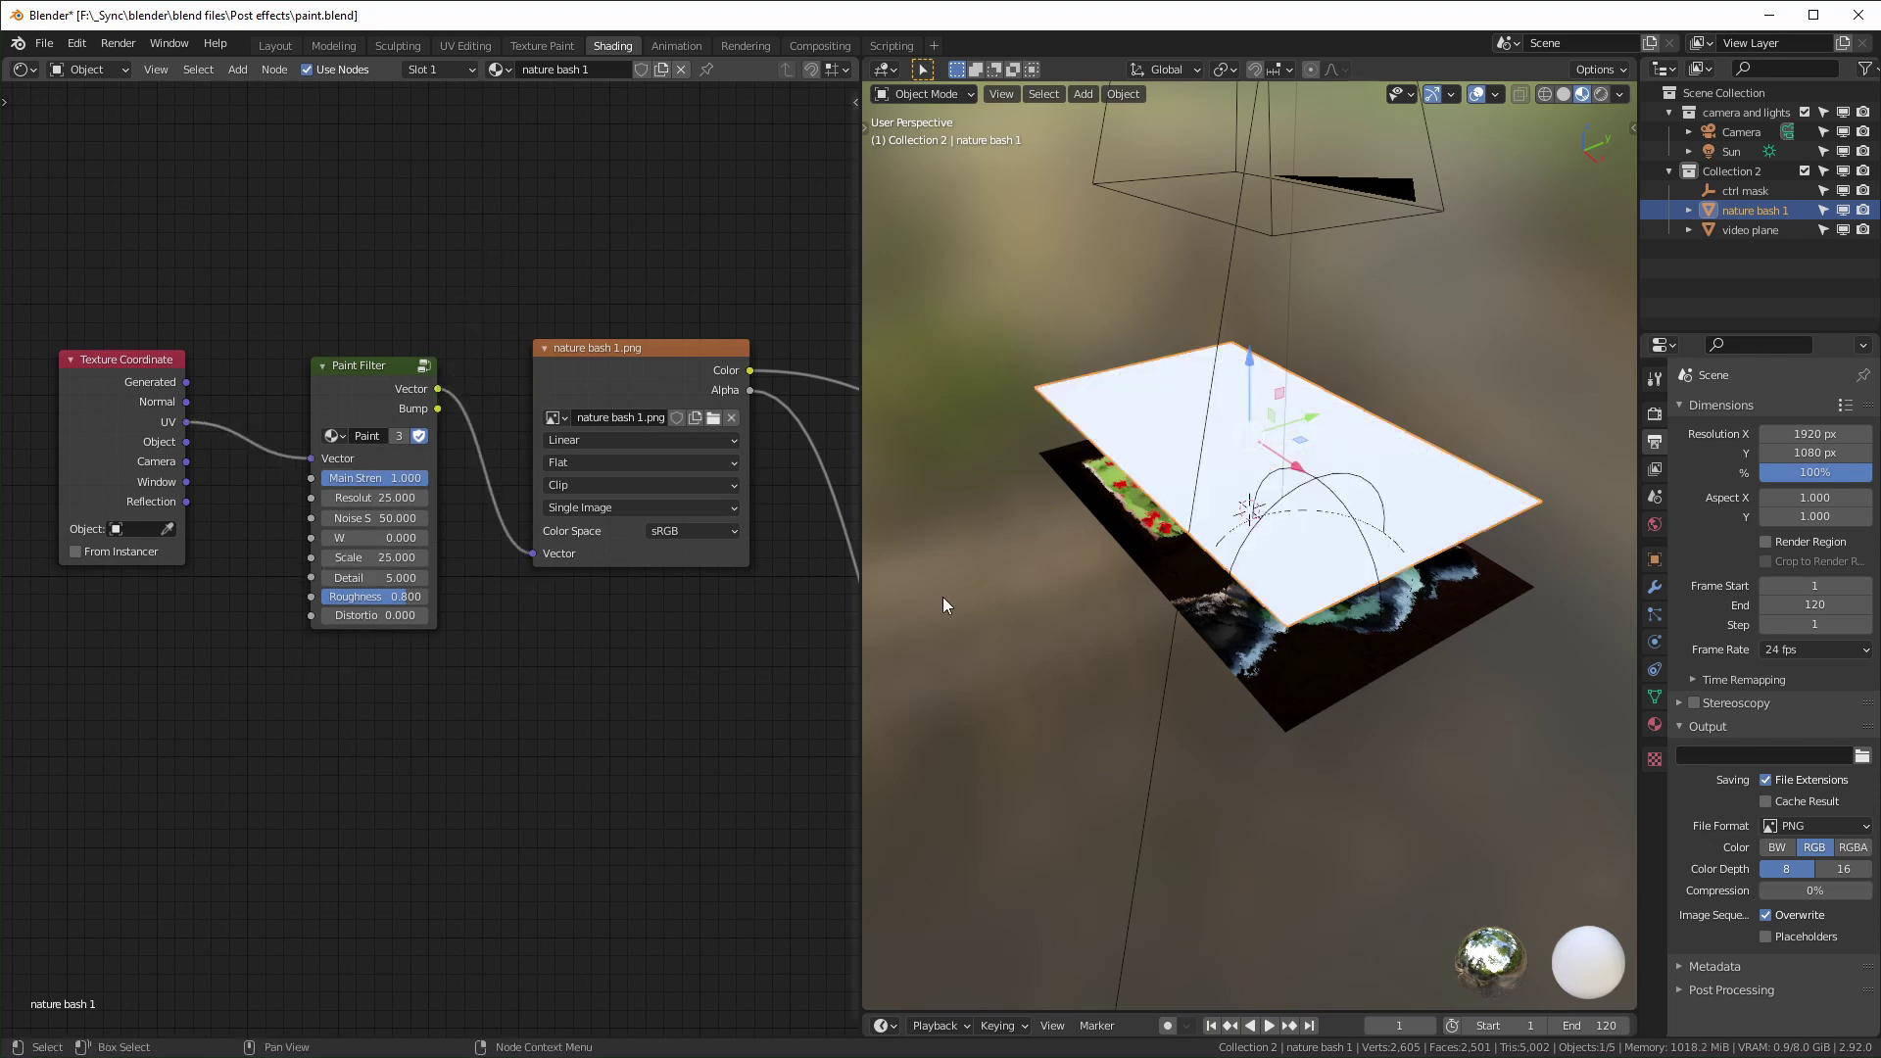
# - Examine the paint effect on the nature bash 1 plane up close and from a distance
pyautogui.scroll(4, 1307, 438)
pyautogui.moveTo(1245, 391); pyautogui.dragTo(1256, 516, button='middle')
pyautogui.moveTo(1361, 397)
pyautogui.mouseDown(button='middle')
pyautogui.moveTo(1232, 484)
pyautogui.moveTo(1264, 507)
pyautogui.moveTo(1443, 500)
pyautogui.moveTo(1411, 492)
pyautogui.mouseUp(button='middle')
pyautogui.scroll(-4, 1411, 492)
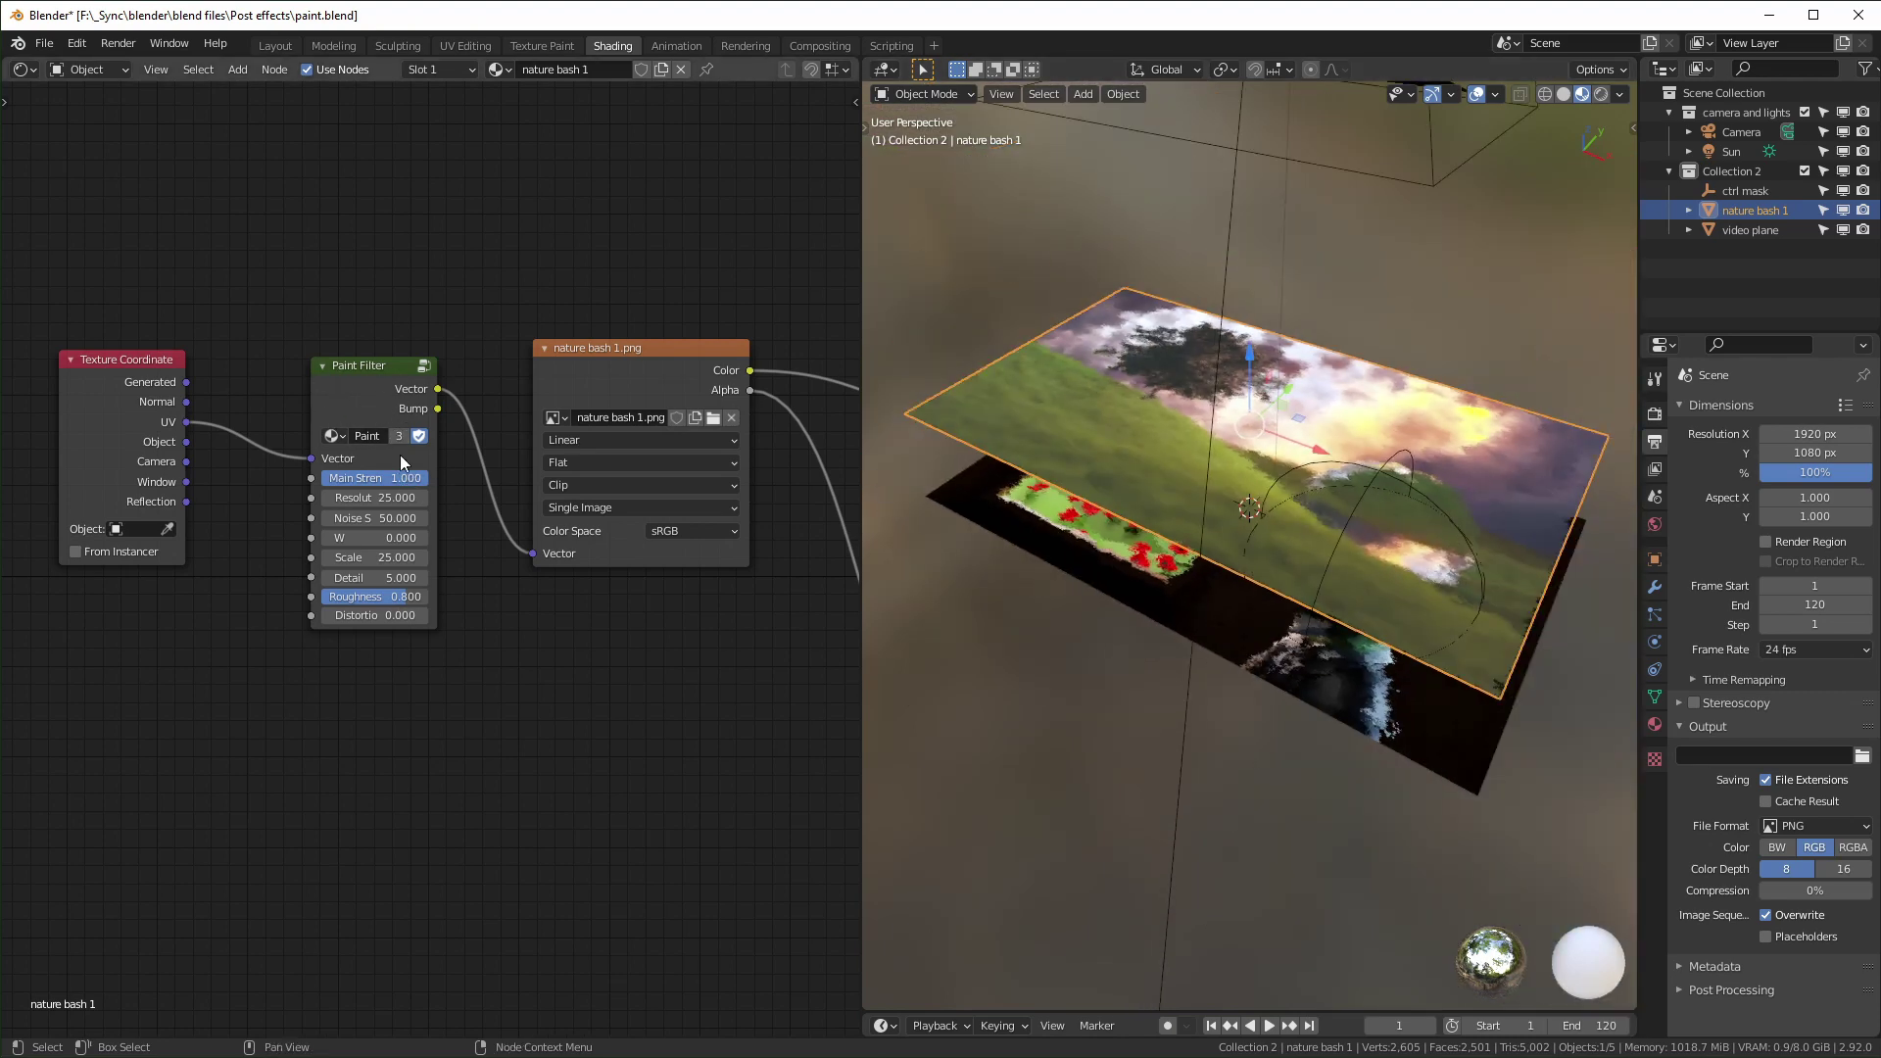
pyautogui.moveTo(698, 633); pyautogui.dragTo(597, 626, button='middle')
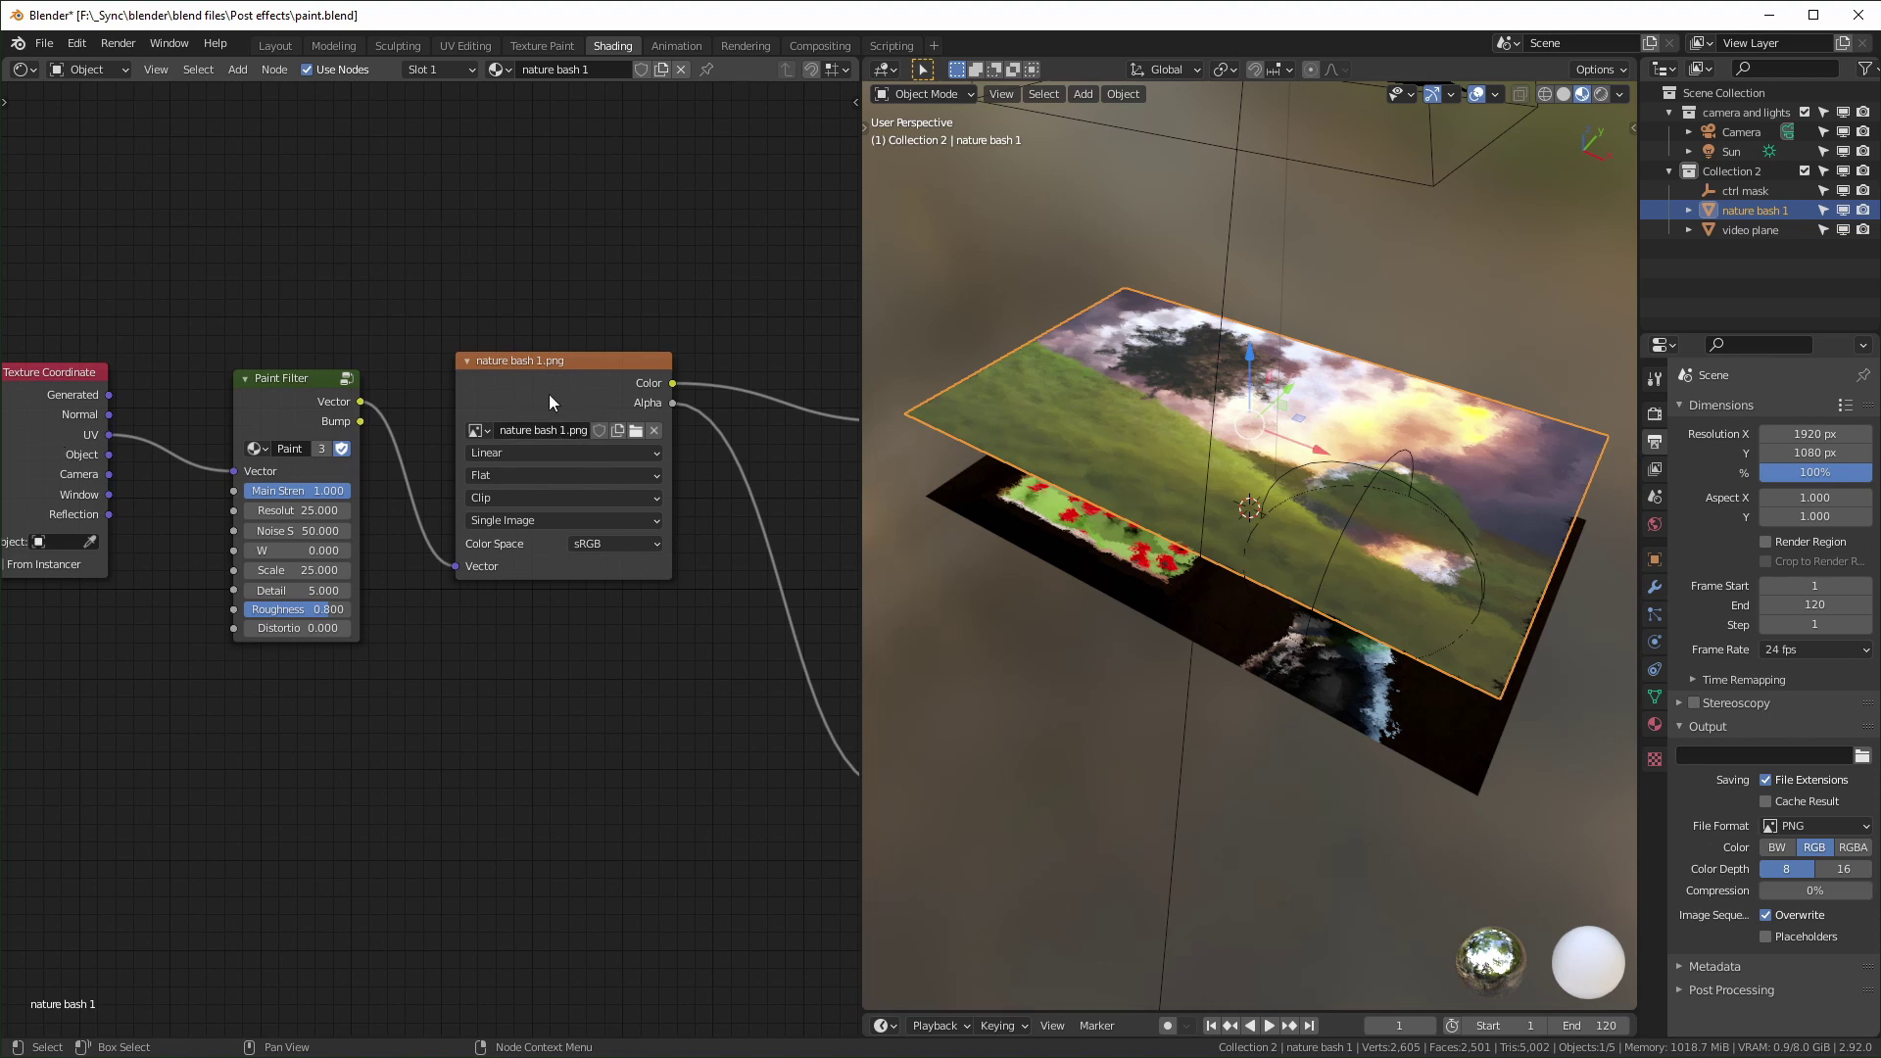
pyautogui.scroll(8, 1278, 574)
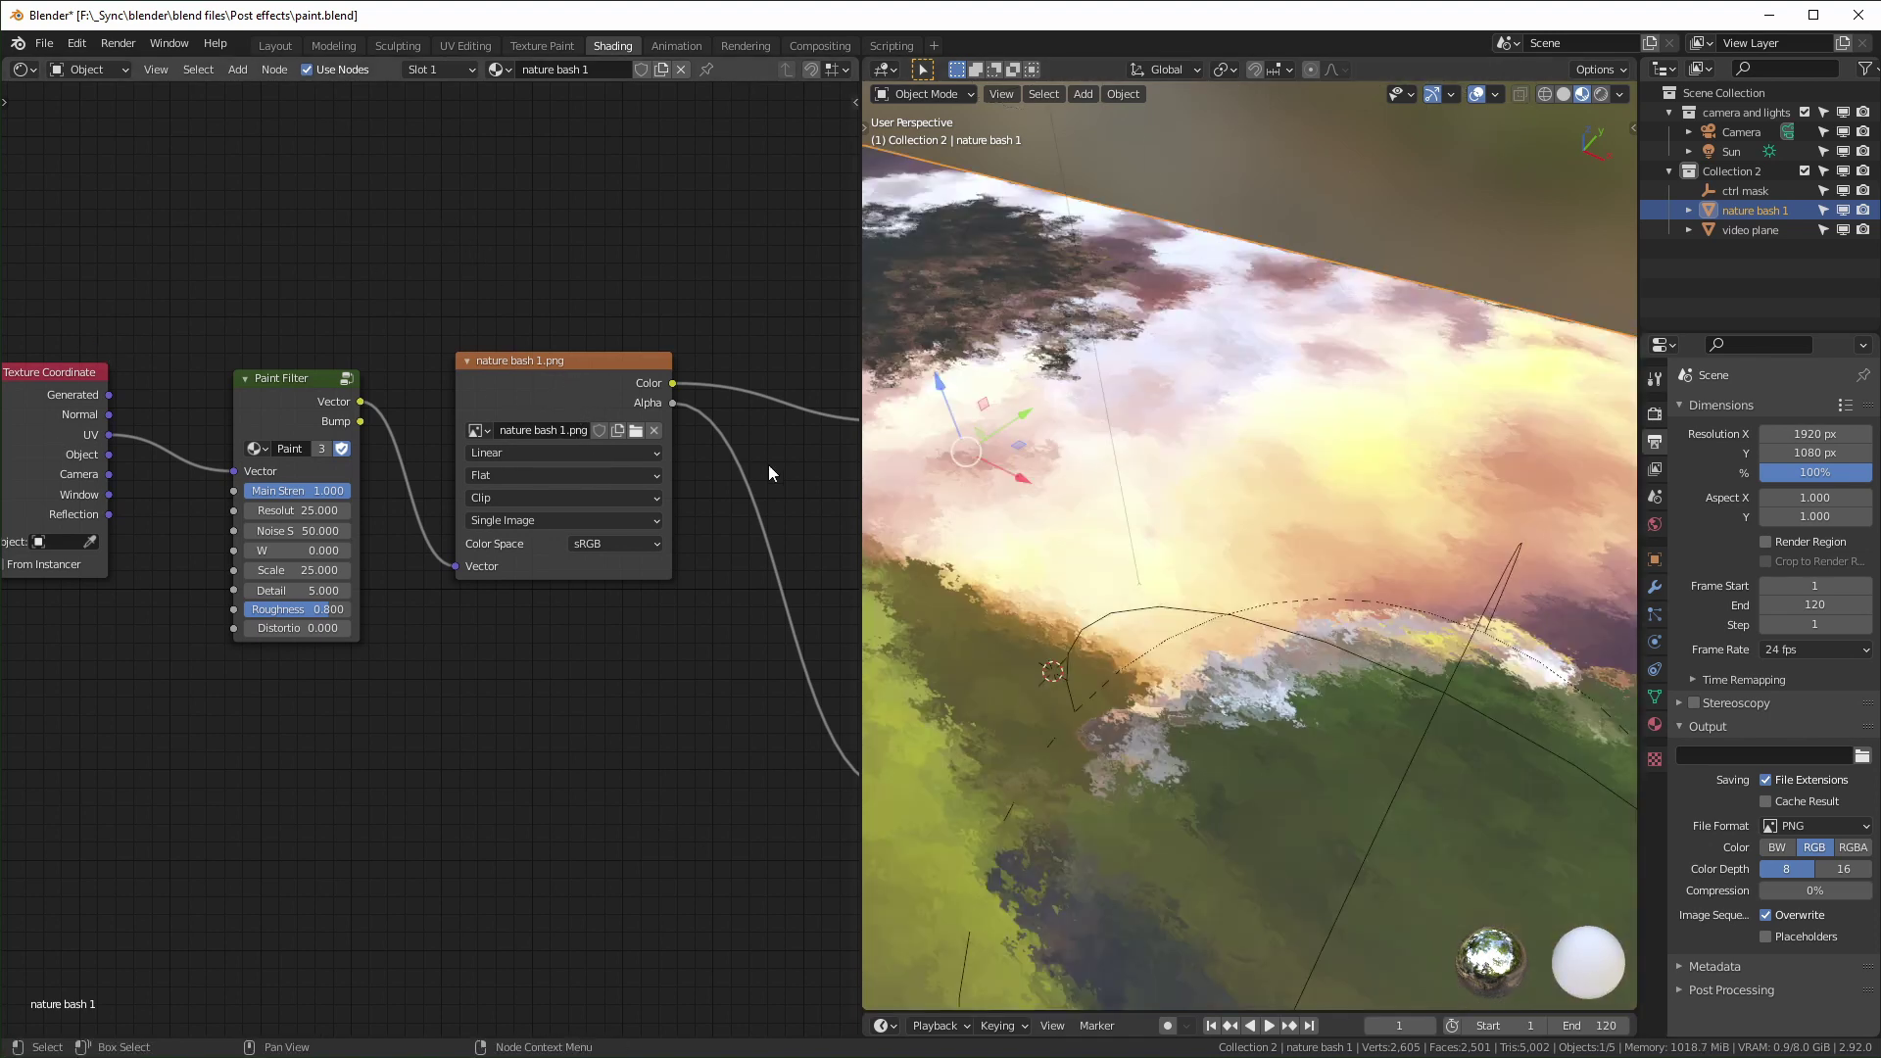